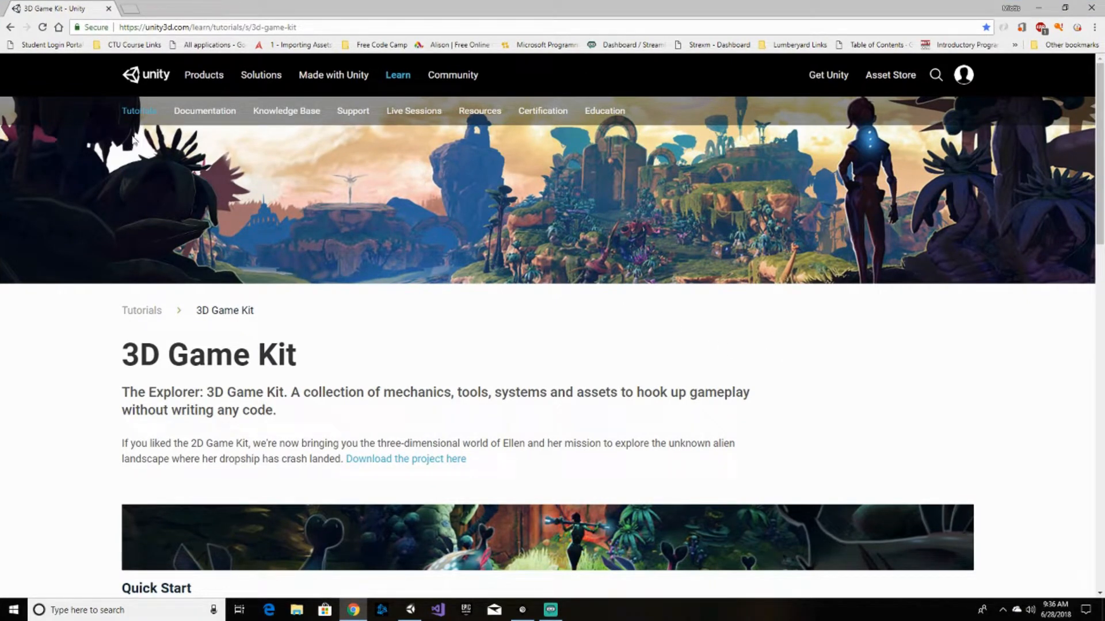
- Find the 3D Game Kit tutorial page through Unity's Learn site and examine its Quick Start and Walkthrough lesson lists
left_click(147, 76)
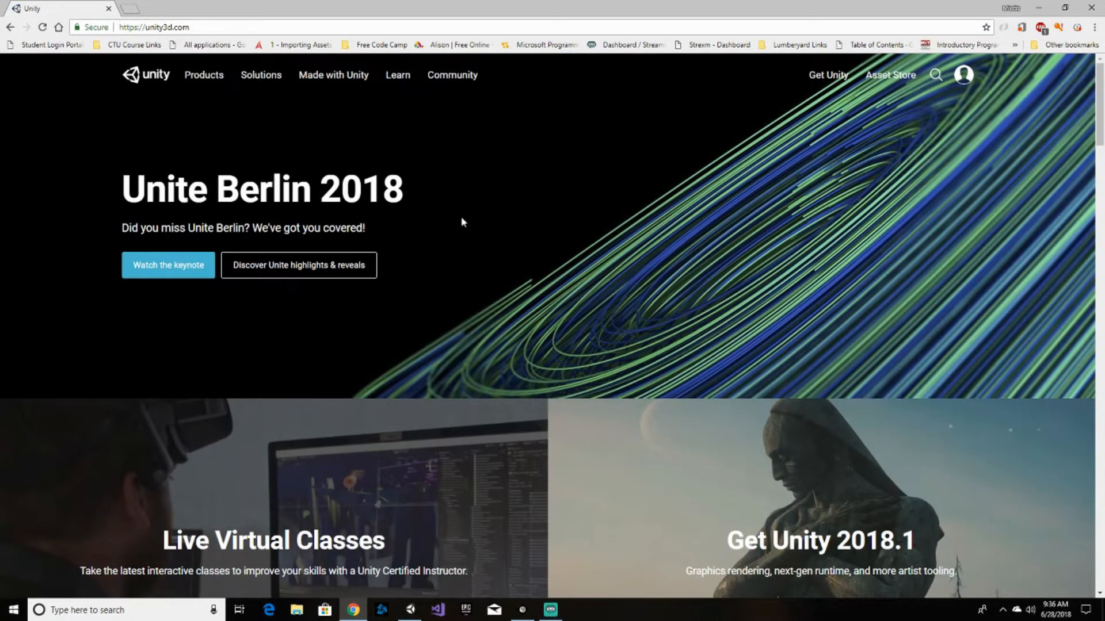
left_click(397, 79)
scroll(575, 231, "down", 8)
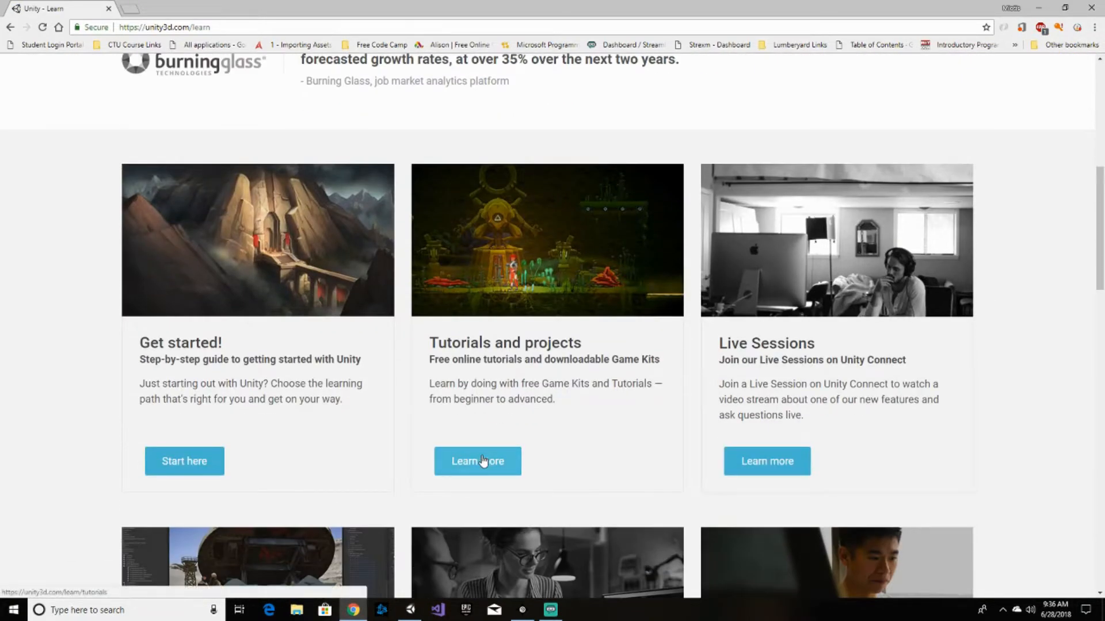
left_click(483, 461)
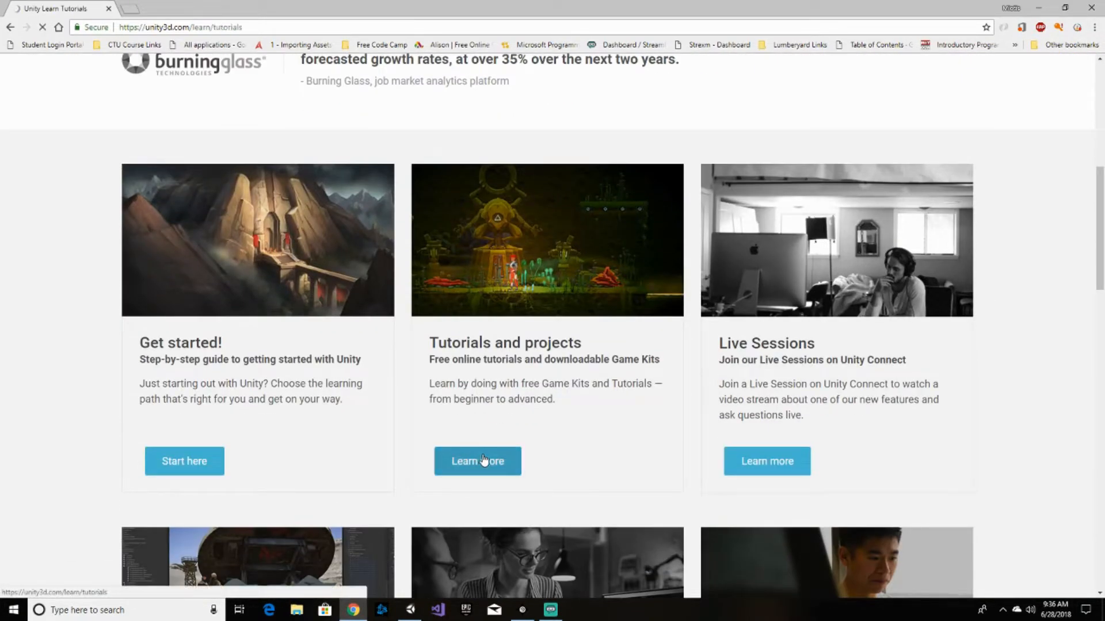
scroll(548, 378, "down", 3)
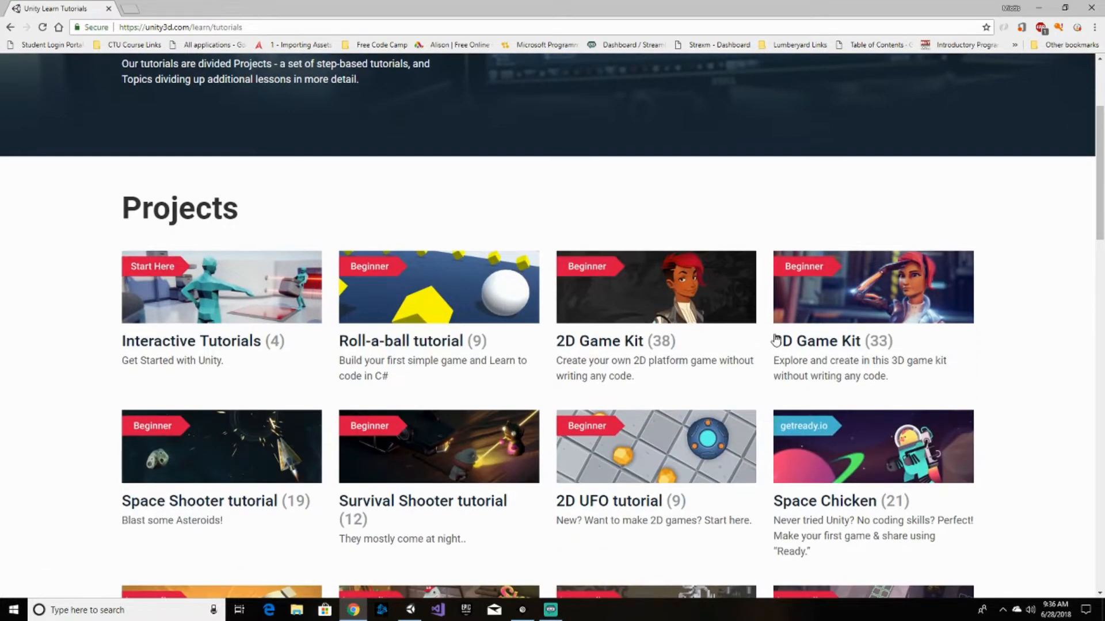
left_click(826, 343)
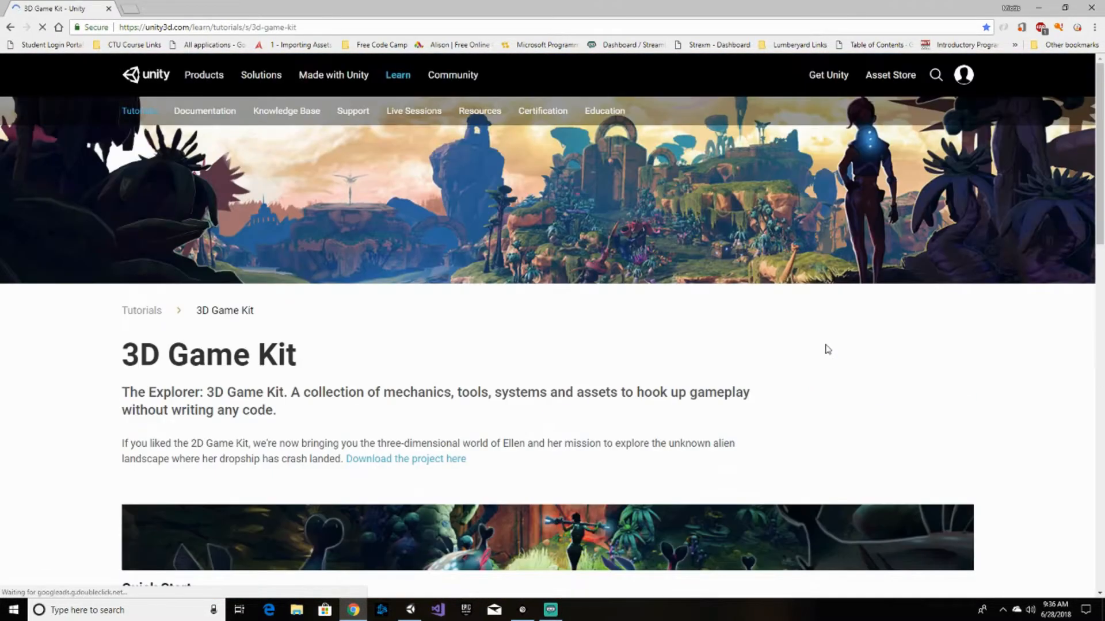
scroll(831, 347, "down", 7)
scroll(834, 345, "down", 2)
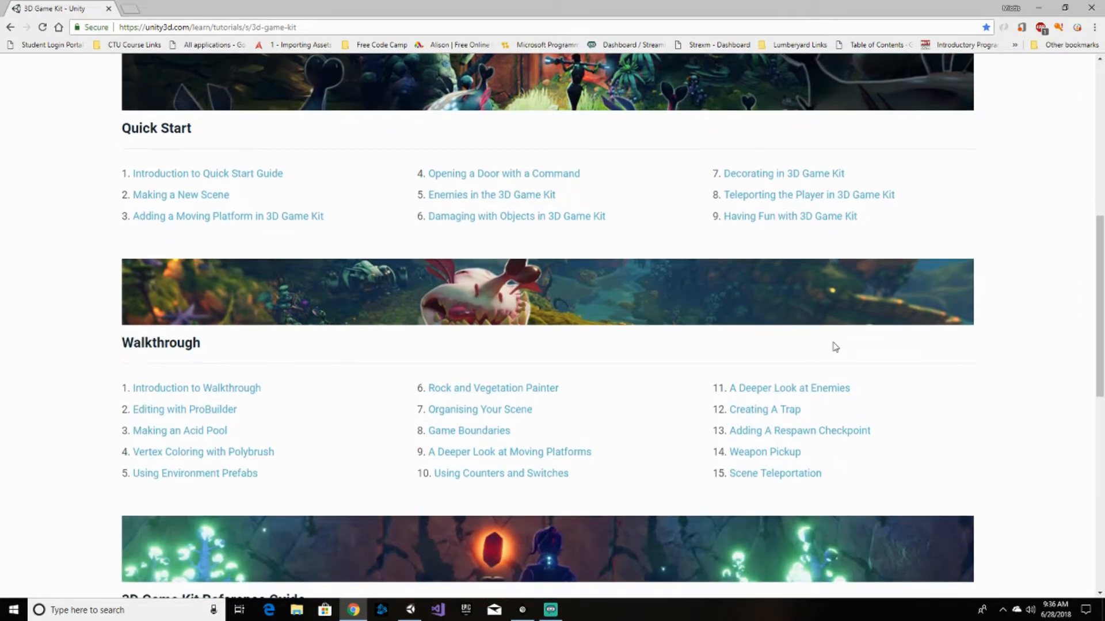
scroll(835, 347, "up", 1)
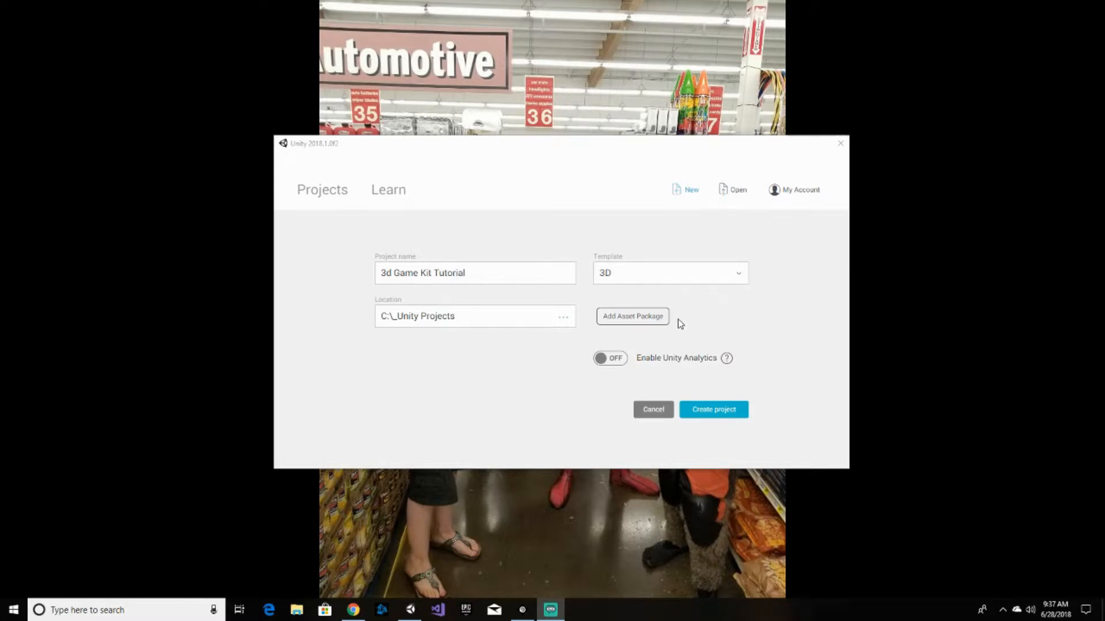
- Review the available asset packages without adding any, and create the 3D project 3d Game Kit Tutorial in C:\_Unity Projects
left_click(645, 324)
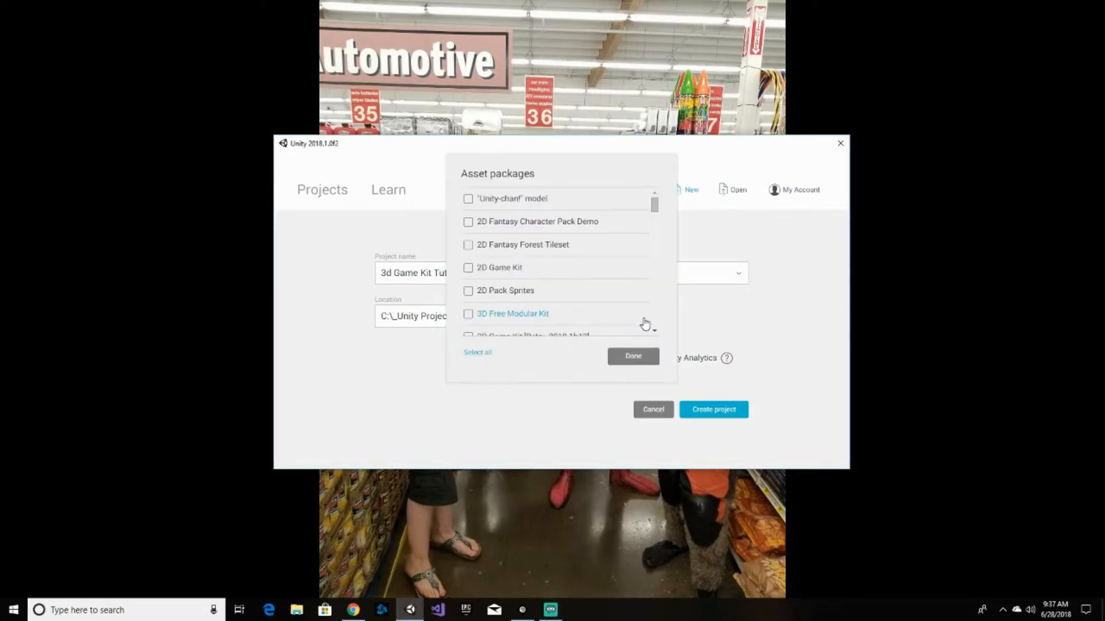
scroll(585, 312, "down", 3)
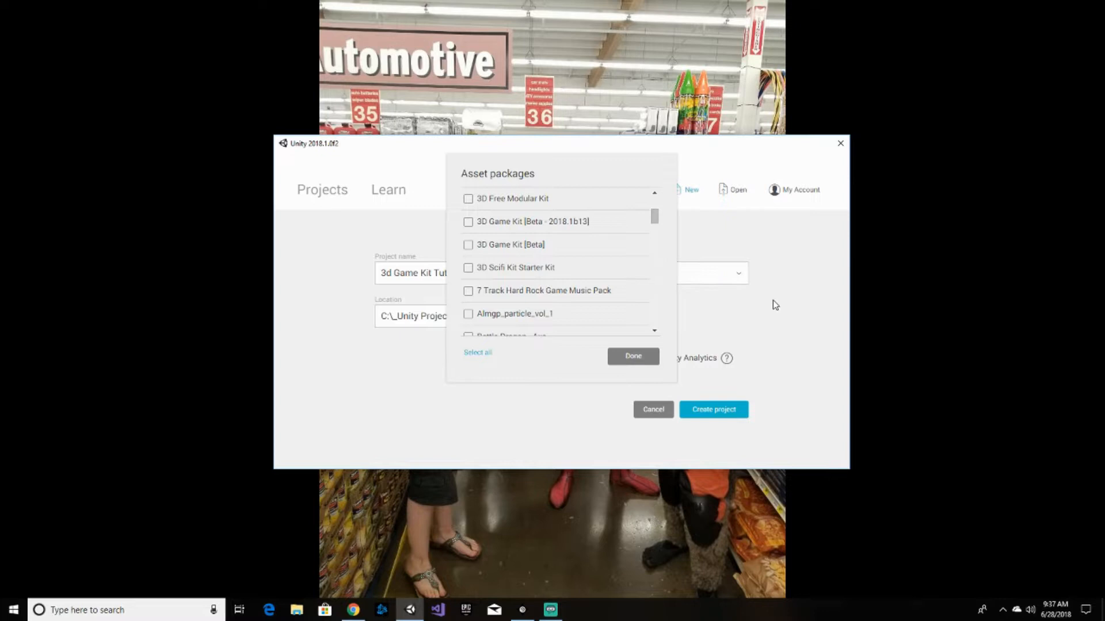
left_click(633, 356)
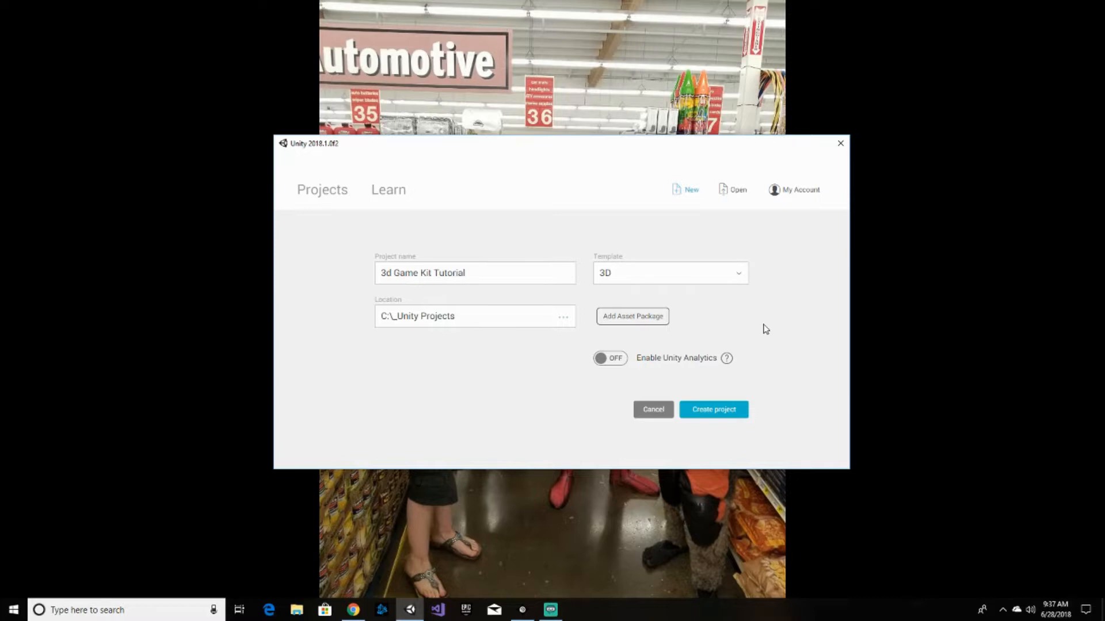
left_click(713, 412)
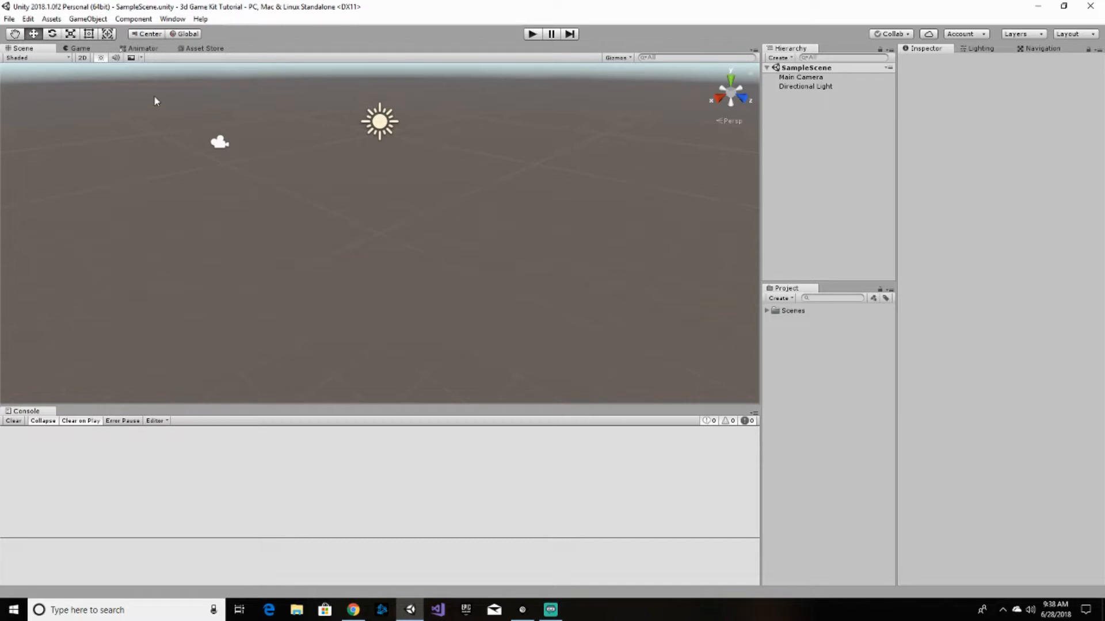
- Browse the Asset Packs category of Unity Essentials in the Asset Store
left_click(196, 51)
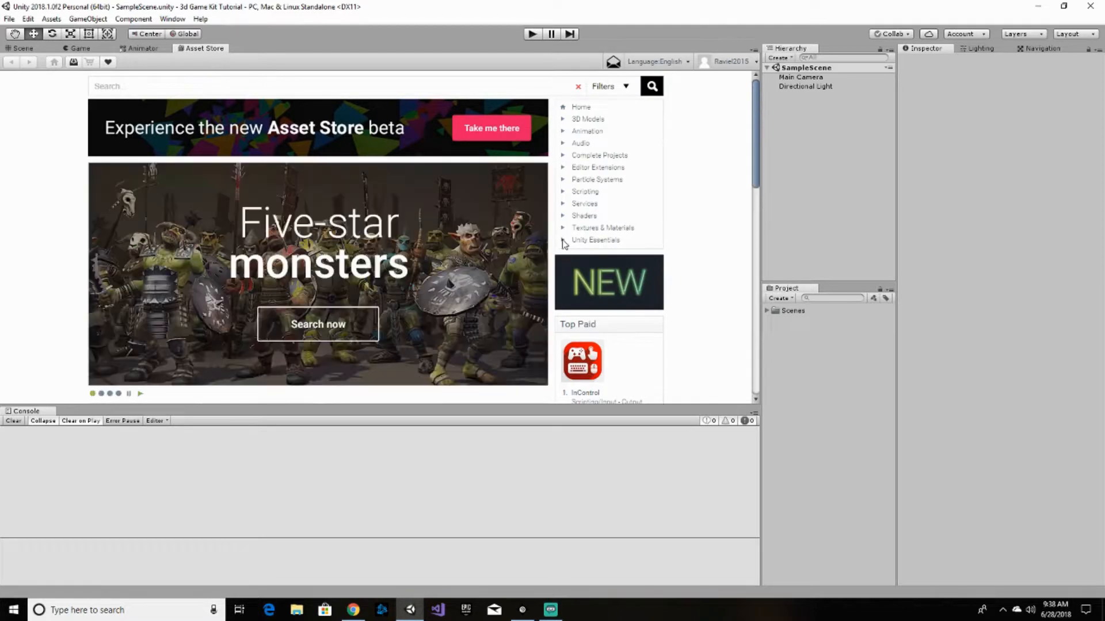
left_click(562, 240)
left_click(597, 253)
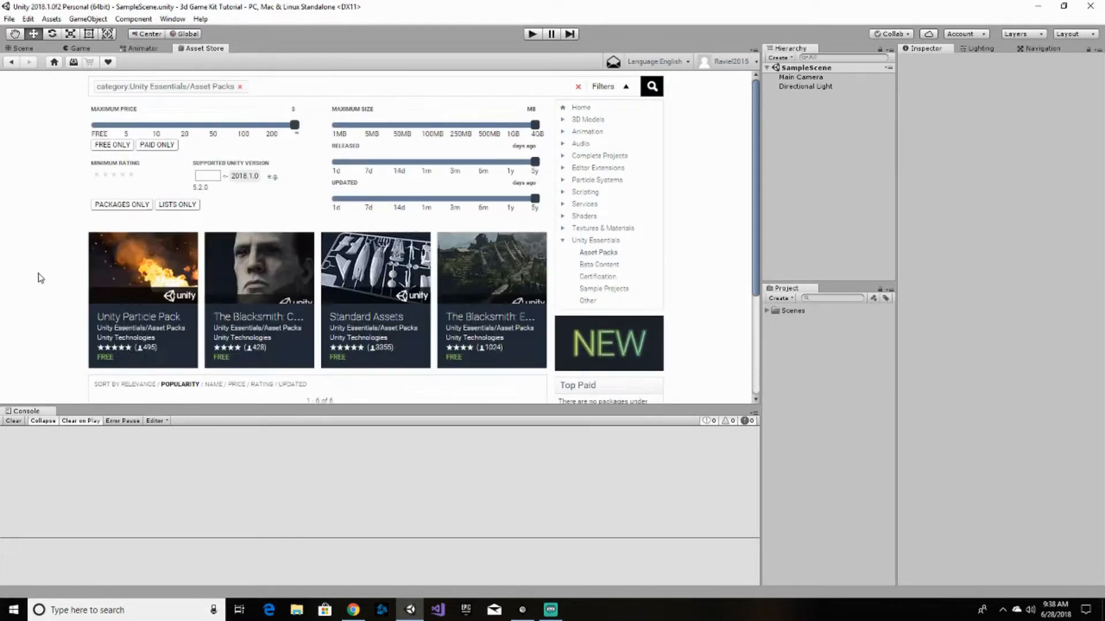
scroll(38, 278, "down", 5)
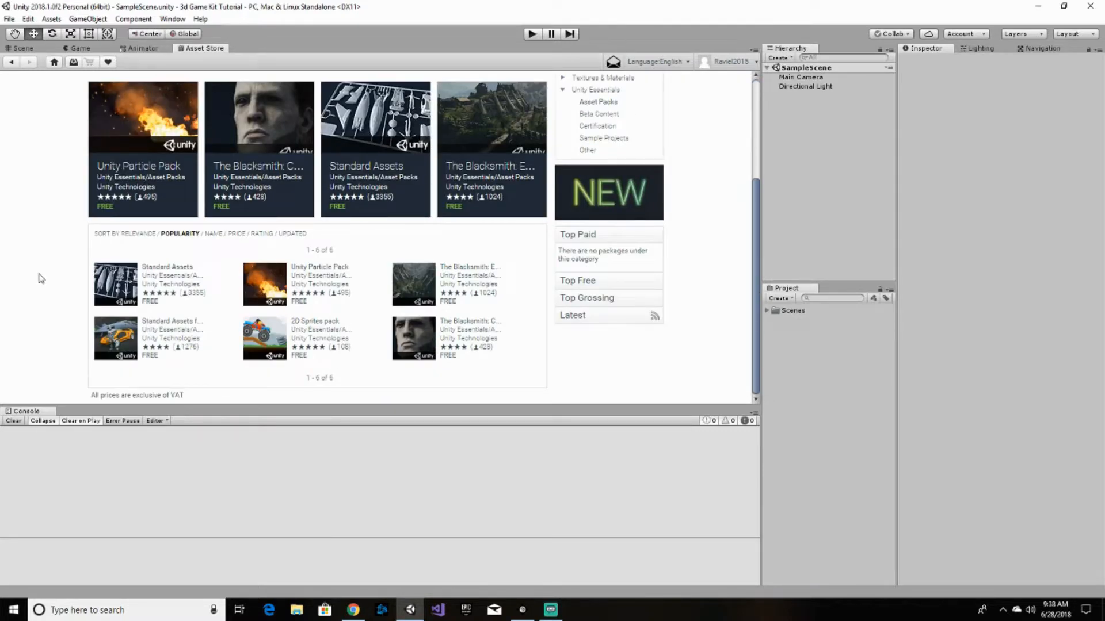
scroll(41, 278, "up", 5)
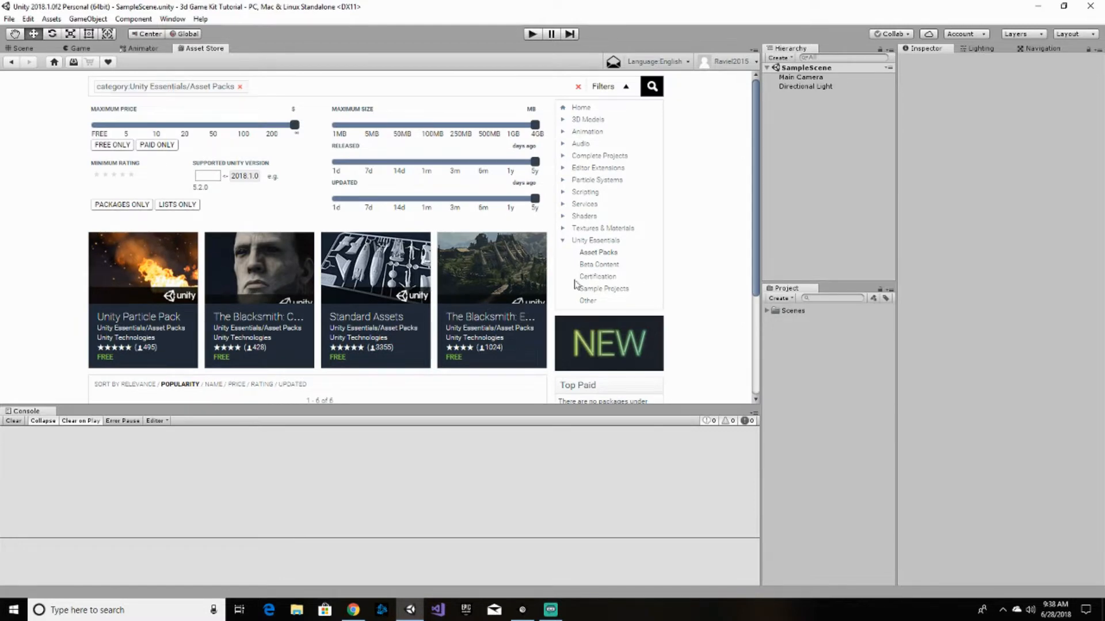
- Open the 3D Game Kit from the Unity Essentials Sample Projects category and import it as a complete project
left_click(604, 290)
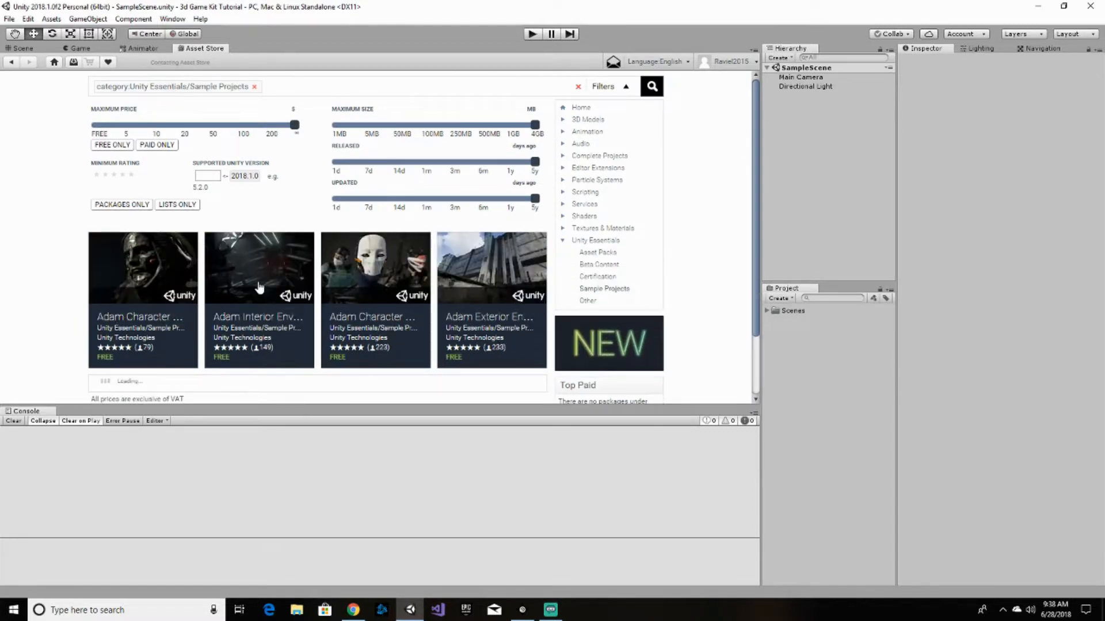
scroll(8, 287, "down", 5)
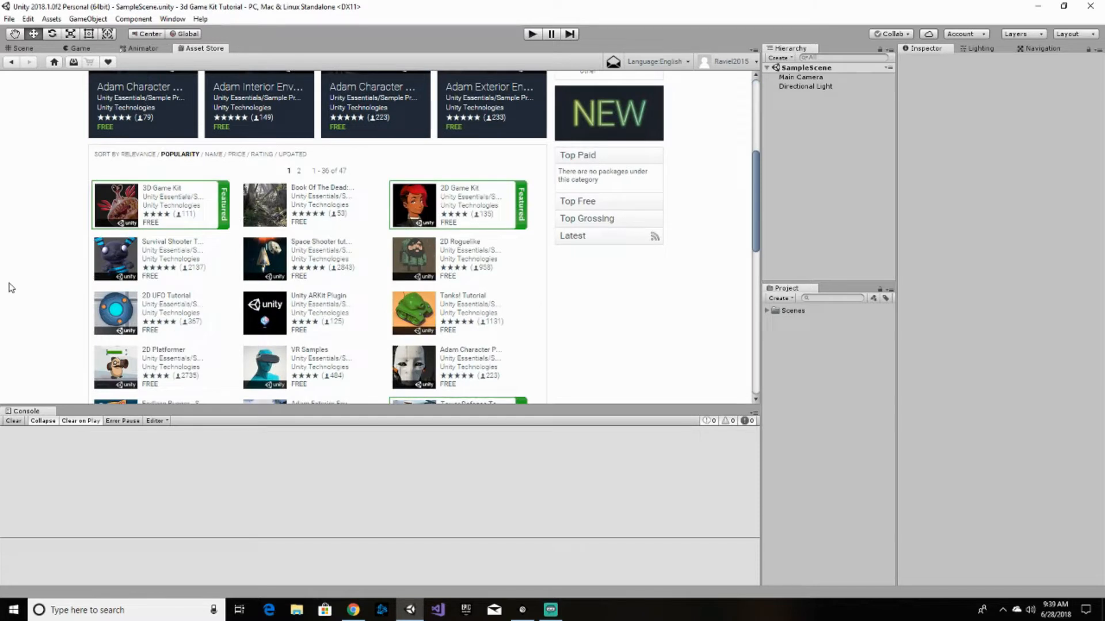
left_click(126, 208)
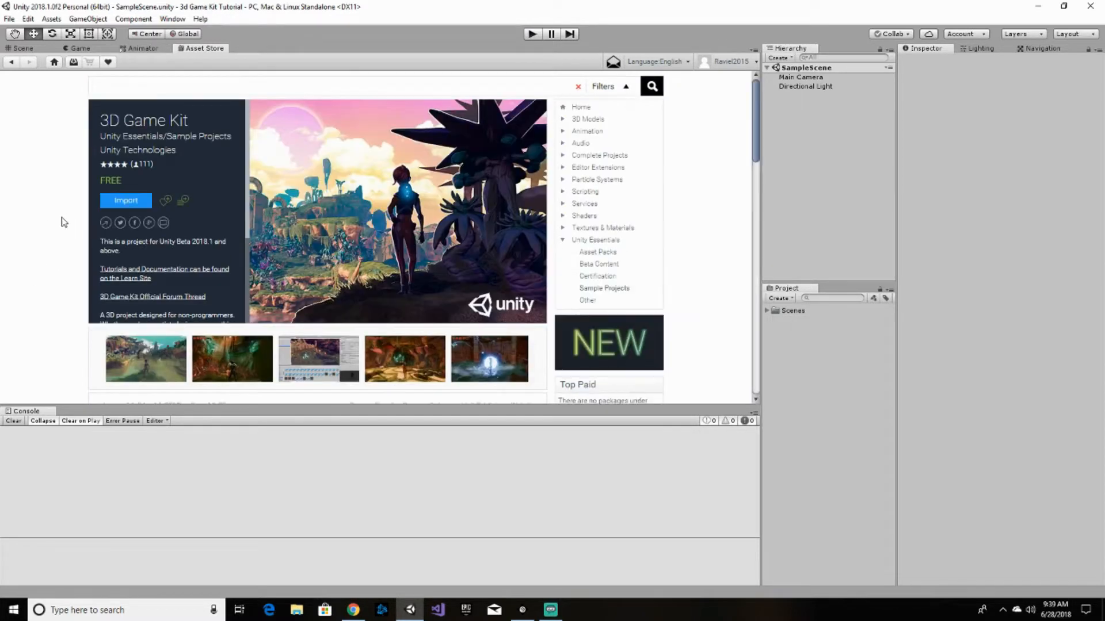
left_click(133, 204)
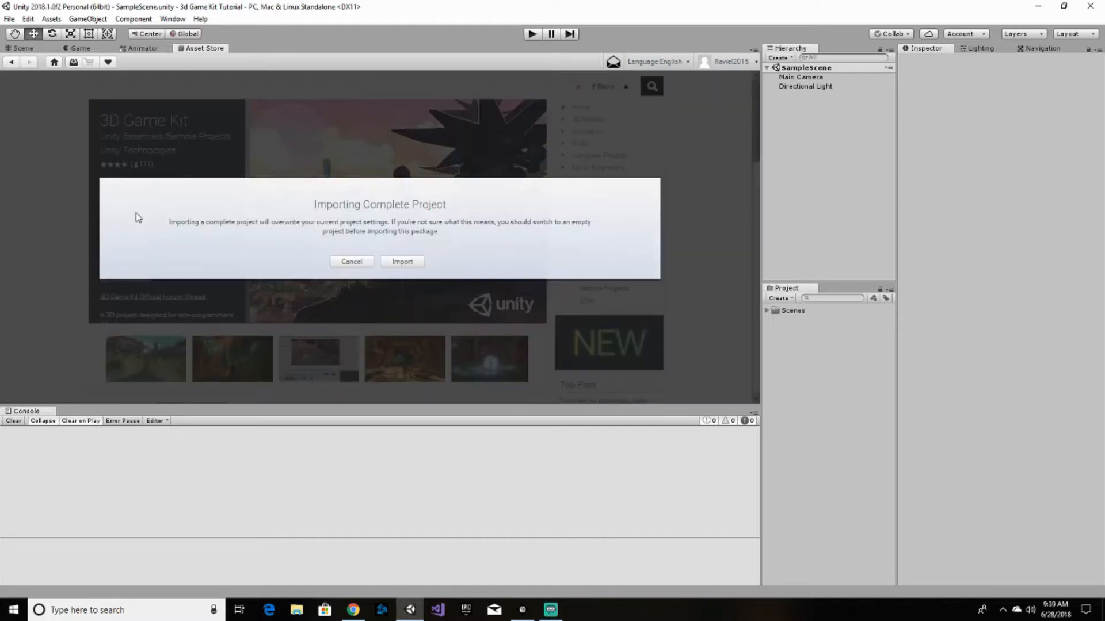
left_click(410, 263)
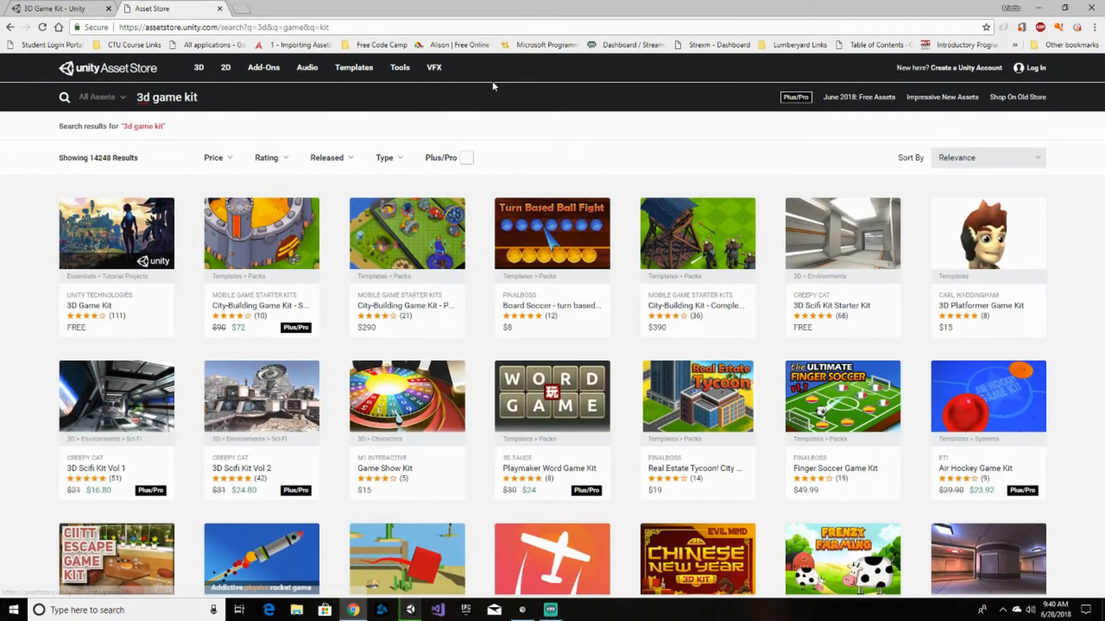
- View the details page of Unity Technologies' 3D Game Kit from the web Asset Store's search results
left_click(129, 279)
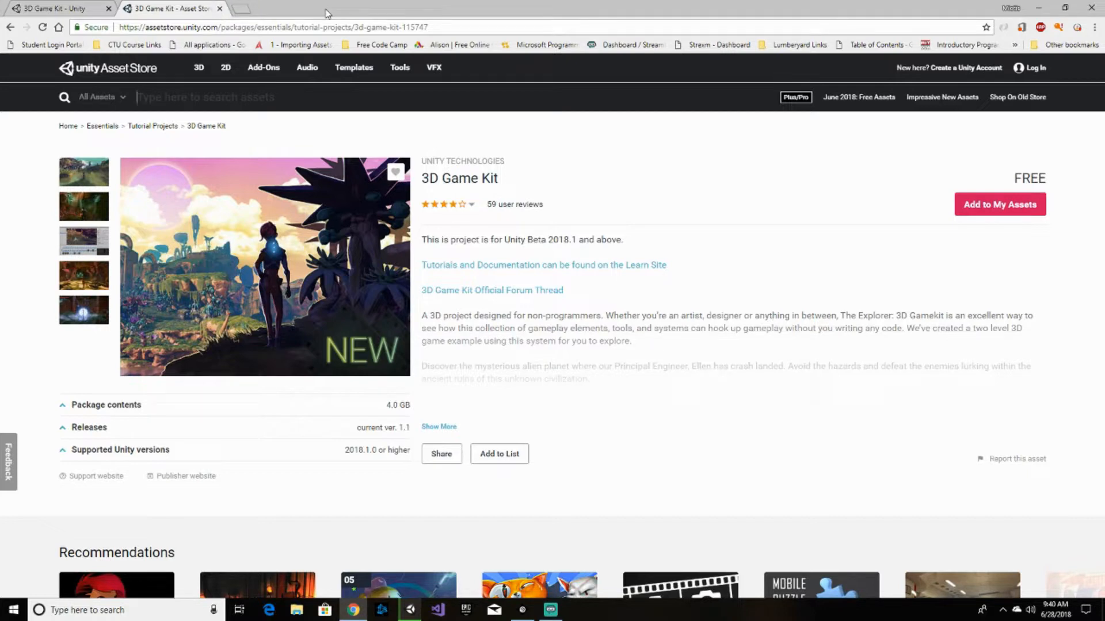
left_click_drag(327, 13, 1104, 80)
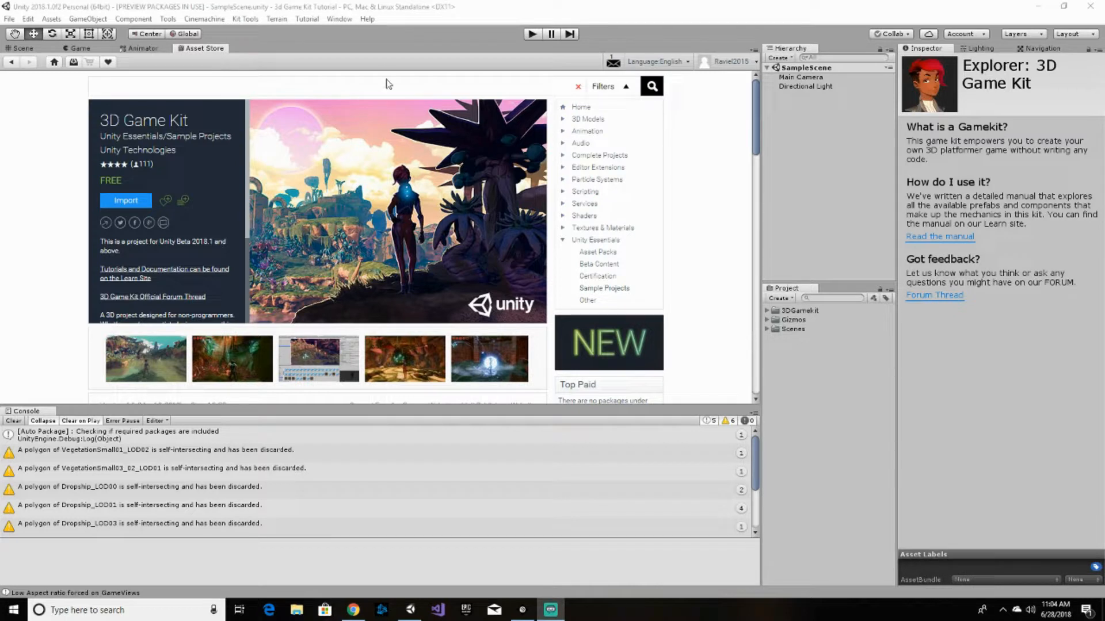
- Return to the scene view and create a new game kit scene named Tutorial
left_click(32, 49)
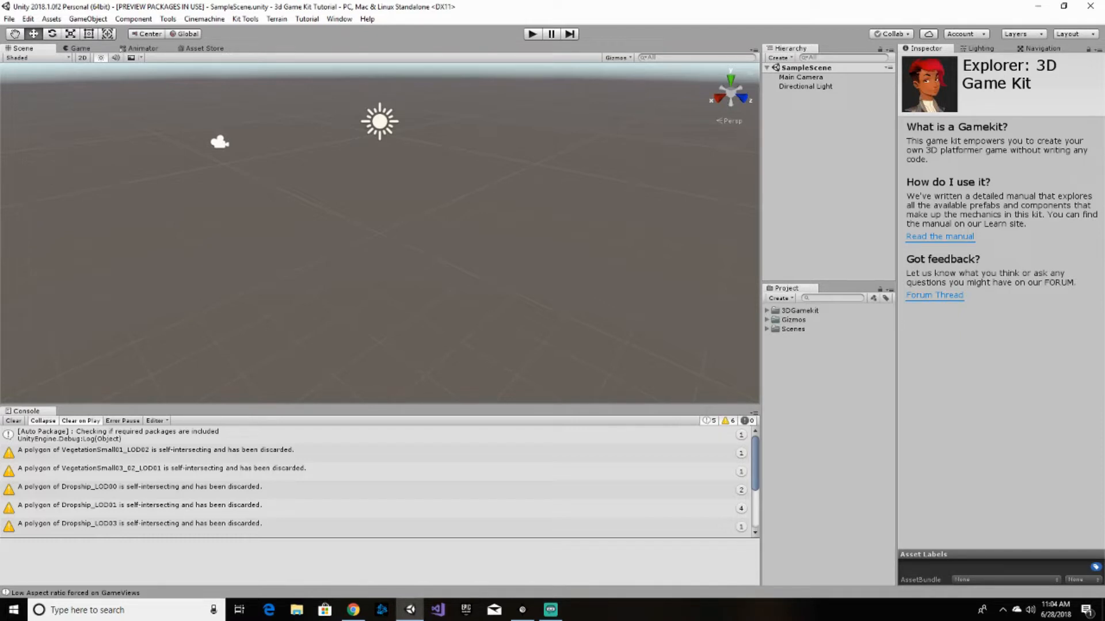
key("alt+Tab")
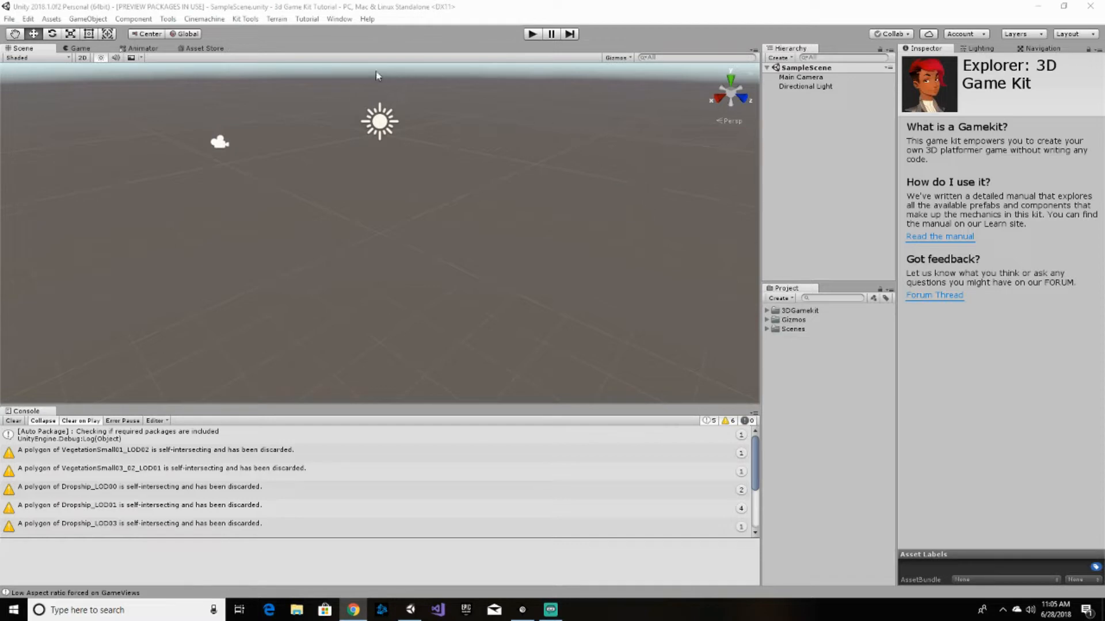
left_click(244, 19)
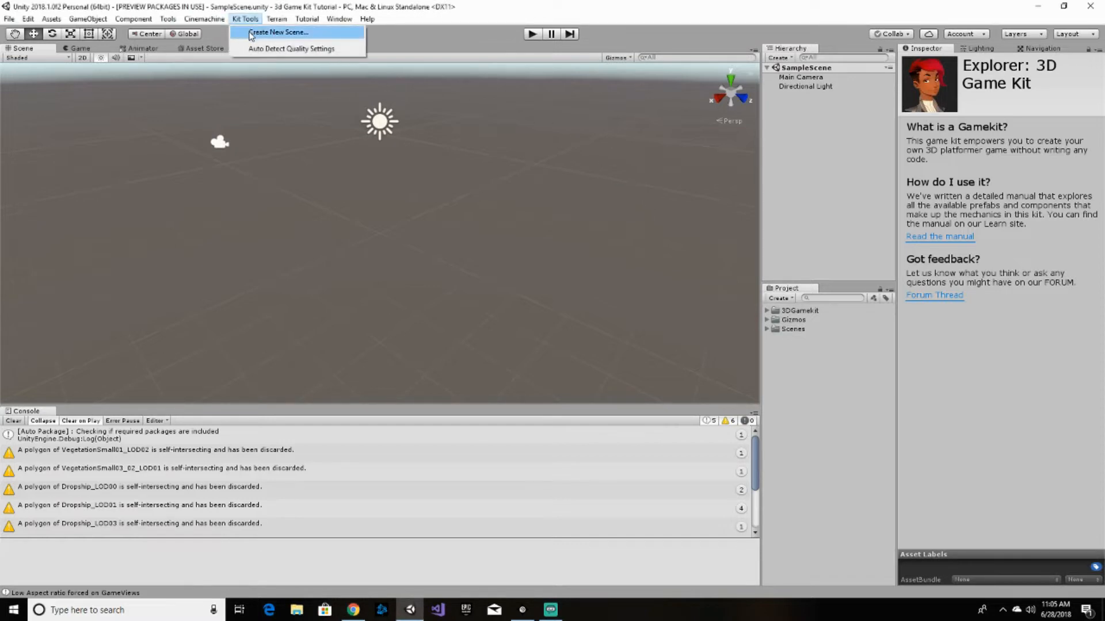
left_click(250, 33)
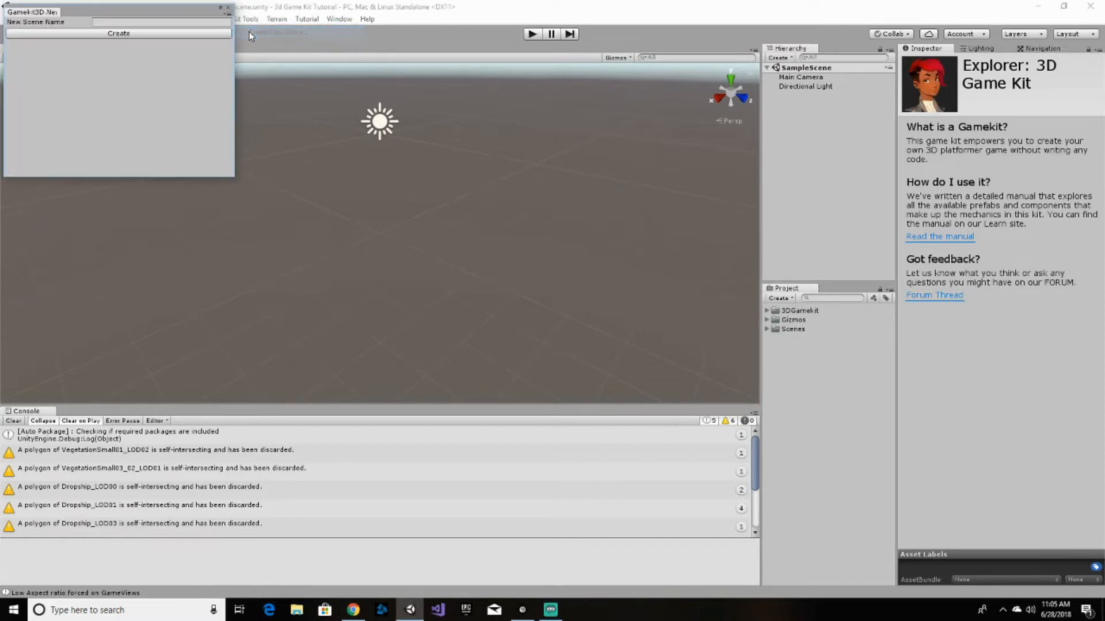
left_click(161, 22)
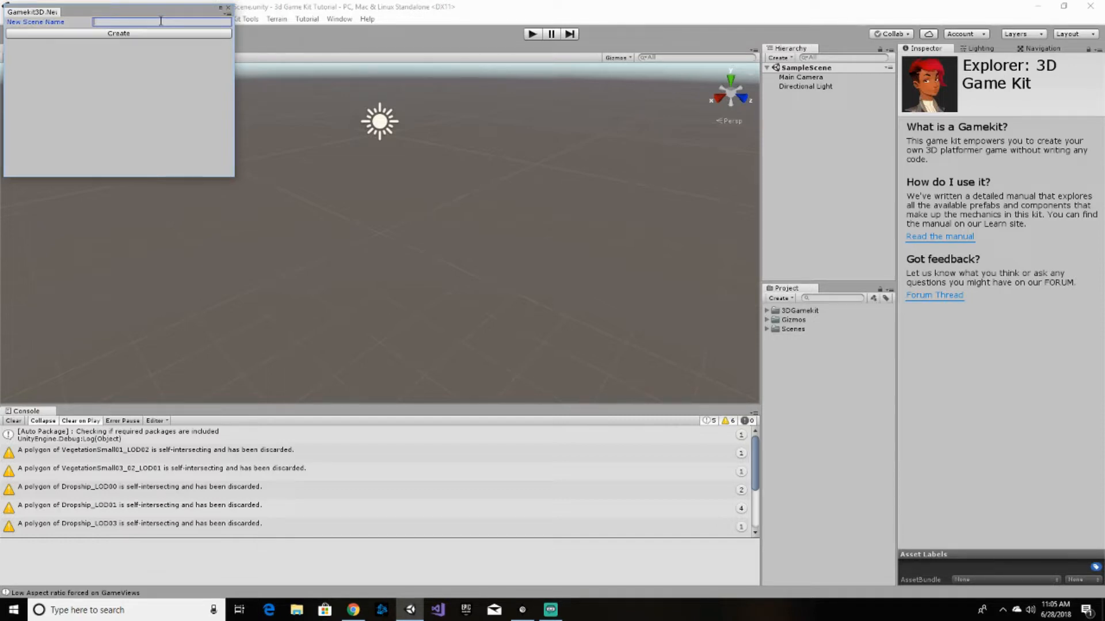
type("Tutorial")
left_click(131, 34)
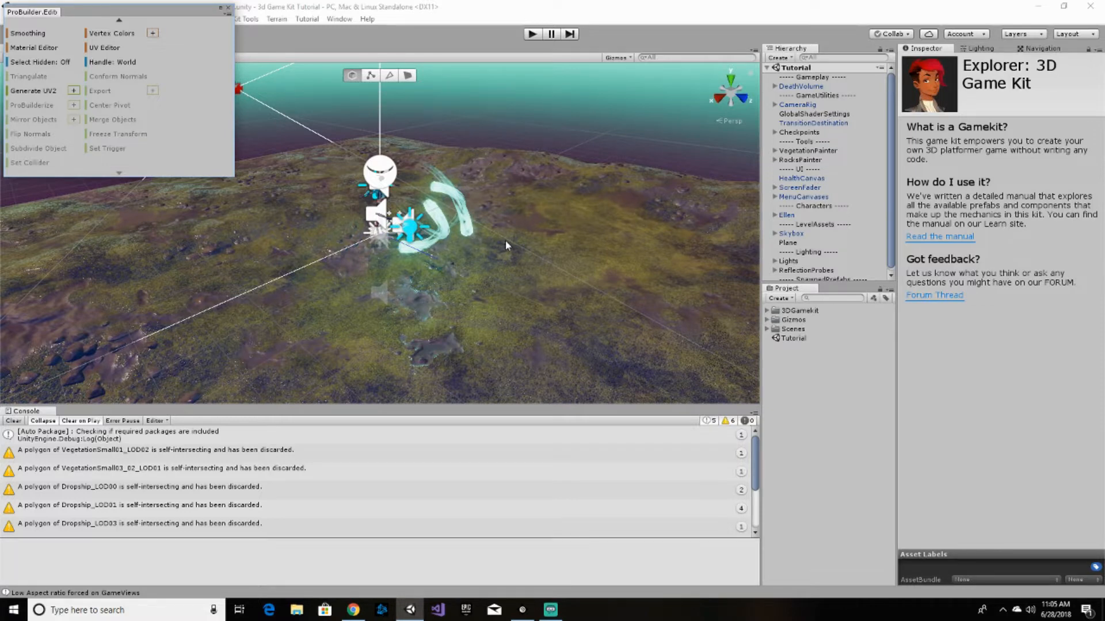
- Dock the floating ProBuilder window beside the Console and bring the Console back to the front
mouse_move(505, 241)
right_mouse_down()
mouse_move(395, 257)
mouse_move(387, 284)
mouse_move(442, 299)
mouse_move(545, 241)
mouse_move(521, 242)
right_mouse_up()
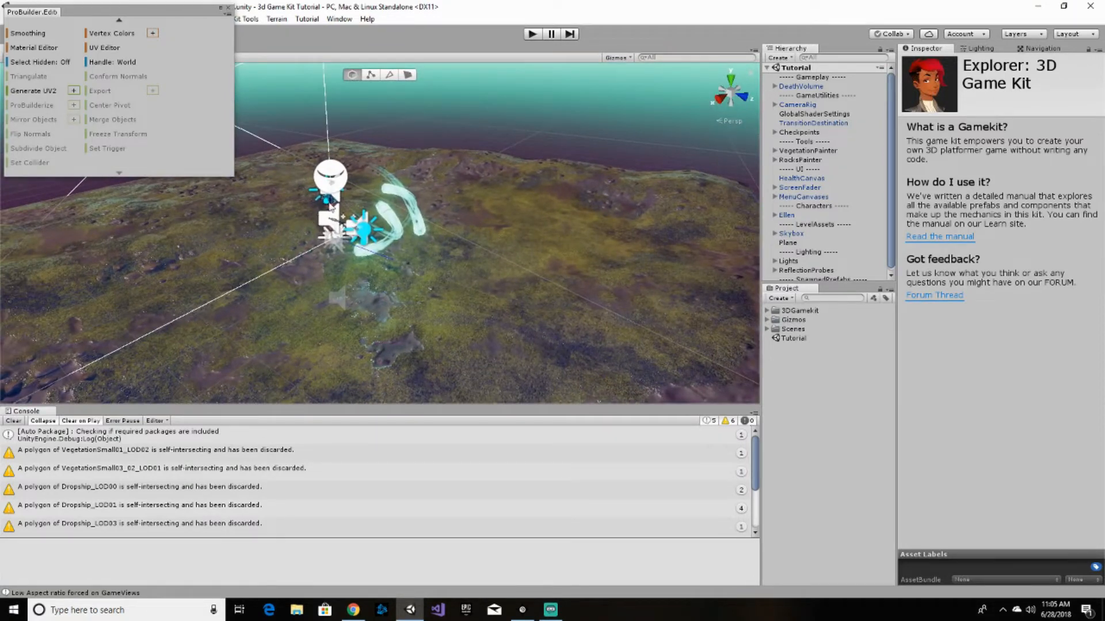
right_click_drag(539, 222, 514, 216)
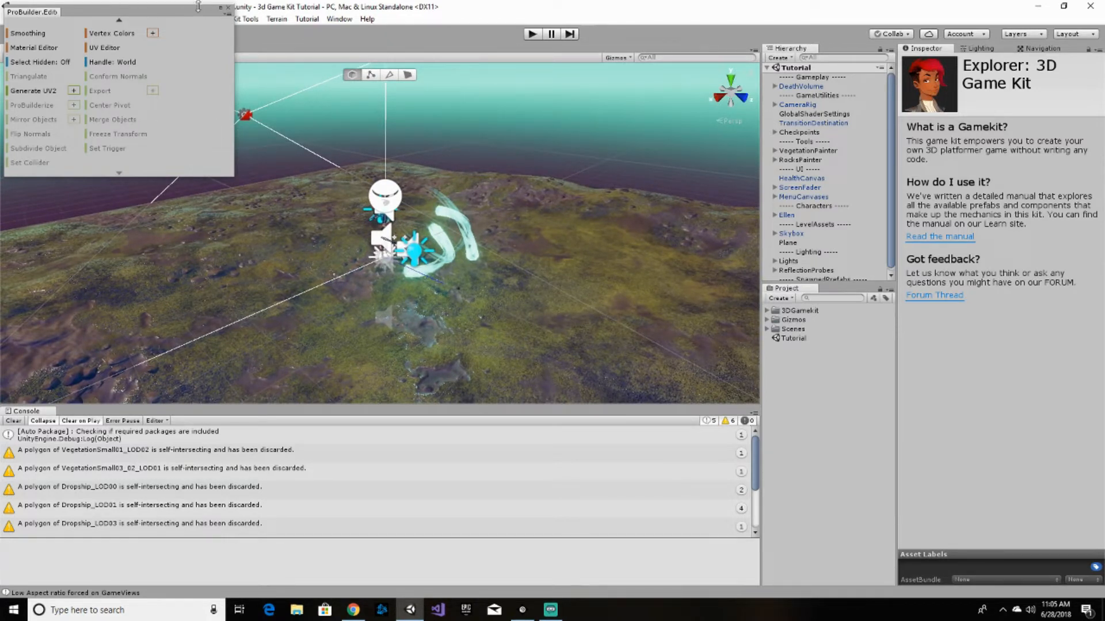
left_click_drag(43, 13, 115, 412)
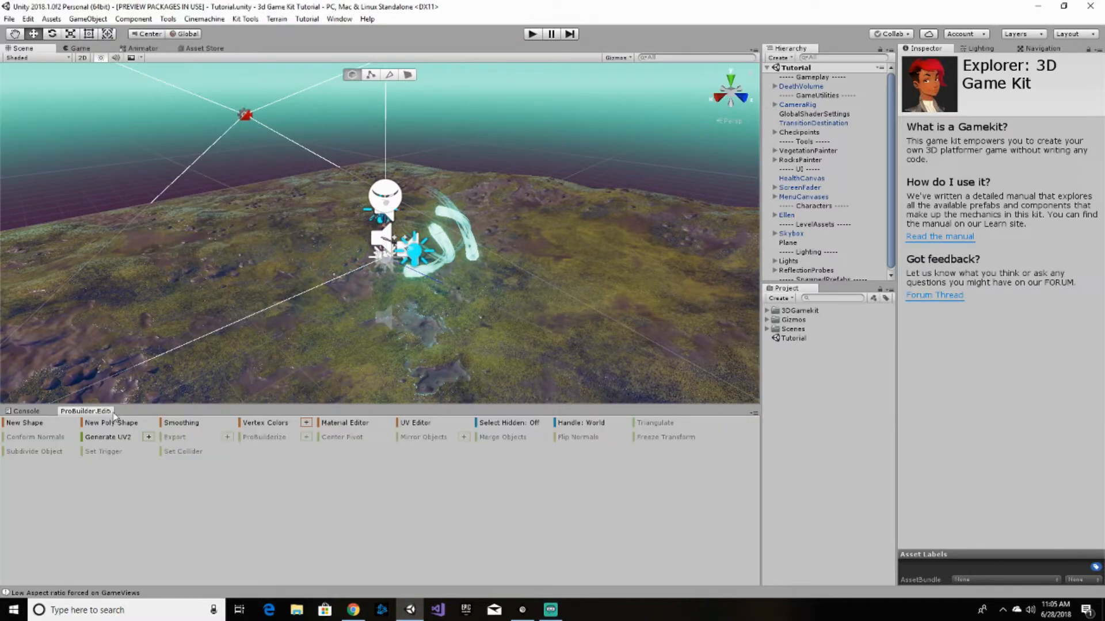
left_click(32, 412)
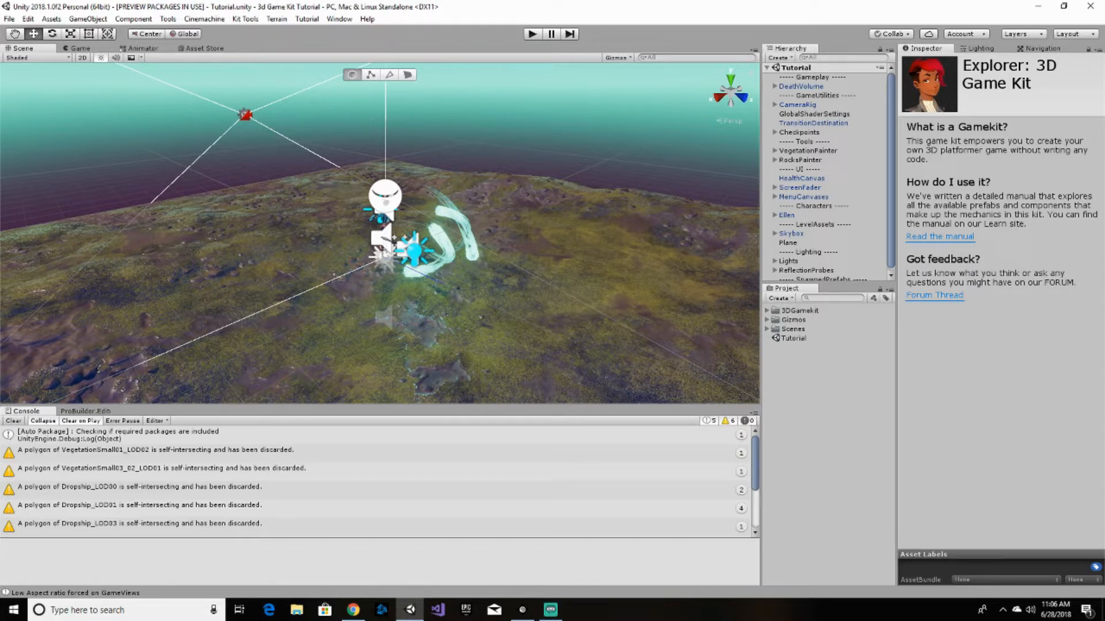
- Run the Tutorial scene in play mode and walk the character around the terrain in several directions
left_click(532, 34)
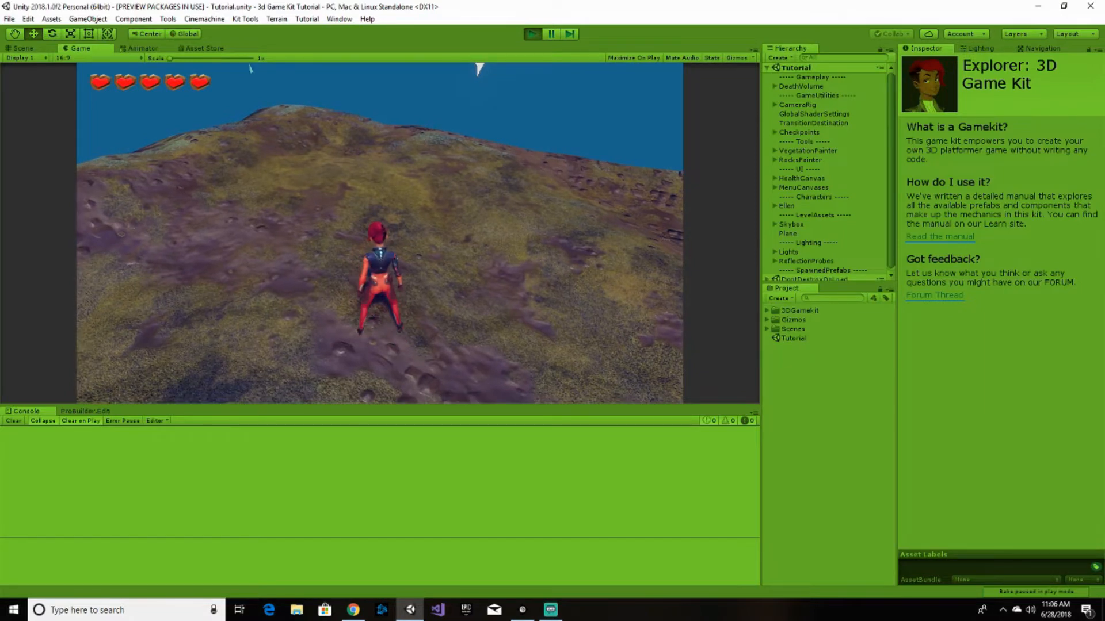
key("s")
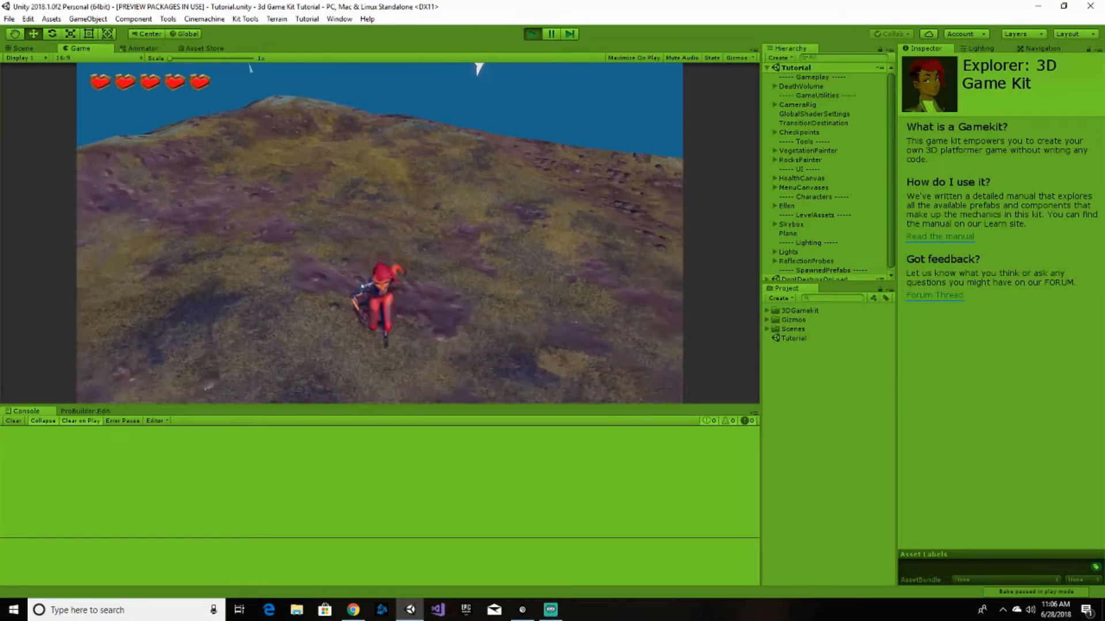
key("w")
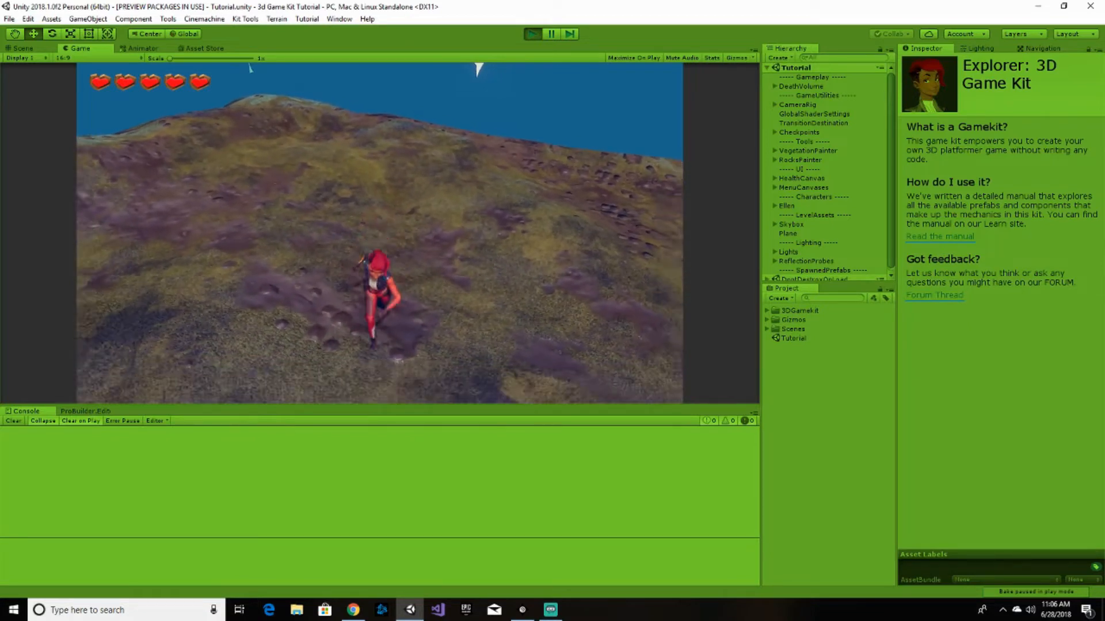
key("w")
key("d")
key("s")
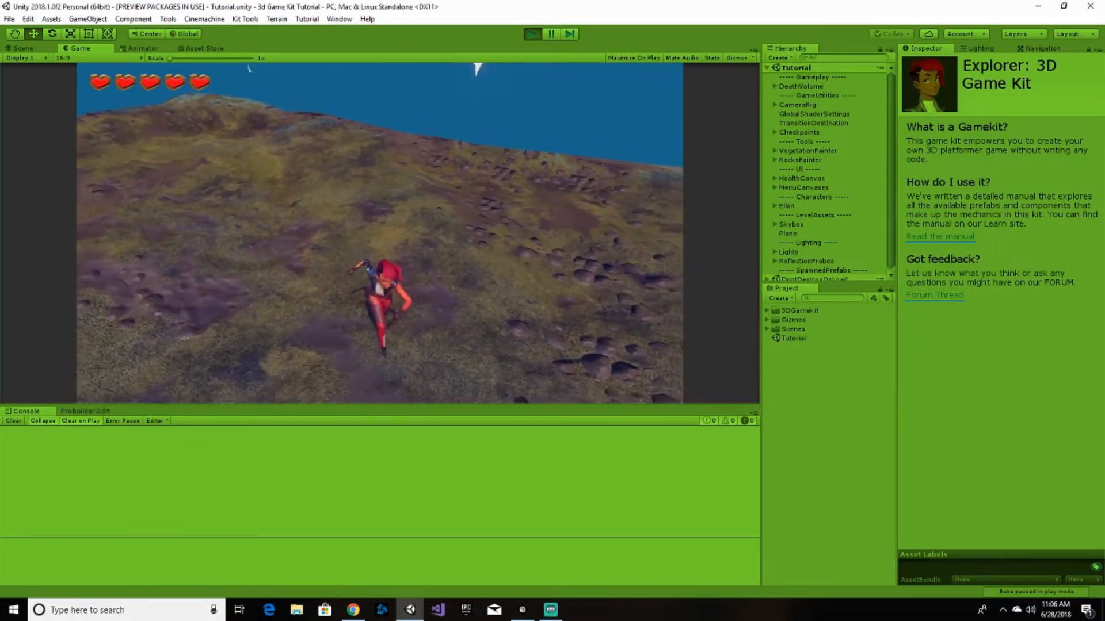
key("w")
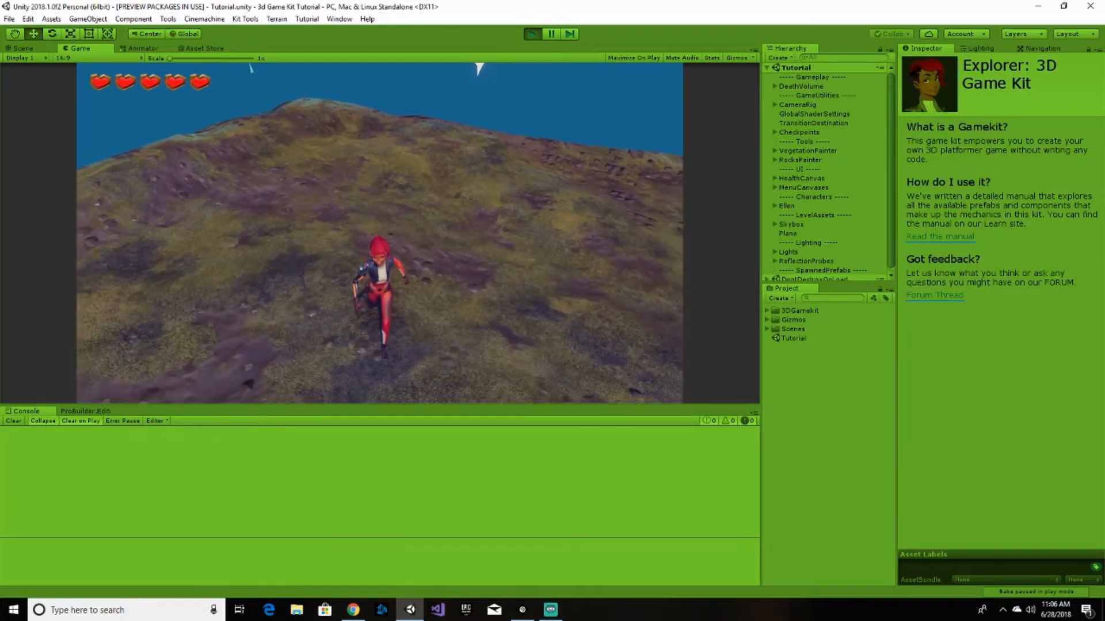
- Test the character's staff attacks, alternating them with running back and forth over the terrain
left_click(380, 233)
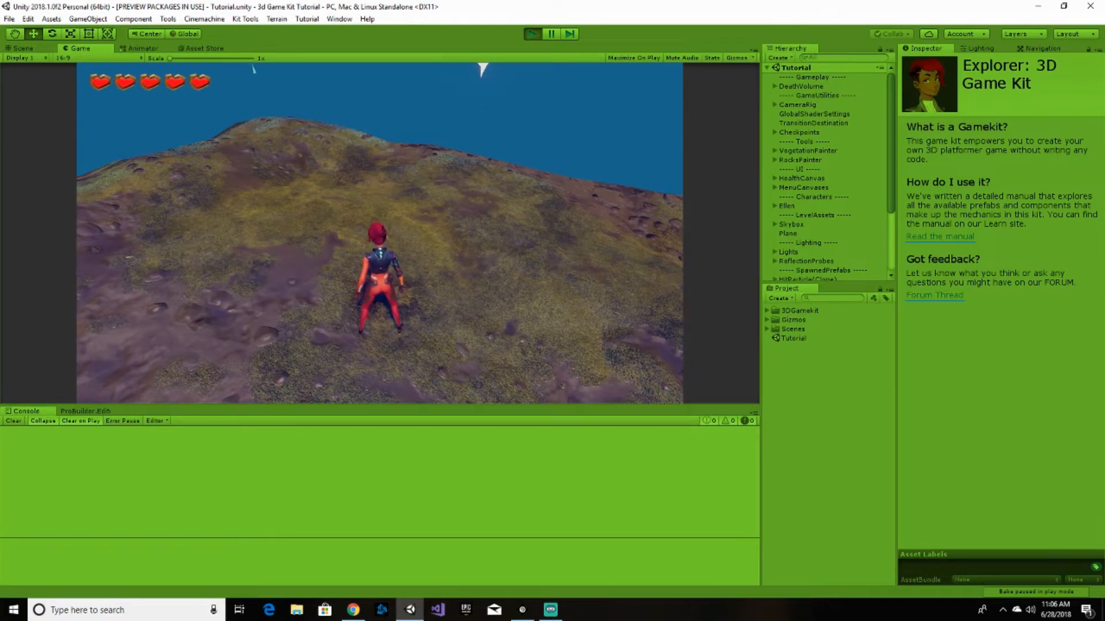
left_click(379, 233)
left_click(380, 233)
key("s")
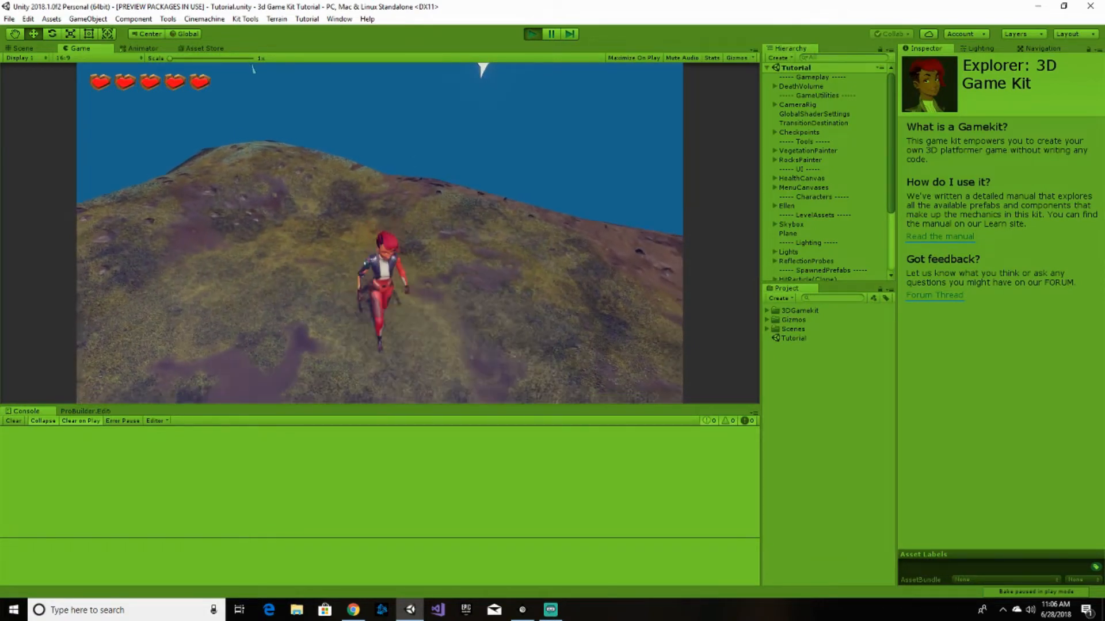
key("w")
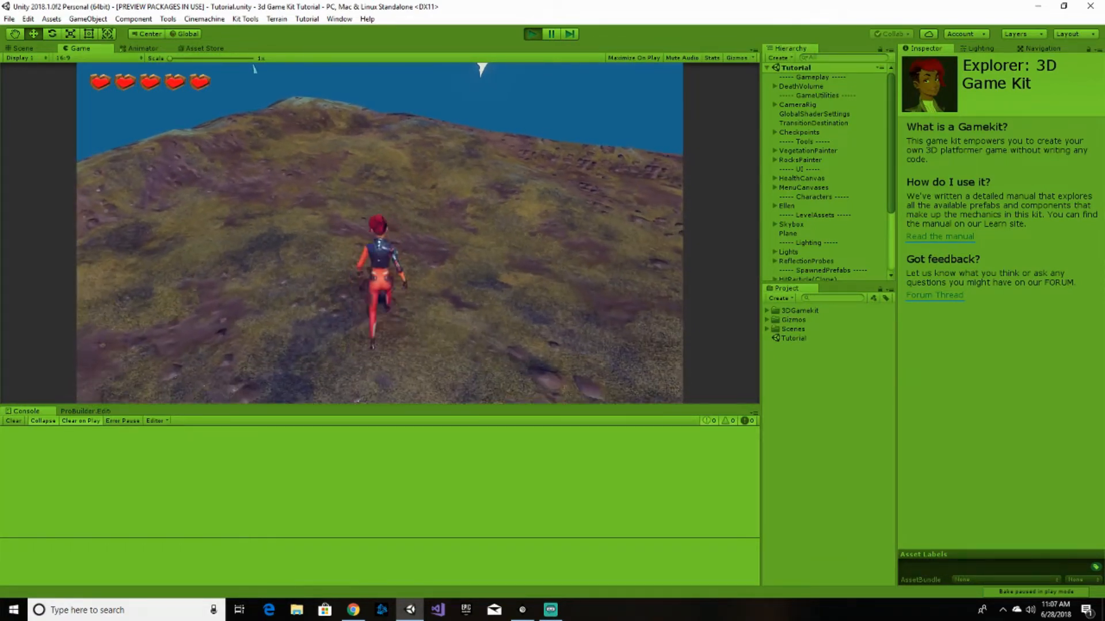
left_click(380, 233)
left_click(380, 233)
left_click(380, 233)
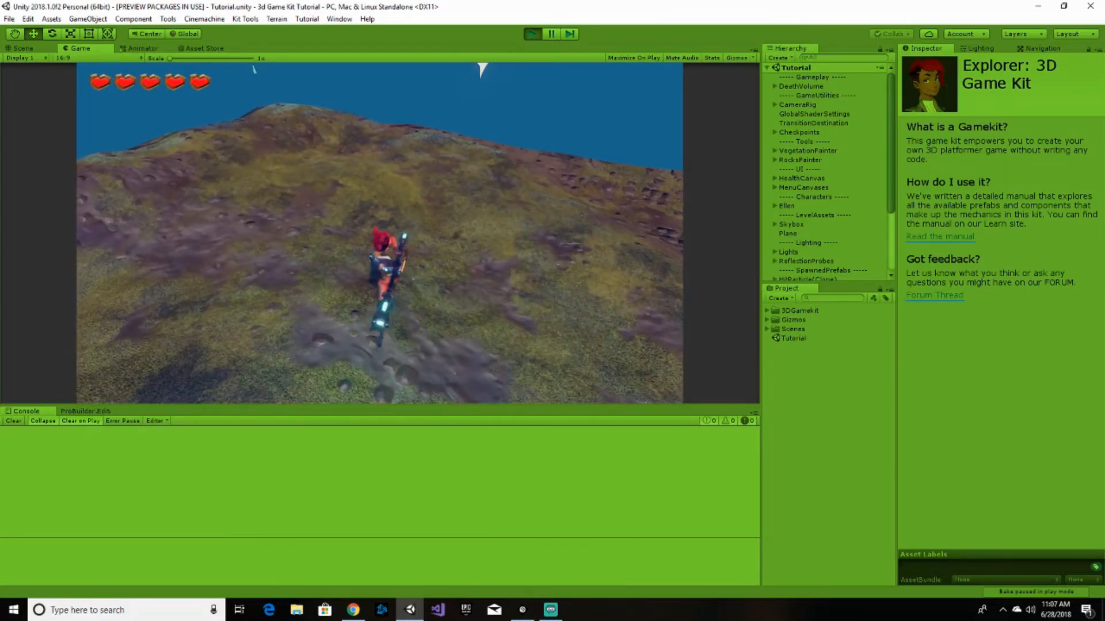
key("s")
key("w")
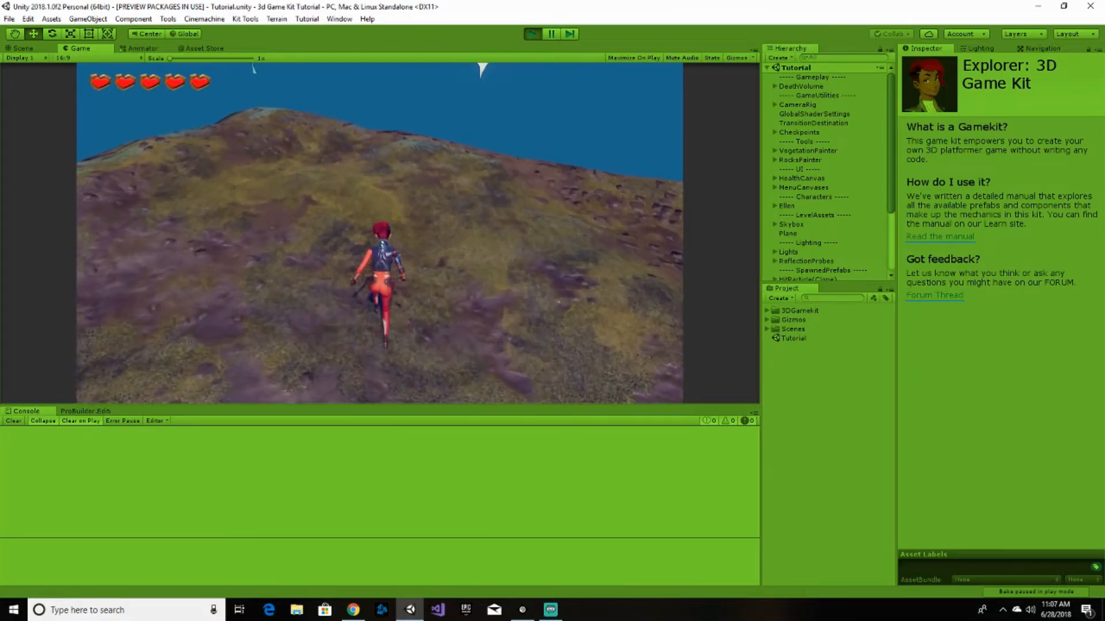
- Test the character's jump, and pause the game to exit play mode
key("space")
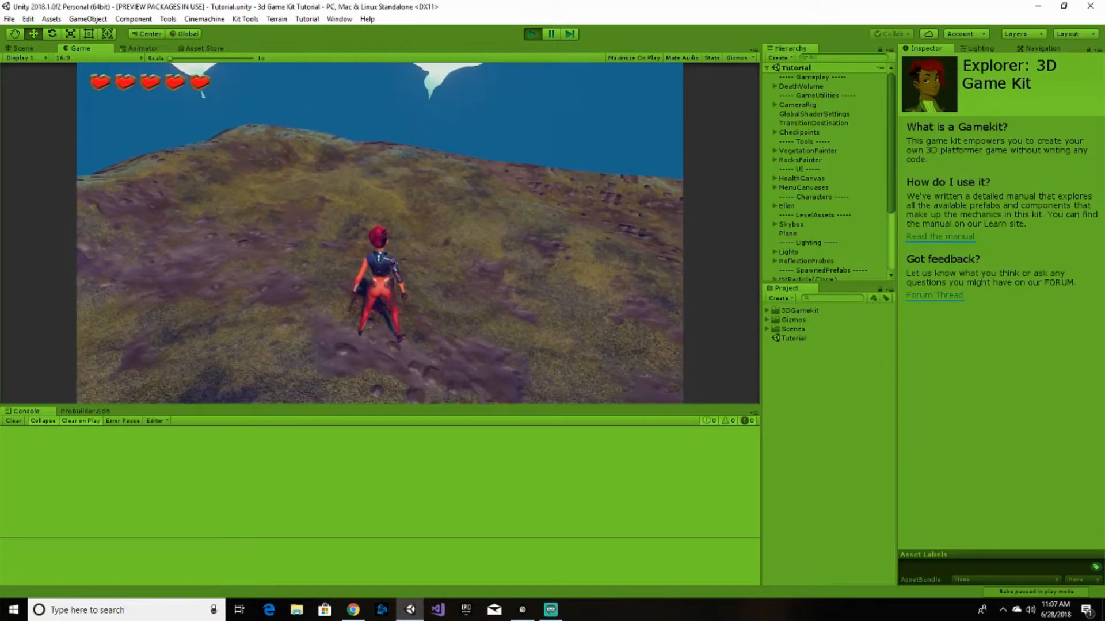
key("Escape")
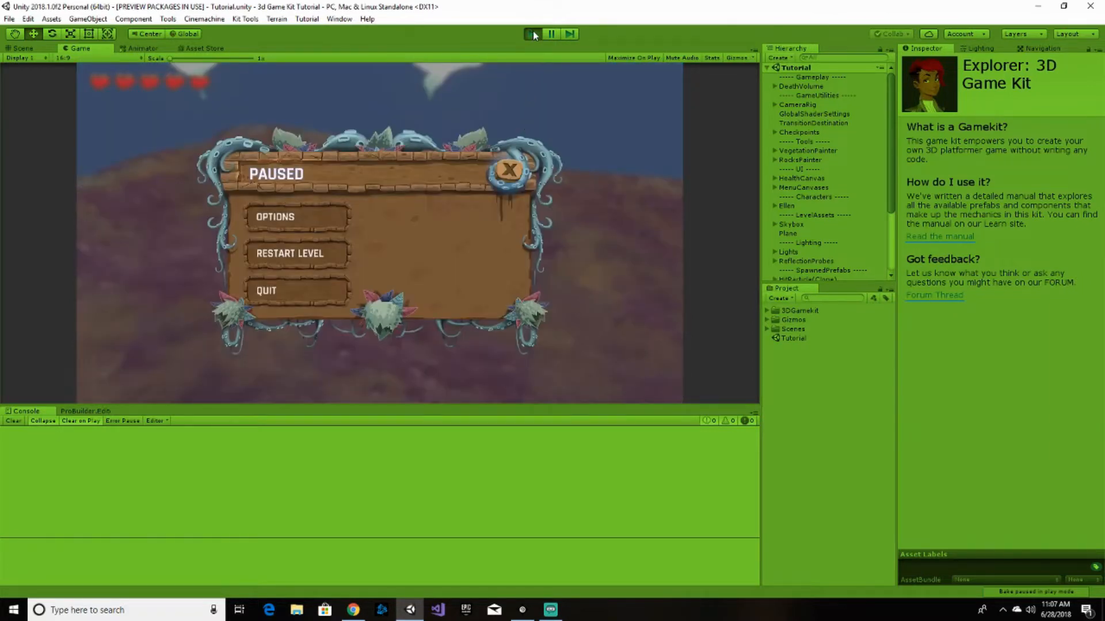
left_click(531, 34)
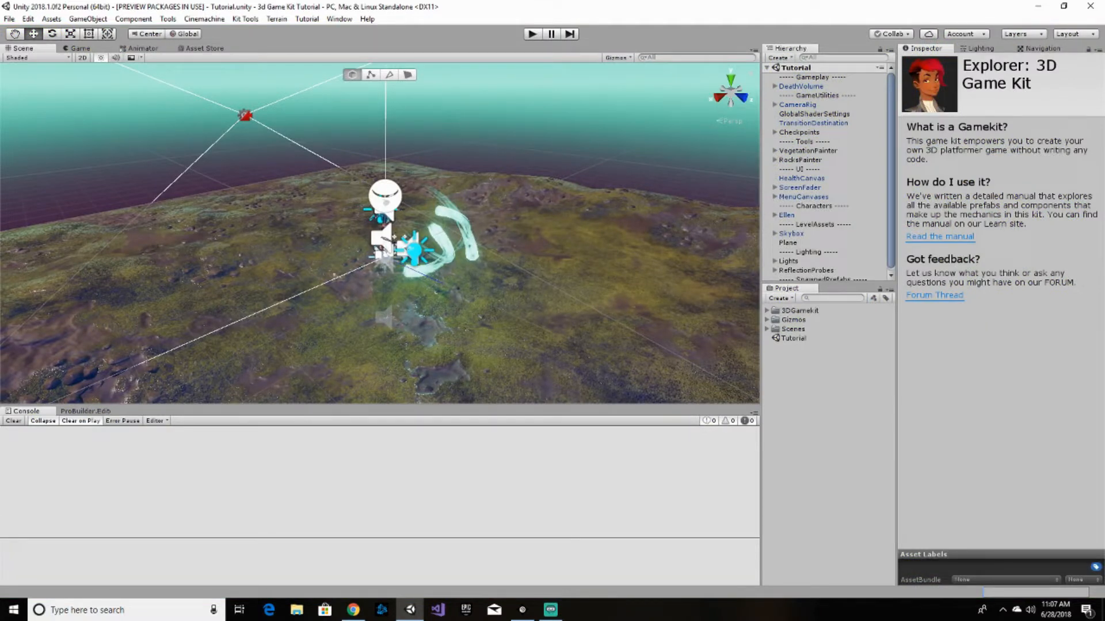
- Place the MovingPlatform prefab from the 3DGamekit Prefabs Interactables folder in the scene near the character
key("alt+Tab")
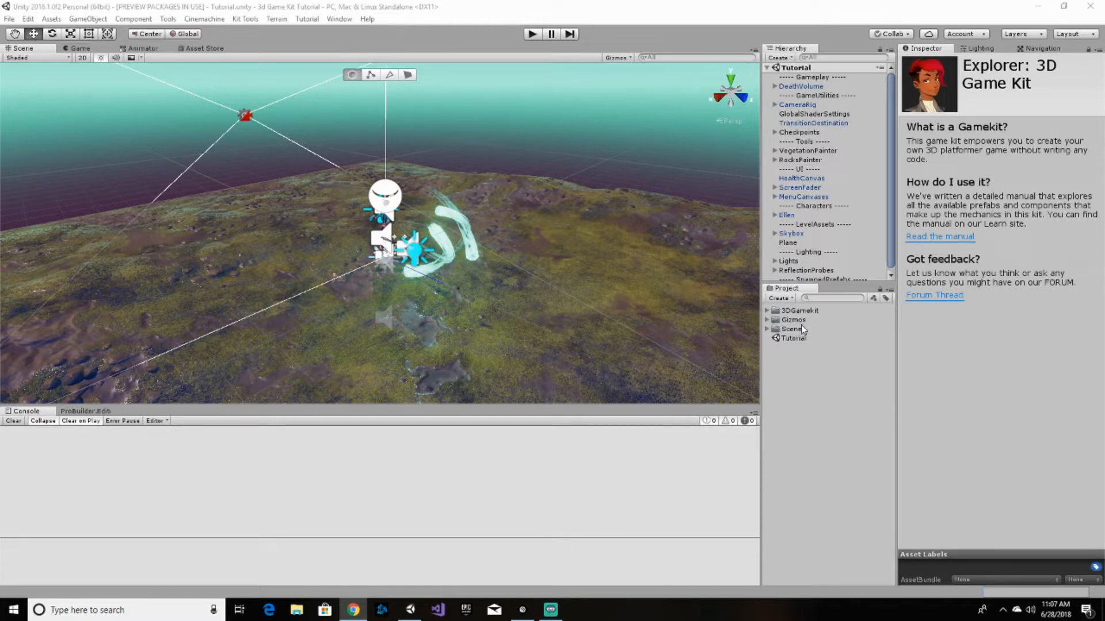
left_click(767, 311)
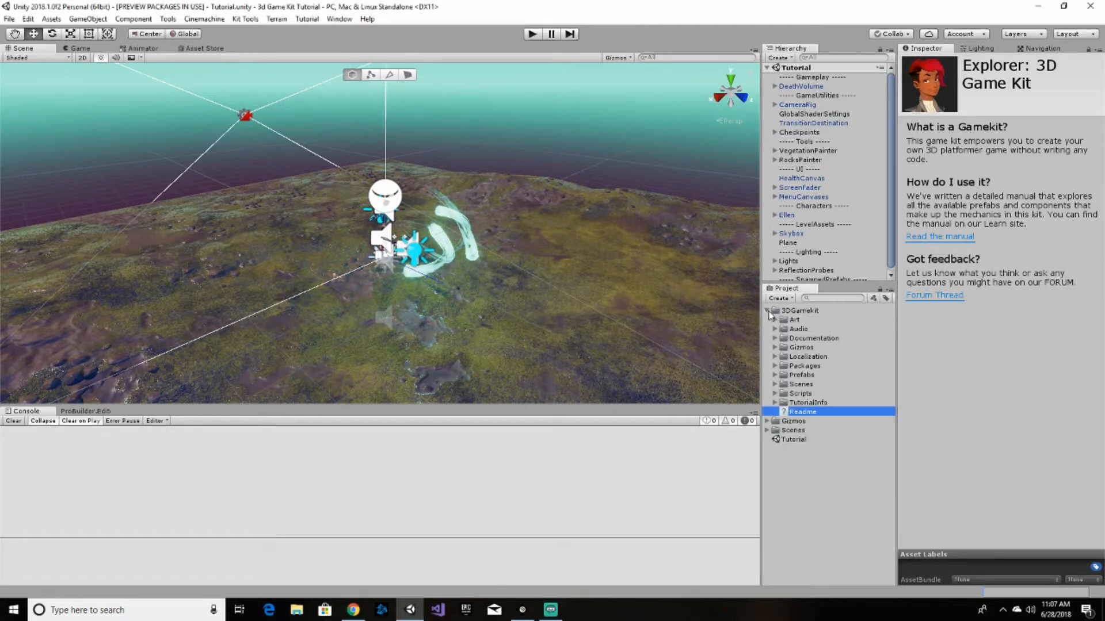
left_click(767, 311)
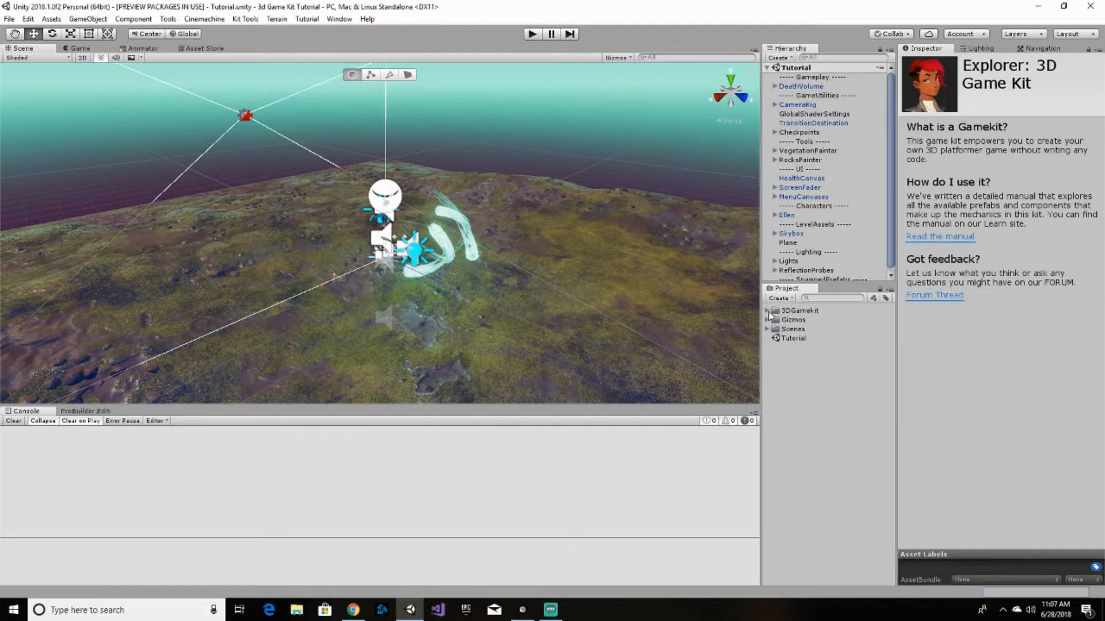
left_click(767, 311)
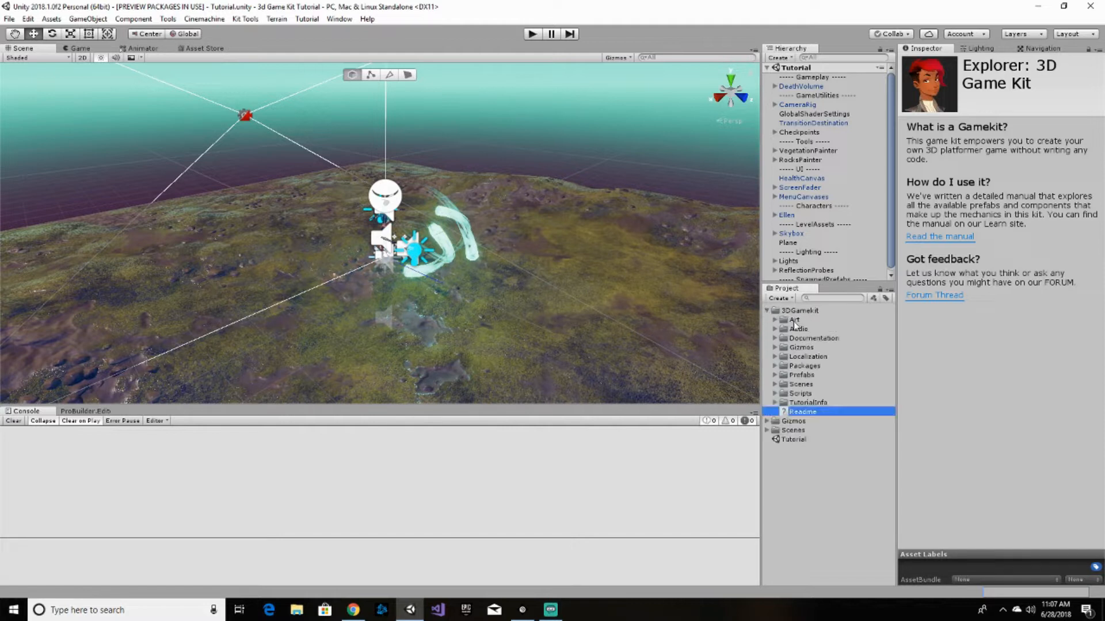
left_click(775, 375)
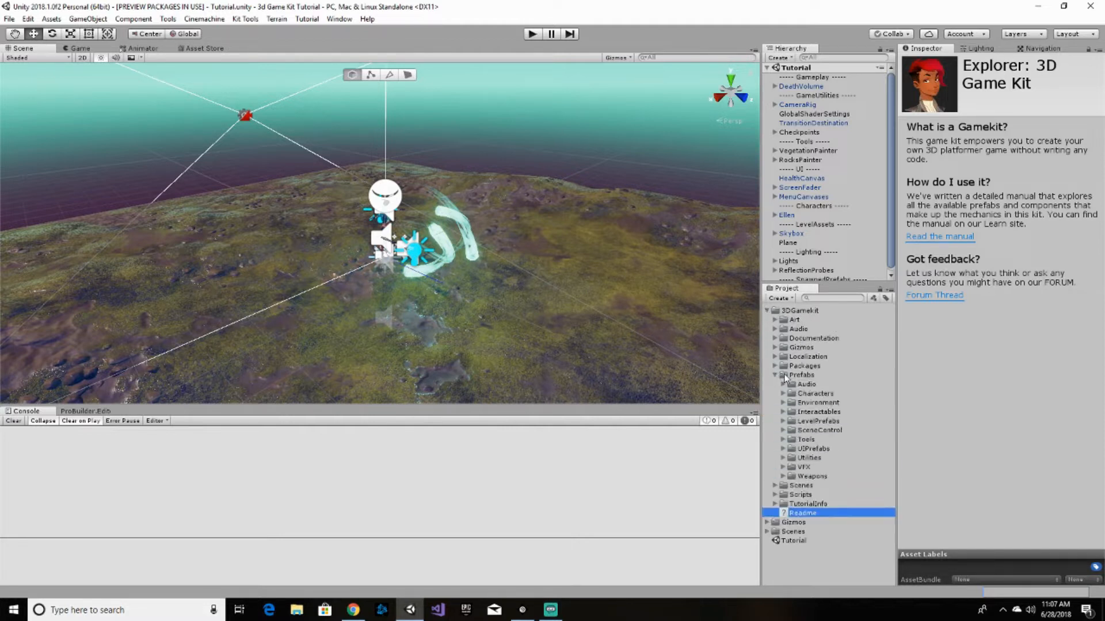
left_click(783, 413)
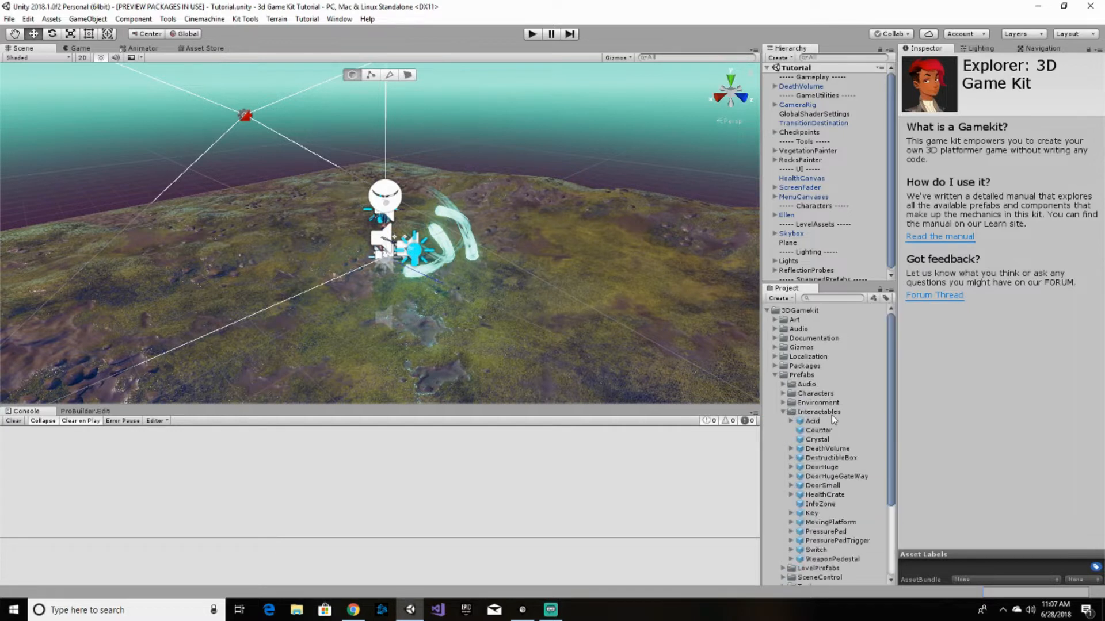
scroll(831, 415, "down", 3)
left_click(842, 454)
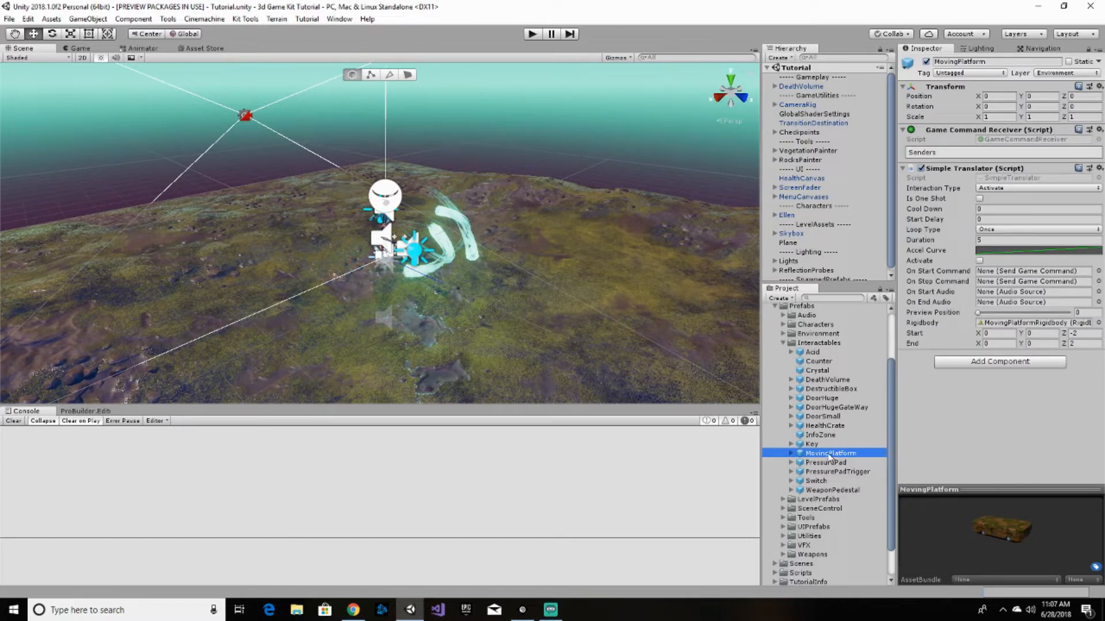
left_click_drag(828, 453, 202, 284)
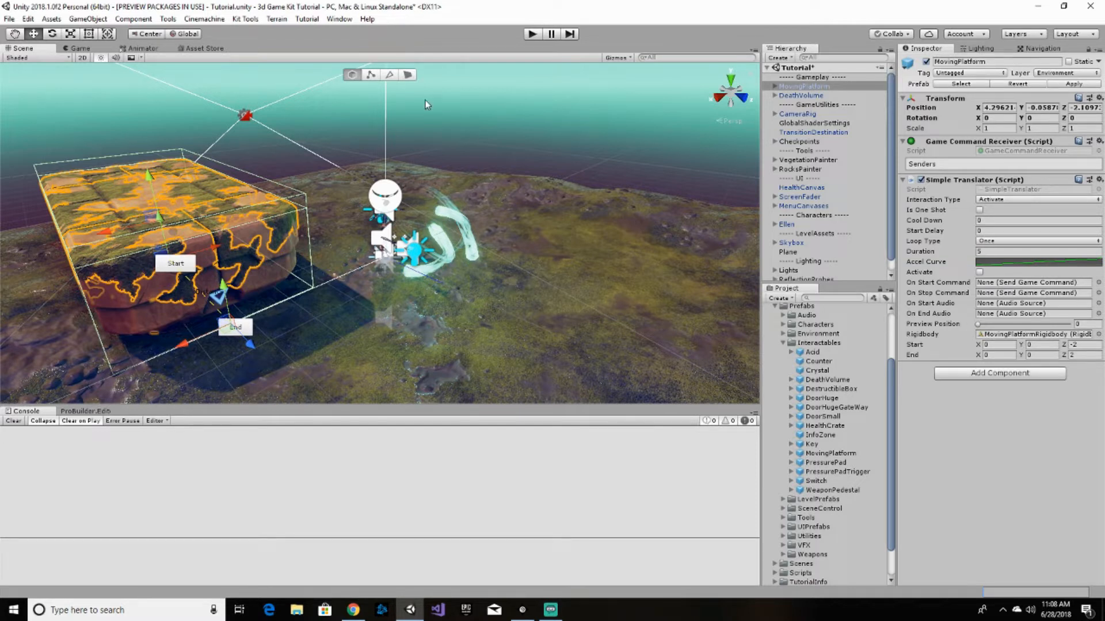
- Playtest the scene by running and jumping the character onto the moving platform, and exit play mode
left_click(532, 35)
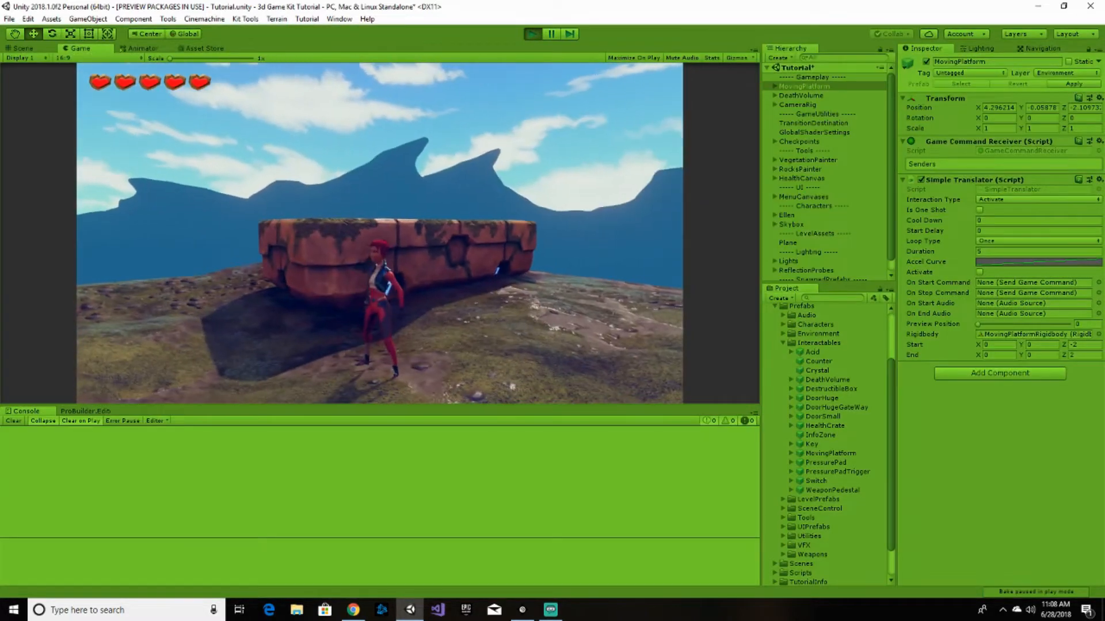
key("w")
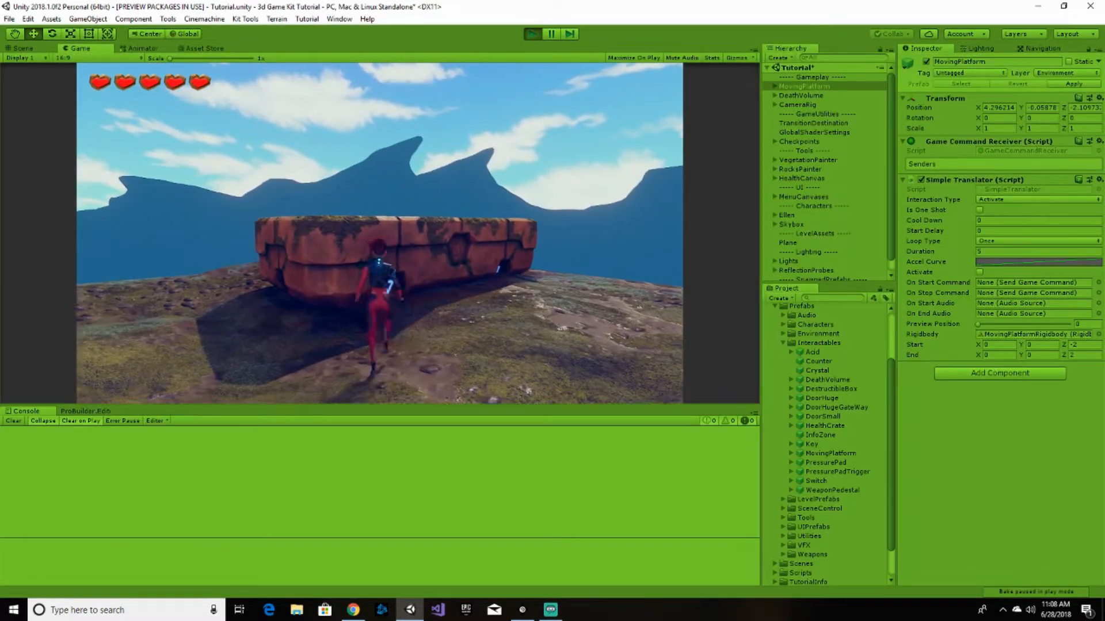
key("space")
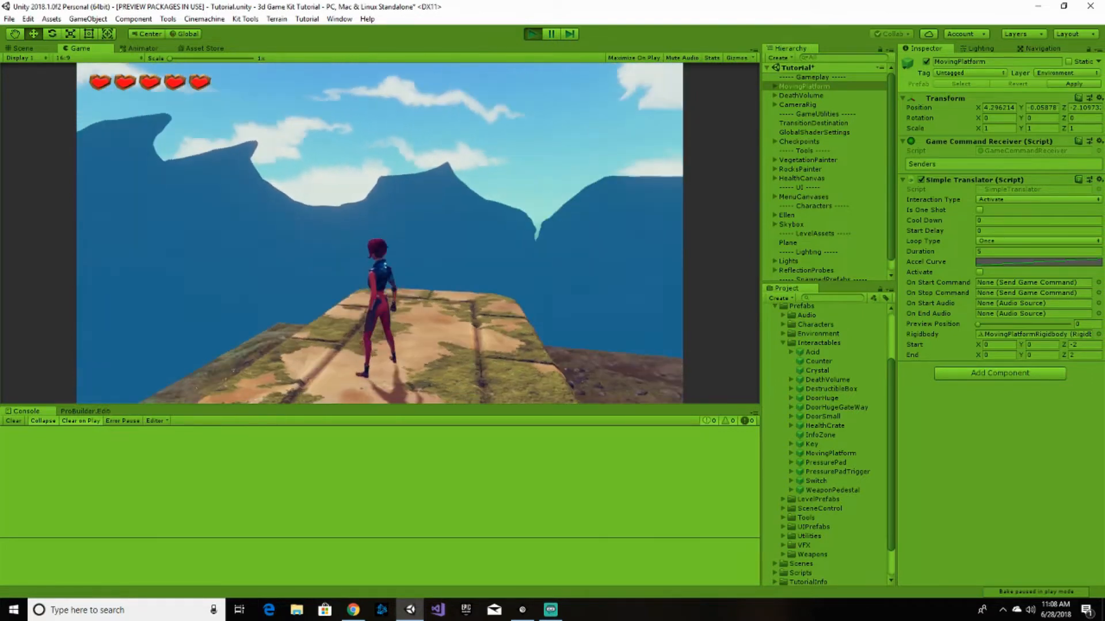
key("w")
key("space")
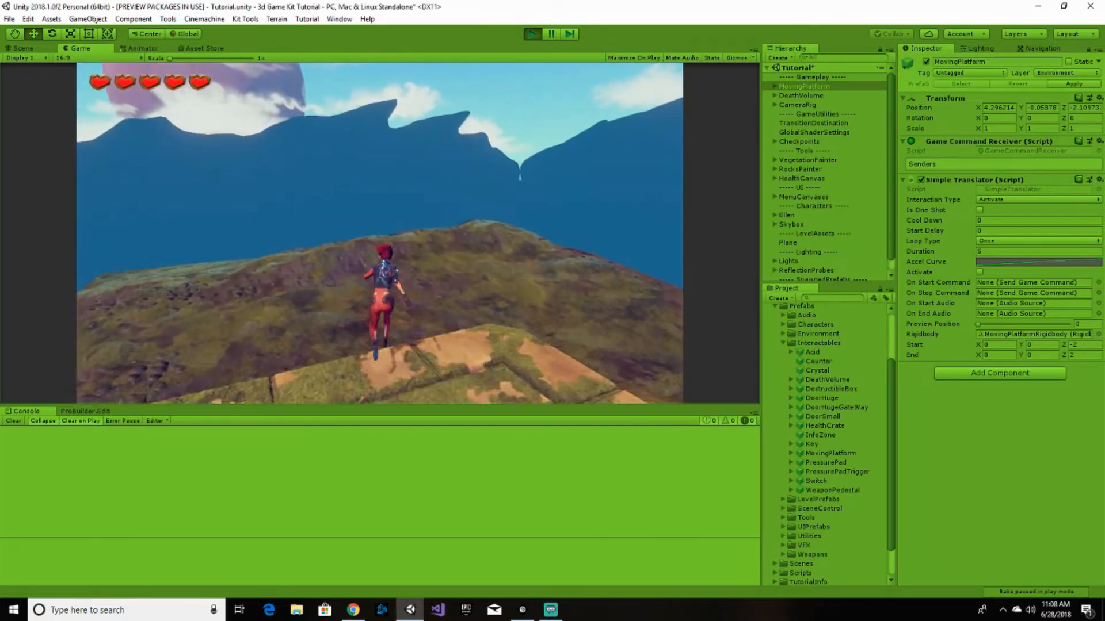
key("w")
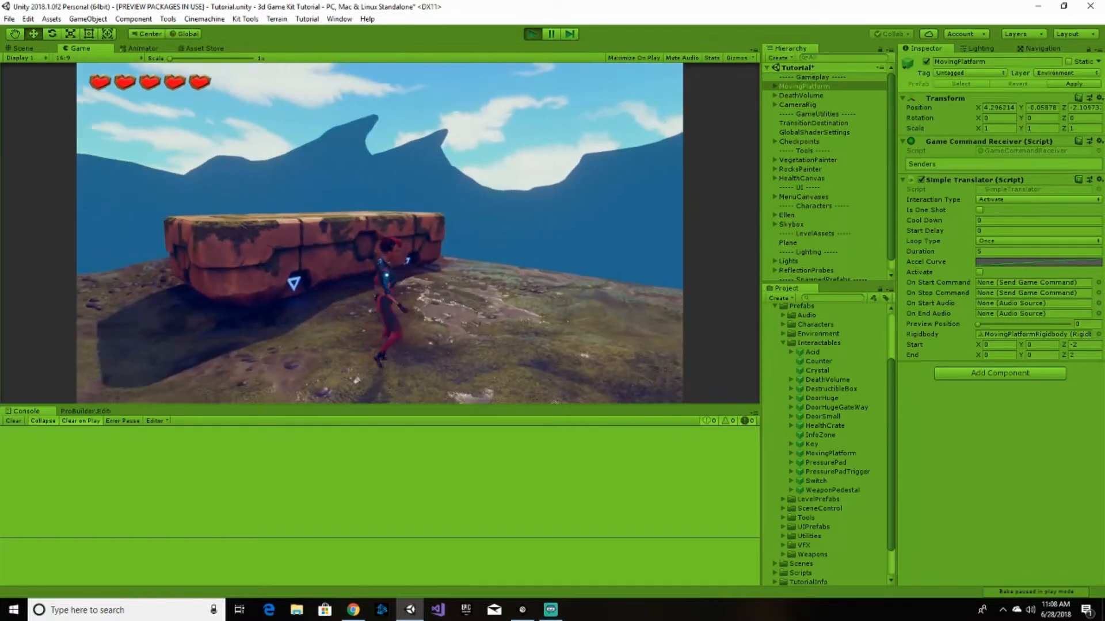
key("space")
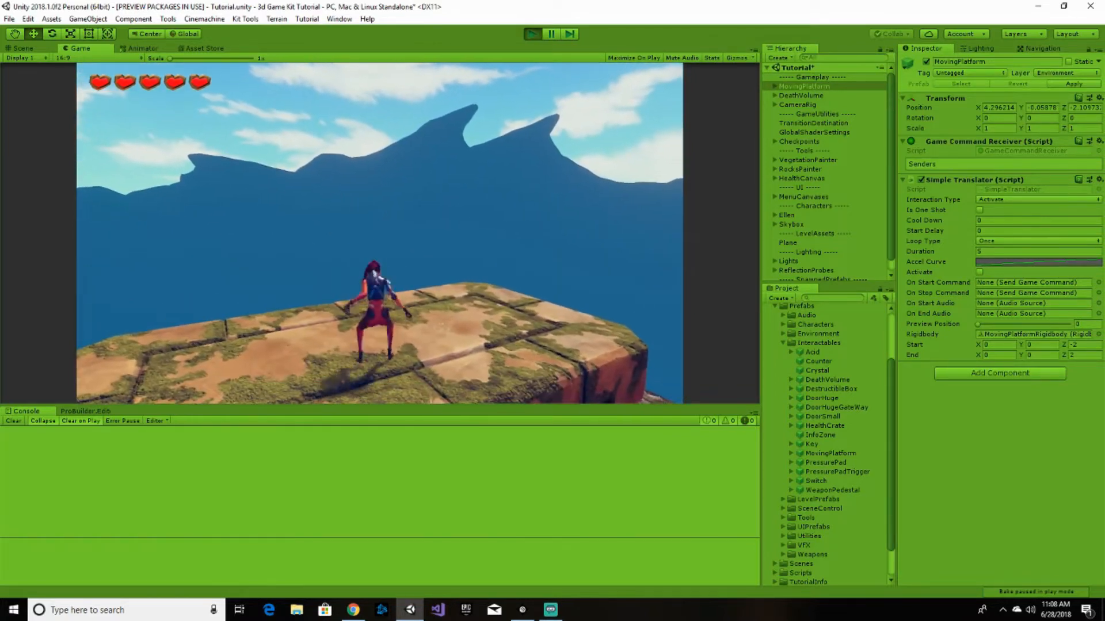
key("w")
key("w")
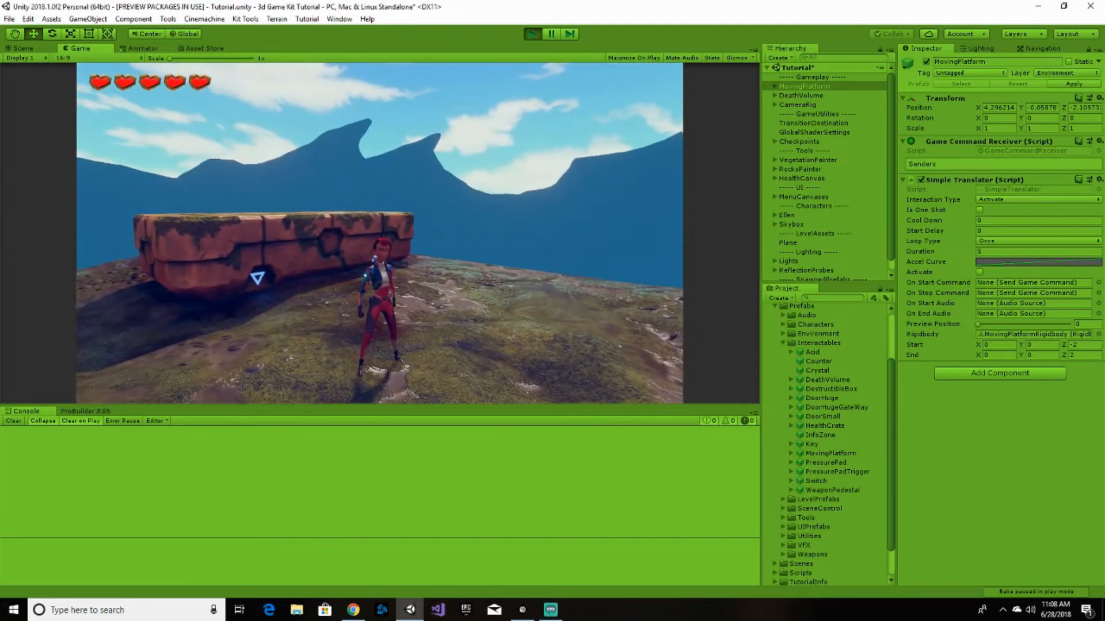
key("Escape")
left_click(533, 34)
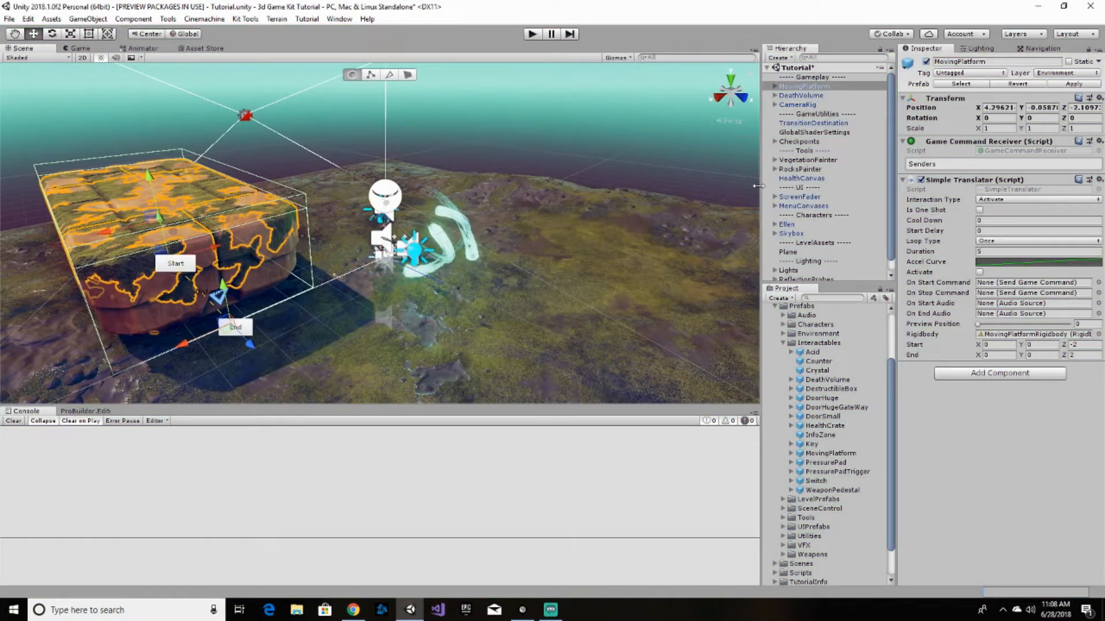
- Scale the moving platform to 0.5 on the X, Y and Z axes
left_click(1042, 129)
type("0.5")
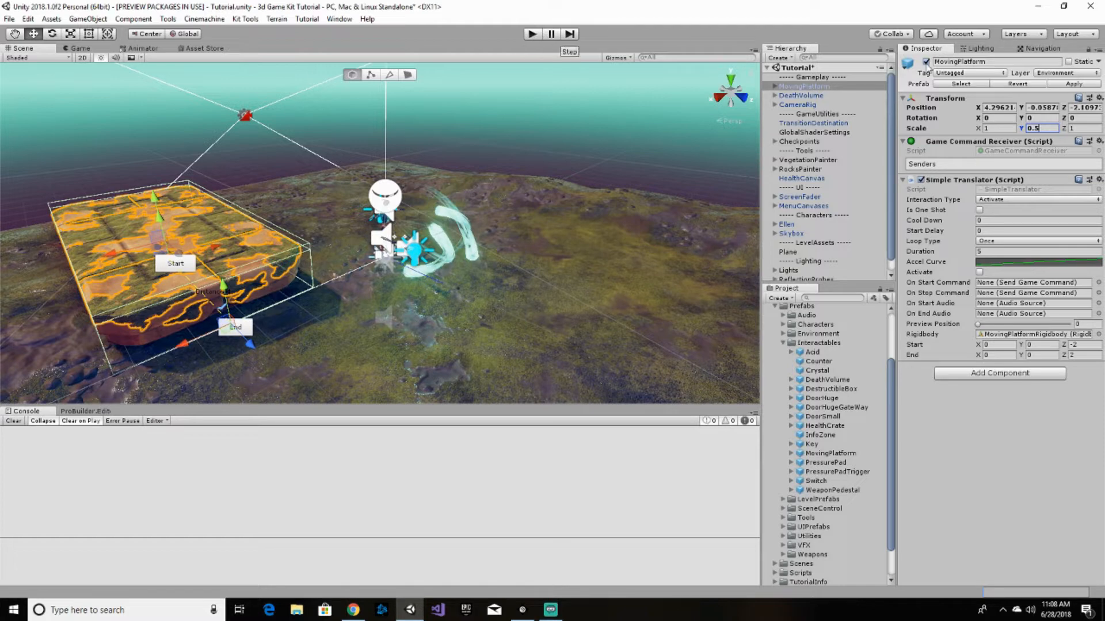
left_click(993, 127)
type("0.5")
key("Tab")
key("Tab")
type("0")
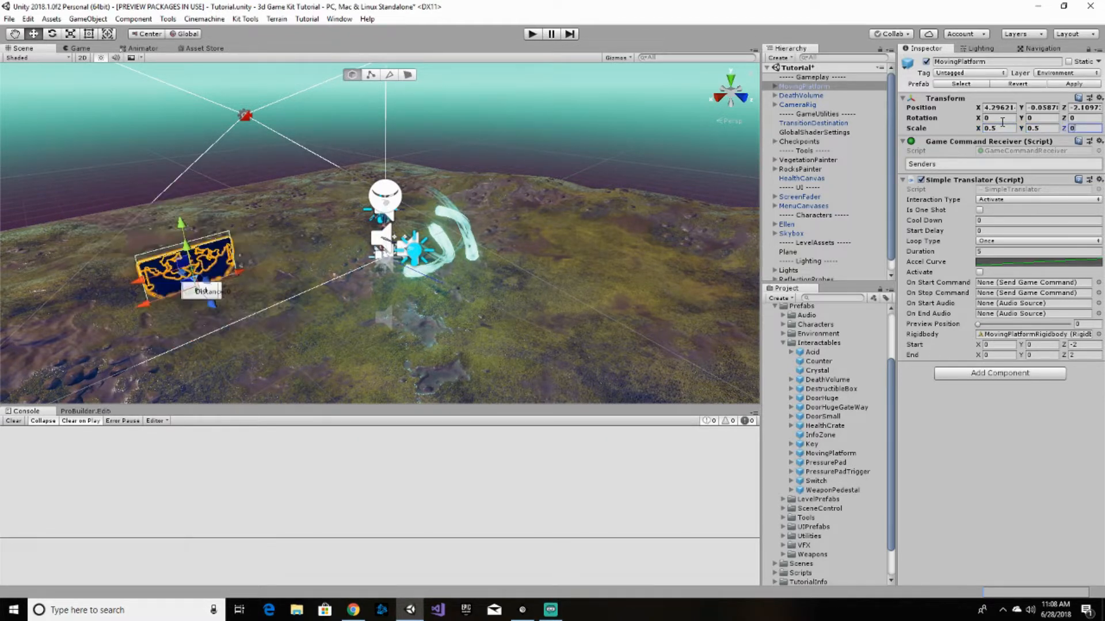
type(".55")
key("BackSpace")
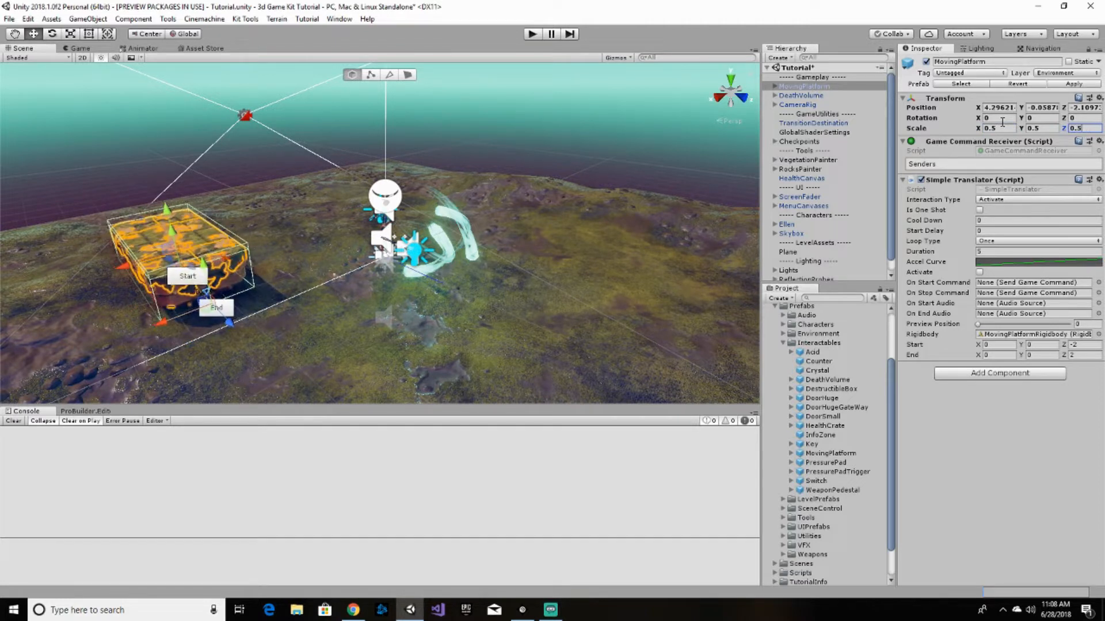
key("Return")
- Move the moving platform's end point away from its start to about Z 17.29 and preview the travel between them
mouse_move(955, 211)
left_click_drag(978, 326, 737, 327)
scroll(275, 327, "down", 6)
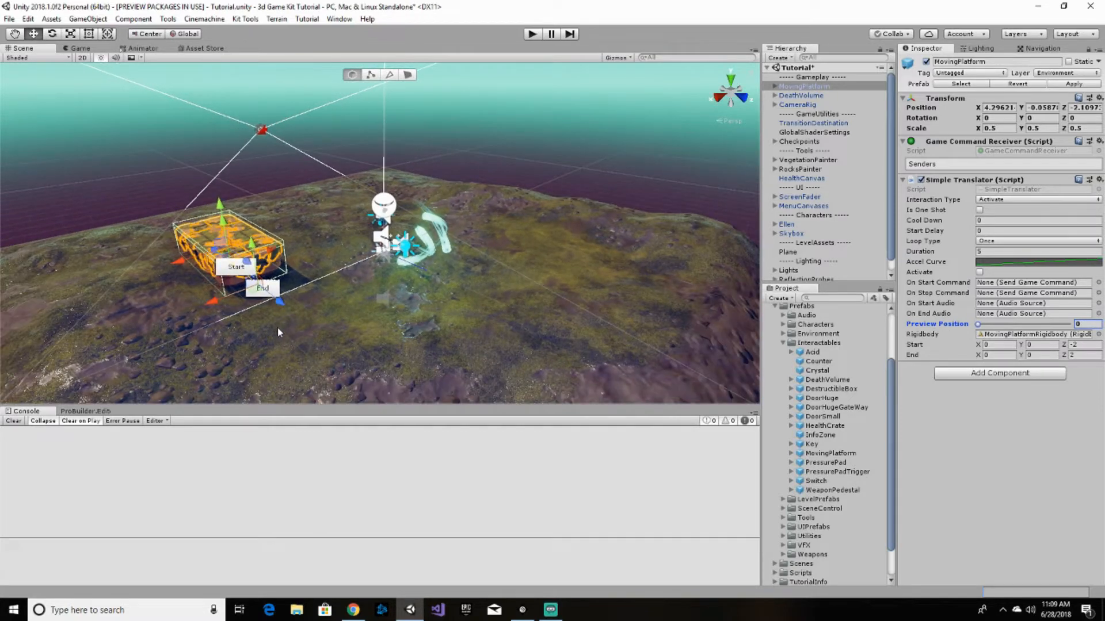
left_click_drag(309, 291, 414, 344)
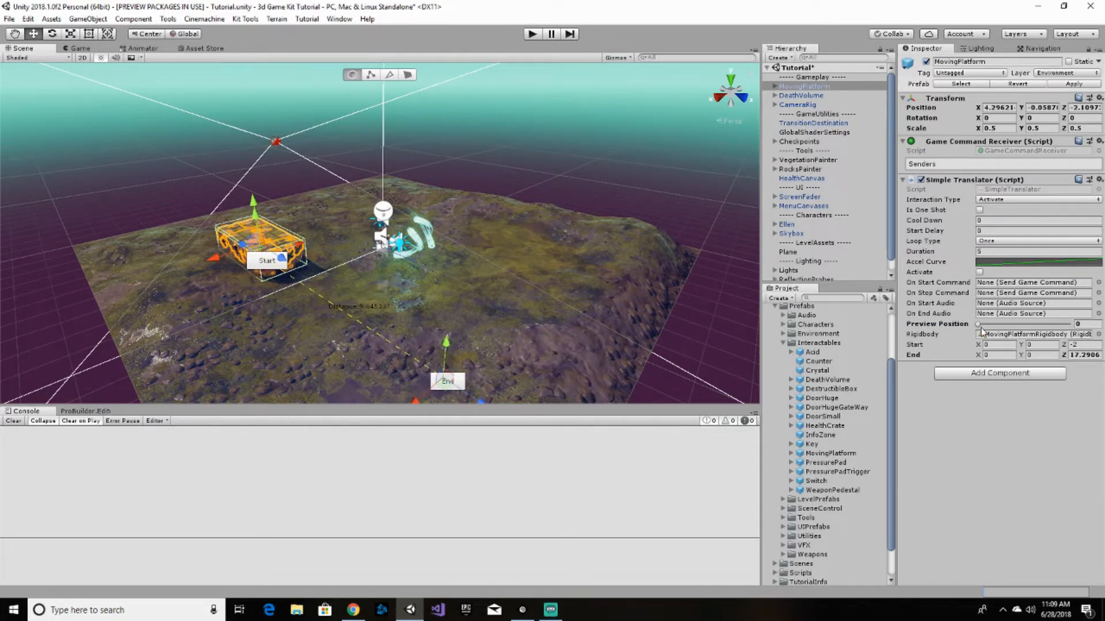
left_click_drag(978, 324, 934, 331)
- Enable Activate on the moving platform's Simple Translator and start play mode
left_click(979, 271)
left_click(533, 33)
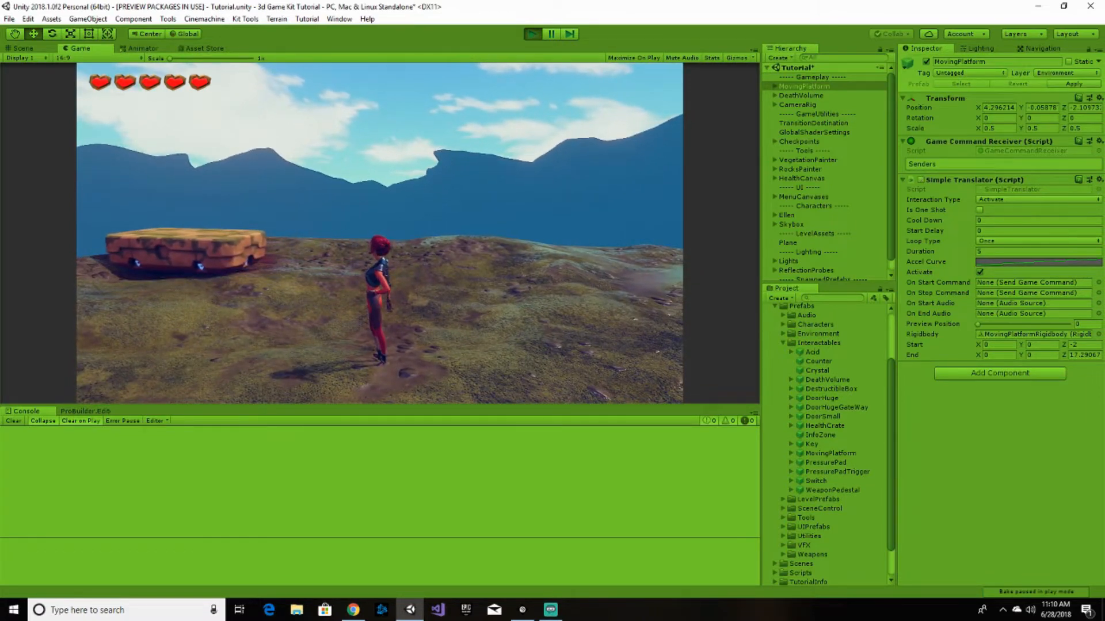
- Playtest the activated moving platform by jumping the character onto it and riding along, and exit play mode
key("w")
key("space")
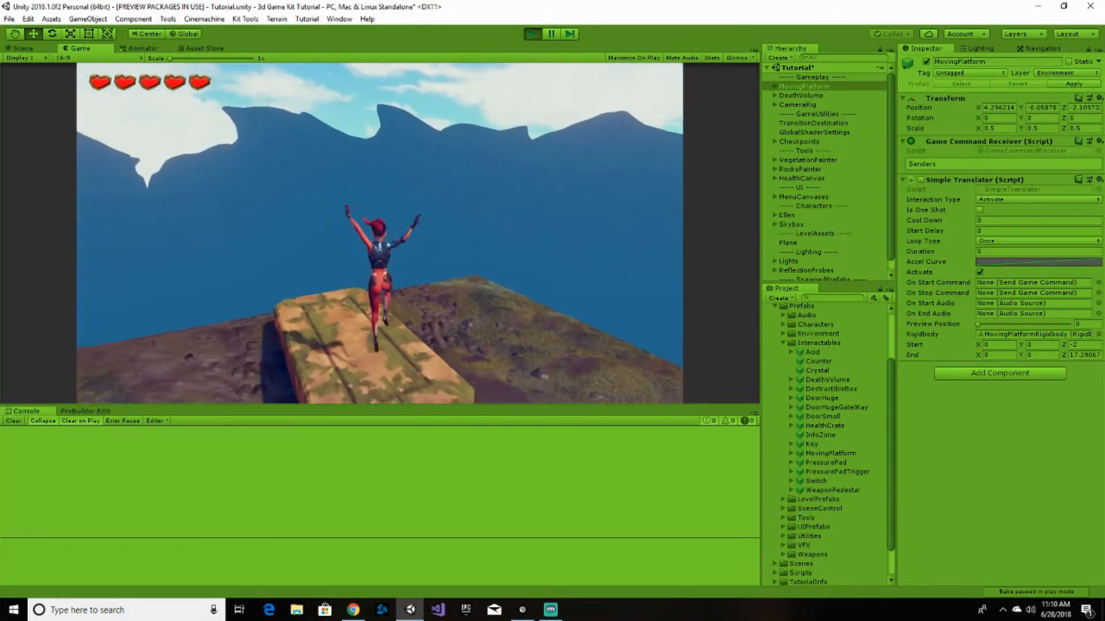
key("w")
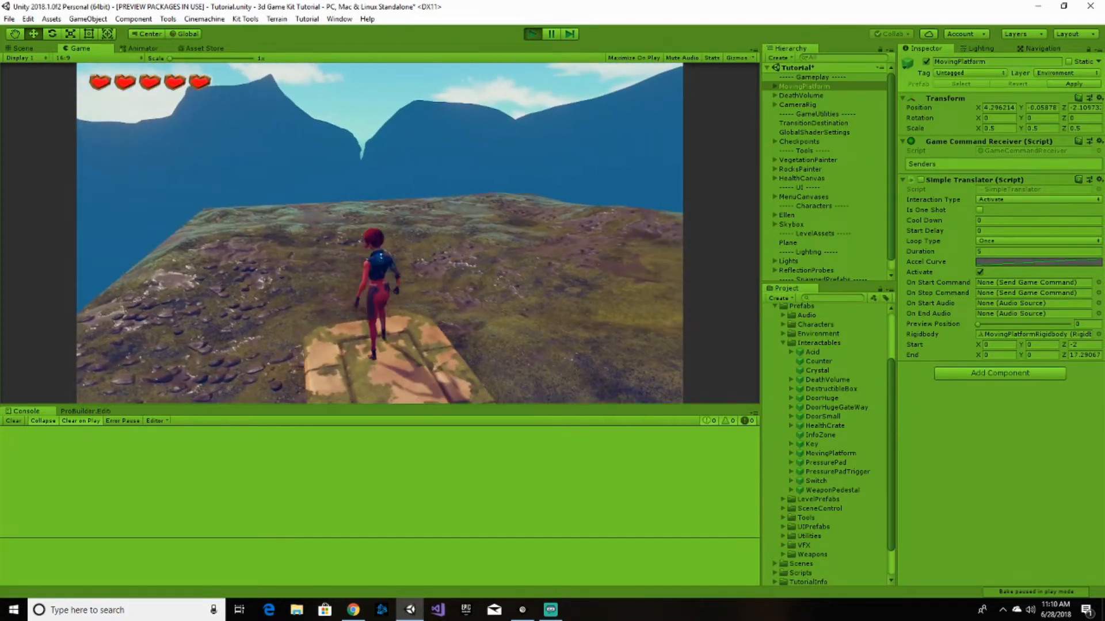
key("space")
key("Escape")
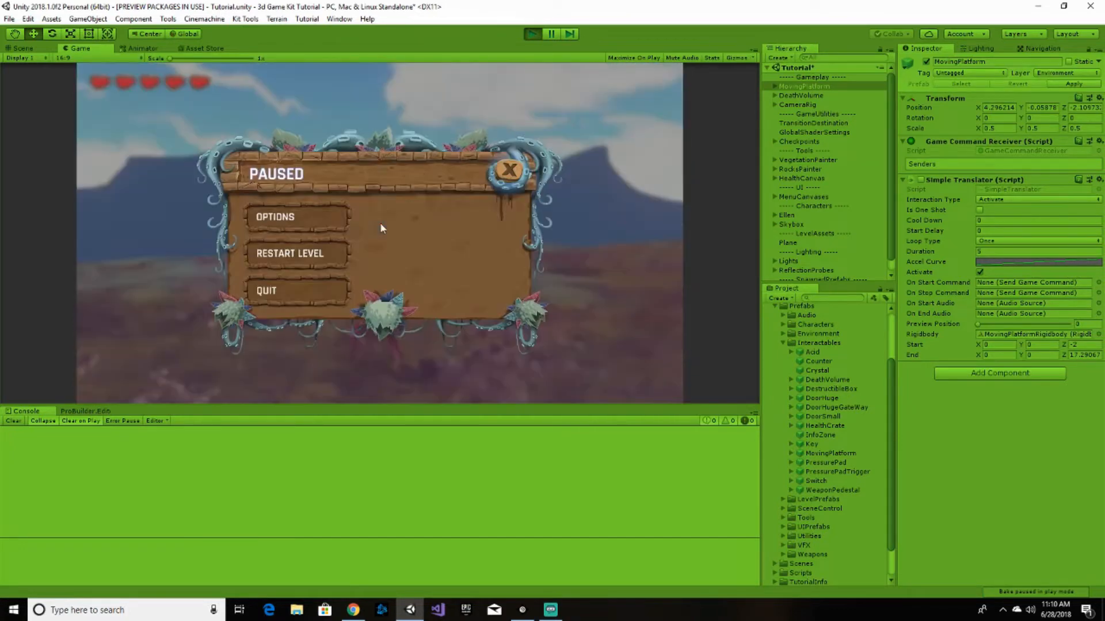
left_click(532, 34)
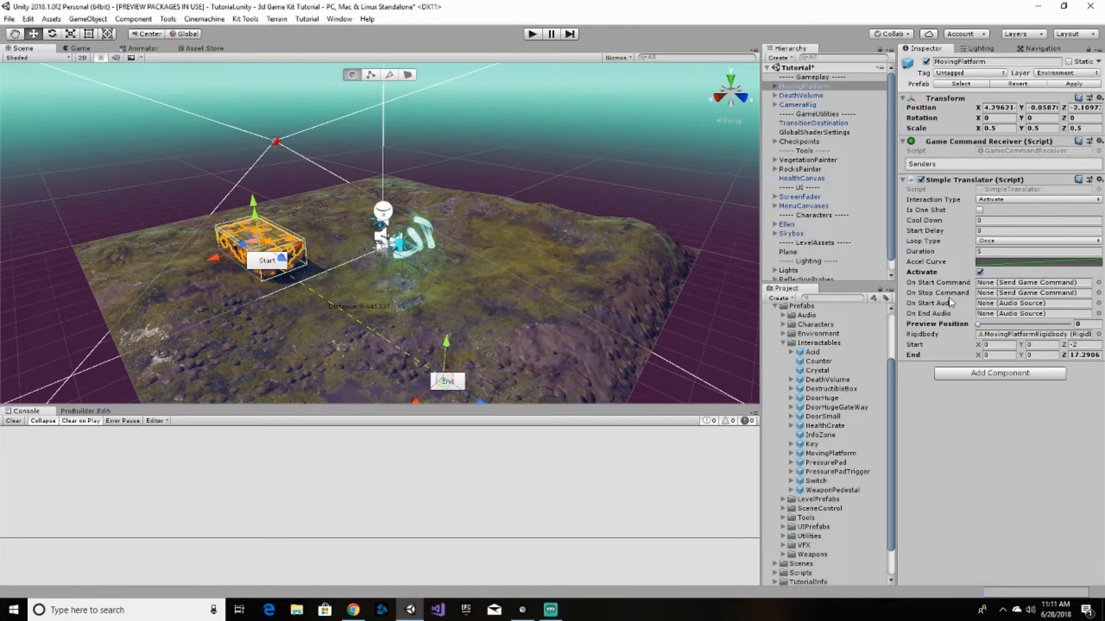
- Set the moving platform's Simple Translator loop type to Ping Pong and start play mode
left_click(1005, 246)
left_click(1005, 265)
key("ctrl+p")
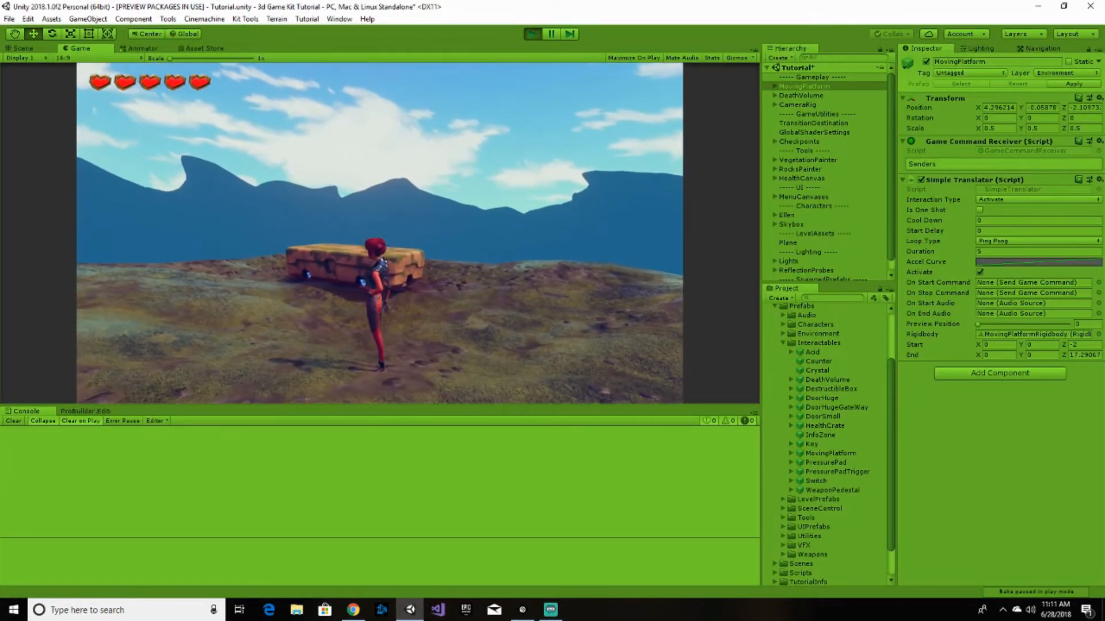
- Playtest the back-and-forth platform by repeatedly jumping the character on and off it, and exit play mode
key("w")
key("space")
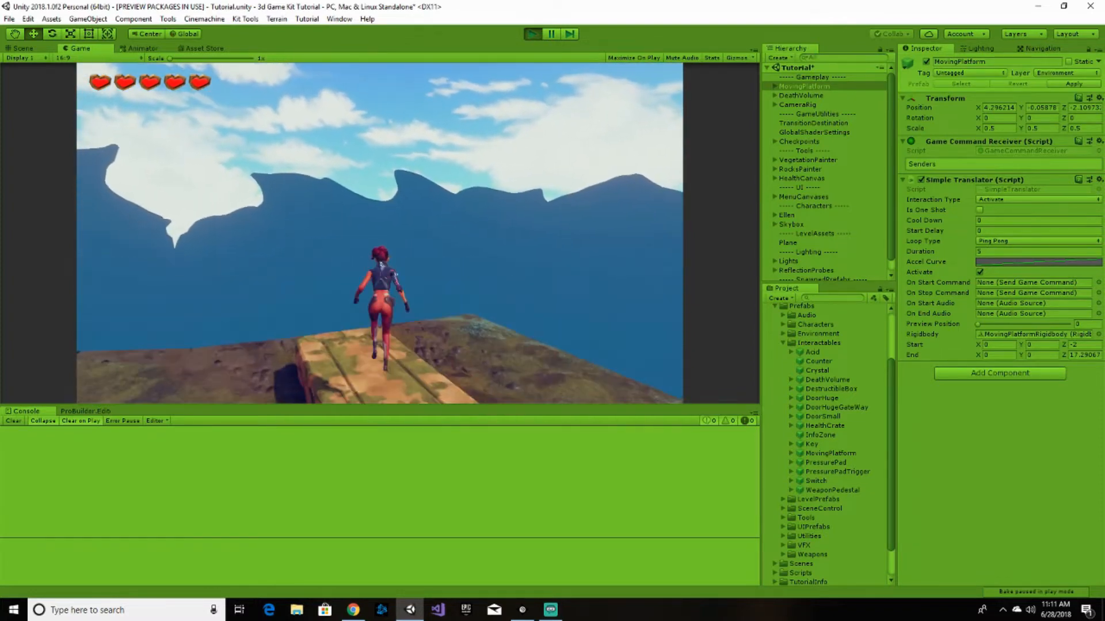
key("space")
key("w")
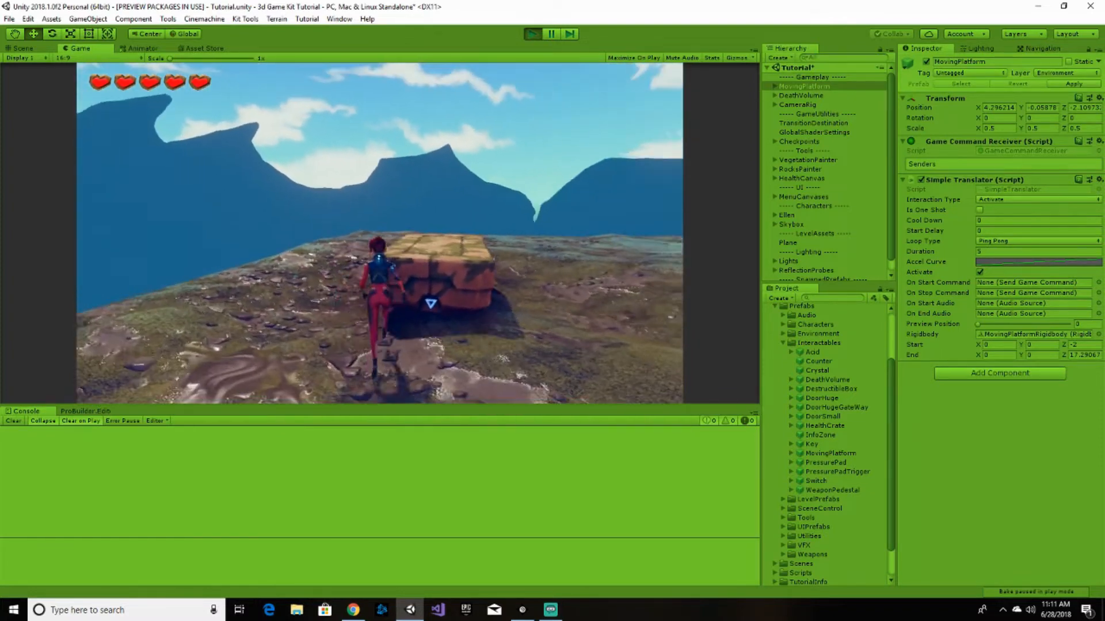
key("space")
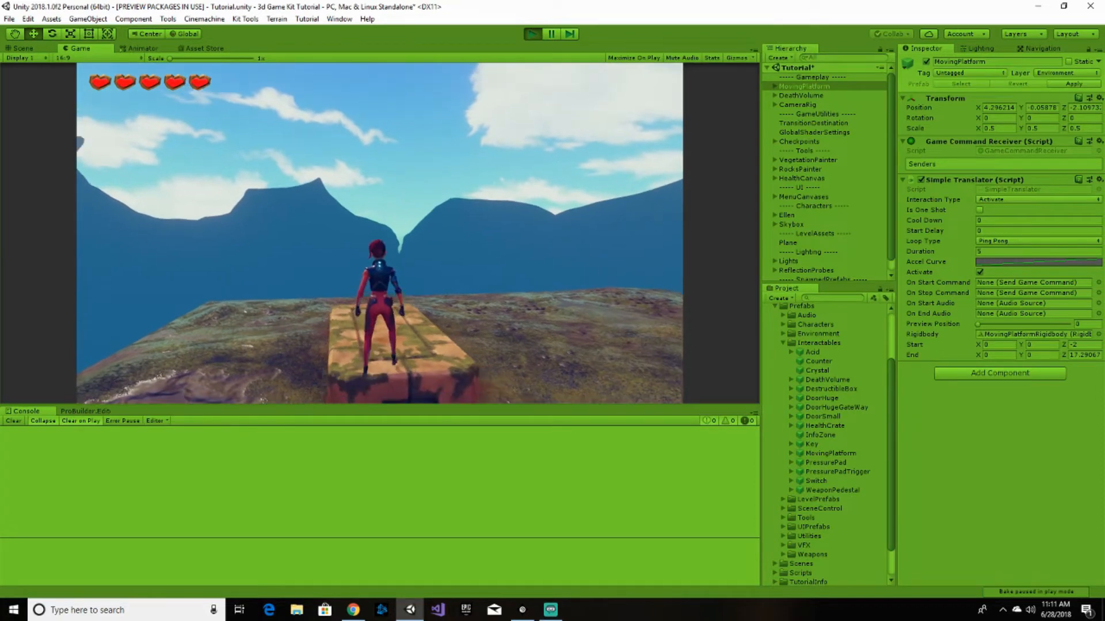
key("w")
key("space")
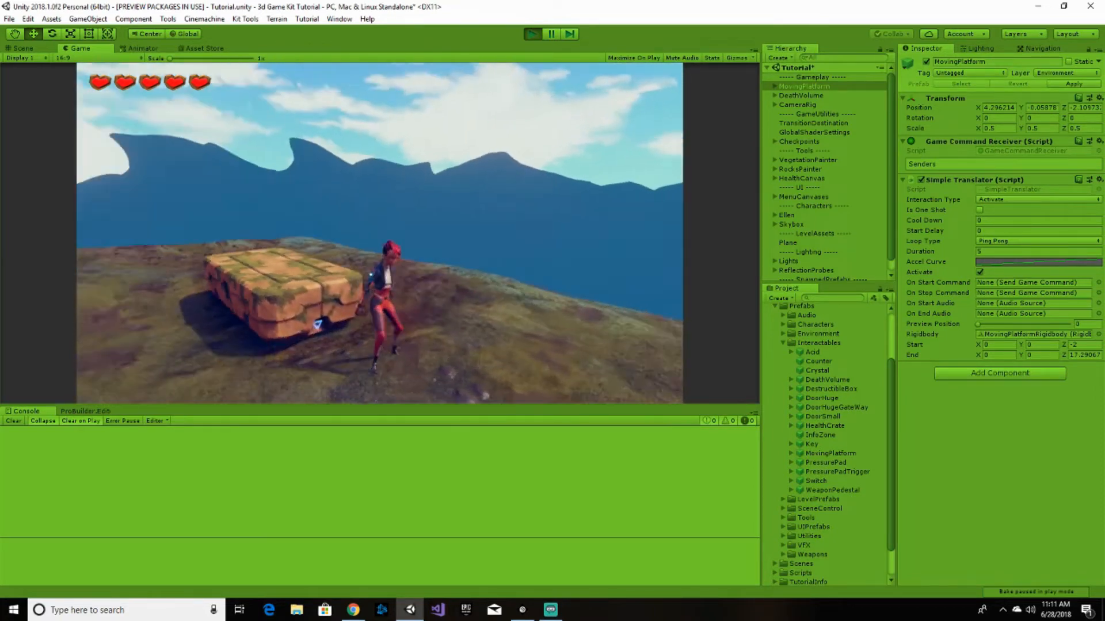
key("w")
key("space")
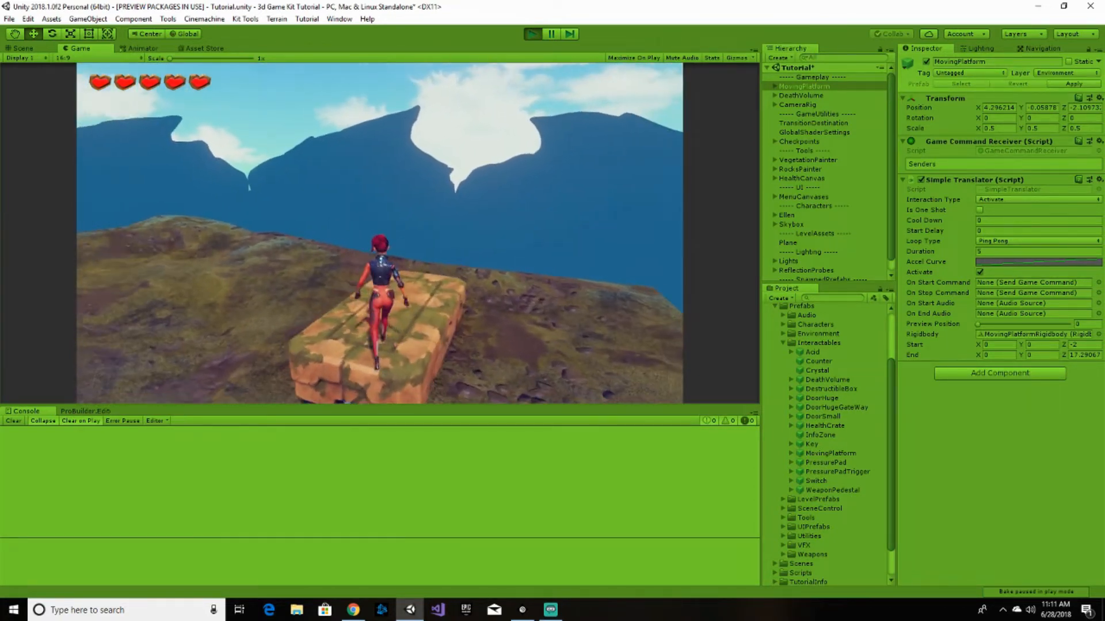
key("w")
key("space")
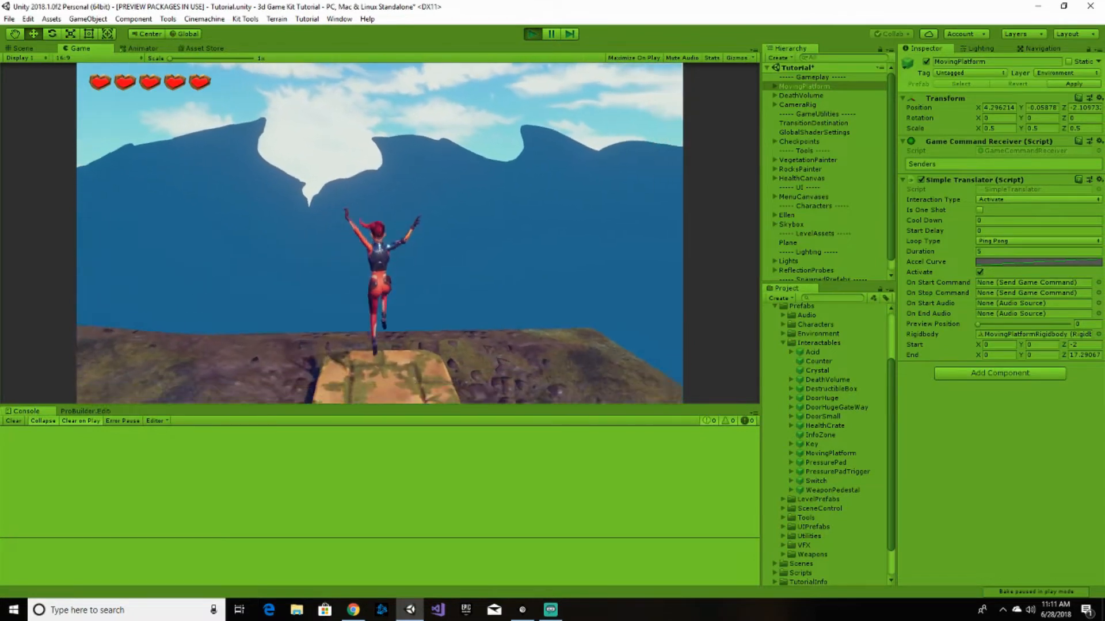
key("w")
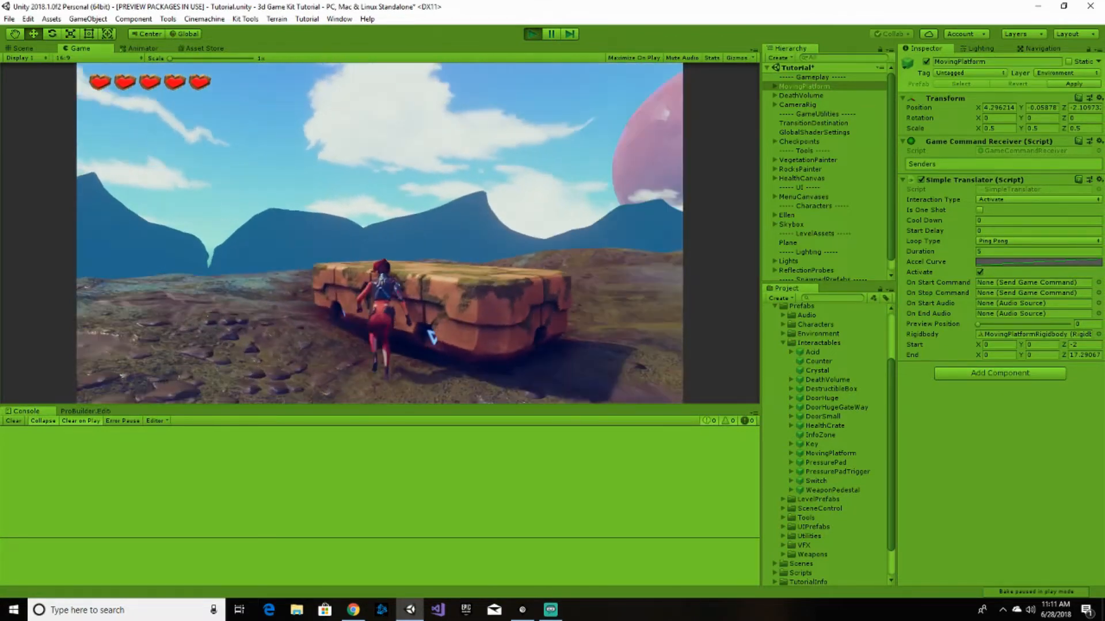
key("w")
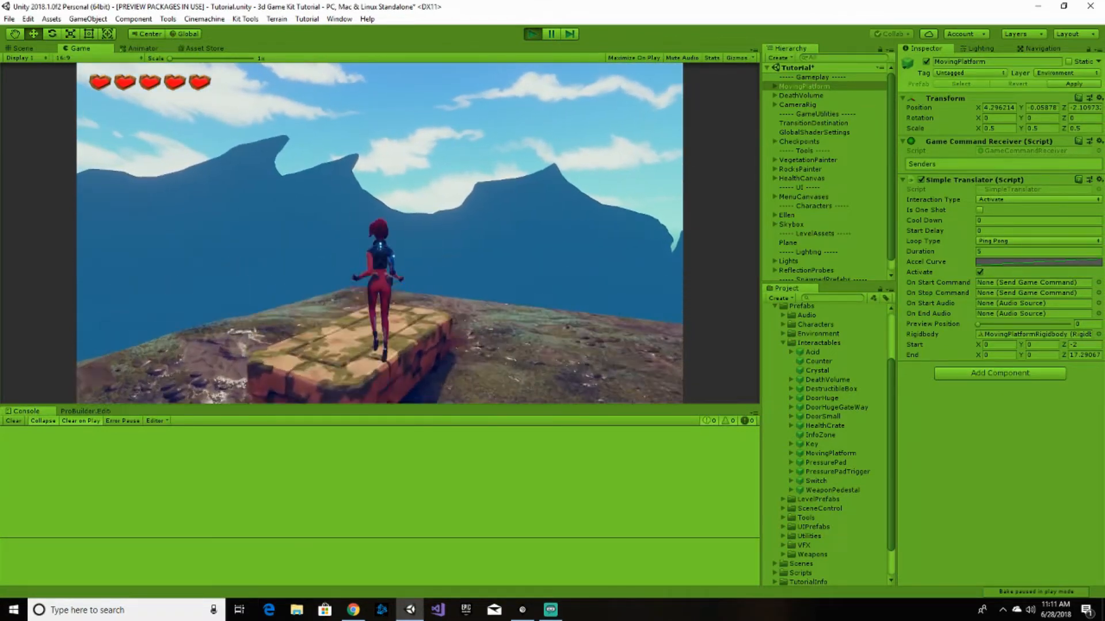
key("space")
key("w")
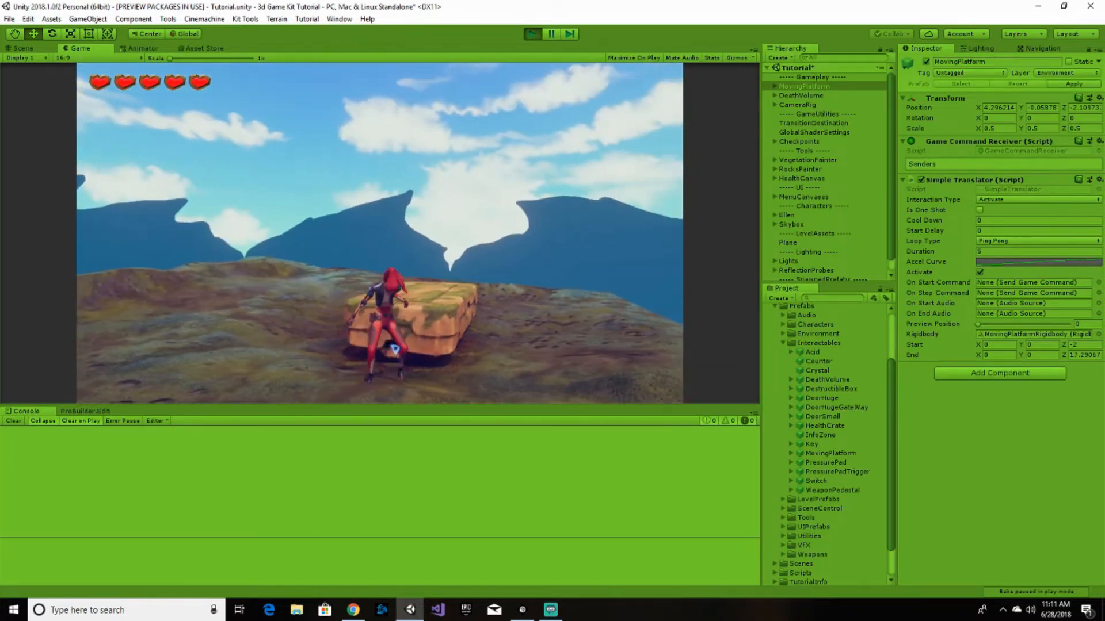
key("space")
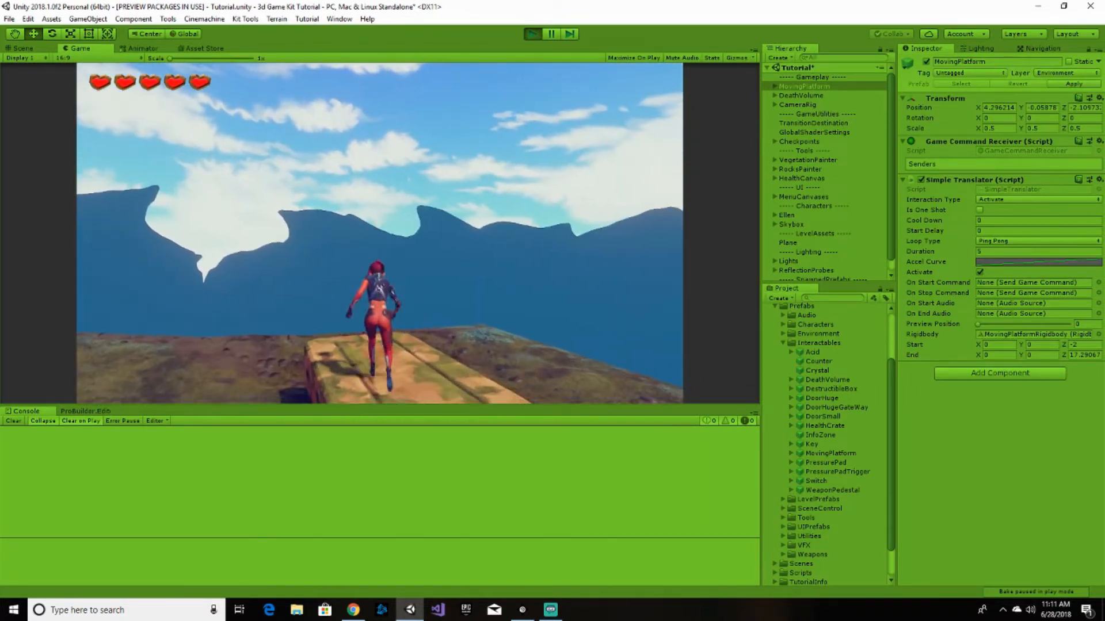
key("w")
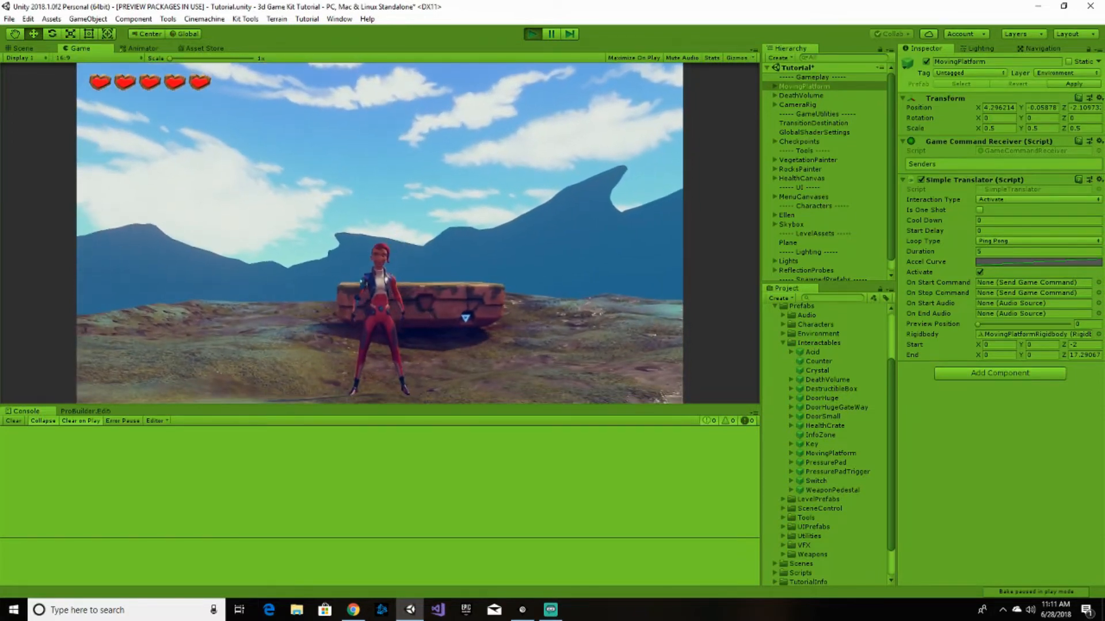
key("Escape")
left_click(532, 35)
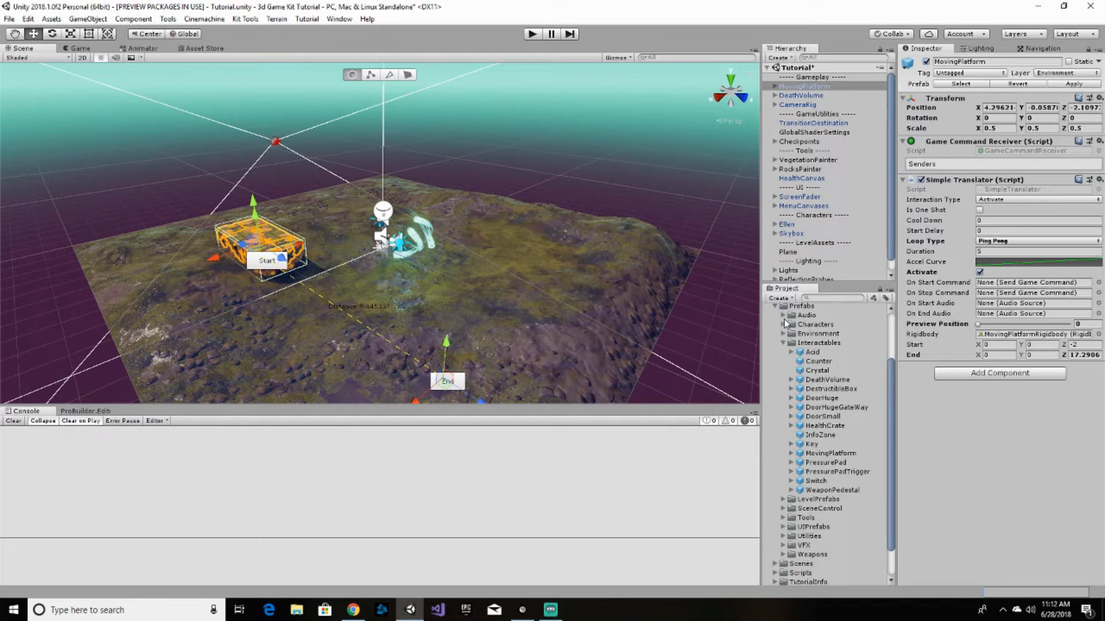
- Show where the Interactables prefabs are located by reopening the Prefabs folder inside 3DGamekit
left_click(775, 307)
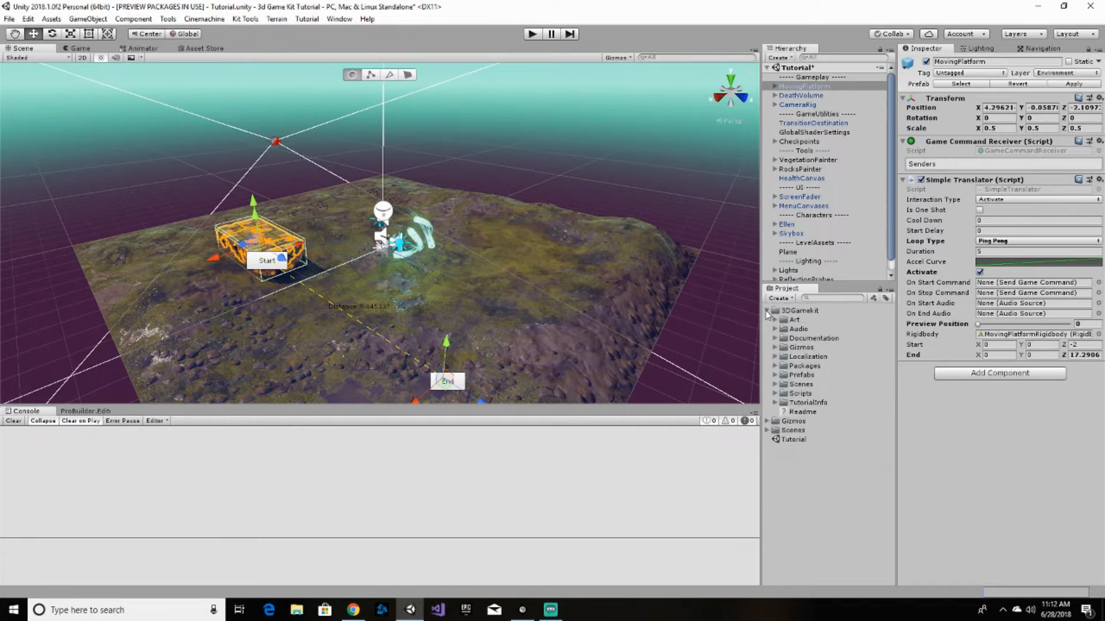
left_click(768, 310)
left_click(767, 311)
left_click(775, 375)
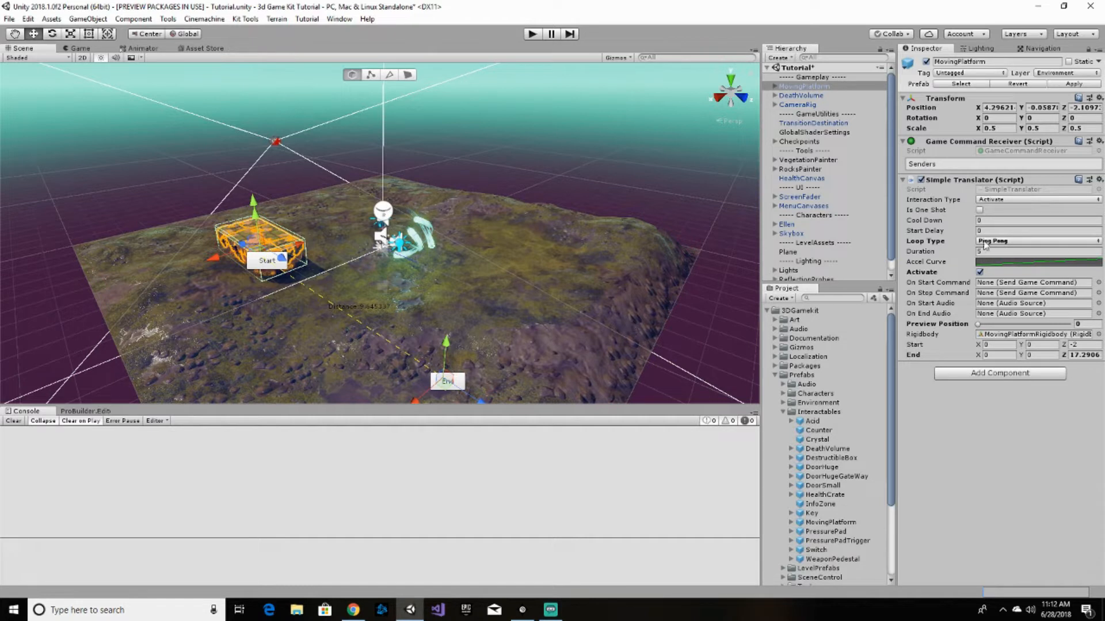
left_click(353, 610)
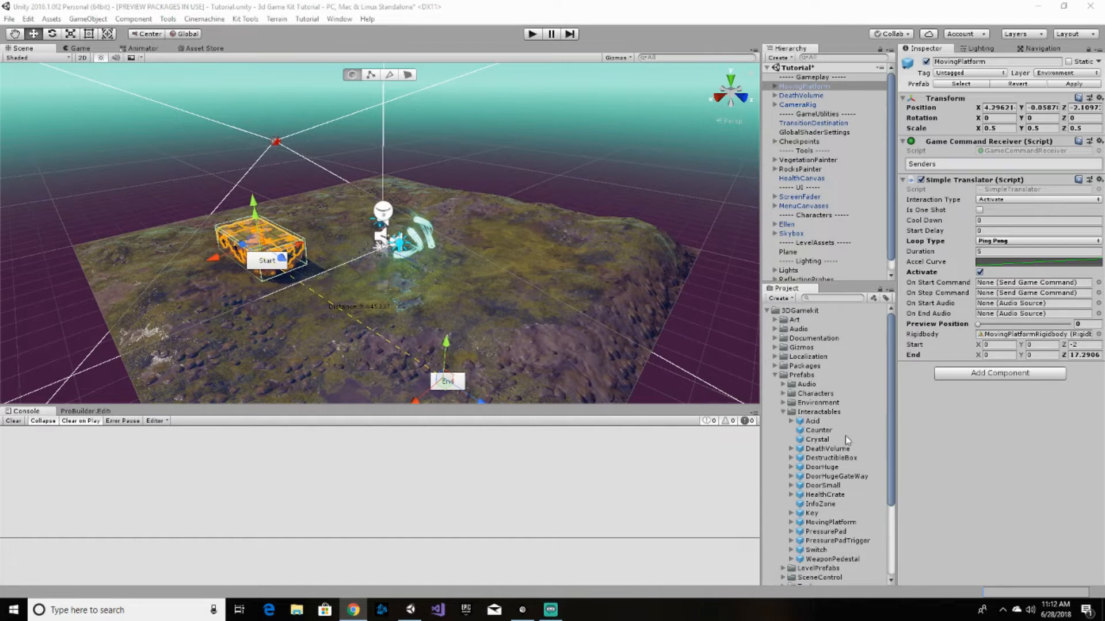
- Add the DoorSmall prefab to the scene behind the moving platform and position it at about Z -8.06
scroll(810, 439, "down", 3)
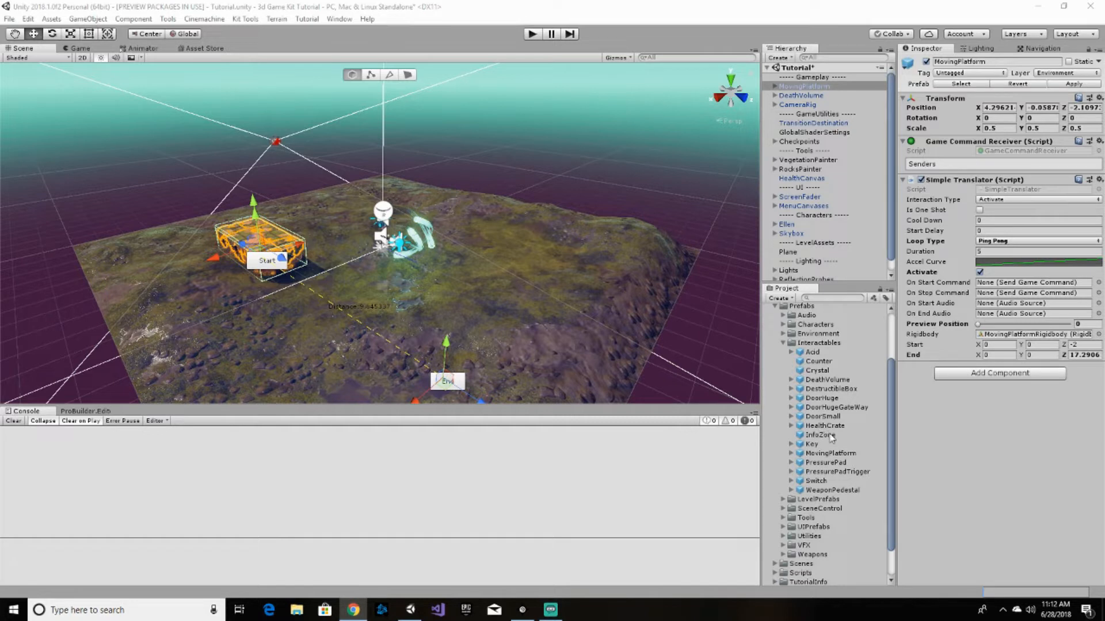
left_click(823, 416)
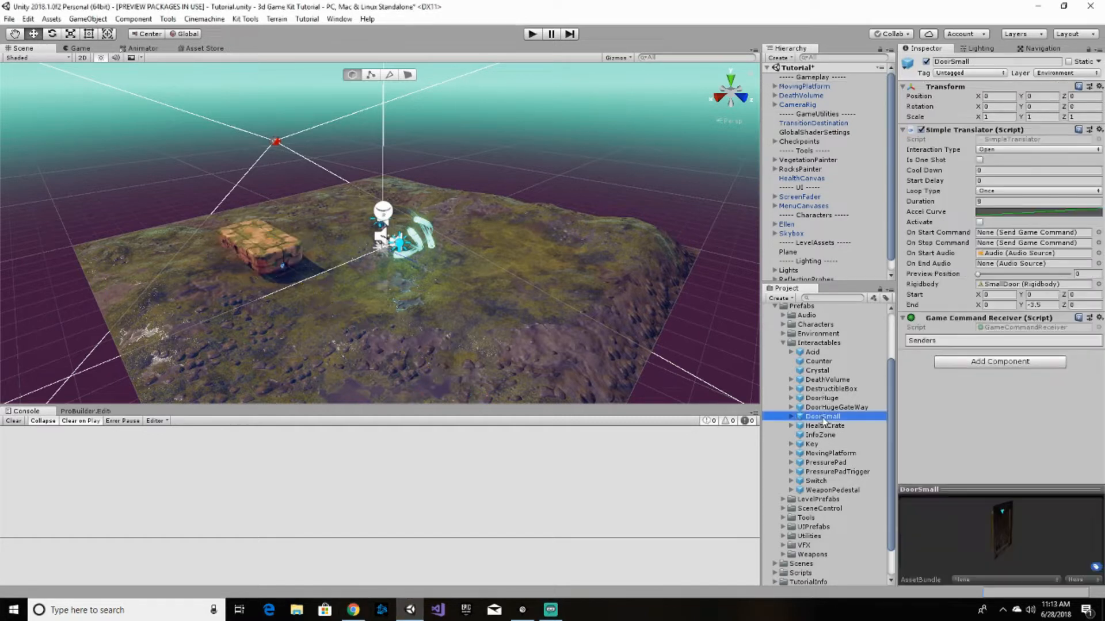
left_click_drag(823, 418, 284, 213)
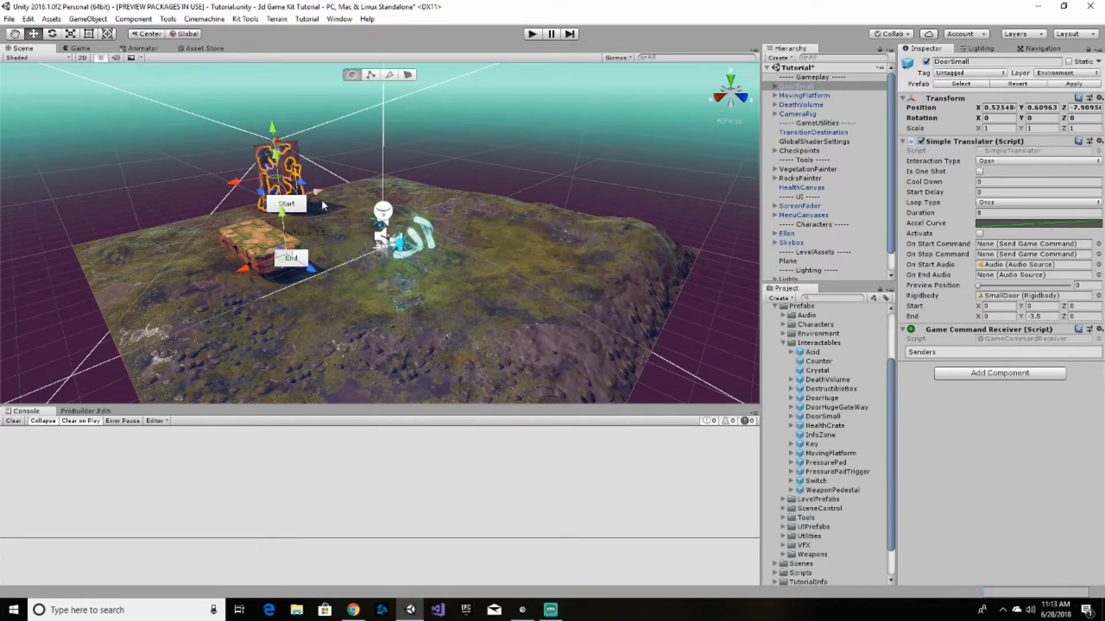
left_click_drag(307, 183, 339, 199)
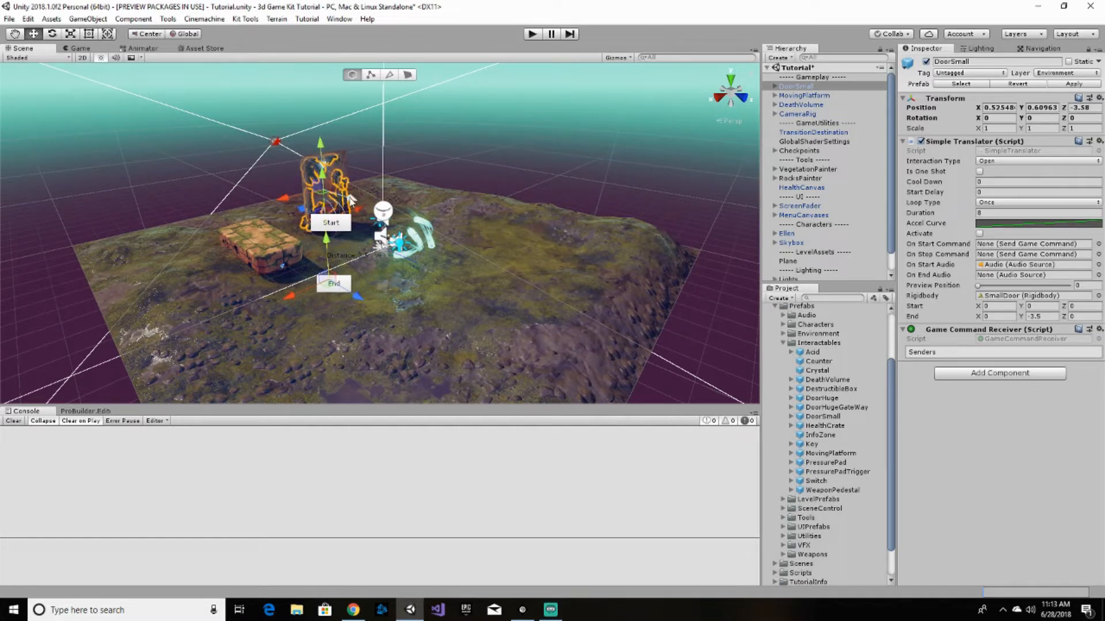
left_click_drag(351, 201, 294, 199)
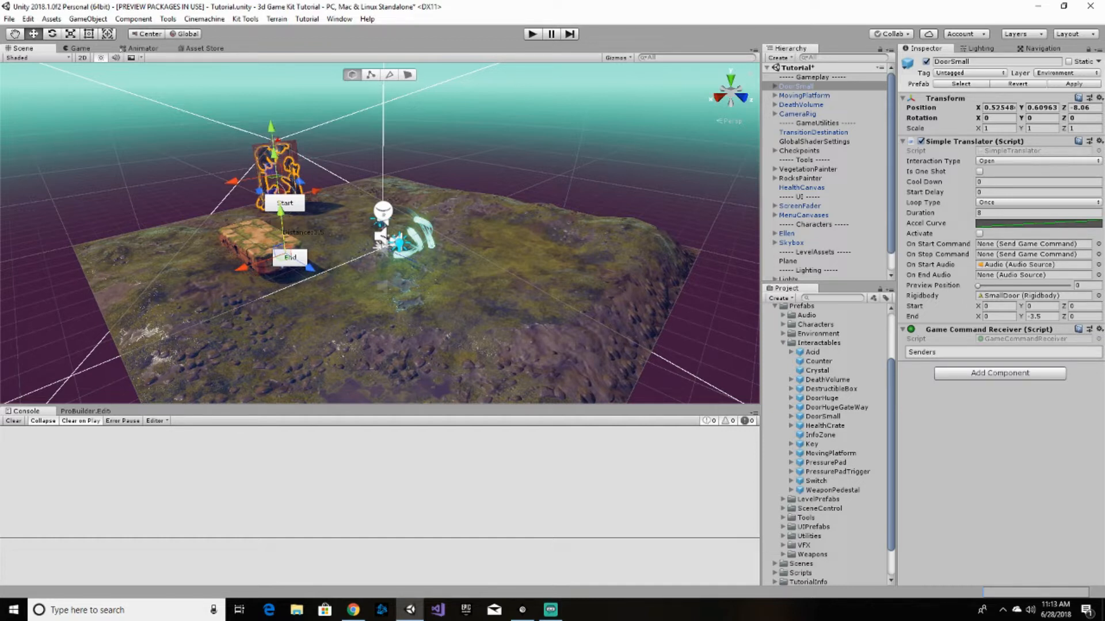
left_click(902, 141)
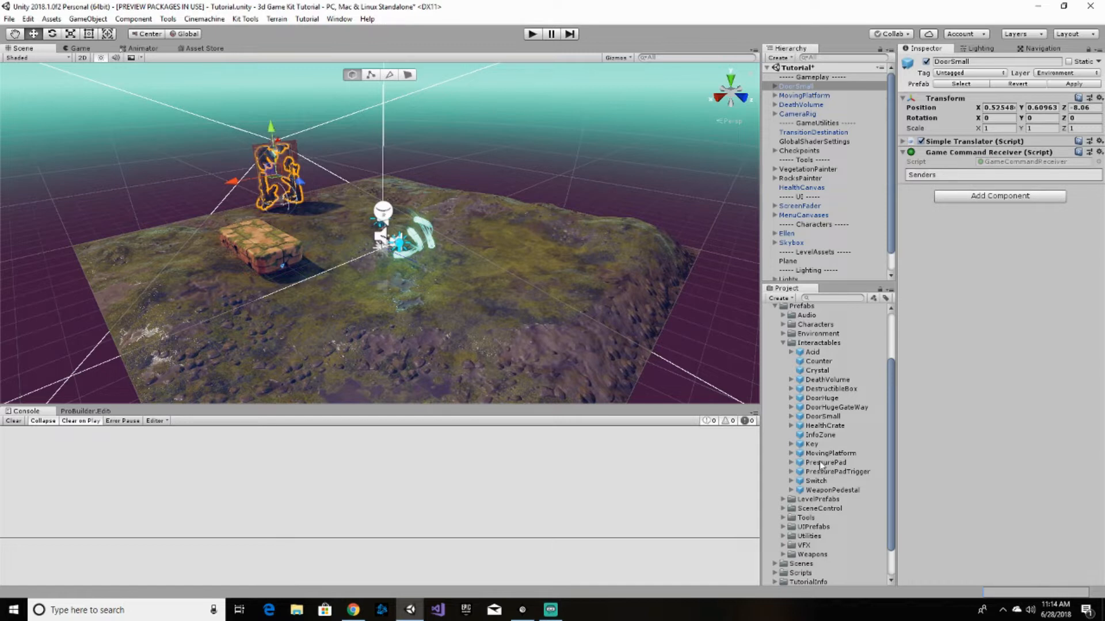
- Place a PressurePad prefab in front of the door and assign DoorSmall as its Send On Trigger Enter interactive object
left_click_drag(819, 461, 337, 234)
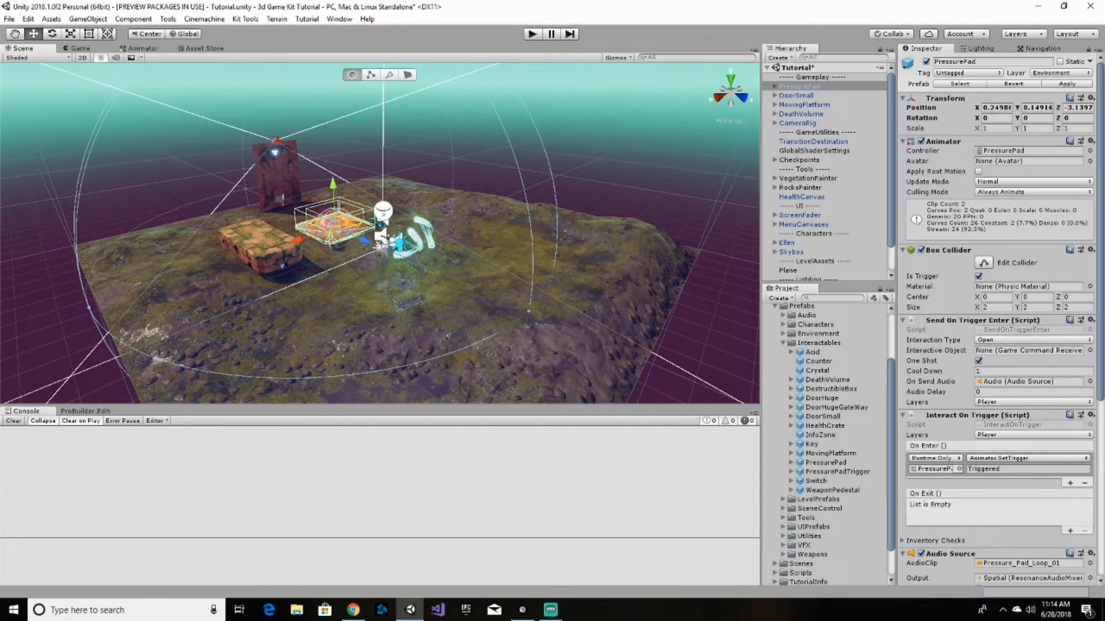
left_click(800, 87)
left_click_drag(804, 95, 1011, 355)
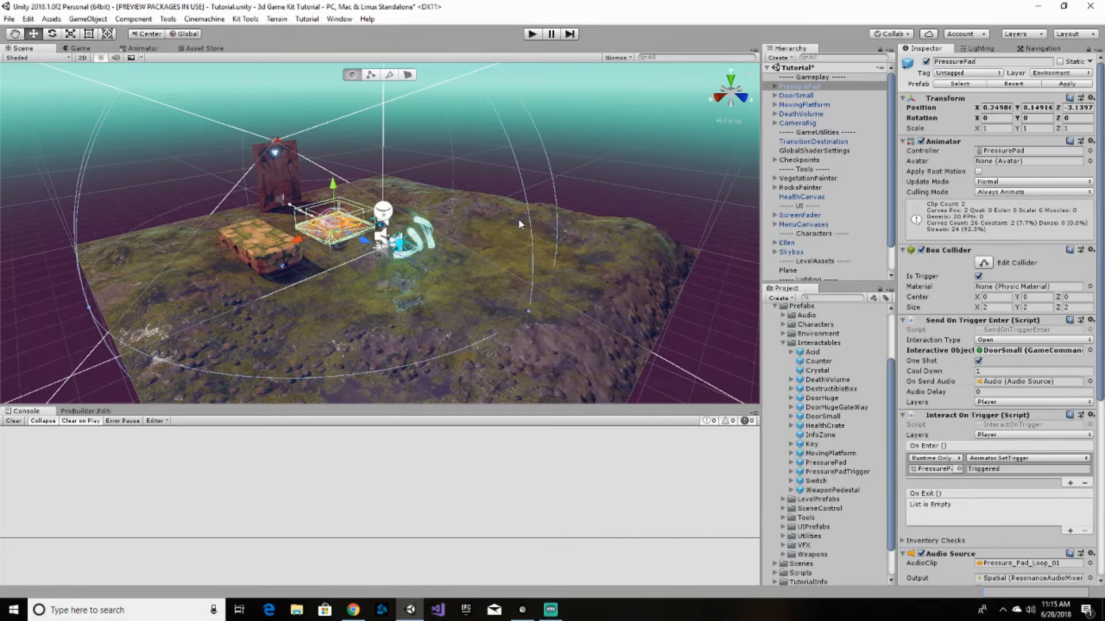
- Playtest the pressure pad by running the character onto it, through the doorway and back
left_click_drag(518, 218, 667, 199, "alt")
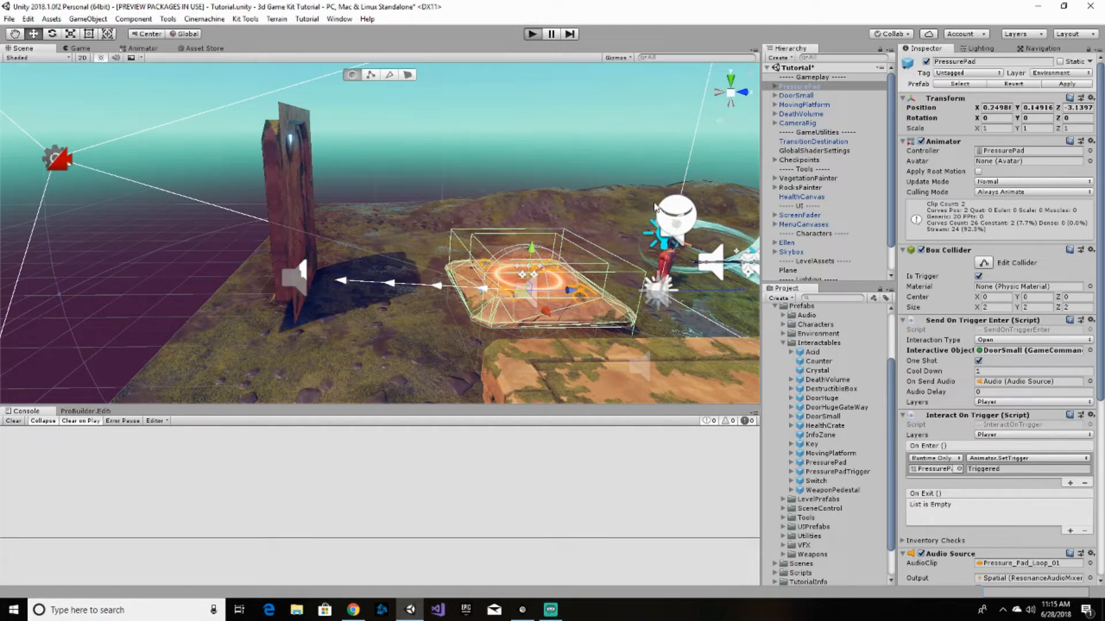
key("ctrl+p")
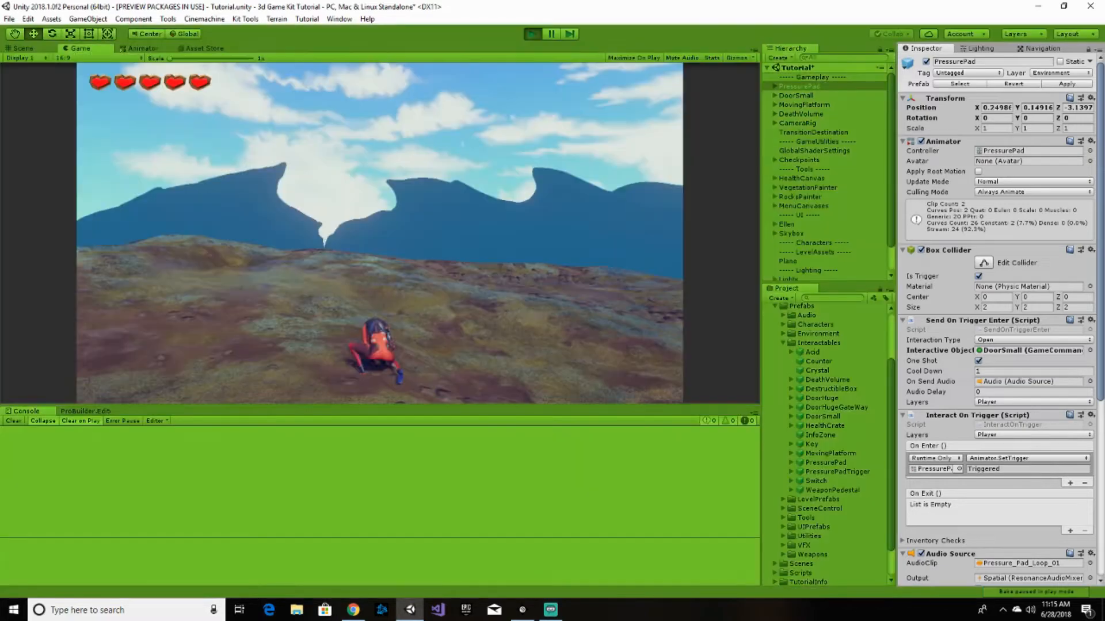
key("w")
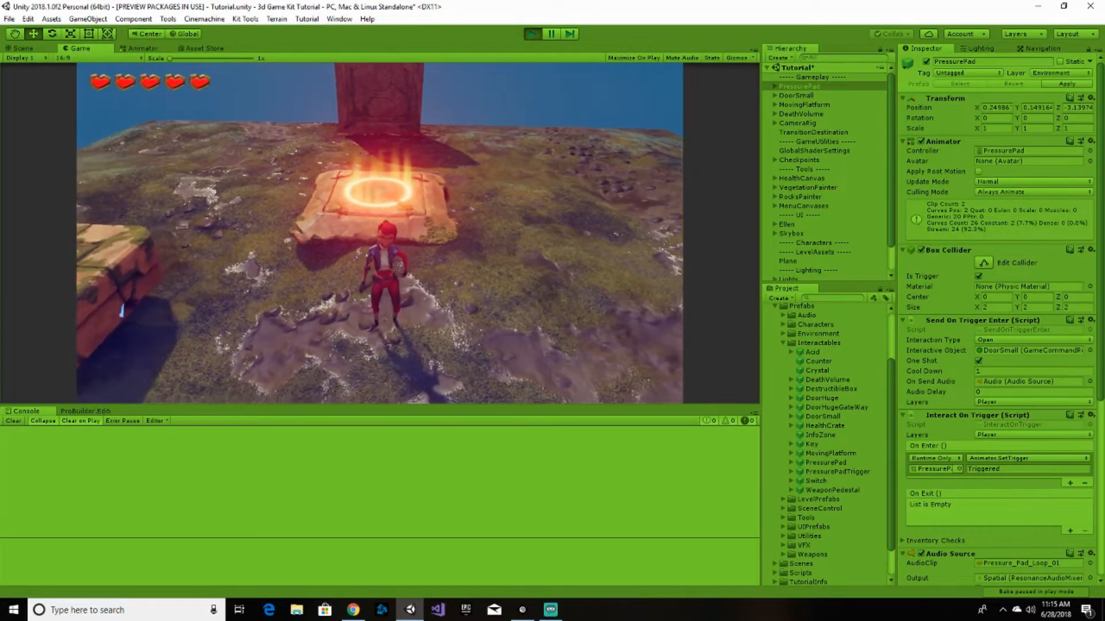
key("w")
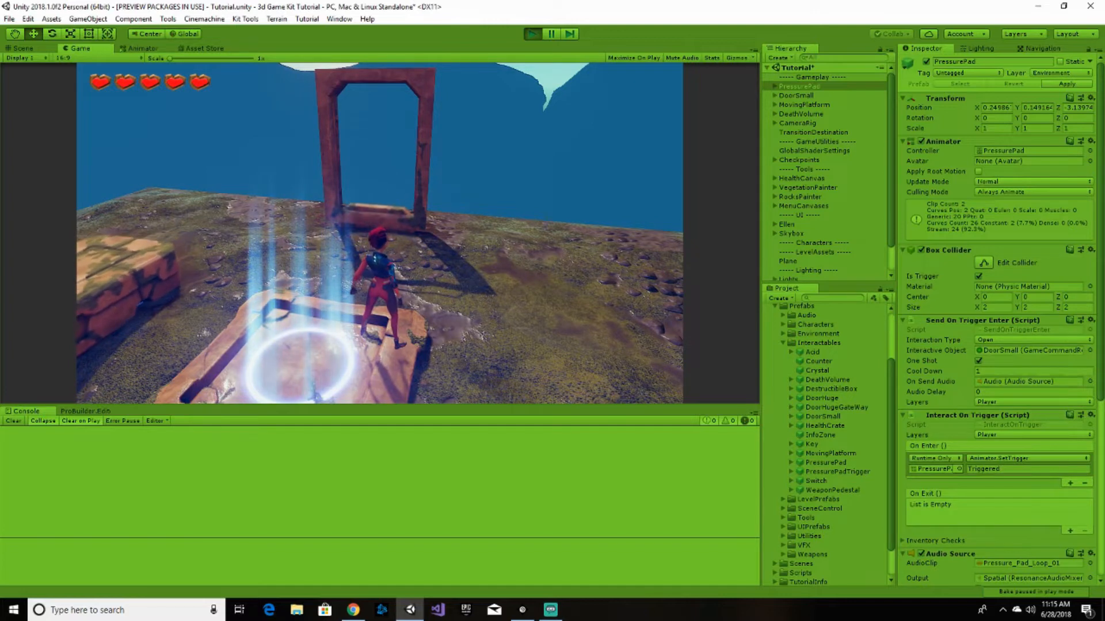
key("w")
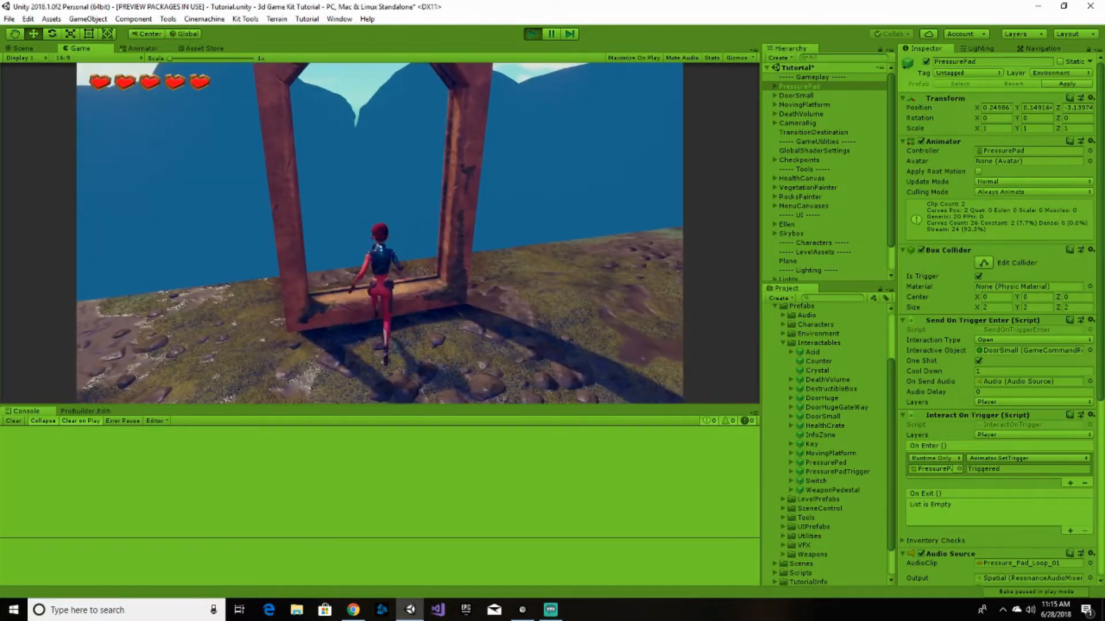
key("space")
key("w")
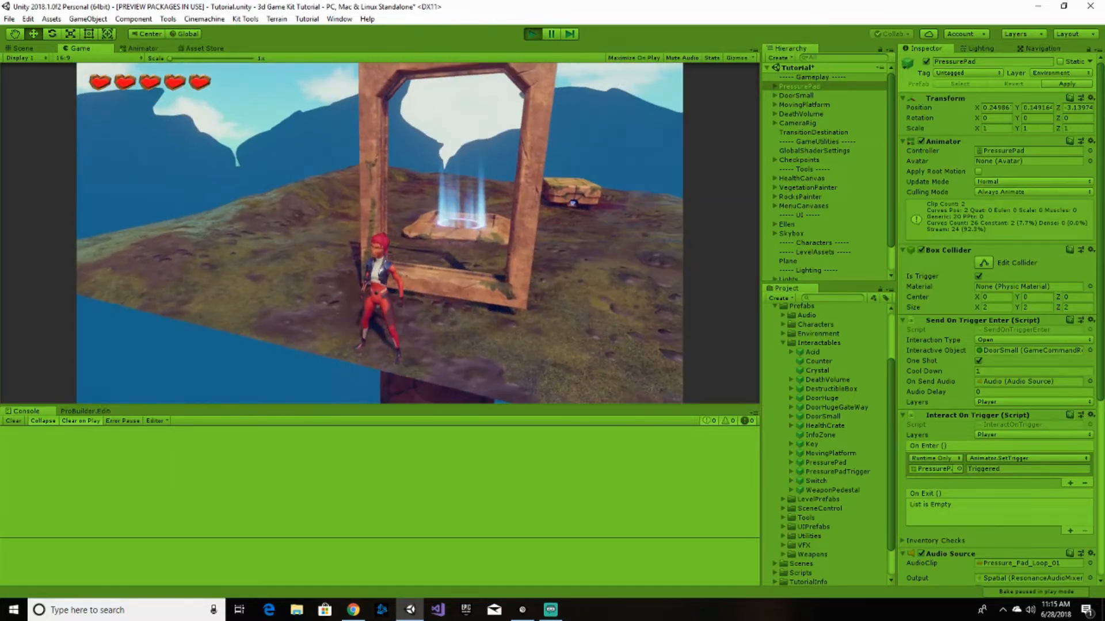
key("w")
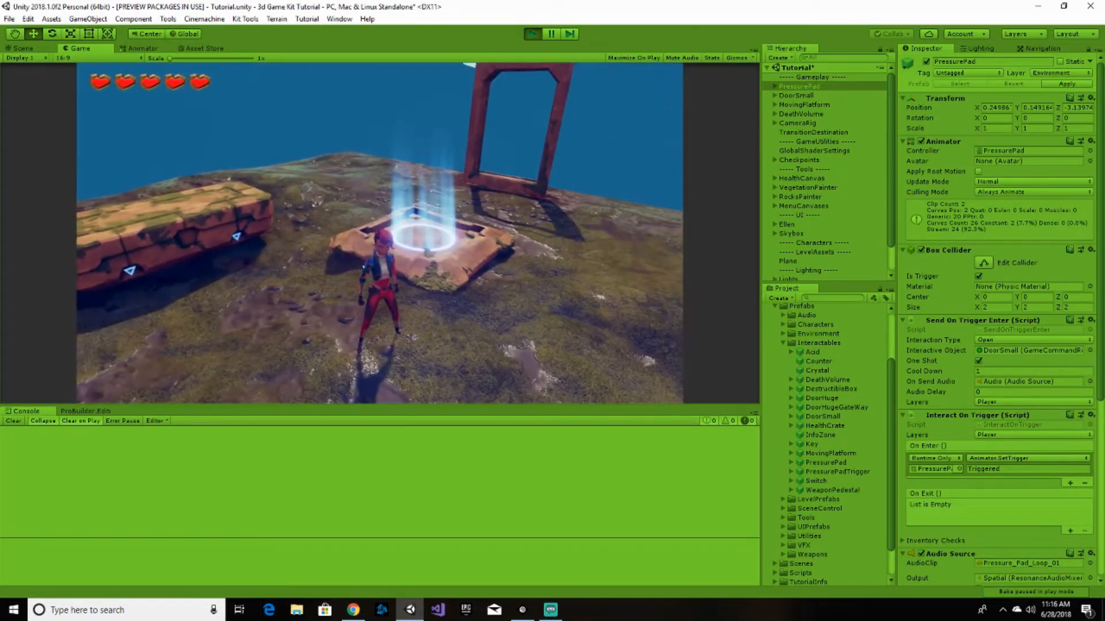
- Stop the playtest and review the PressurePad's interaction type options and trigger components, collapsing its Audio Source and second Box Collider
key("Escape")
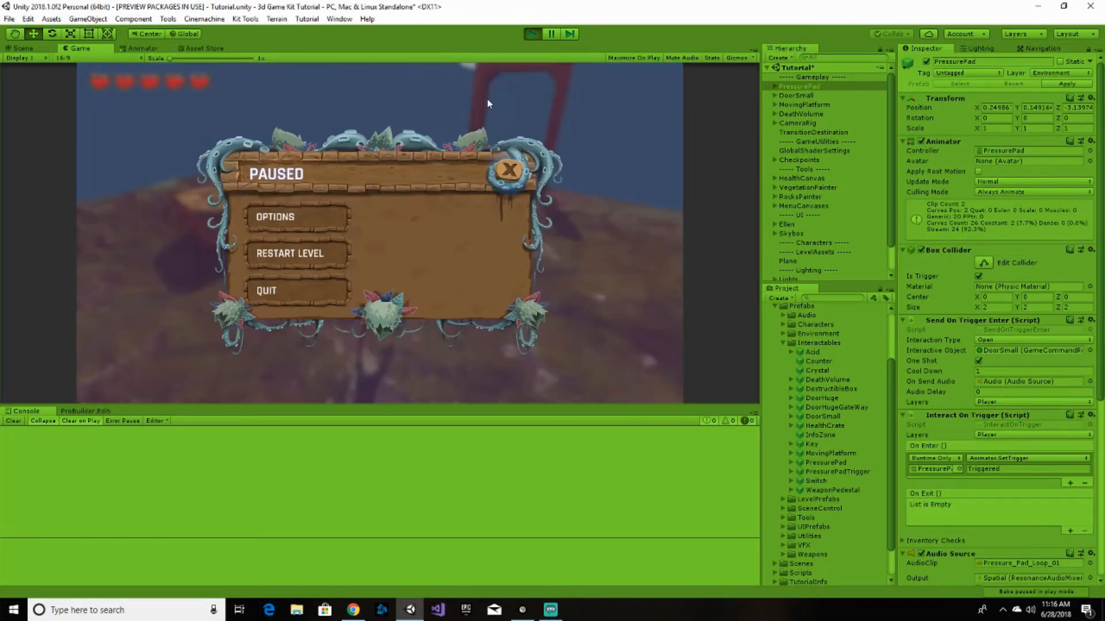
left_click(532, 34)
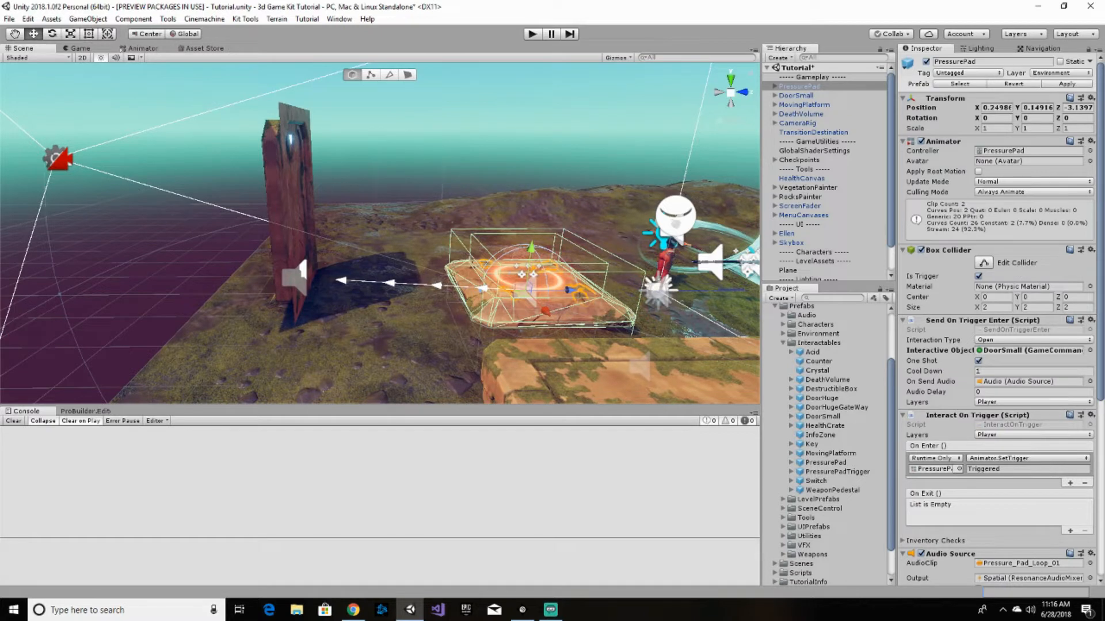
scroll(947, 322, "down", 3)
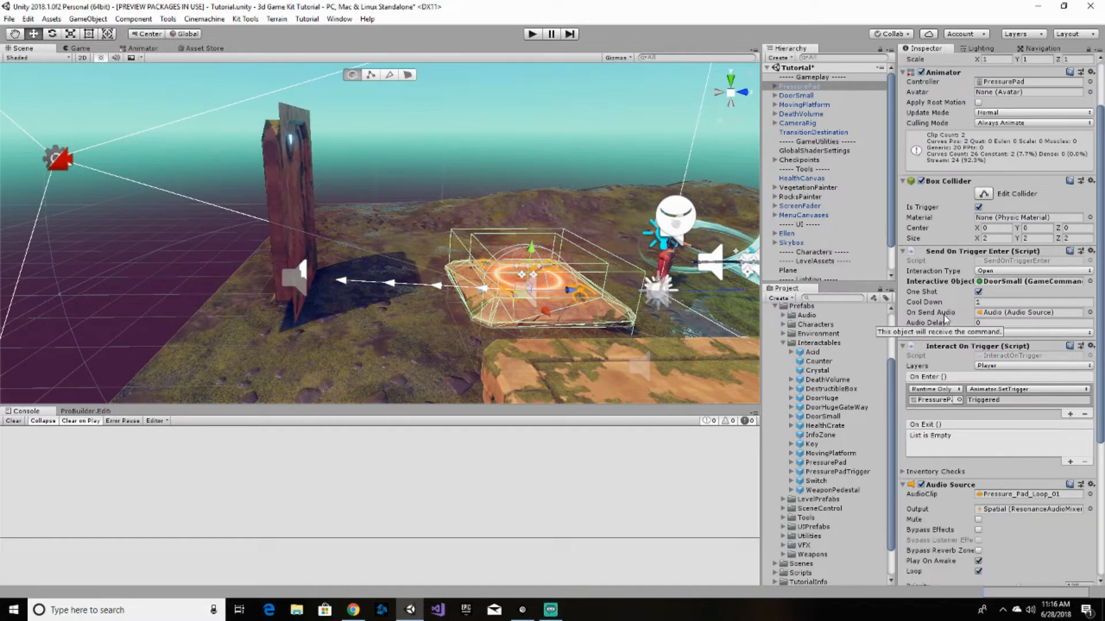
left_click(1069, 270)
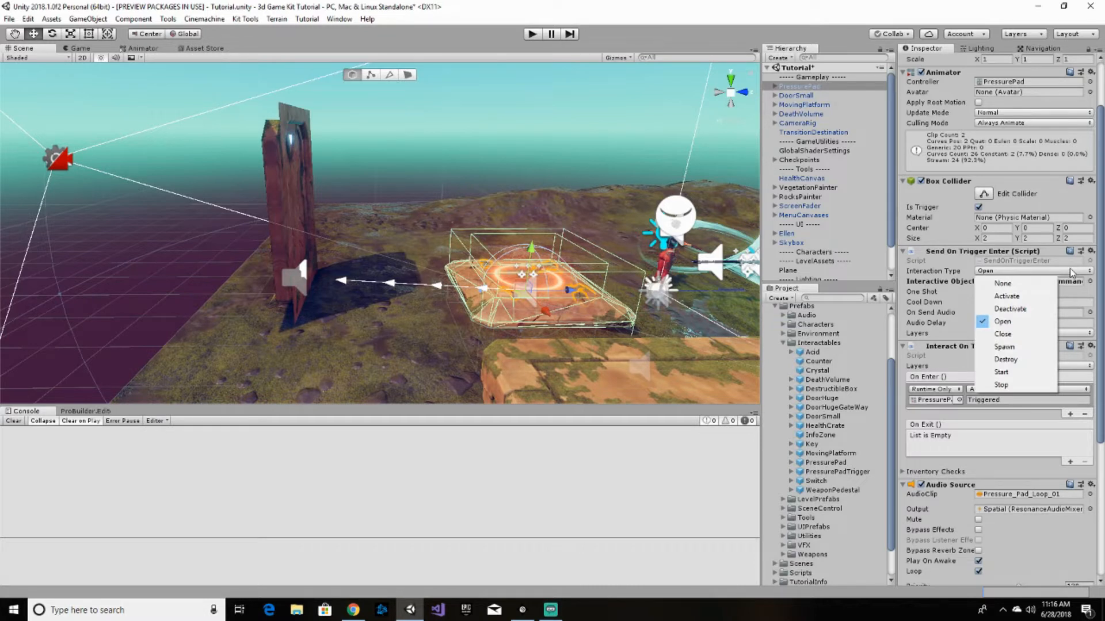
left_click(948, 271)
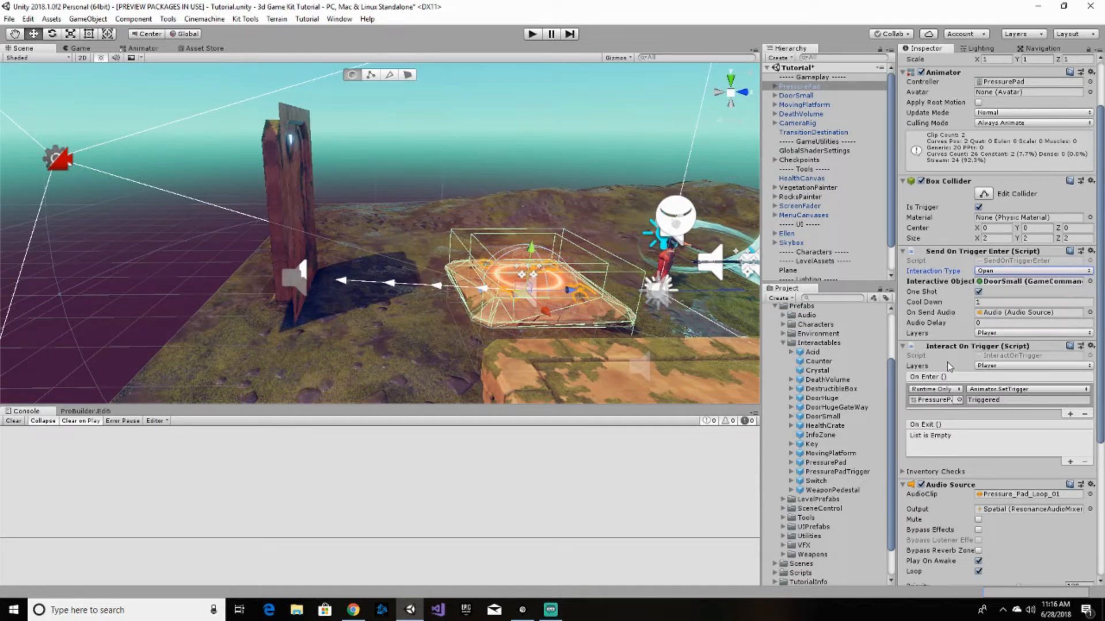
scroll(952, 355, "down", 3)
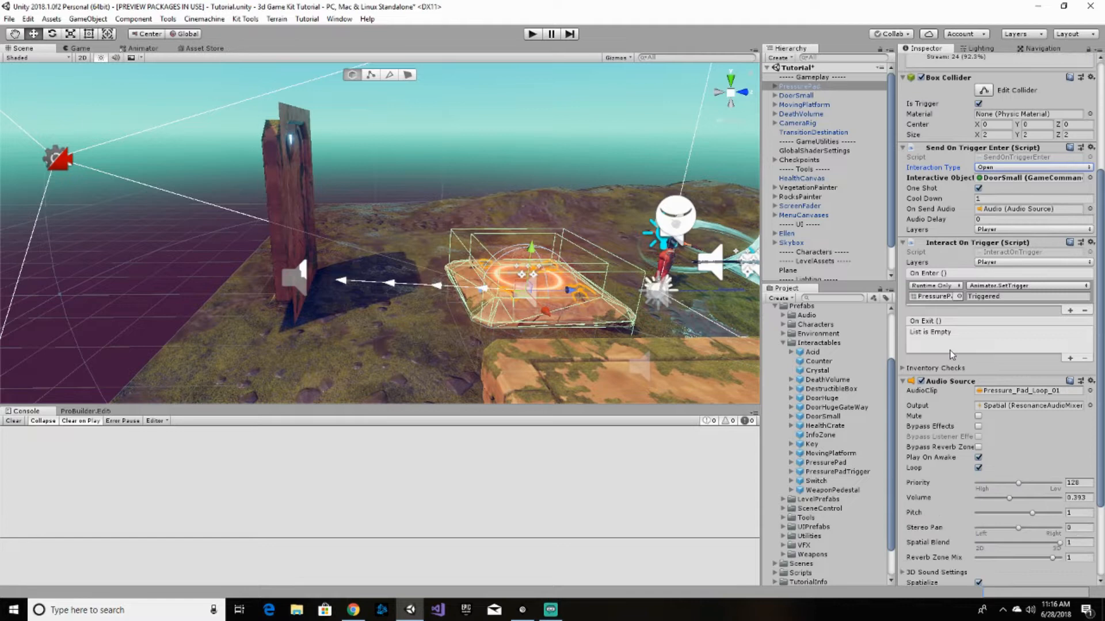
left_click(905, 382)
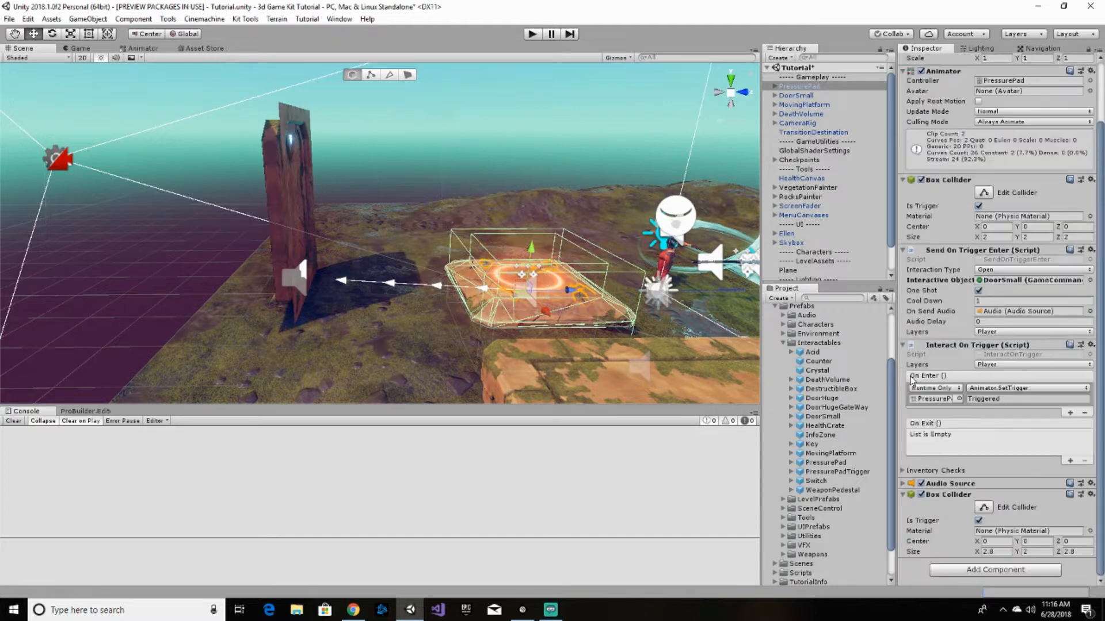
left_click(903, 495)
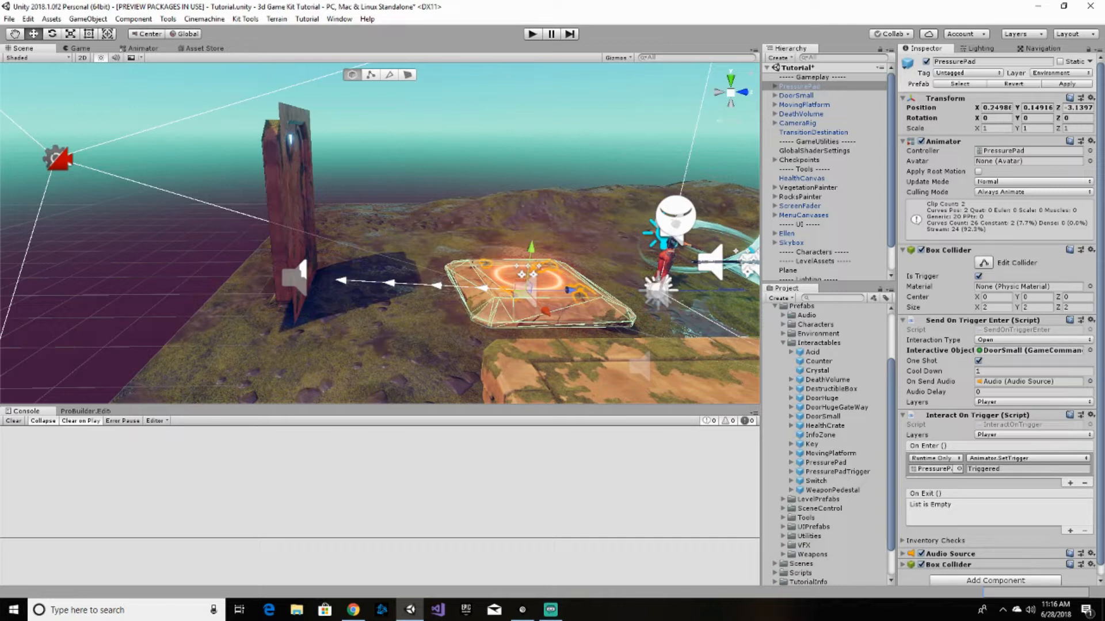
key("alt+Tab")
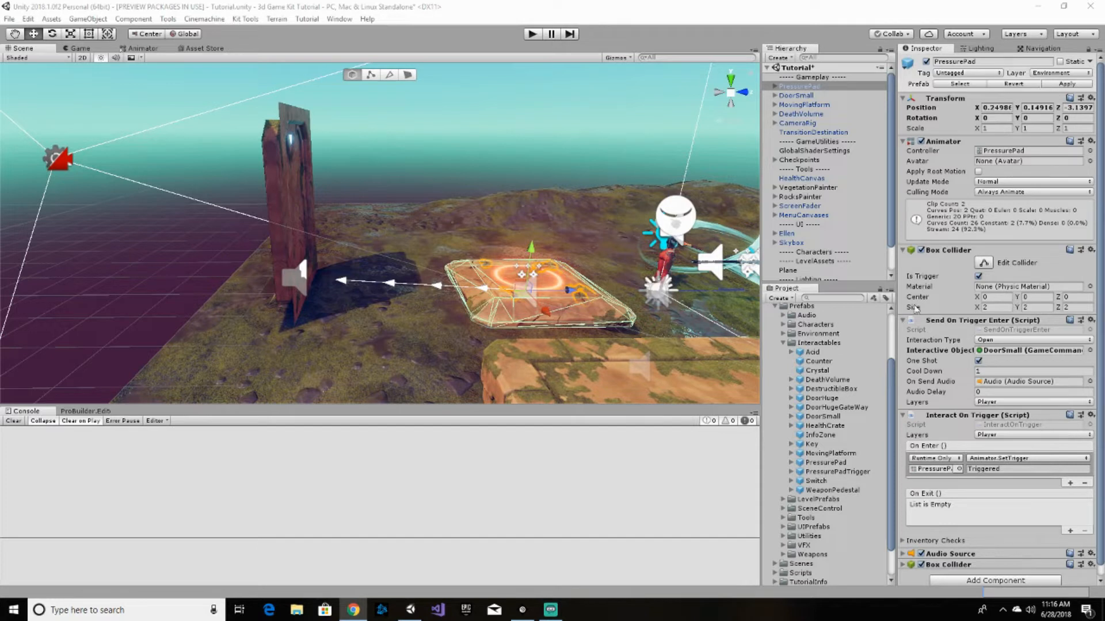
- Collapse the Interactables folder and expand Characters and its Enemies subfolder inside Prefabs to show the enemy types
left_click(783, 343)
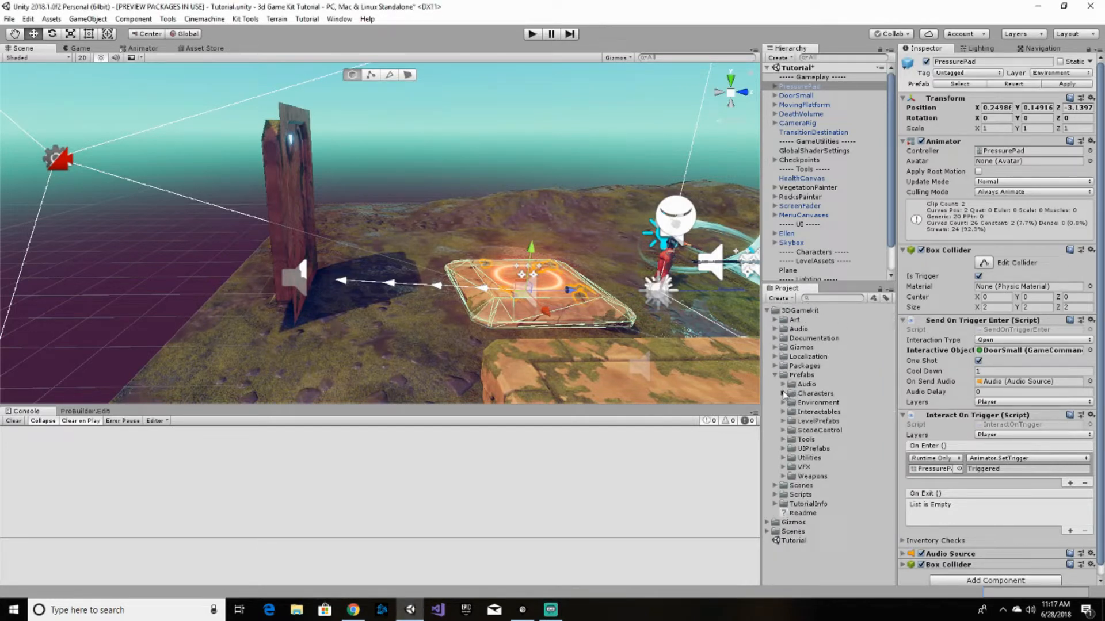
left_click(783, 394)
left_click(791, 421)
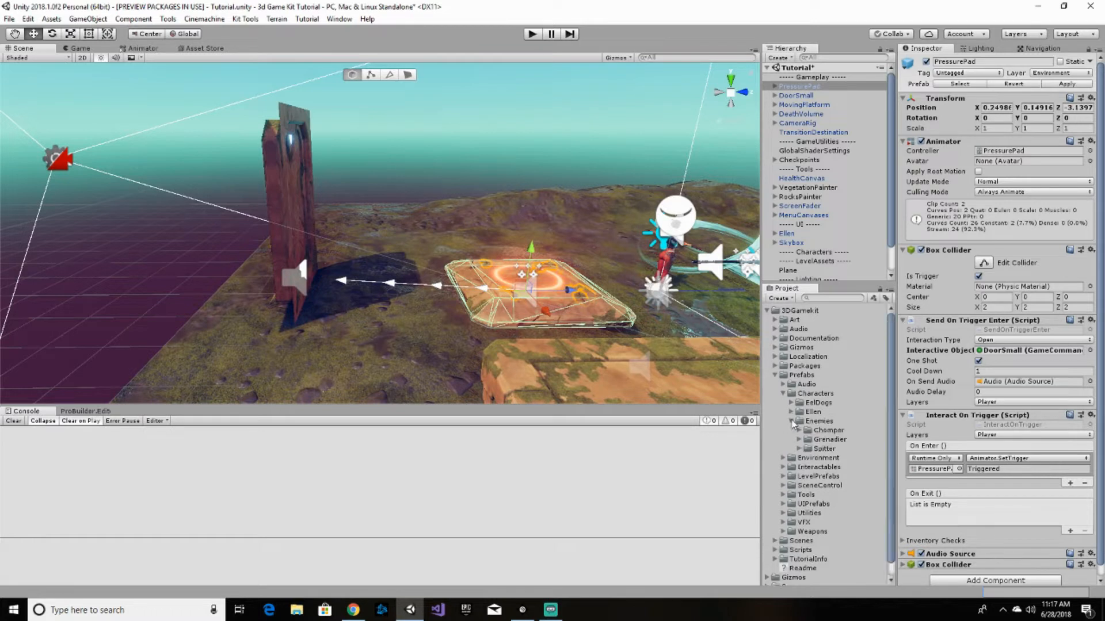
scroll(817, 429, "down", 1)
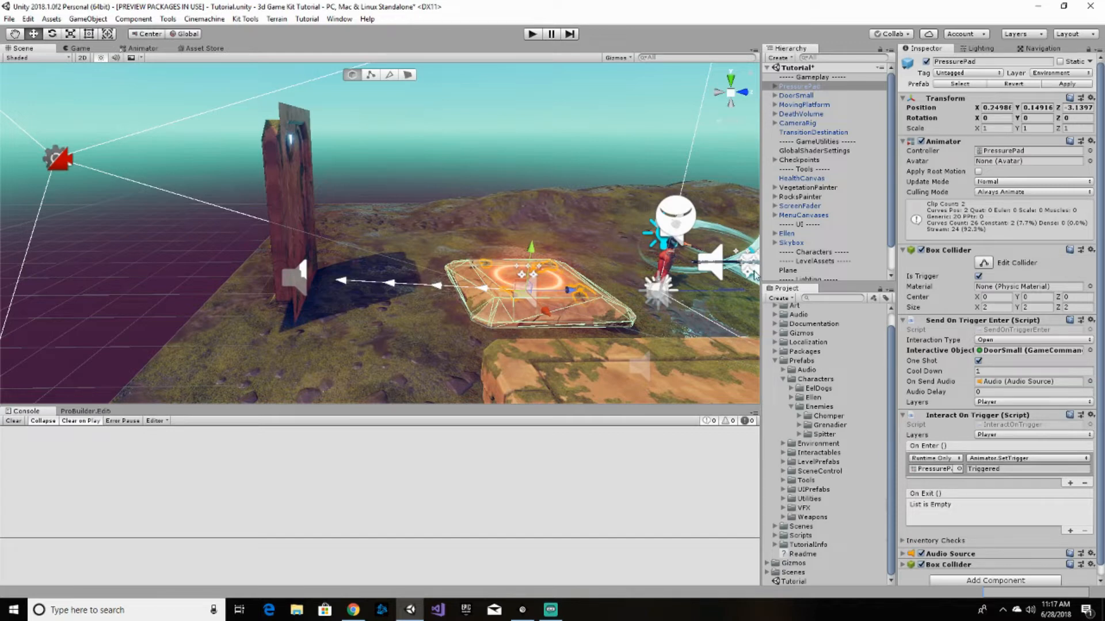
- Place the Chomper prefab on the open ground beyond Ellen, at about X -4.18, Z 6.37
right_click_drag(693, 246, 844, 441)
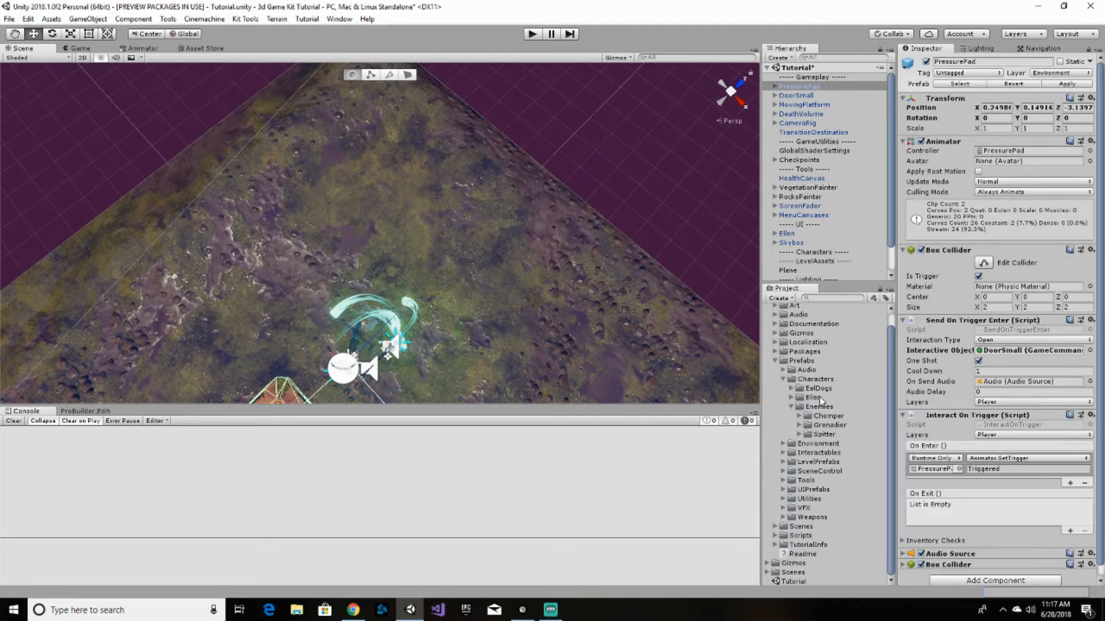
left_click(799, 416)
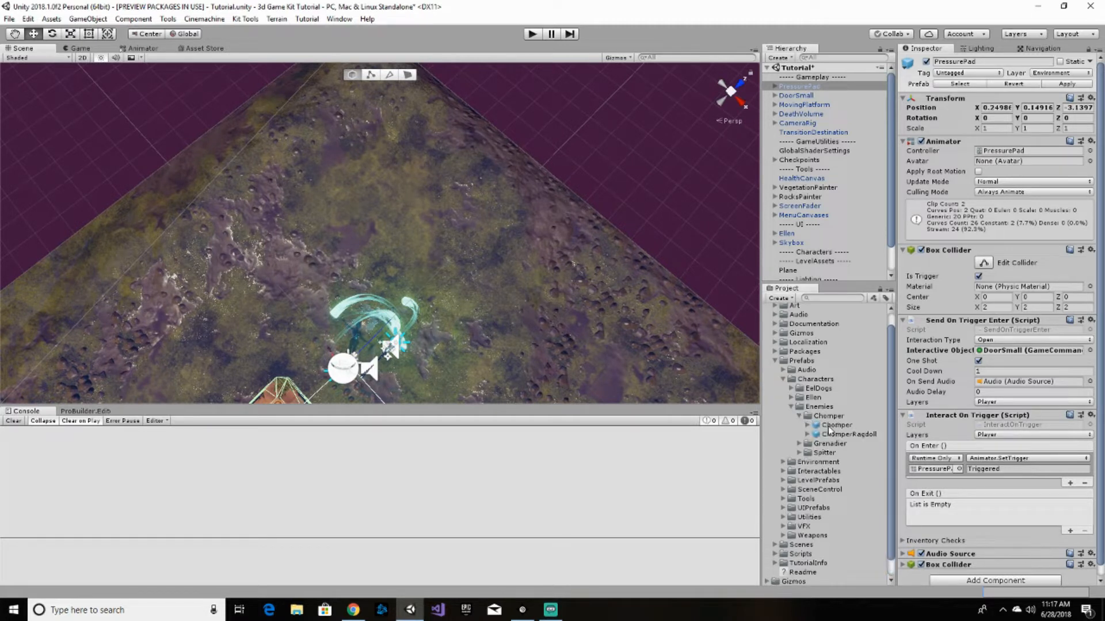
left_click(830, 428)
left_click_drag(392, 186, 397, 154)
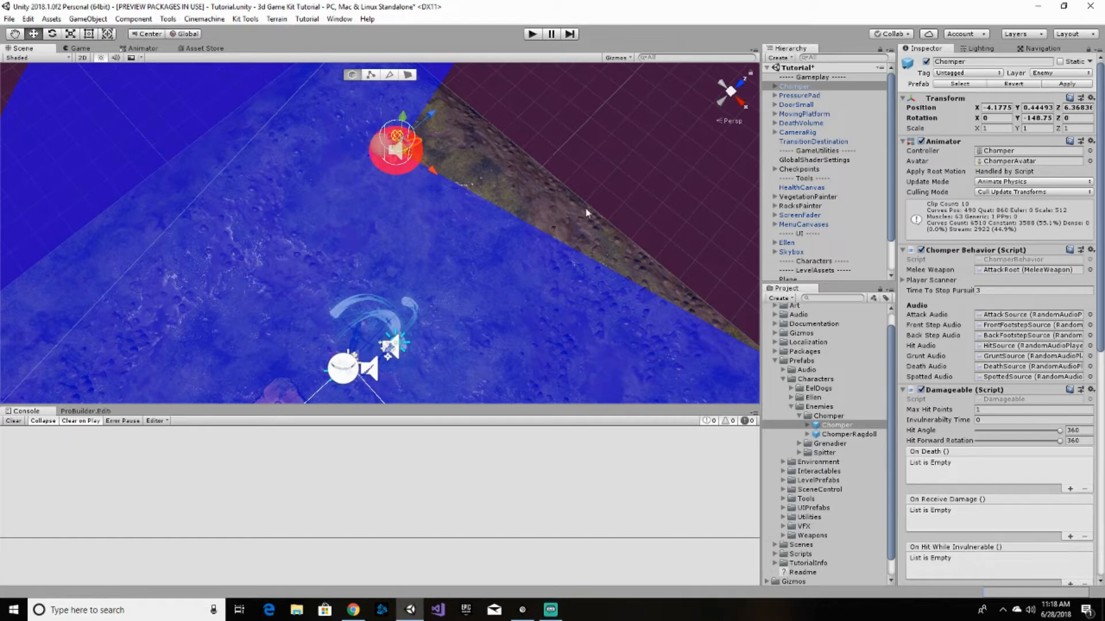
right_click_drag(587, 213, 476, 234)
left_click_drag(238, 218, 590, 157, "alt")
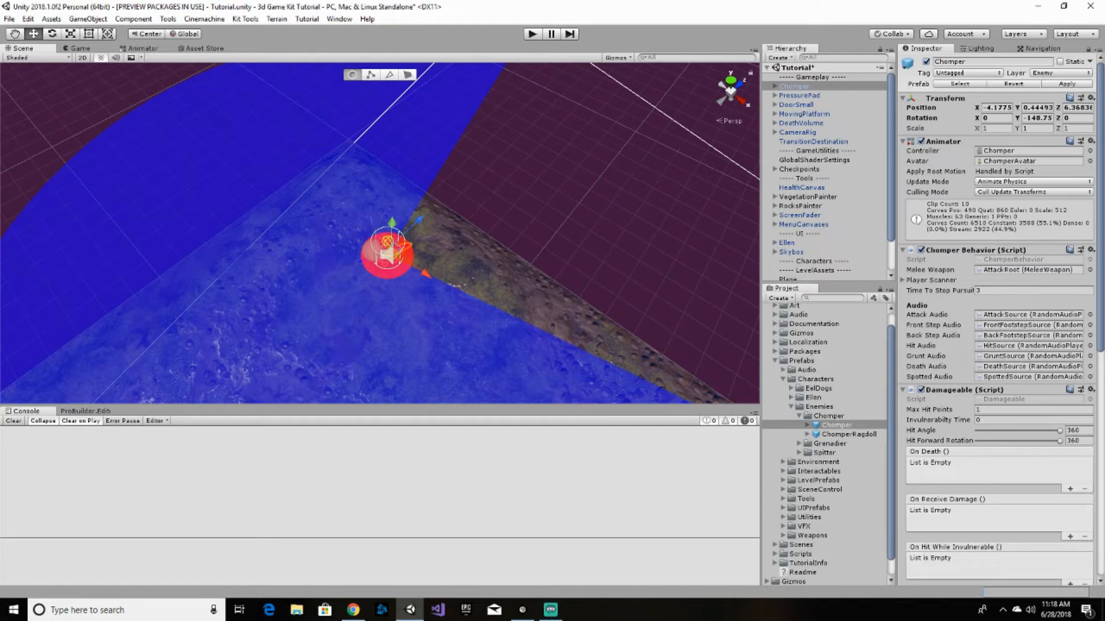
- Set the Chomper's Player Scanner detection radius to 3 and its detection angle to 180
left_click(808, 87)
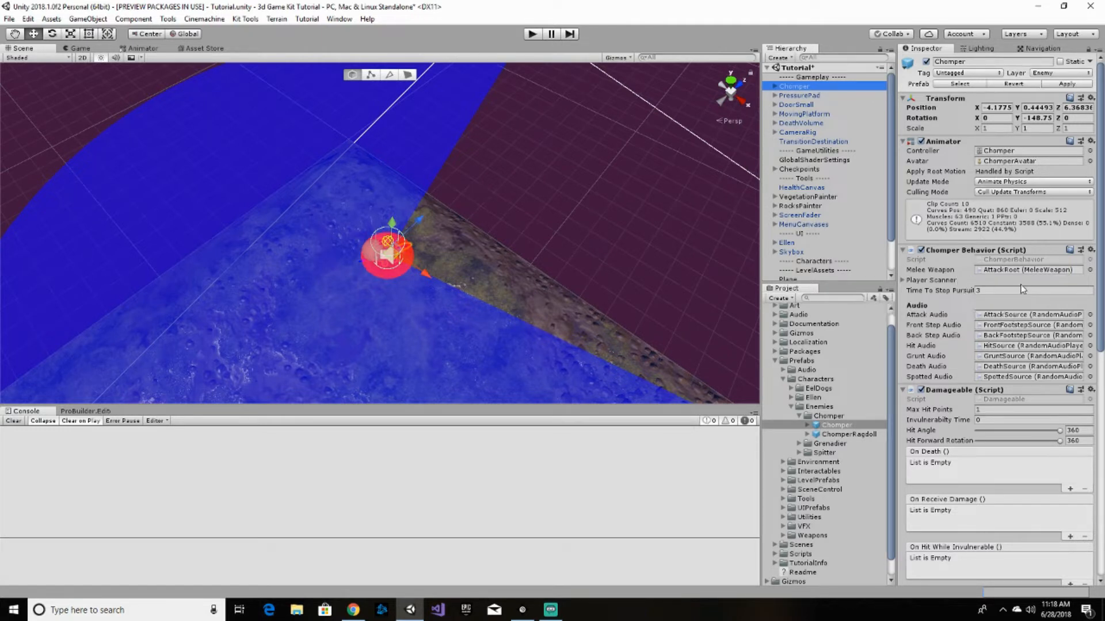
left_click(904, 280)
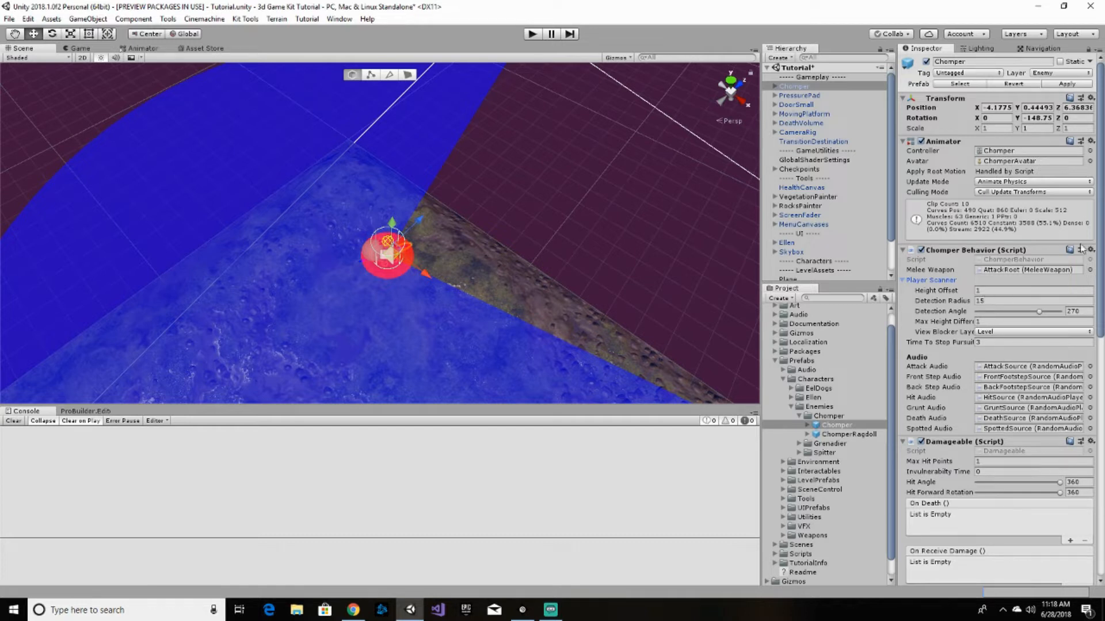
left_click(994, 301)
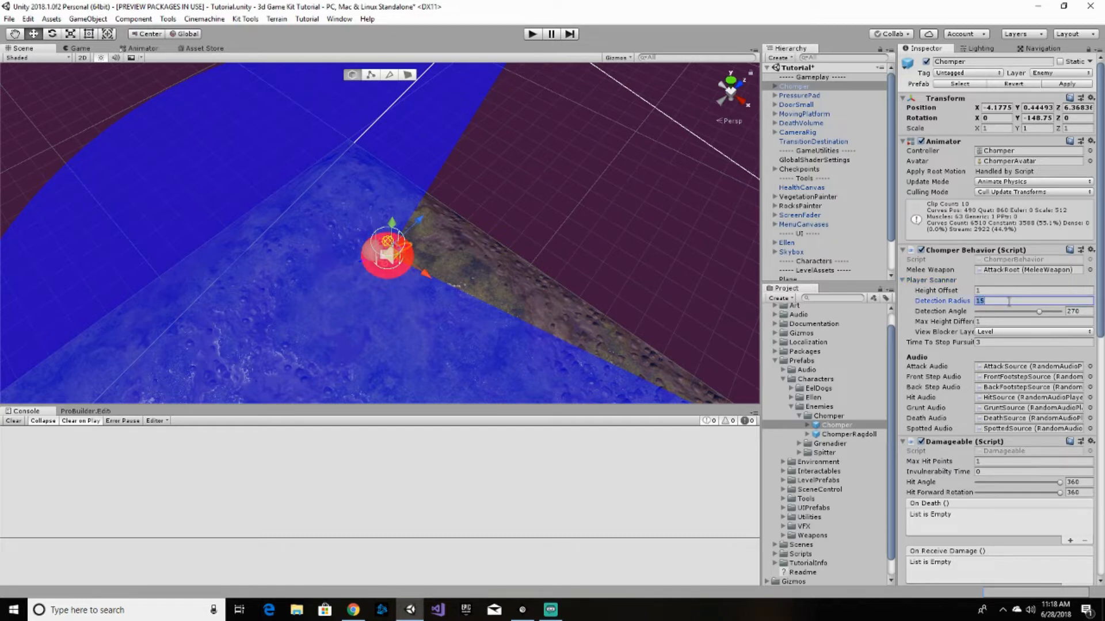
type("3")
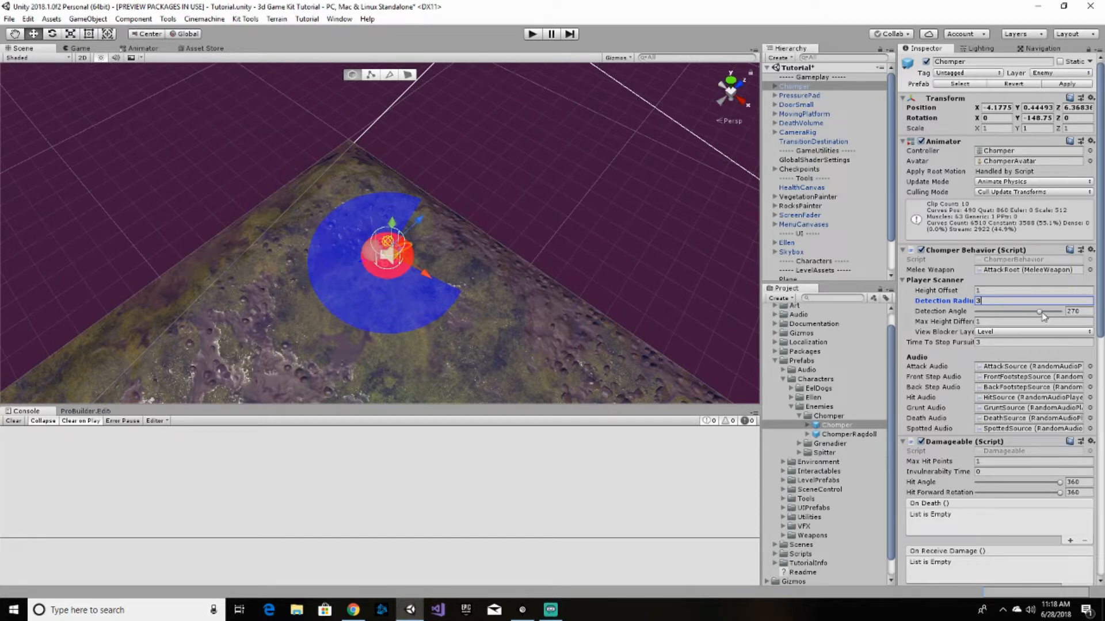
left_click_drag(1038, 312, 1019, 314)
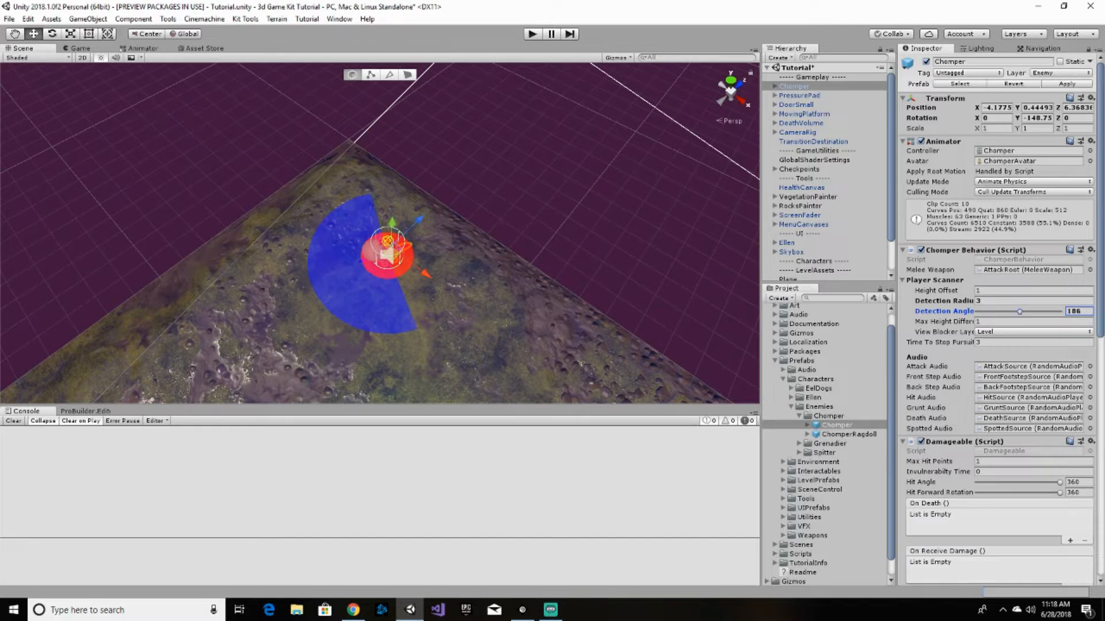
left_click(1084, 312)
type("180")
- Rotate the Chomper to about -211.7 degrees around Y so it faces Ellen, and collapse its Chomper Behavior component
right_click_drag(469, 314, 422, 348)
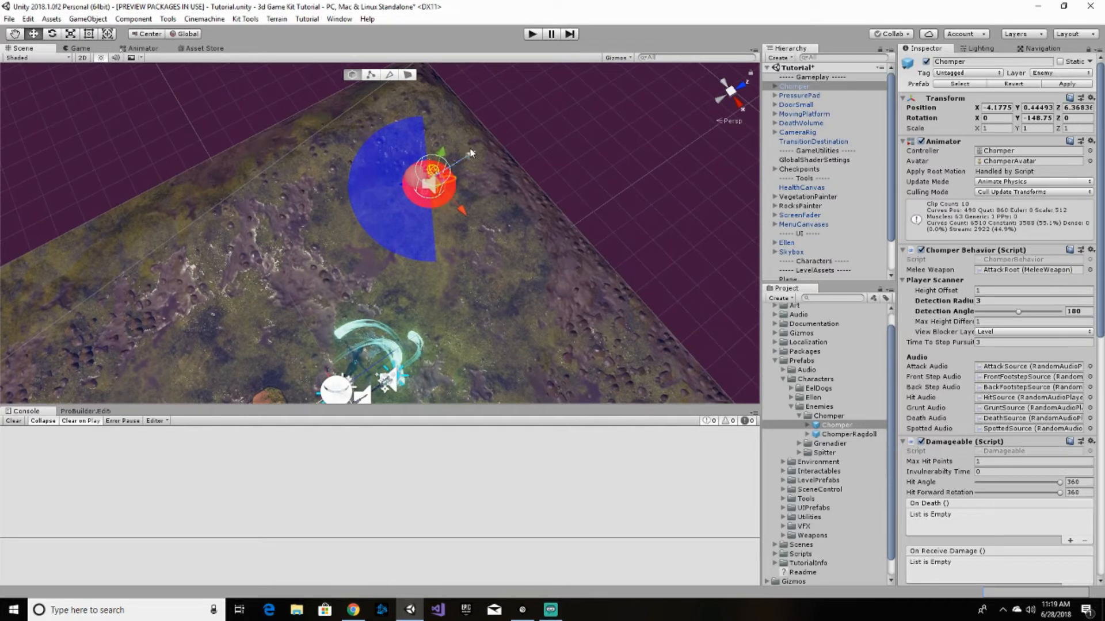
left_click(52, 33)
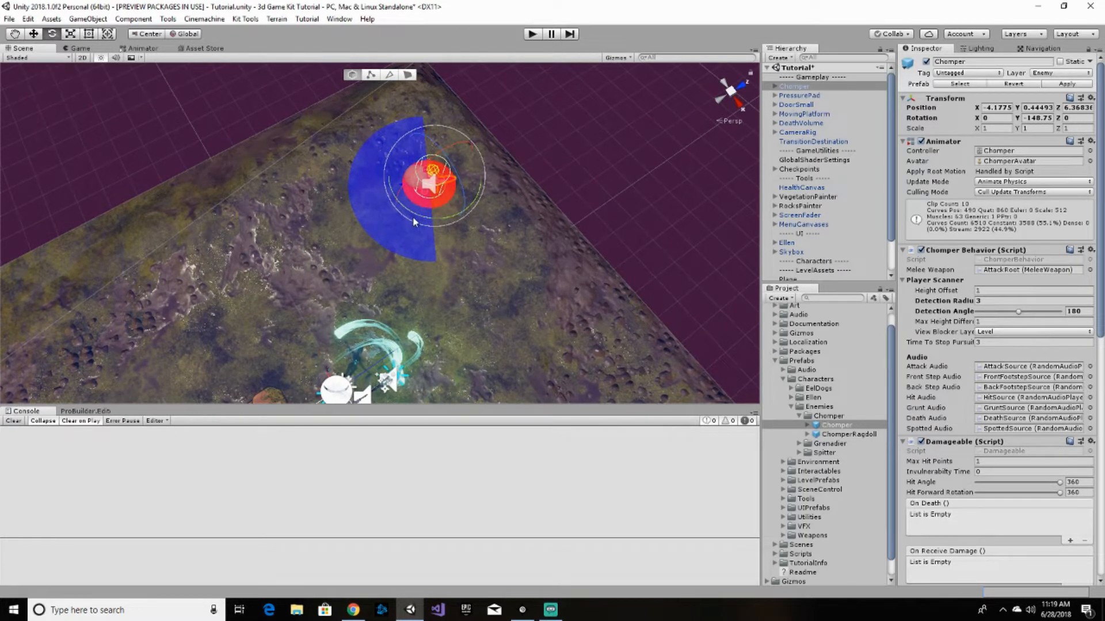
left_click_drag(415, 218, 538, 183)
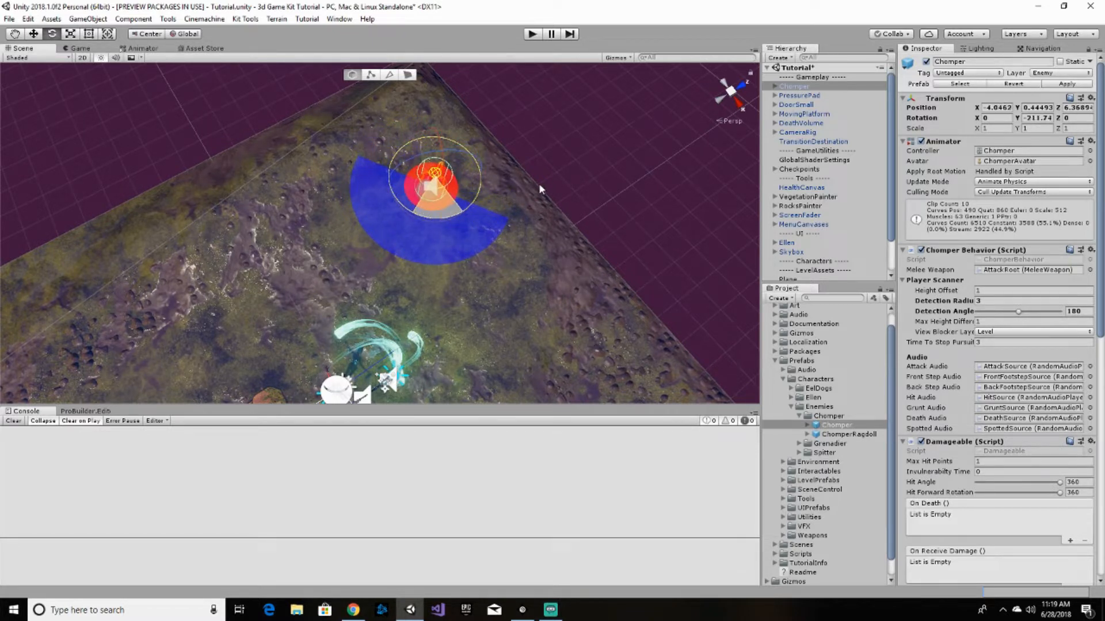
left_click(33, 33)
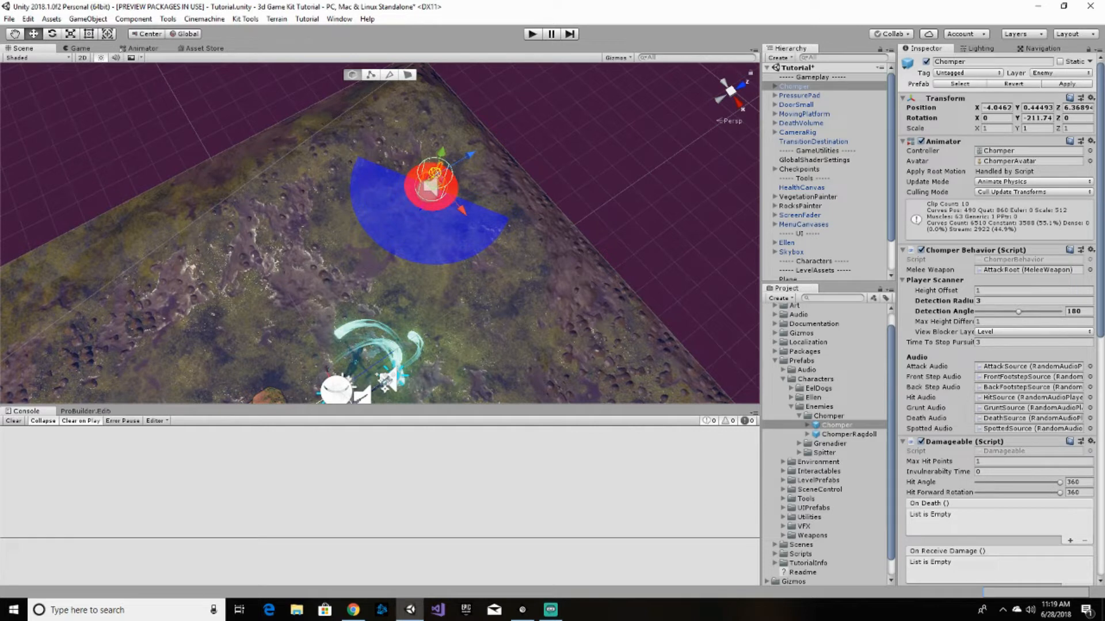
left_click(903, 250)
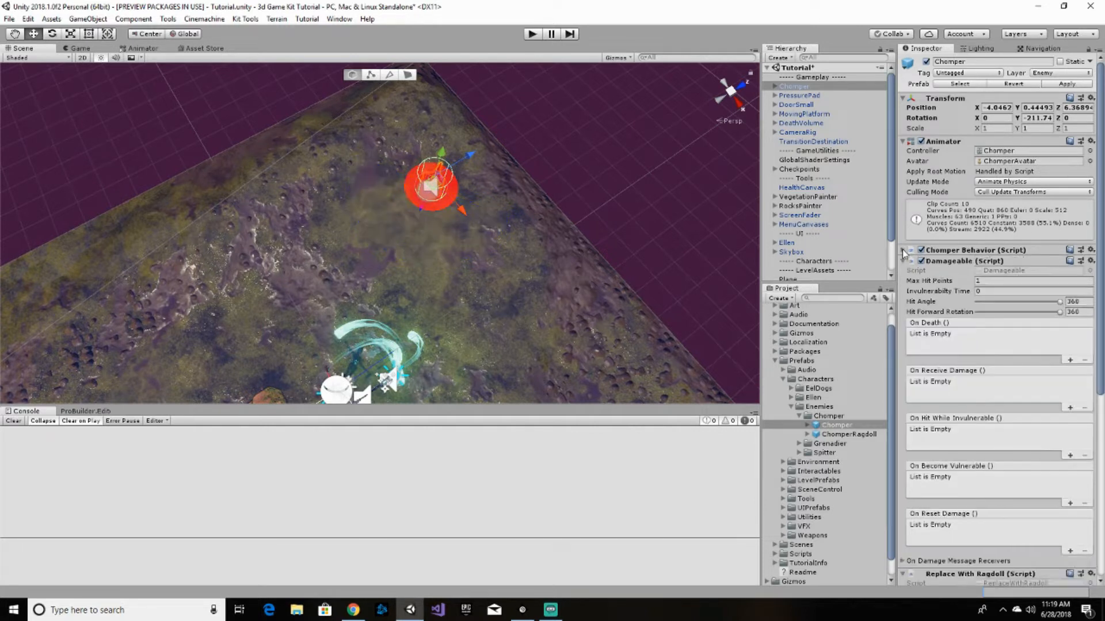
- Playtest the Chomper by running the character up to it and back, stop play mode, and inspect the first SetDestination error's details
left_click(533, 35)
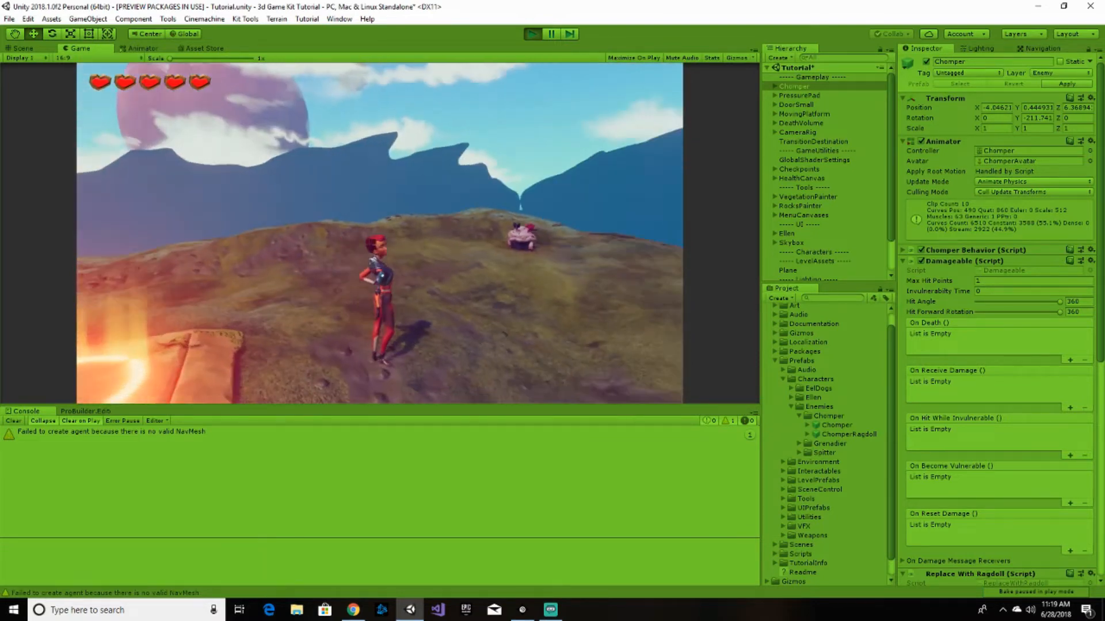
key("w")
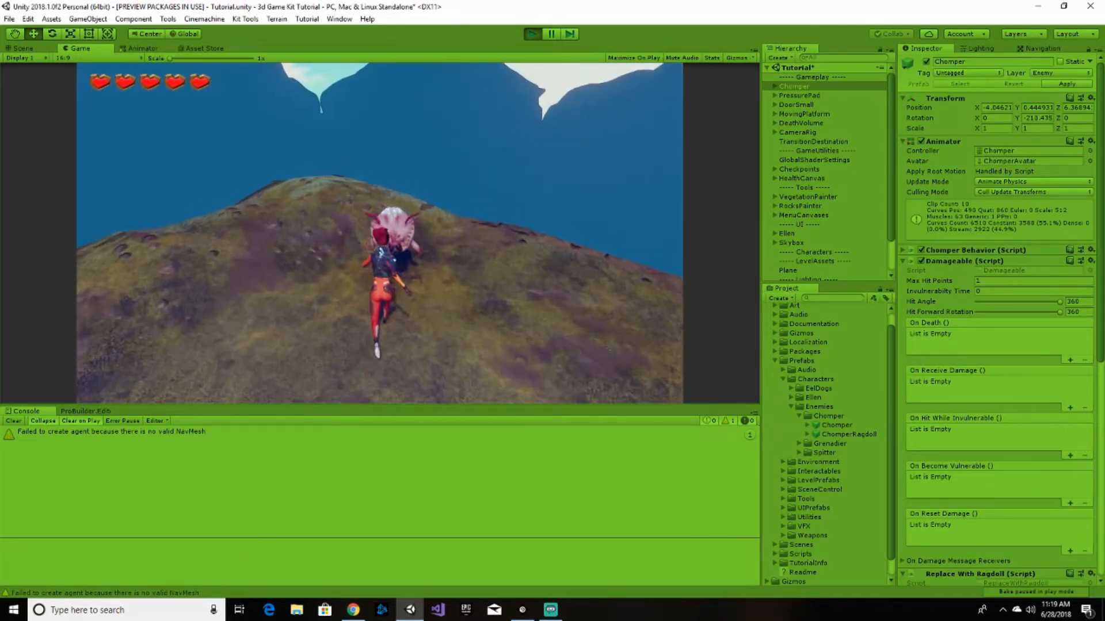
key("s")
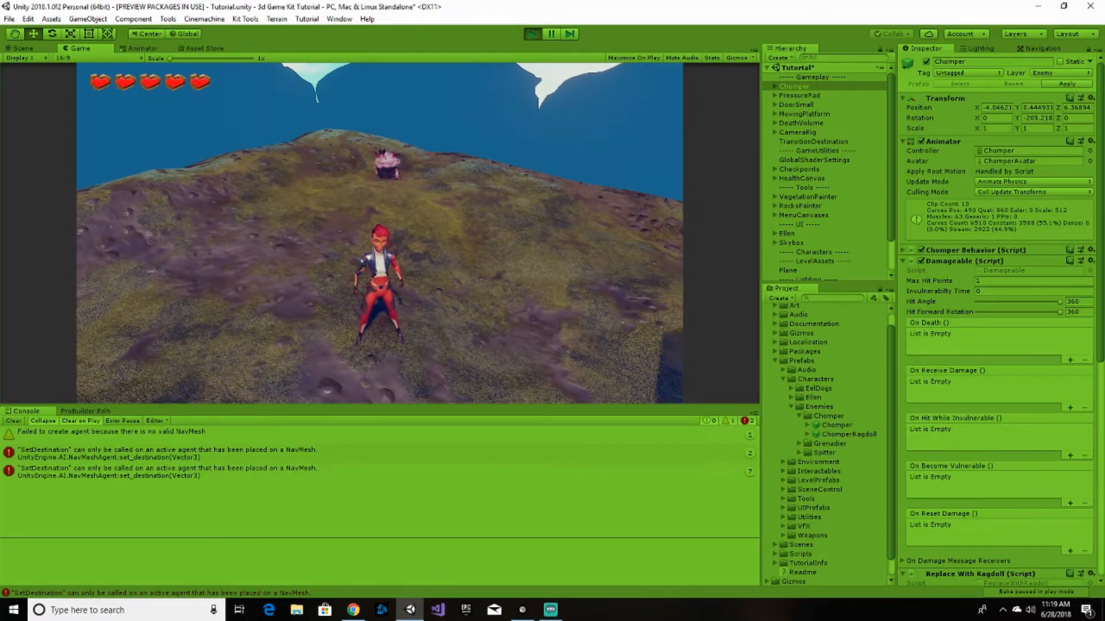
key("w")
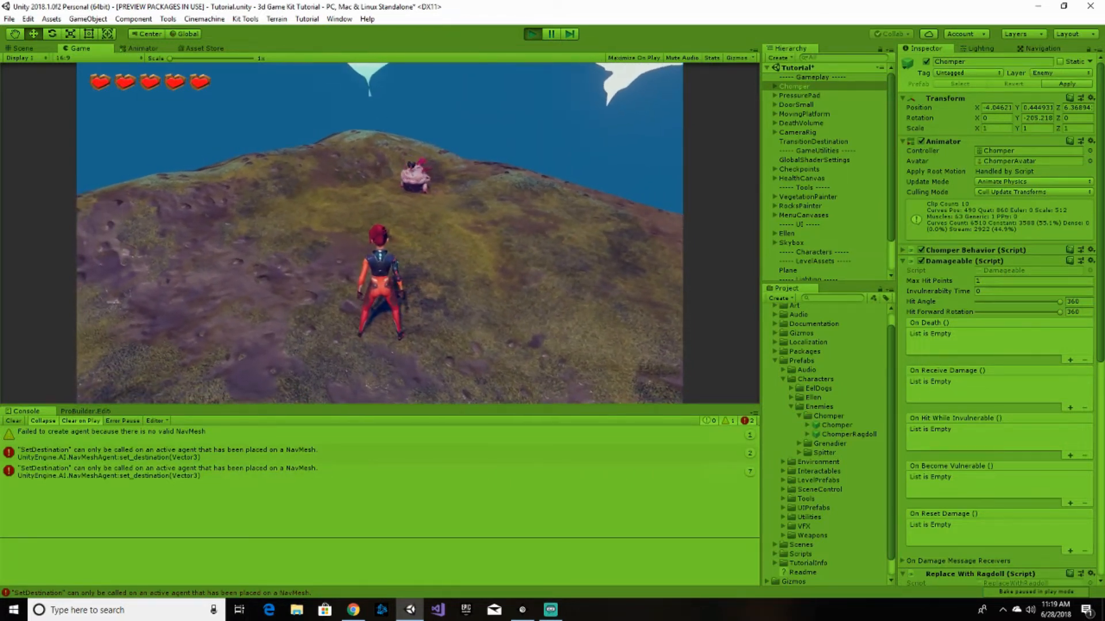
key("Escape")
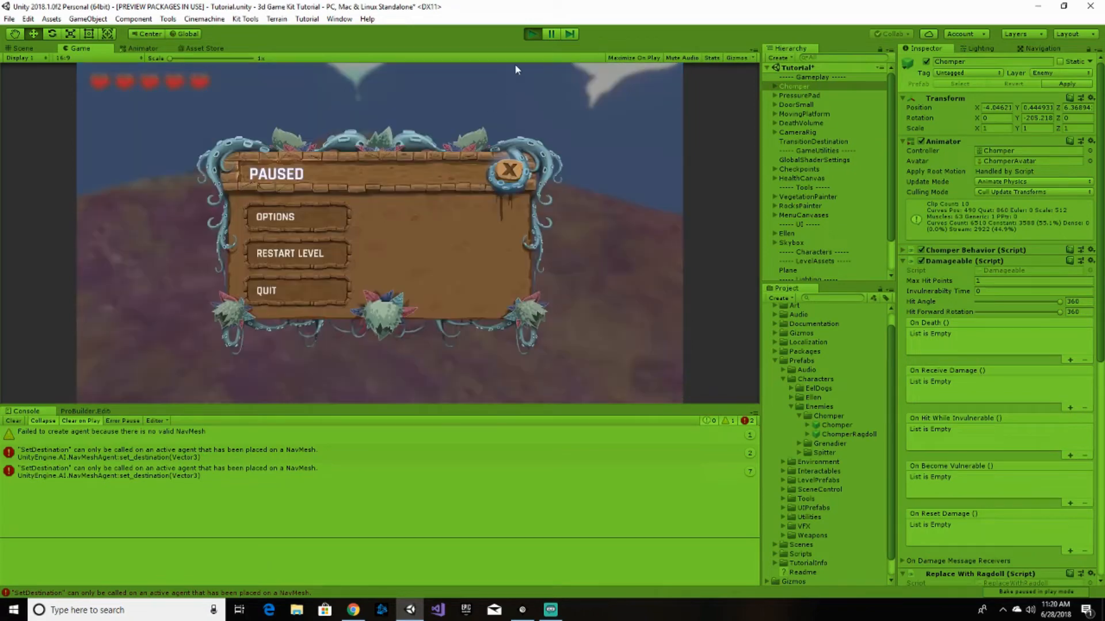
left_click(530, 34)
left_click(129, 454)
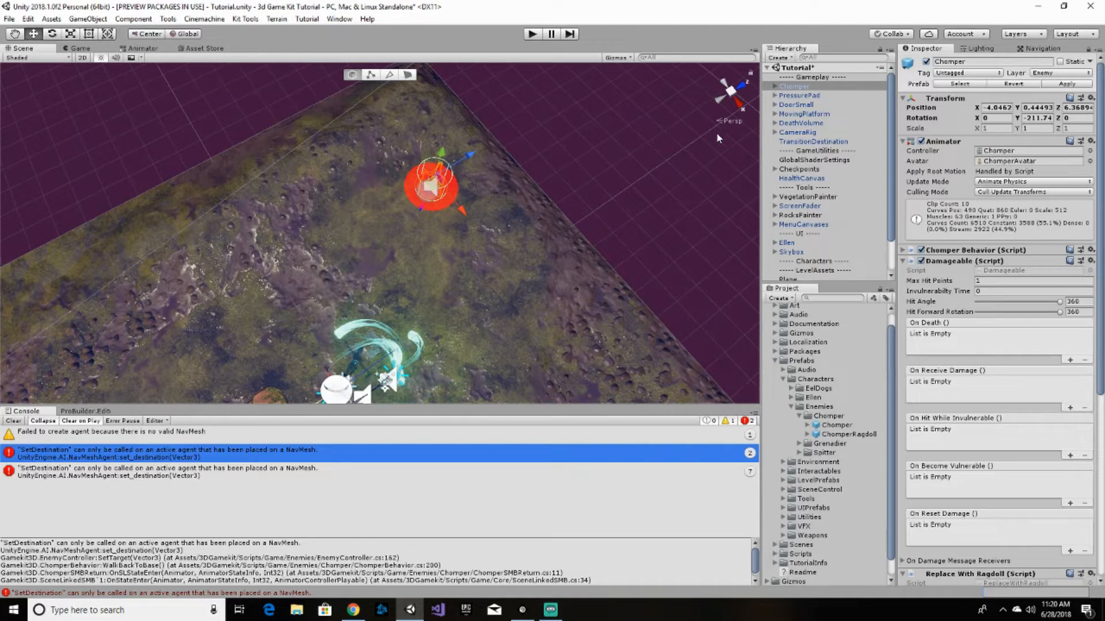
- Add a NavMeshSurface component to the ground Plane and set its agent type to Chomper
scroll(799, 190, "down", 3)
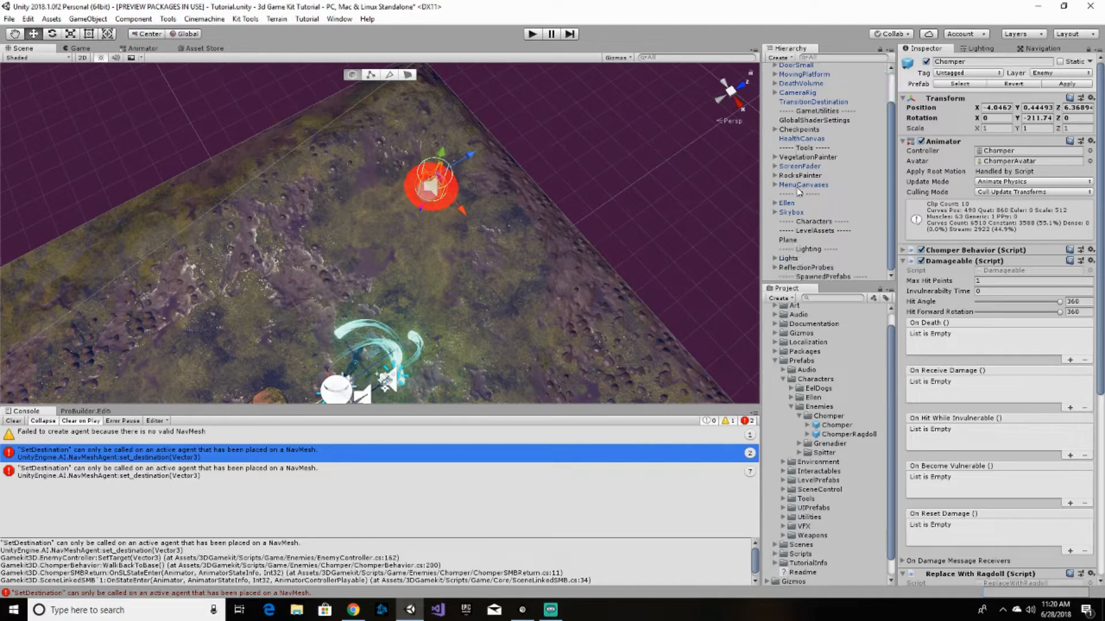
left_click(792, 242)
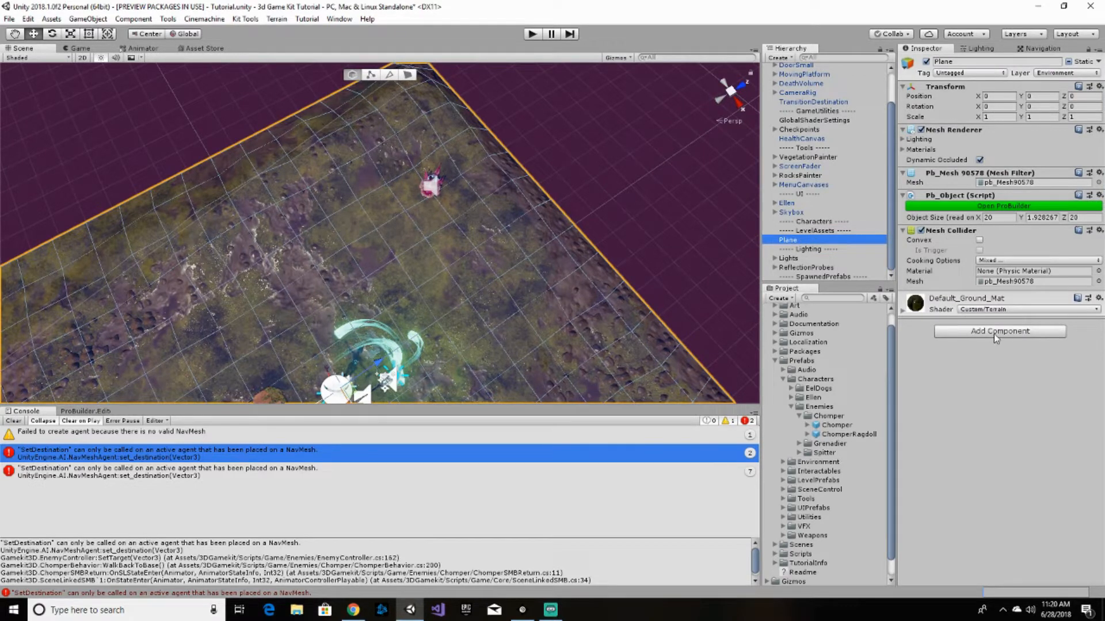
left_click(996, 337)
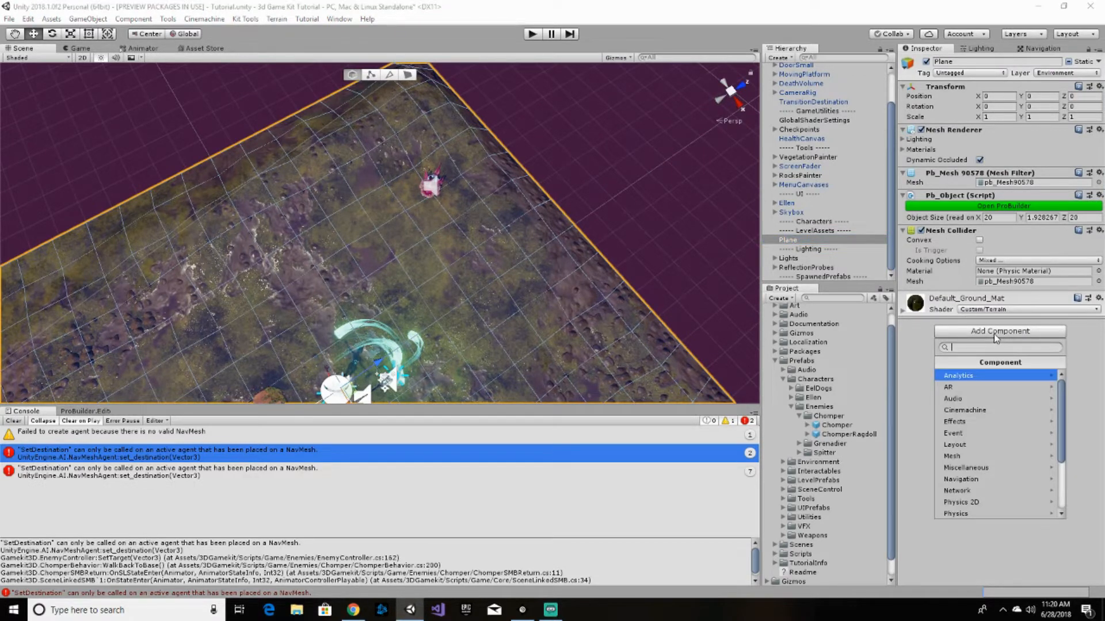
type("nav")
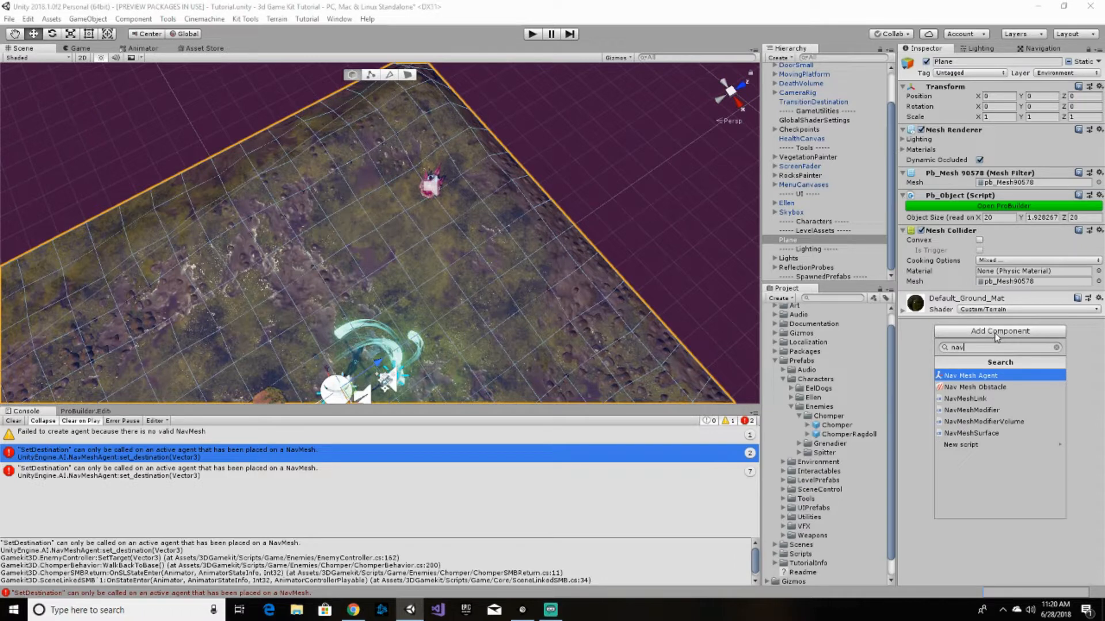
left_click(975, 433)
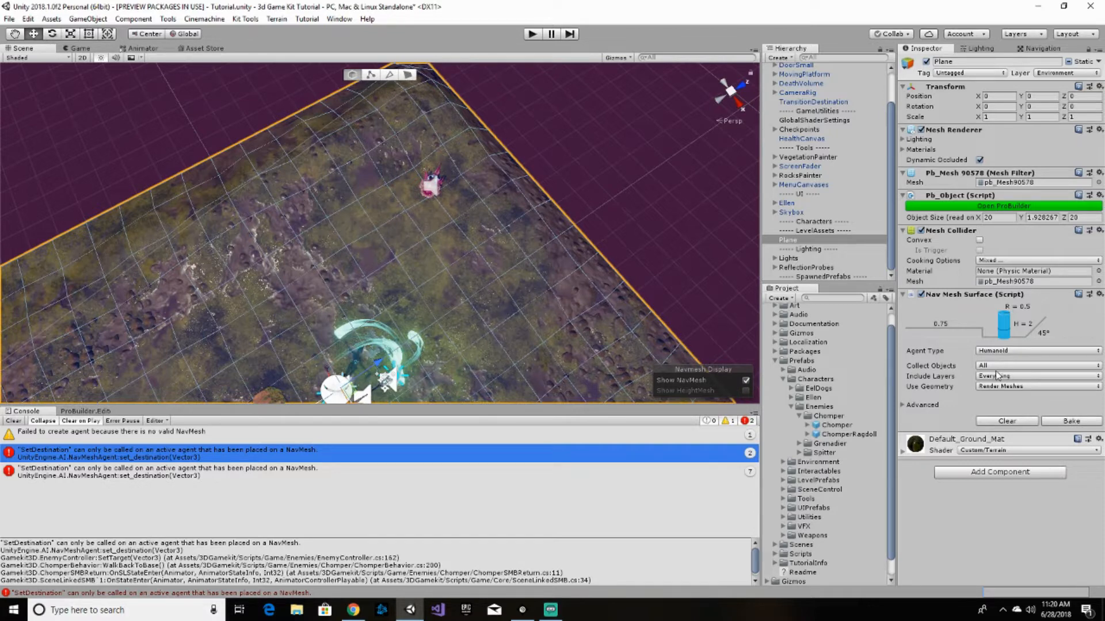
left_click(1023, 354)
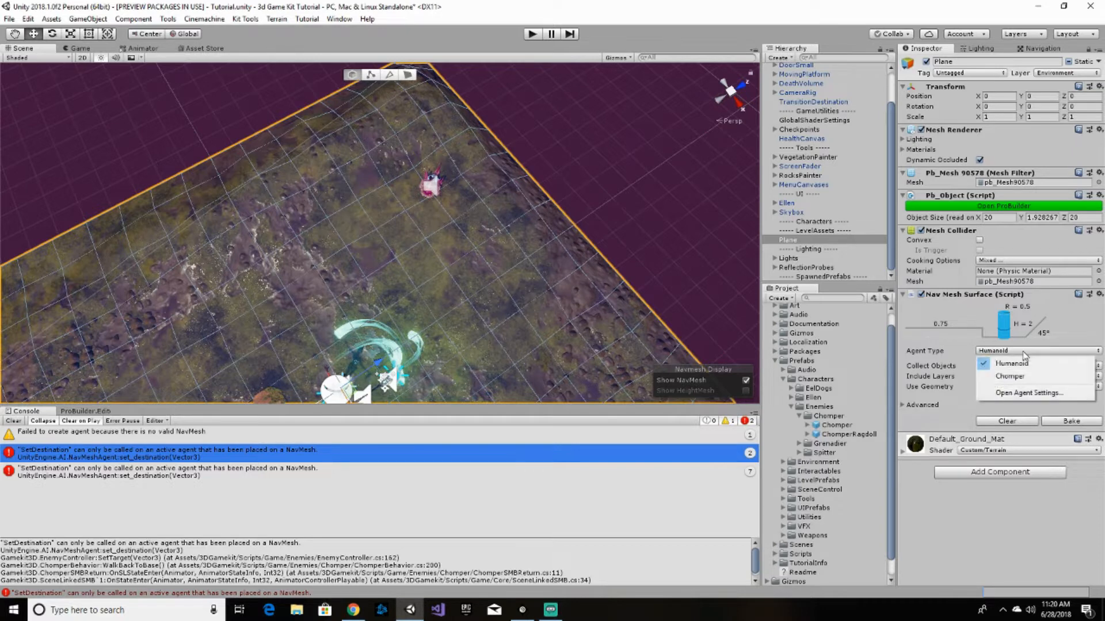
left_click(1010, 376)
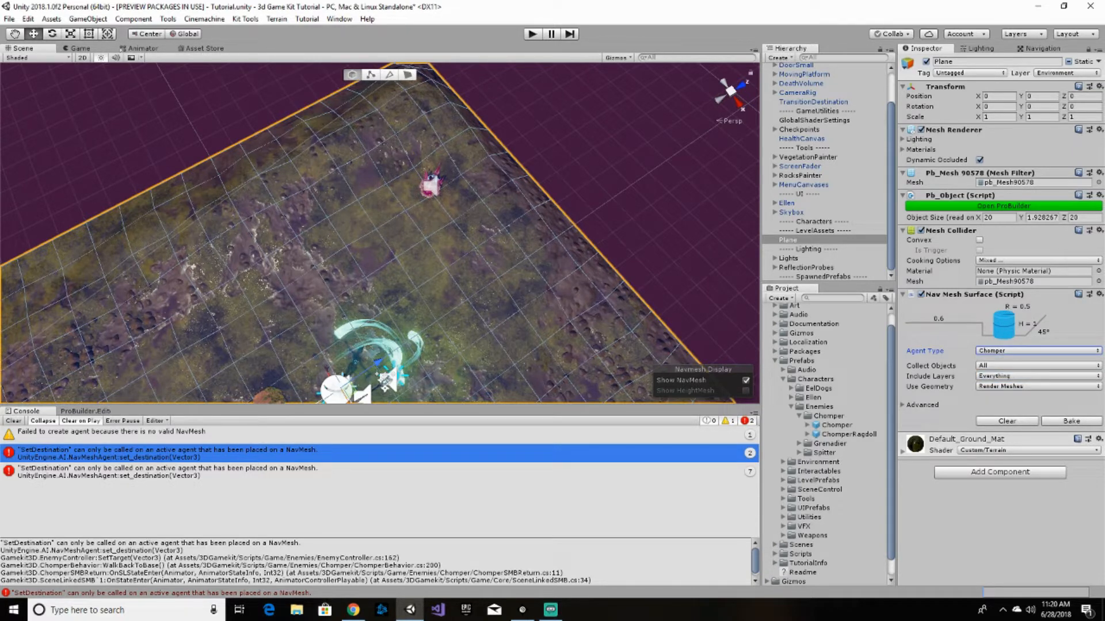
- Limit the NavMesh surface's included layers to Environment and Vegetation, and bake the NavMesh
left_click(1009, 377)
left_click(991, 20)
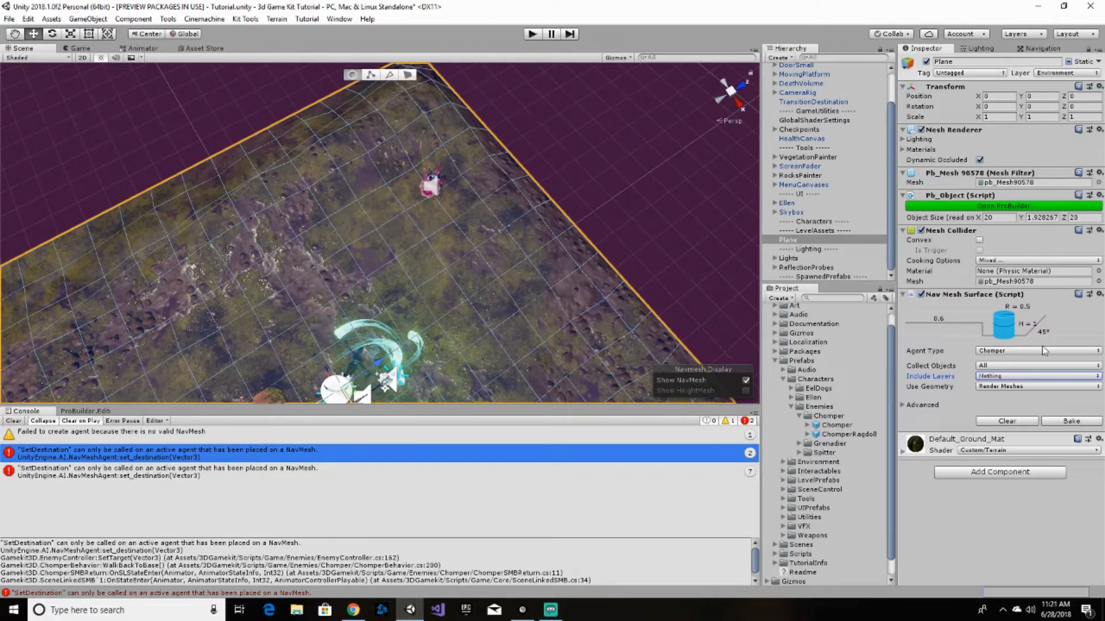
left_click(1004, 376)
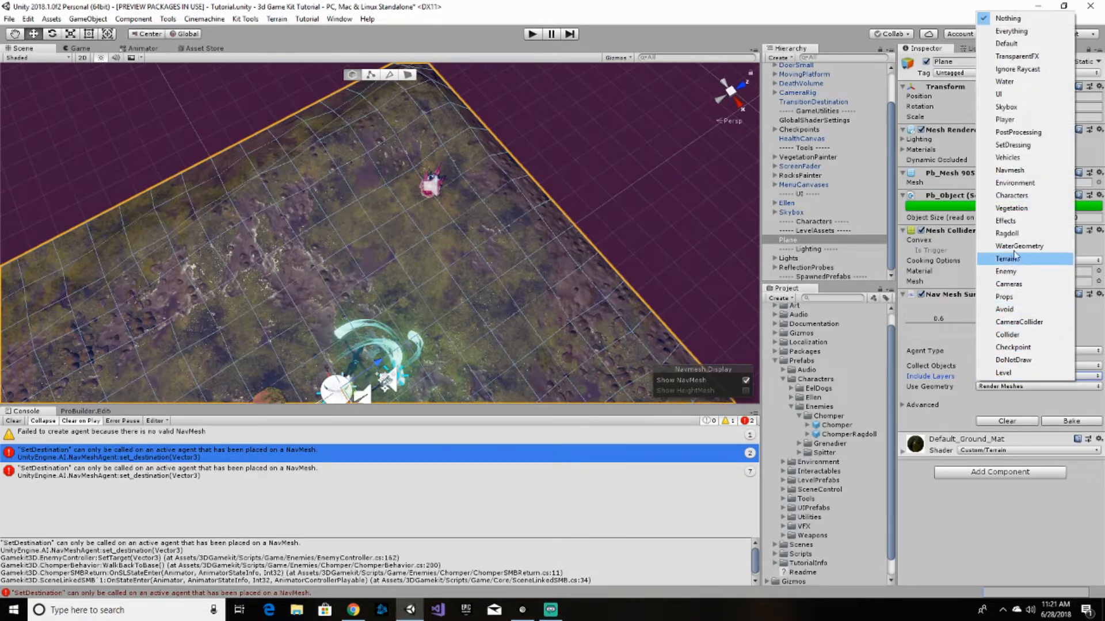
left_click(1015, 183)
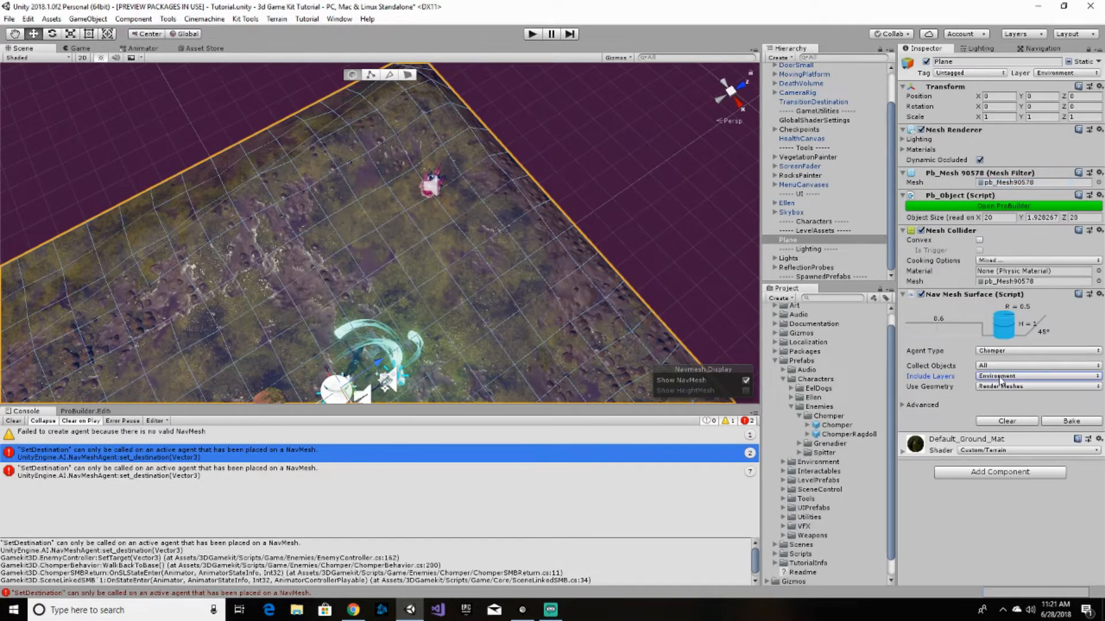
left_click(1001, 376)
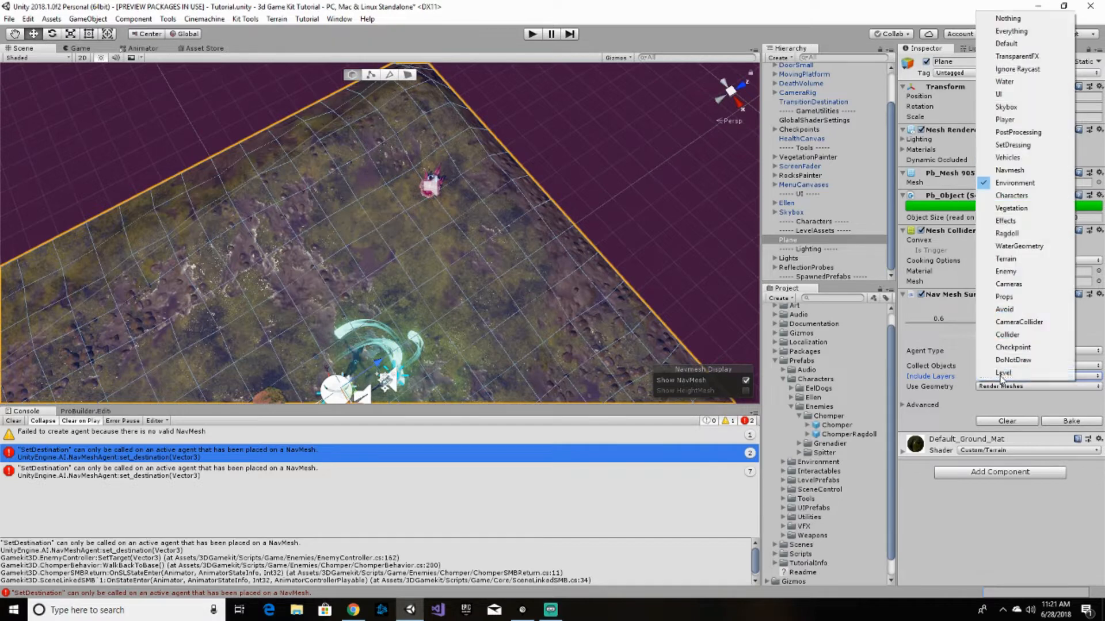
left_click(1019, 208)
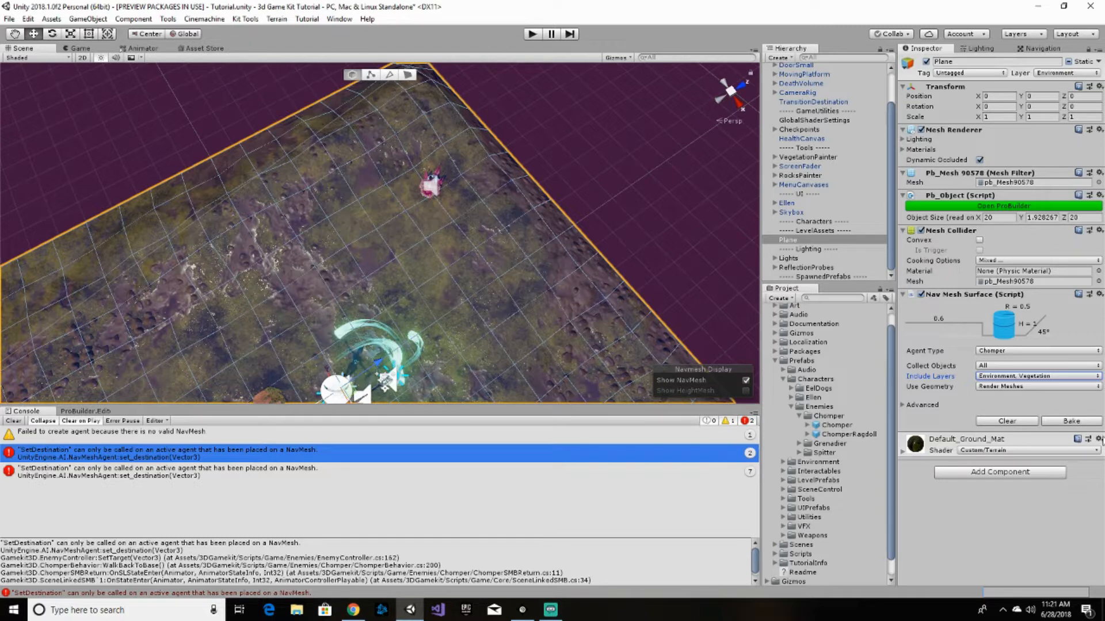
left_click(1068, 422)
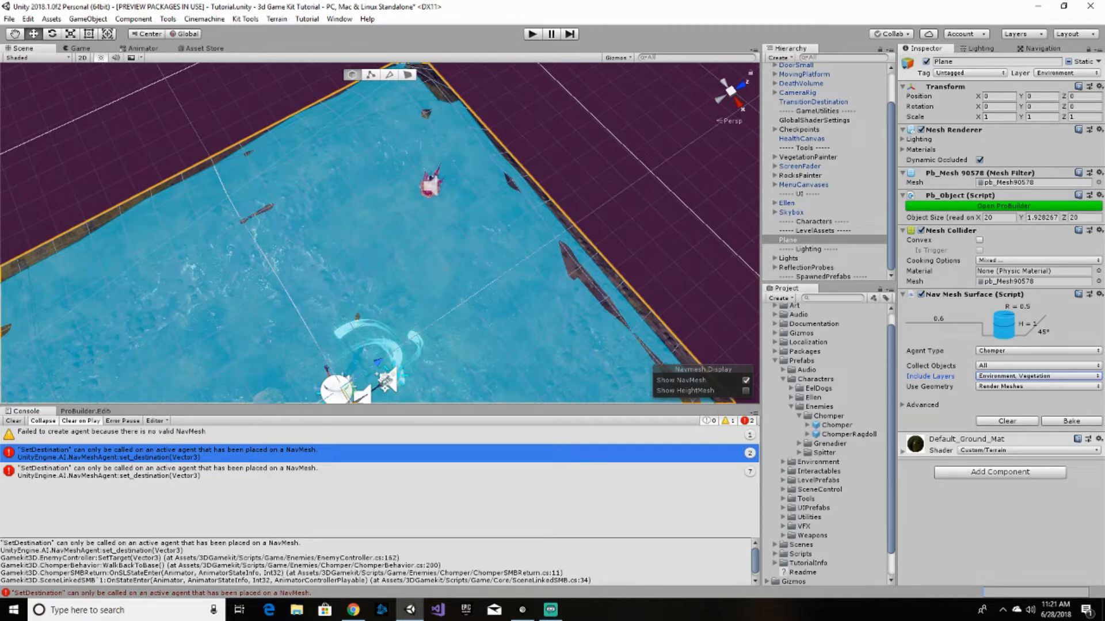
- Playtest the Chomper on the baked NavMesh by approaching and attacking it with Ellen, and stop play mode
left_click(532, 35)
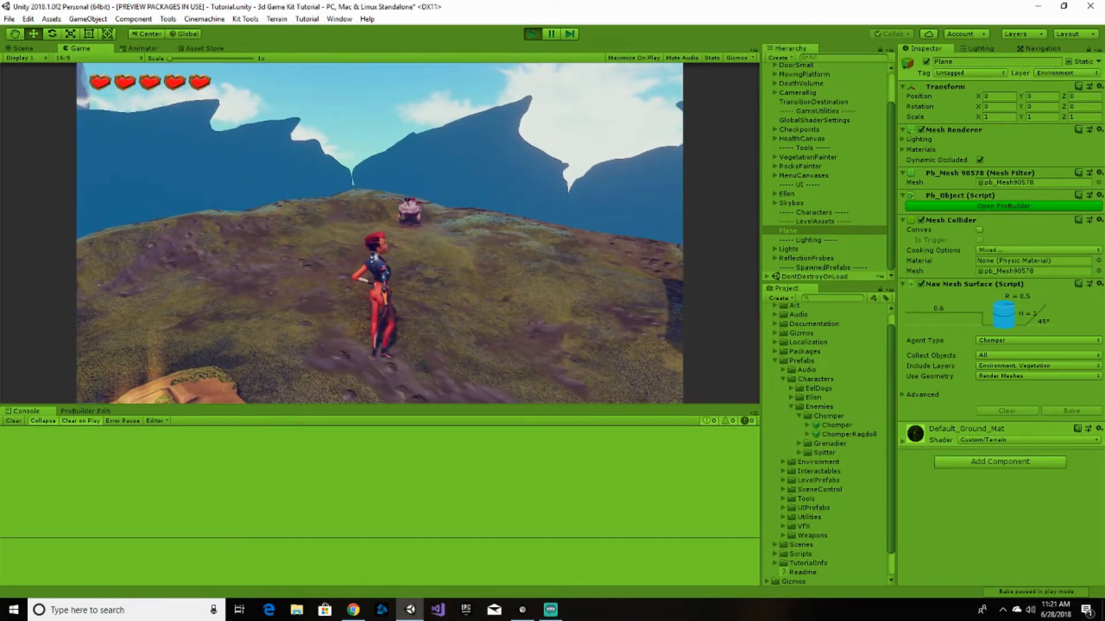
key("w")
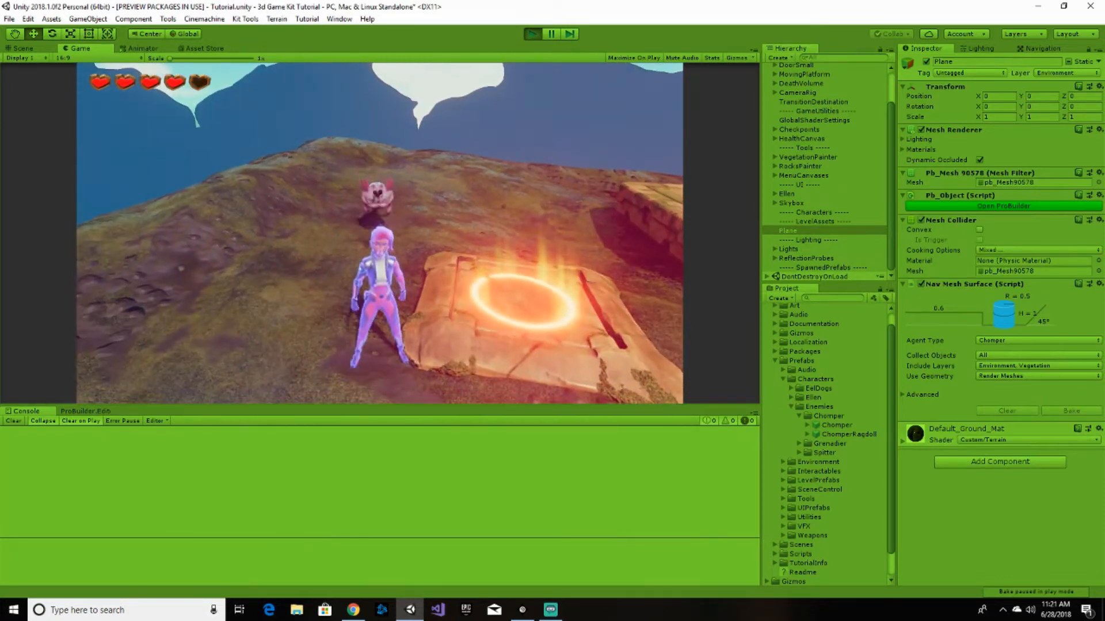
left_click(380, 233)
left_click(380, 233)
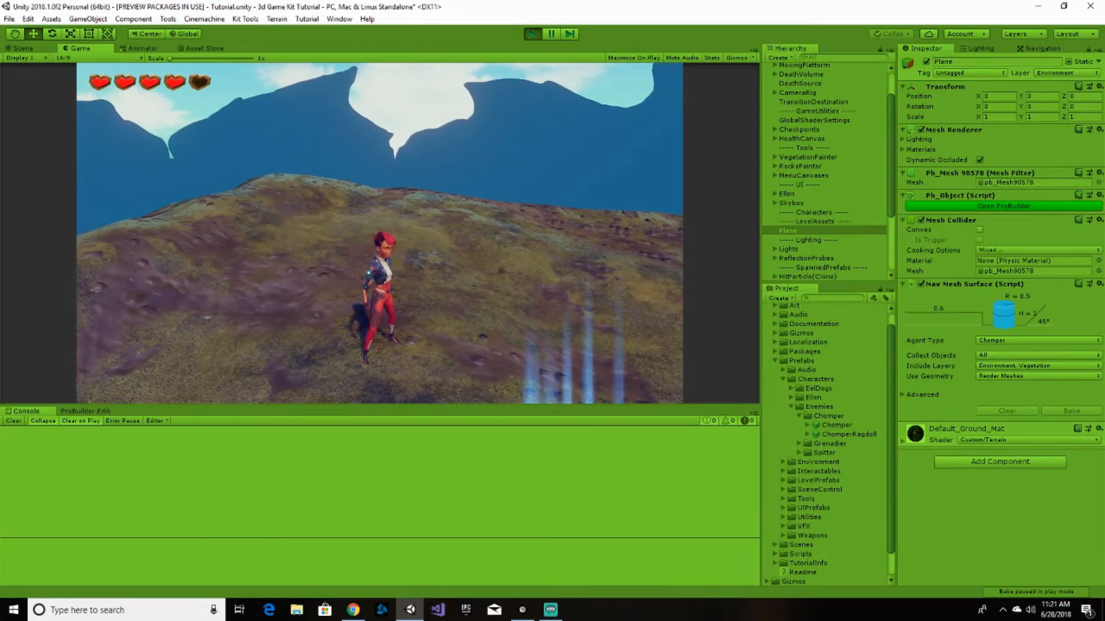
key("Escape")
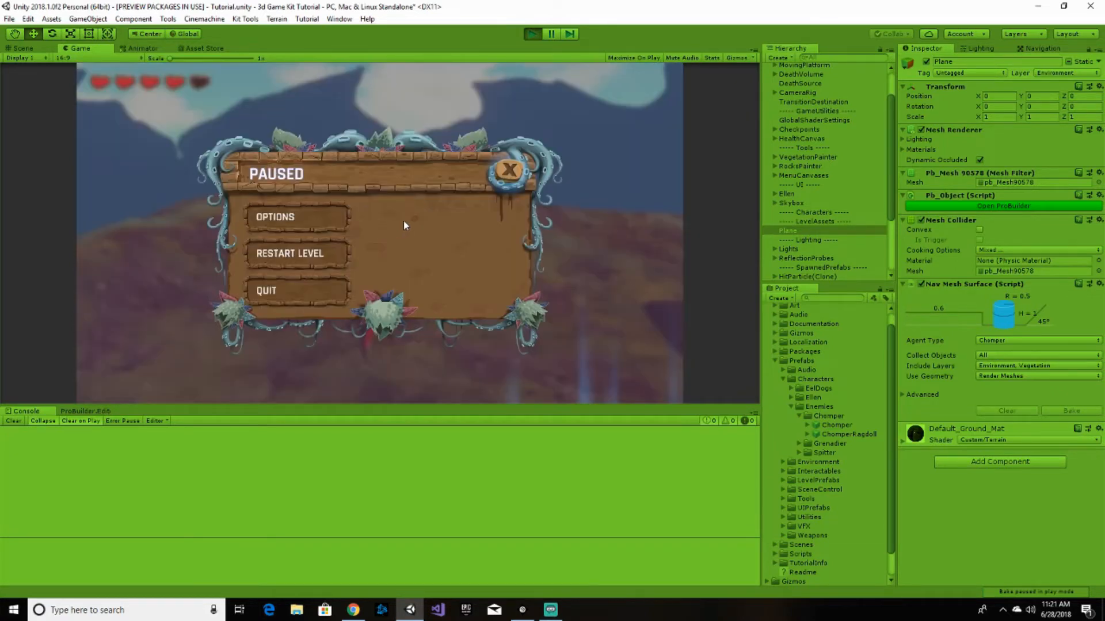
left_click(525, 32)
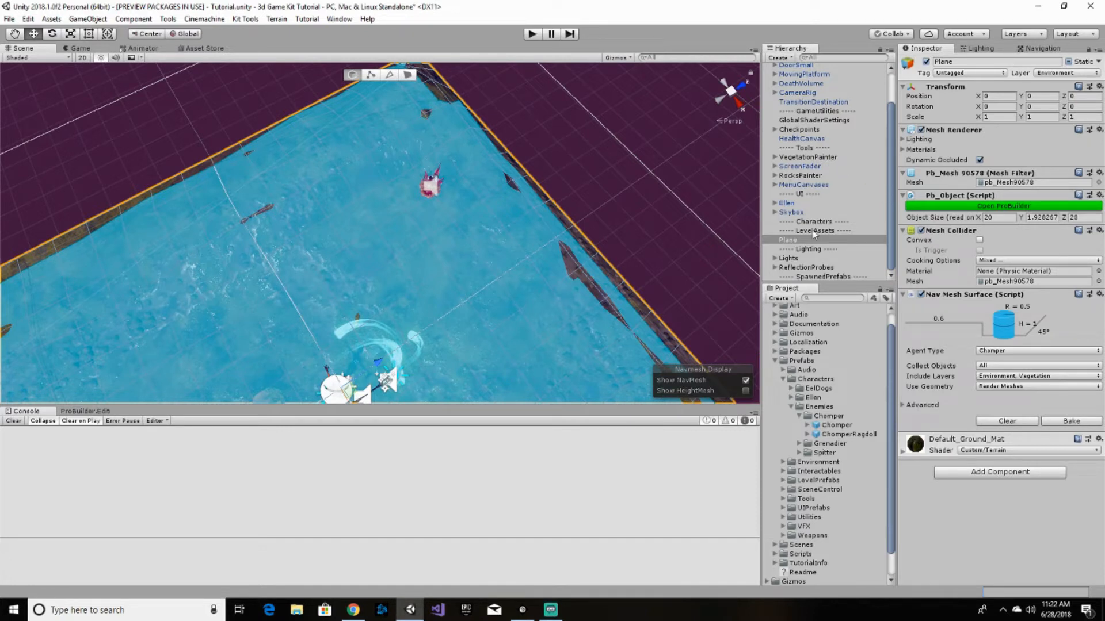
- Set the Chomper's maximum hit points to 3 in its Damageable component
scroll(815, 126, "up", 2)
left_click(805, 86)
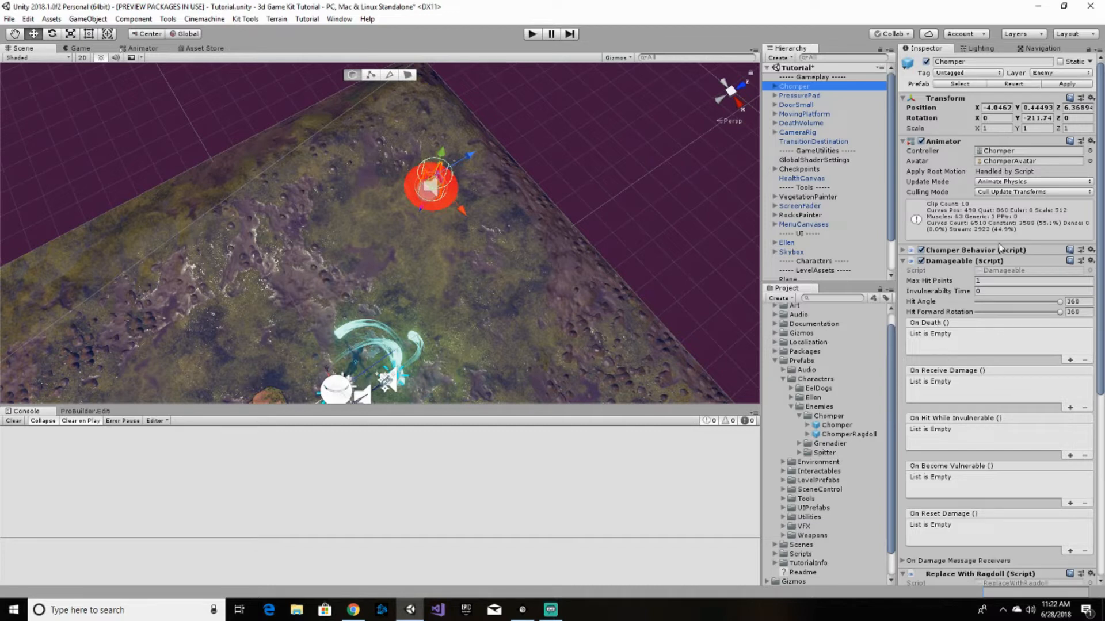
scroll(964, 296, "down", 2)
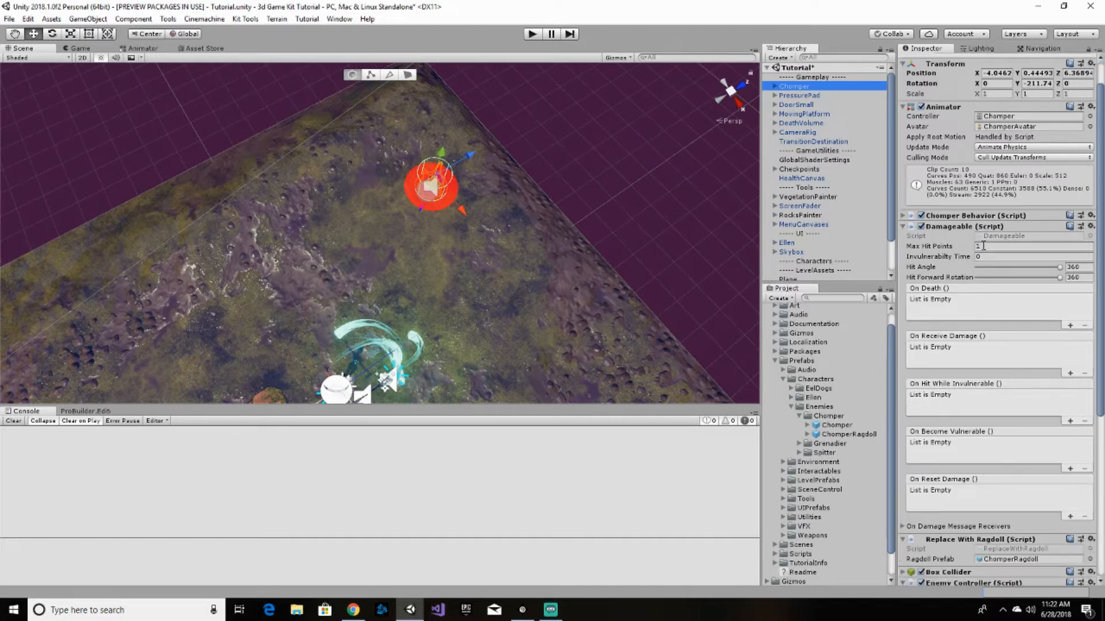
left_click(1090, 246)
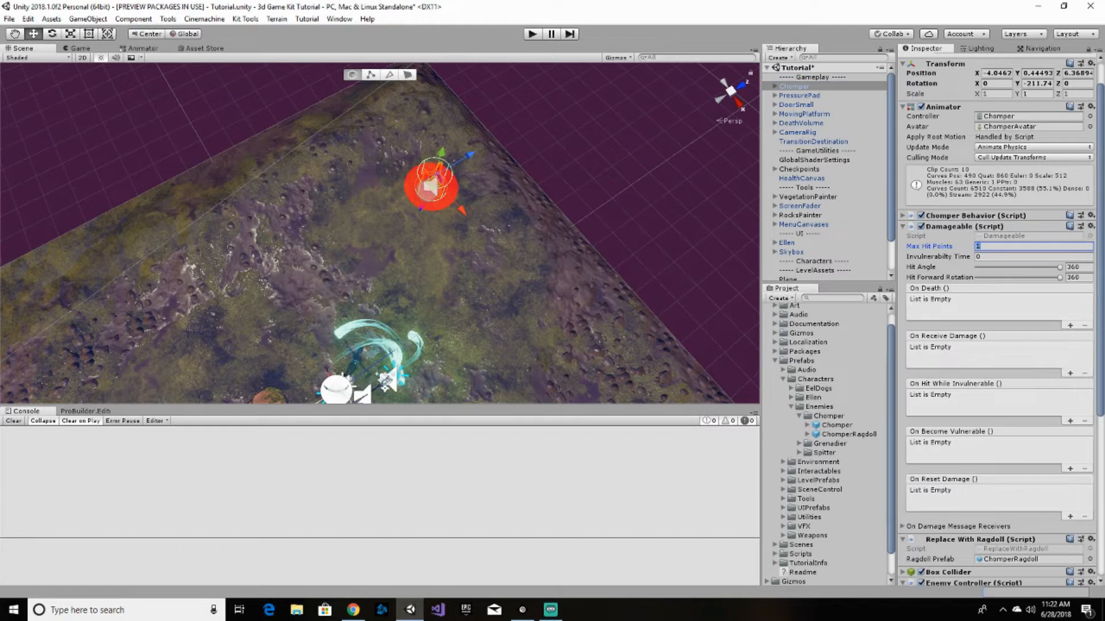
type("3")
key("alt+Tab")
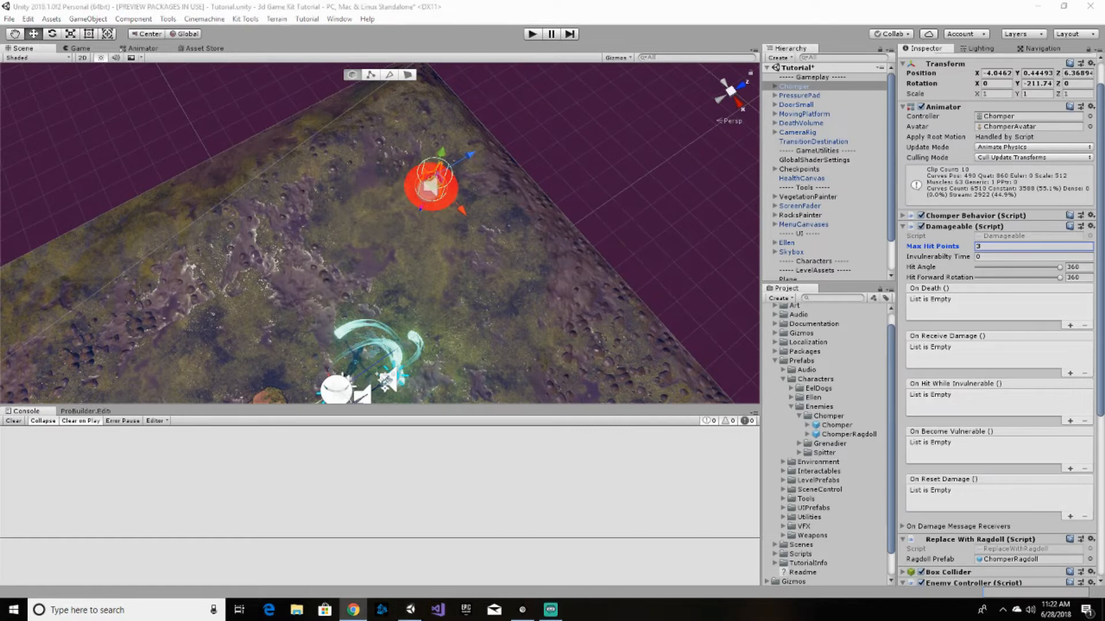
- Playtest fighting the tougher Chomper by luring it toward the pressure pad and striking it repeatedly, and stop play mode
left_click(533, 34)
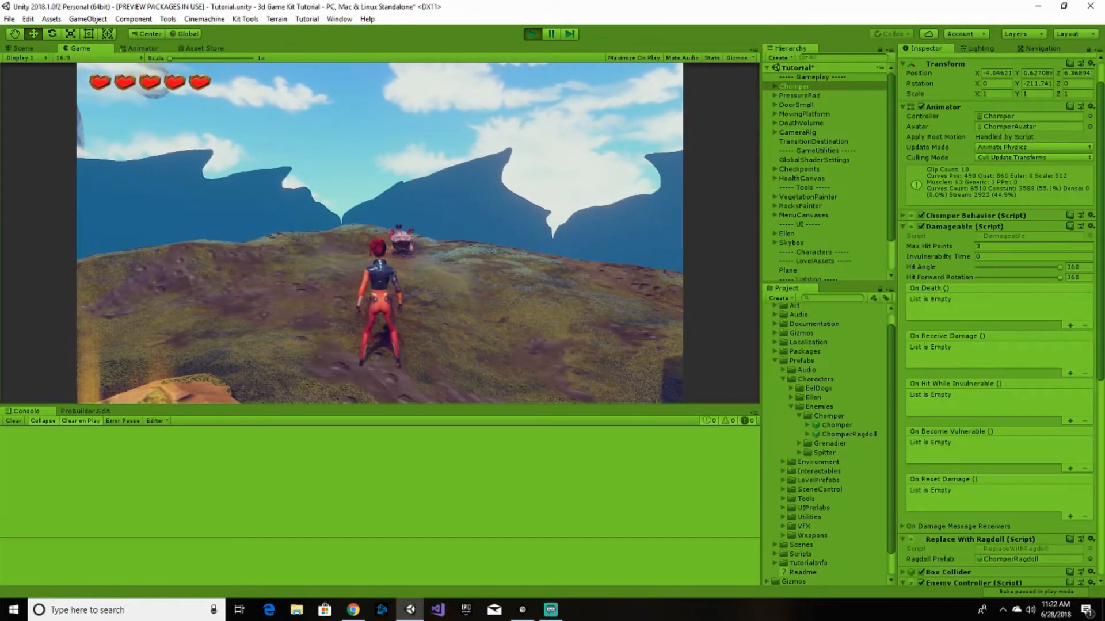
key("w")
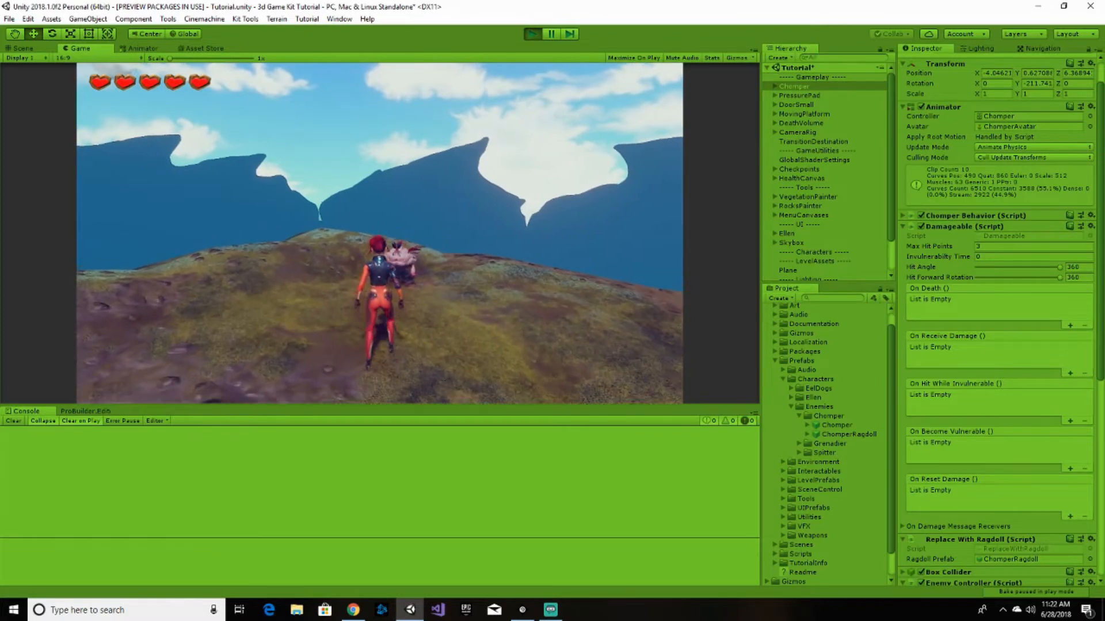
key("a")
key("w")
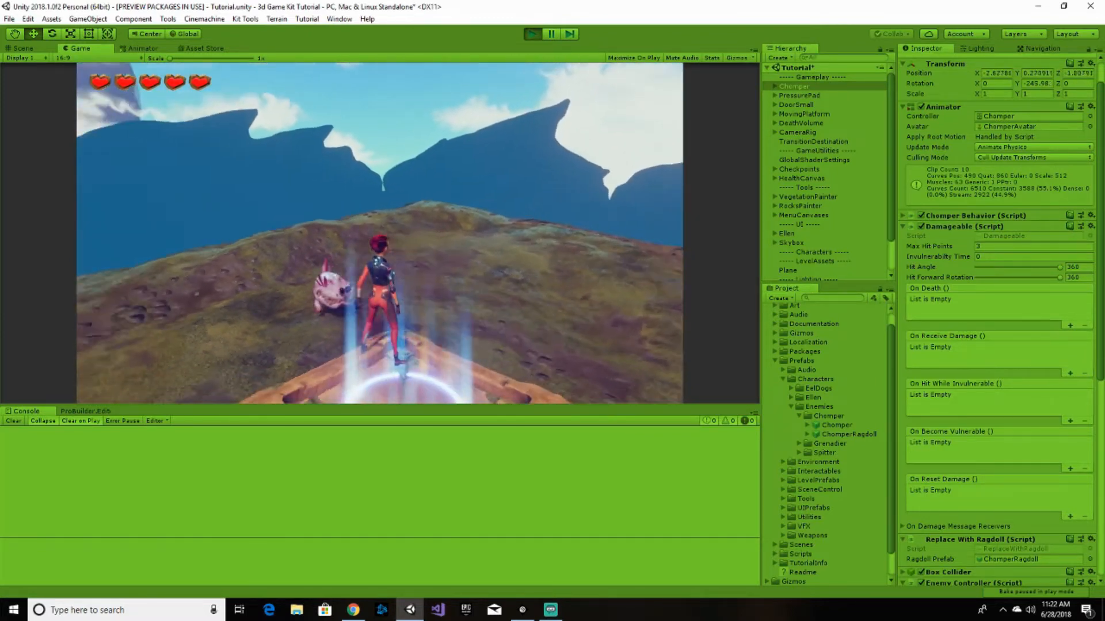
left_click(380, 233)
left_click(380, 233)
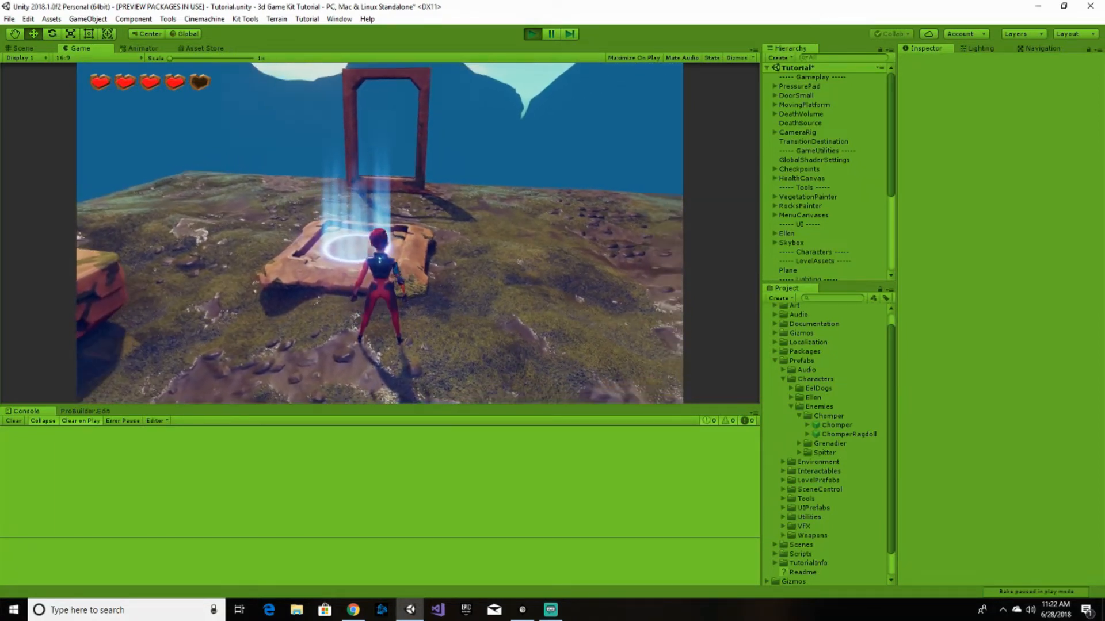
key("Escape")
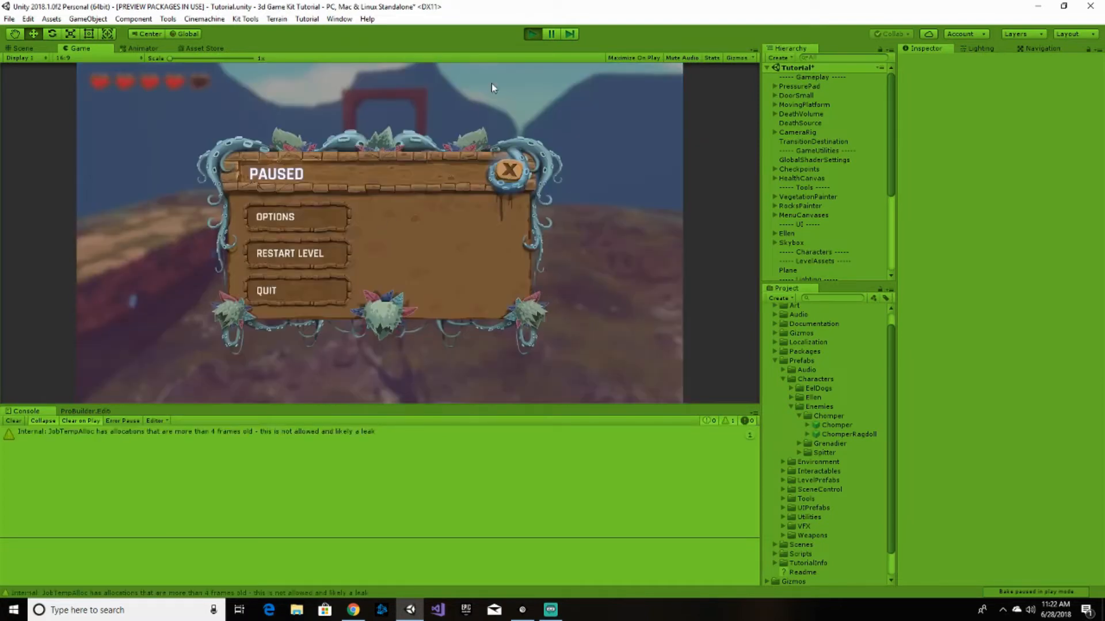
left_click(532, 33)
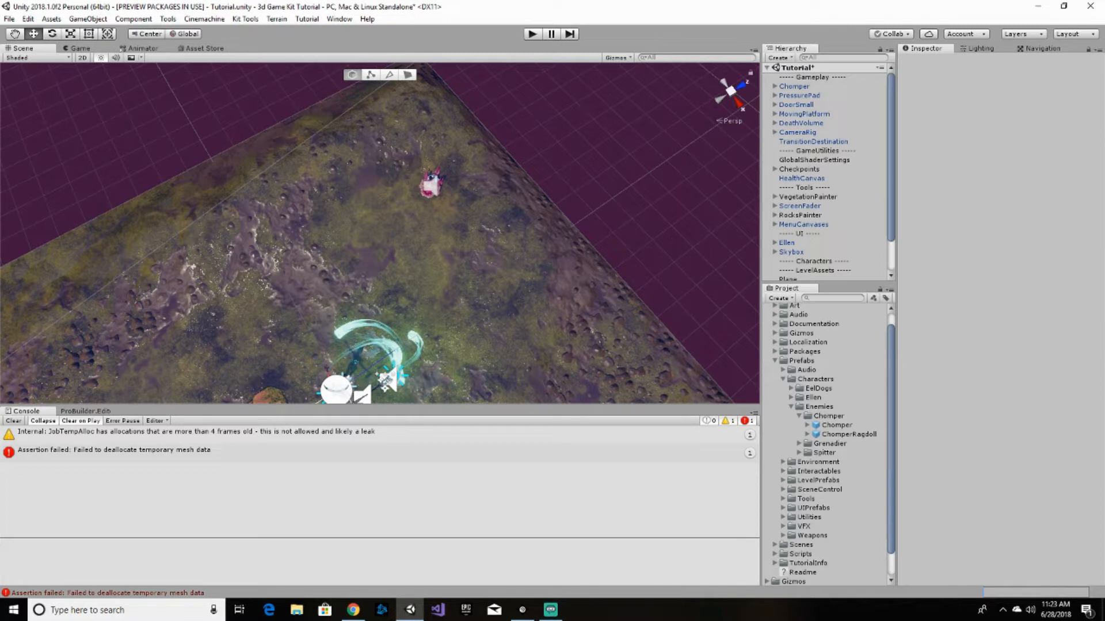
- Place a DestructibleBox prefab from the Interactables folder in the scene near the ground's far corner, beyond the Chomper
left_click(791, 407)
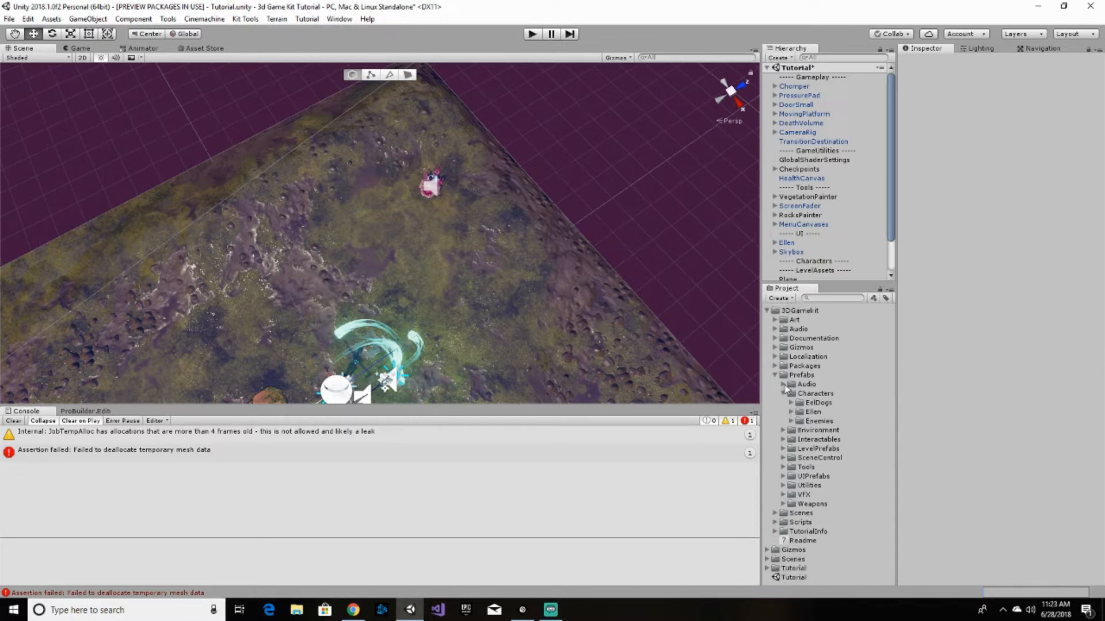
left_click(783, 394)
left_click(784, 412)
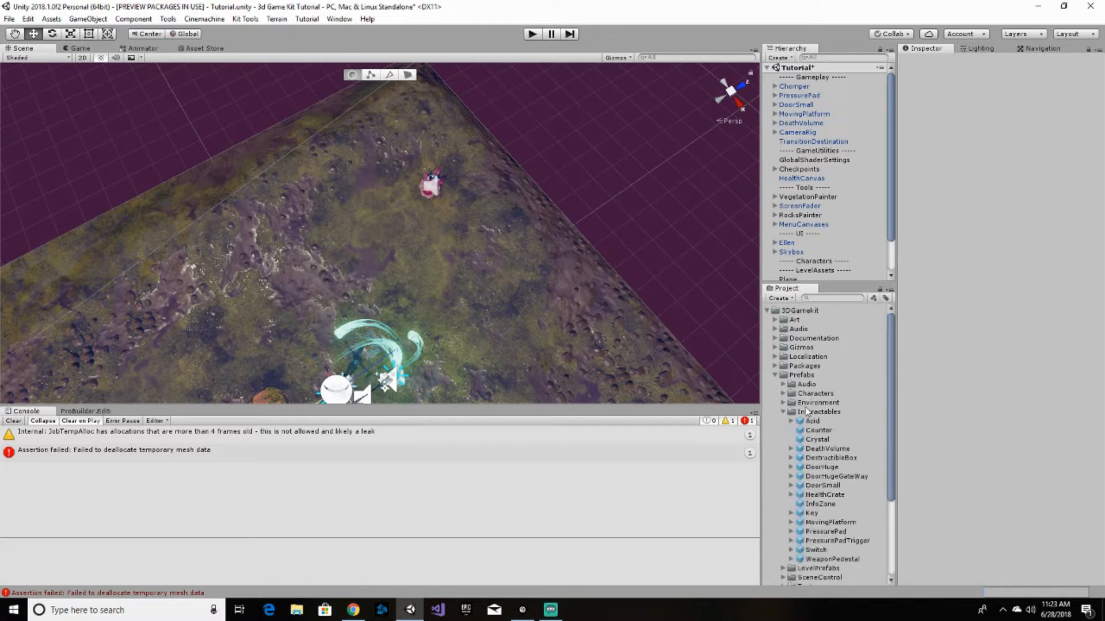
scroll(832, 411, "down", 3)
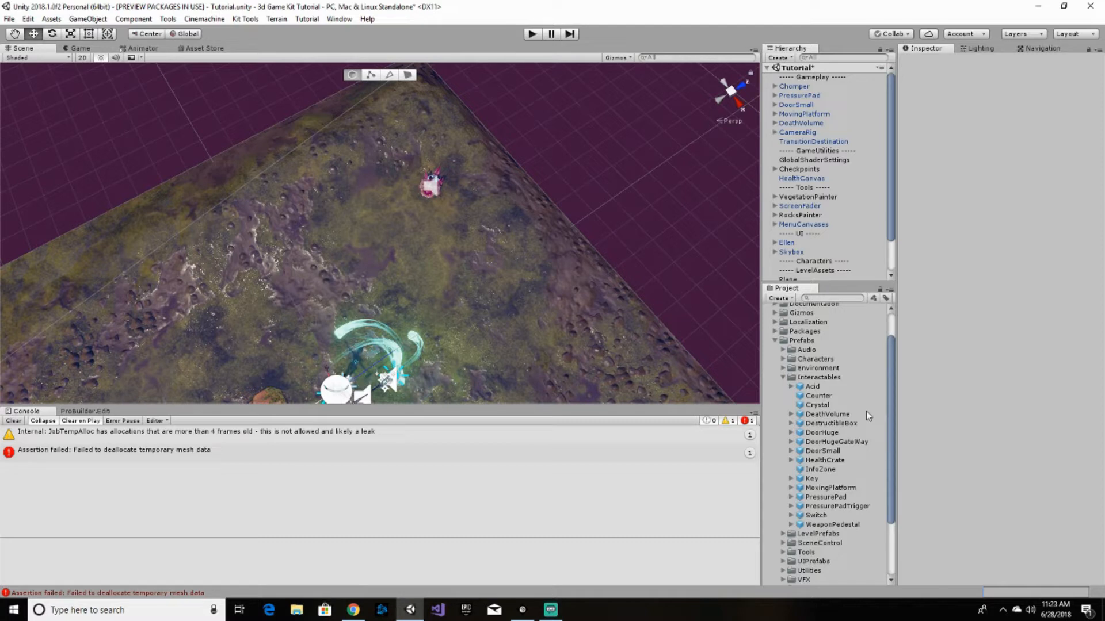
left_click(841, 423)
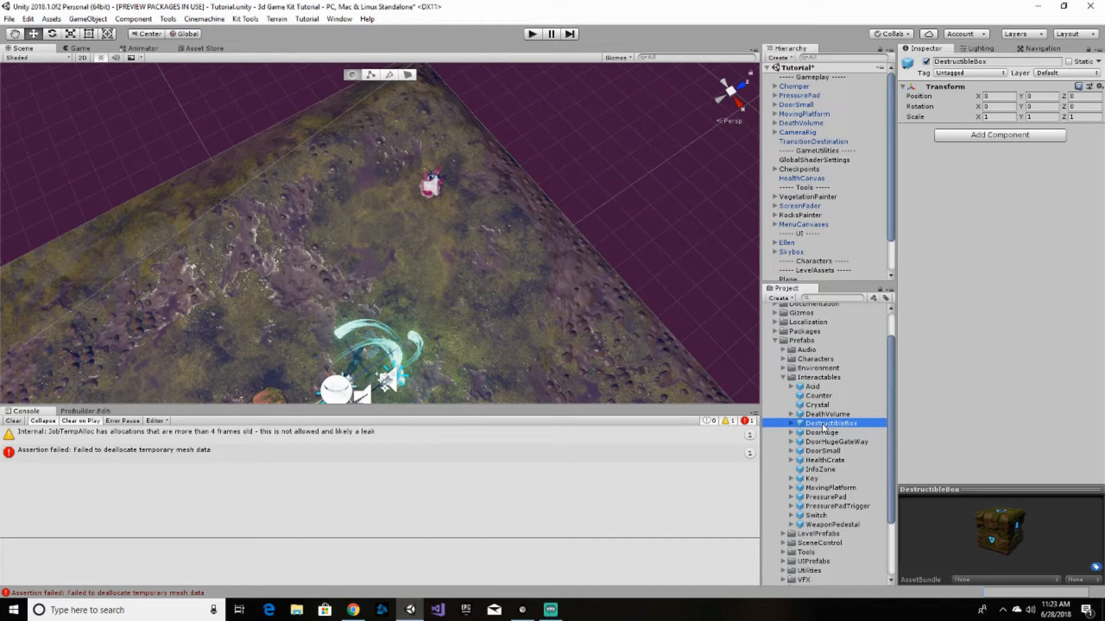
left_click_drag(823, 427, 459, 117)
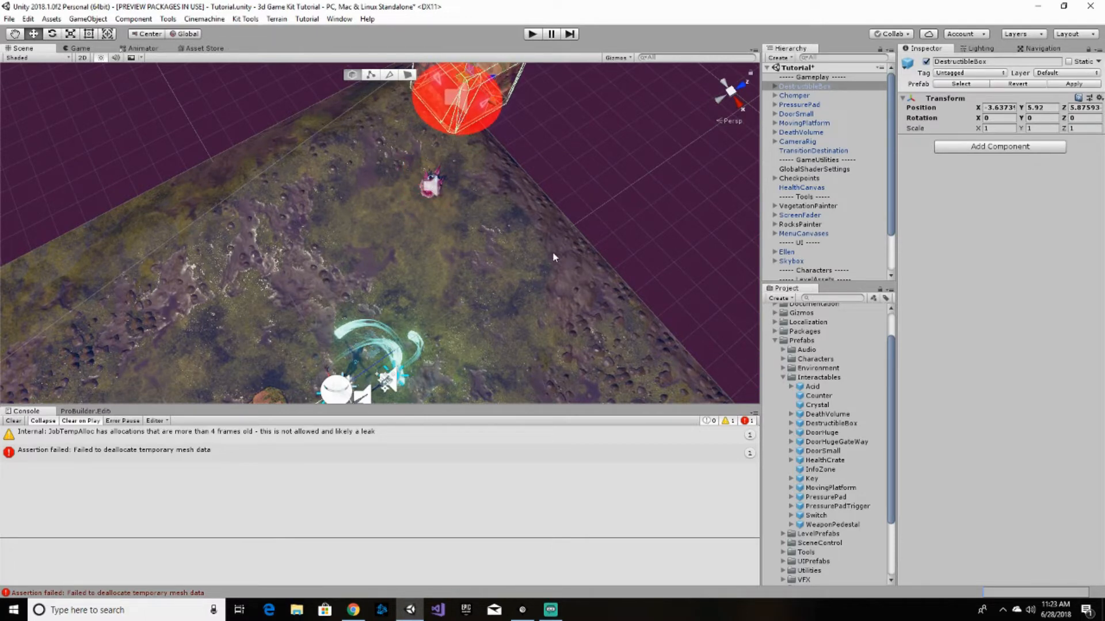
- Raise the destructible box high above the ground to a Y position of about 11.77
left_click_drag(552, 253, 540, 195, "alt")
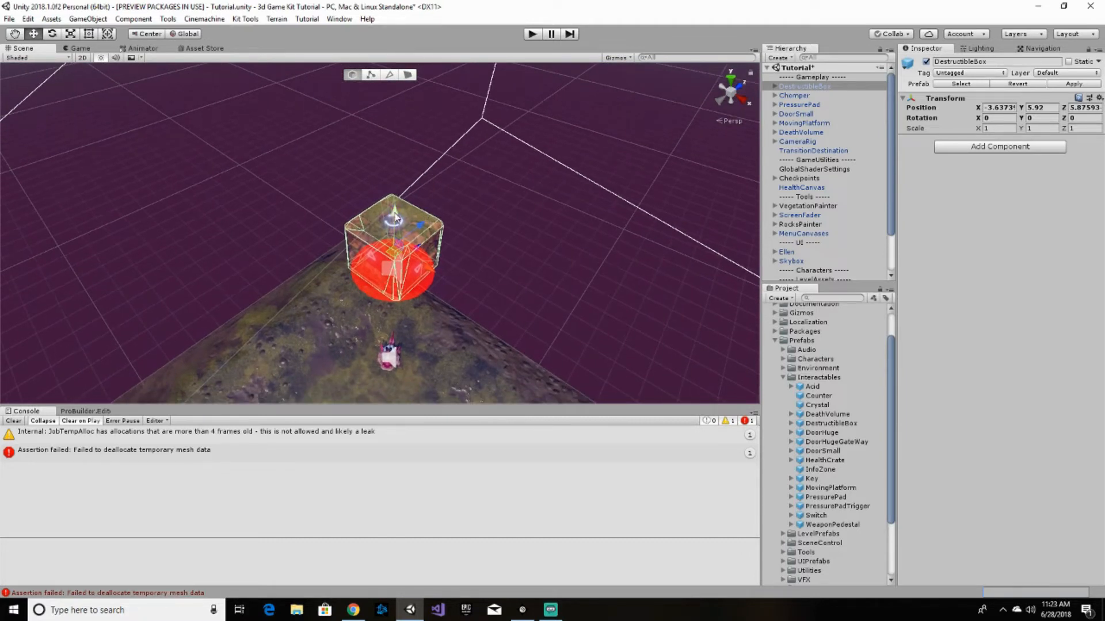
left_click_drag(392, 216, 397, 113)
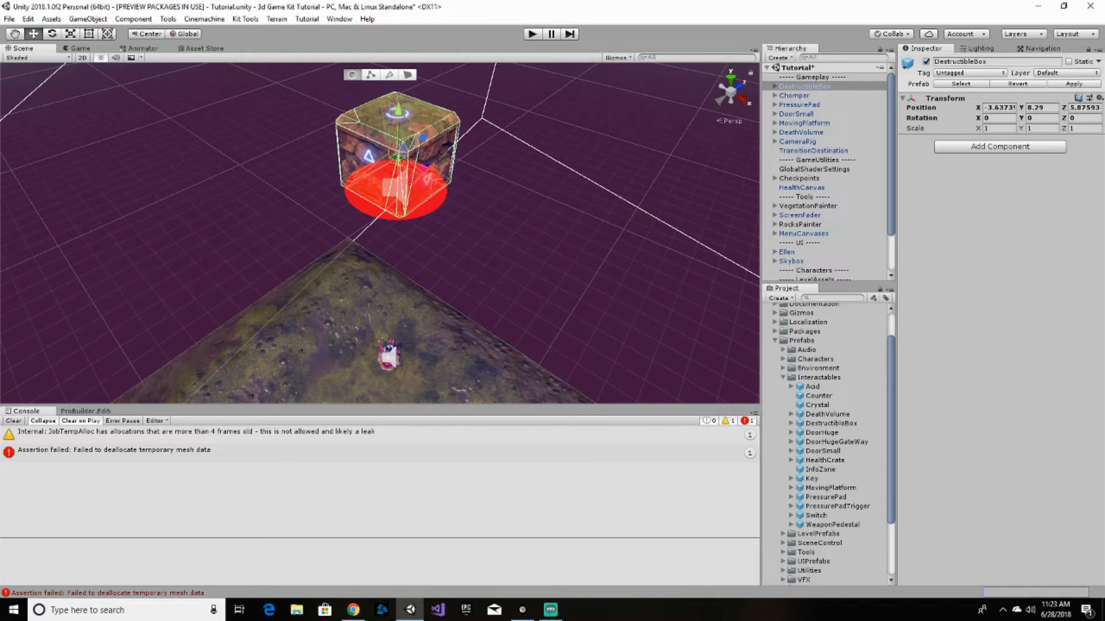
right_click_drag(611, 362, 619, 276)
left_click_drag(380, 291, 391, 133)
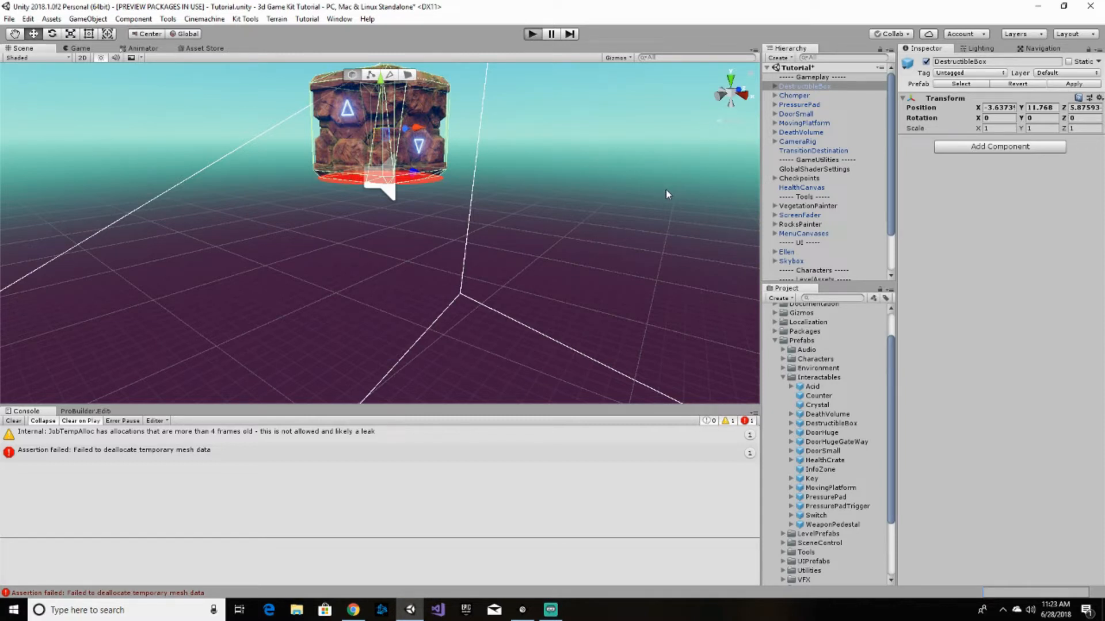
- Playtest the raised box dropping near the Chomper, and stop play mode
key("ctrl+p")
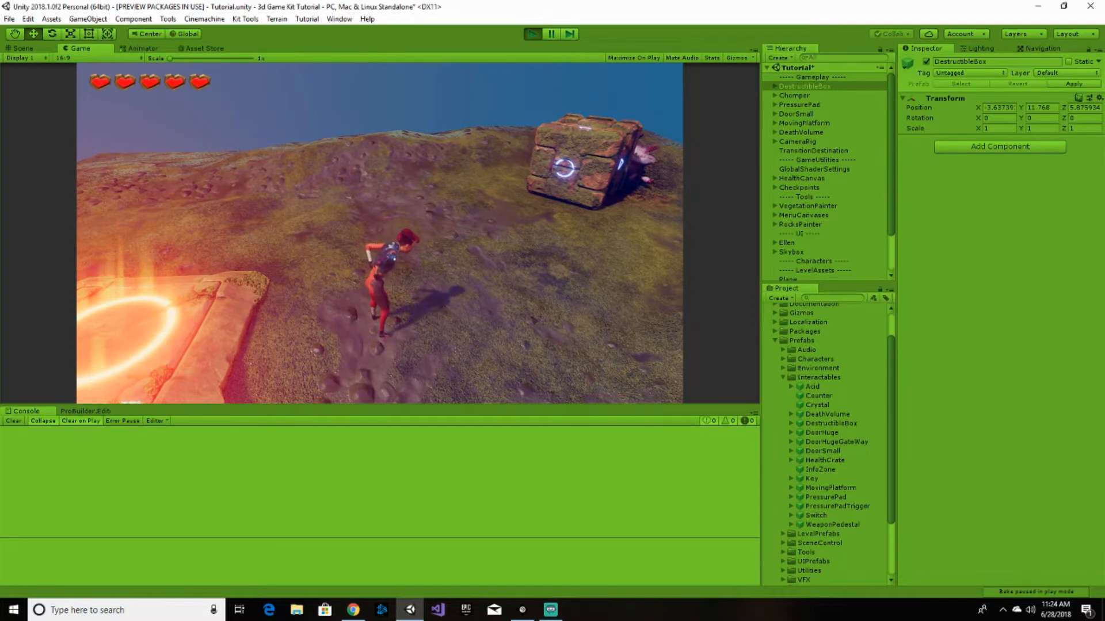
key("Escape")
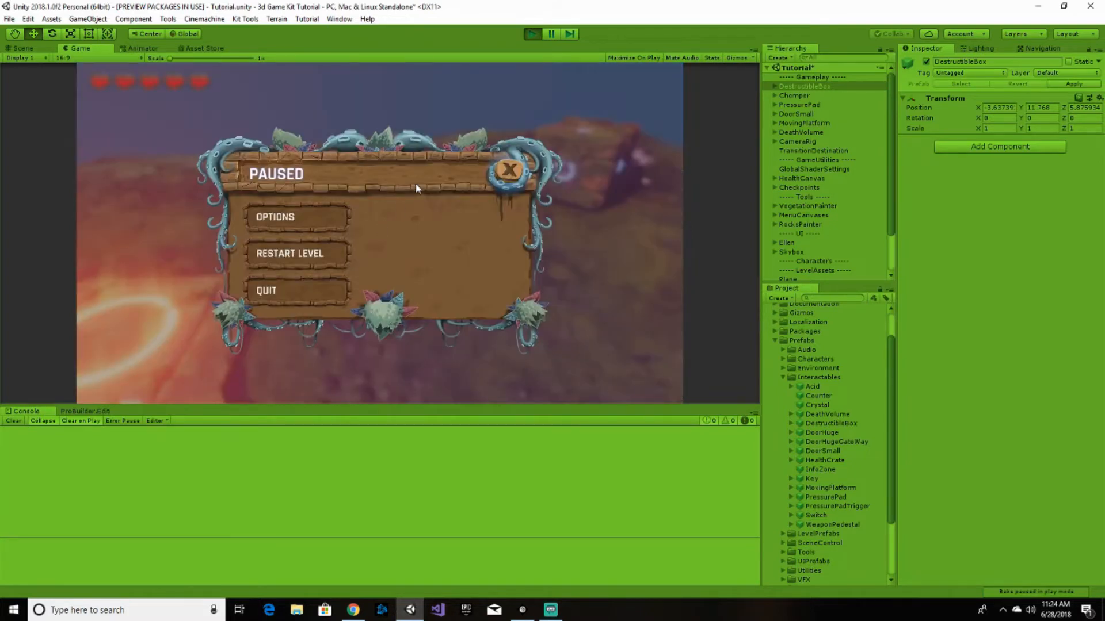
left_click(533, 33)
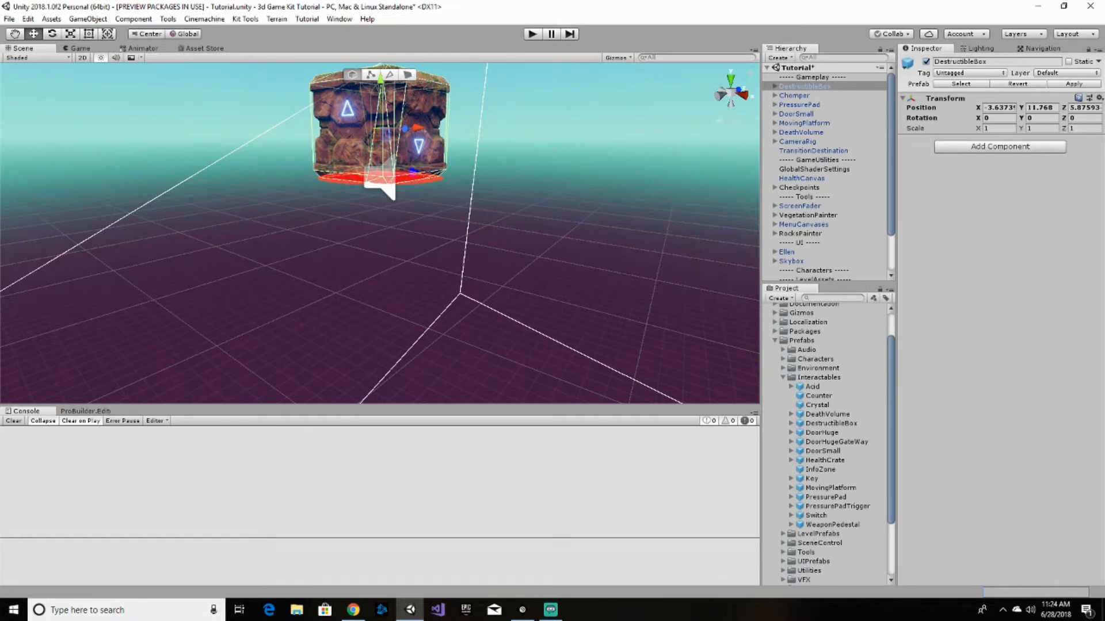
- Add a Box Collider component to the DestructibleBox child object that holds the mesh and Damageable script
left_click(774, 87)
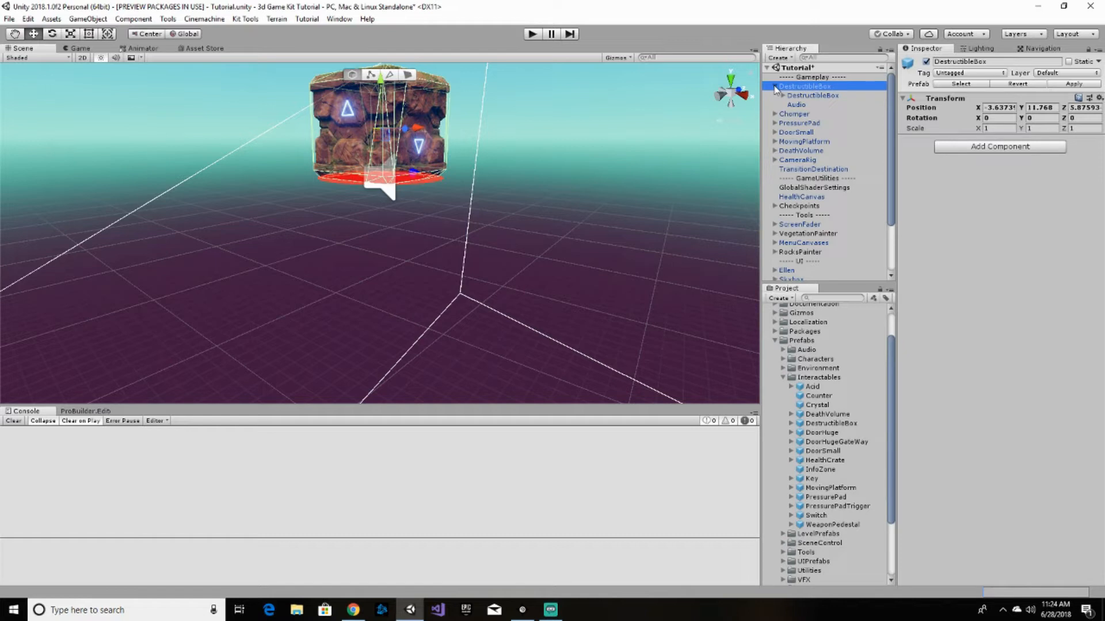
left_click(816, 95)
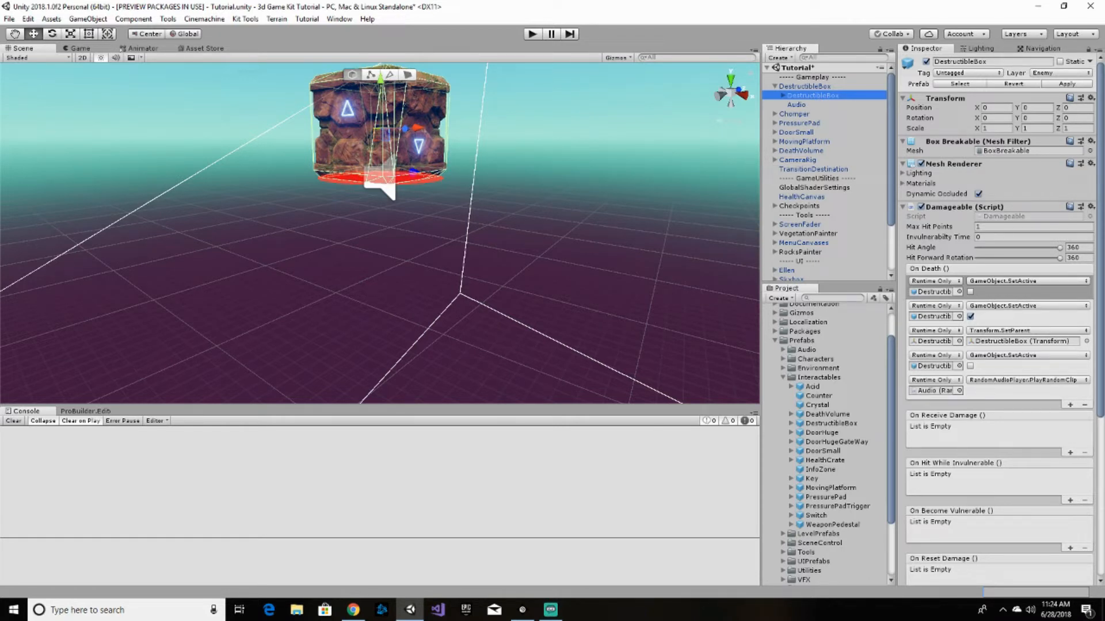
scroll(837, 351, "down", 3)
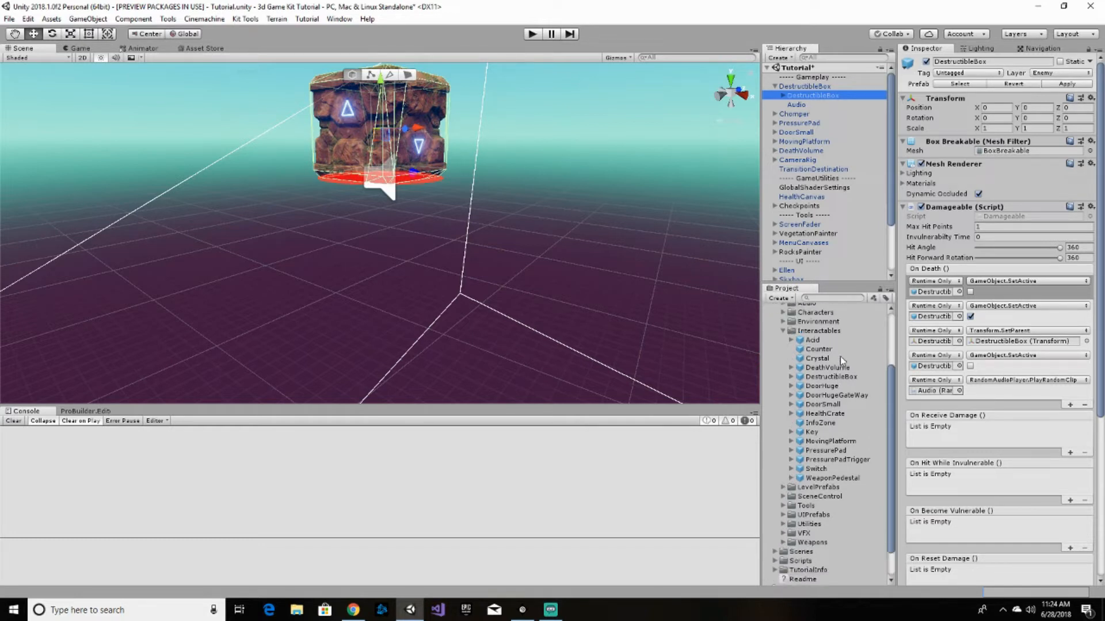
scroll(840, 357, "up", 5)
scroll(991, 360, "down", 8)
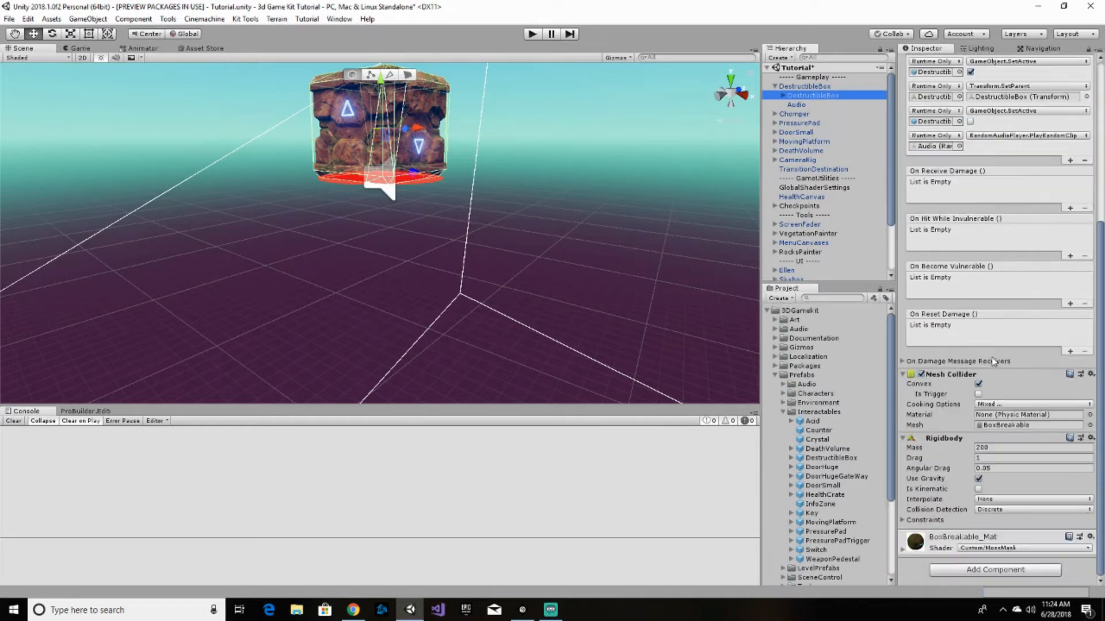
left_click(984, 571)
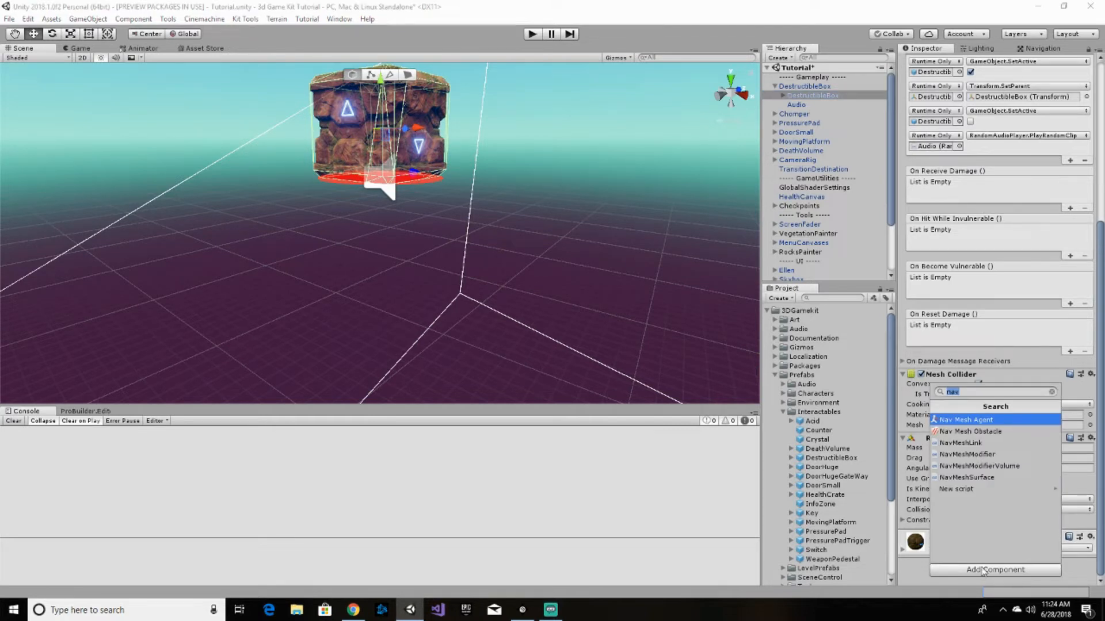
type("b")
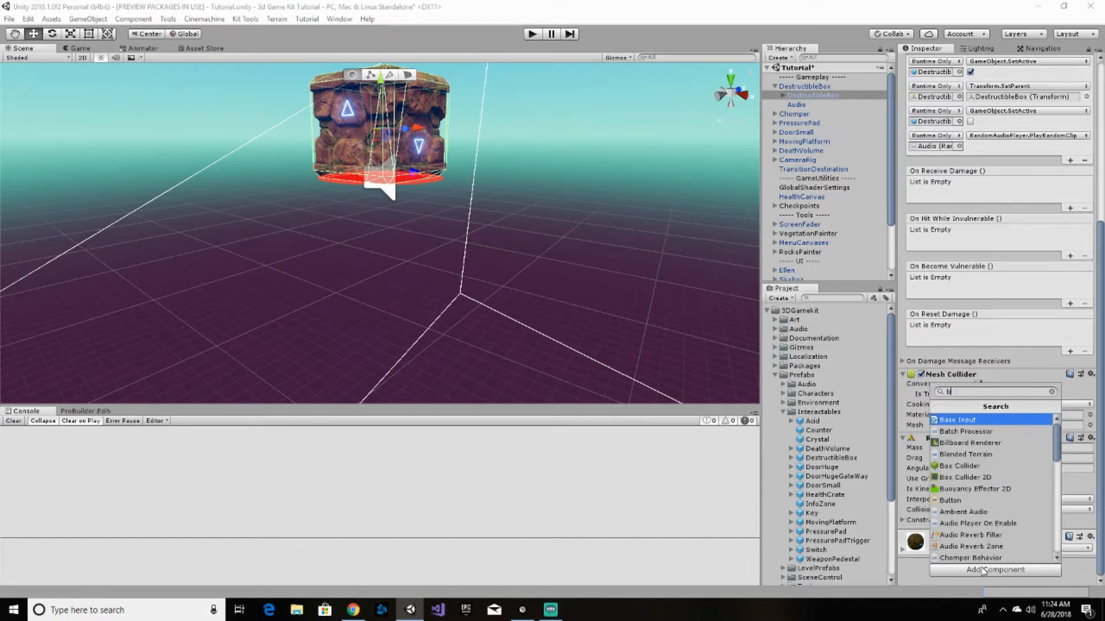
type("ox")
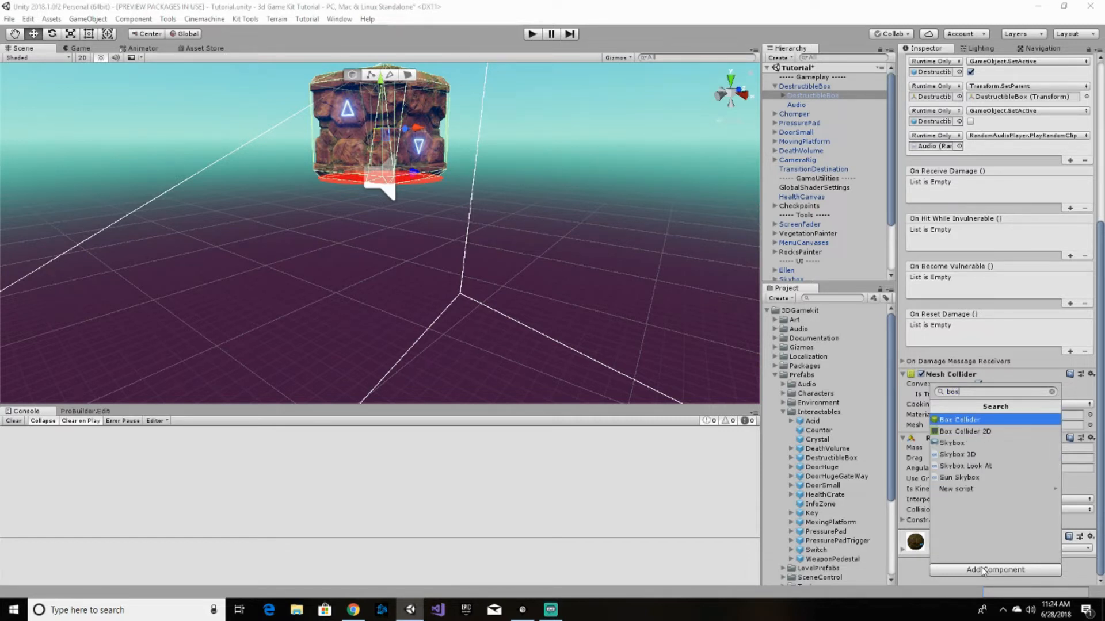
key("Return")
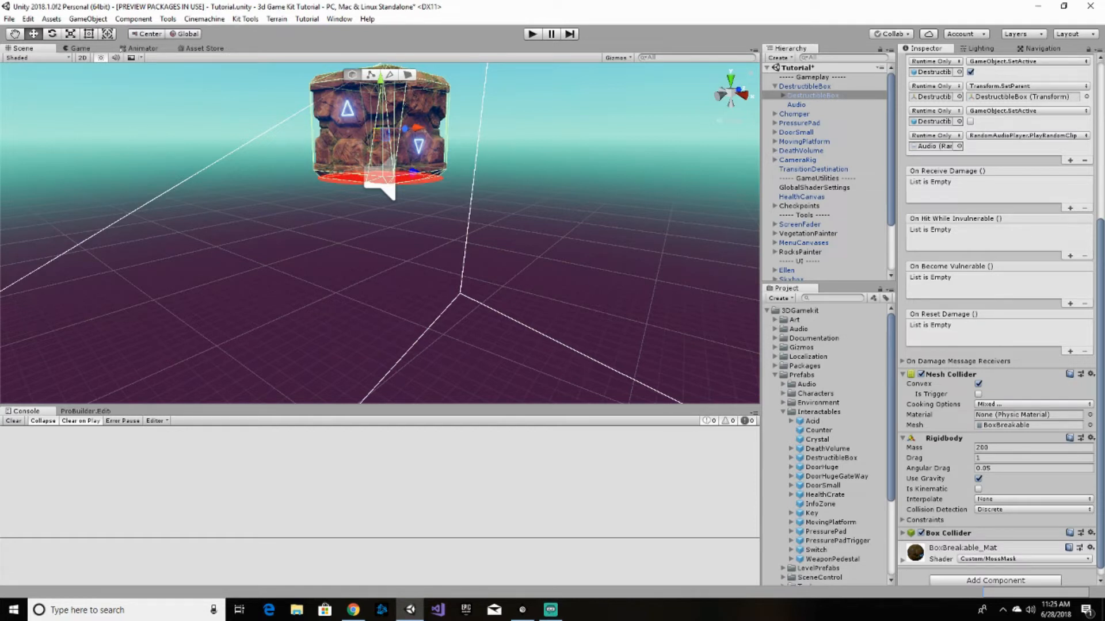
- Make the box's new Box Collider a trigger
left_click(903, 534)
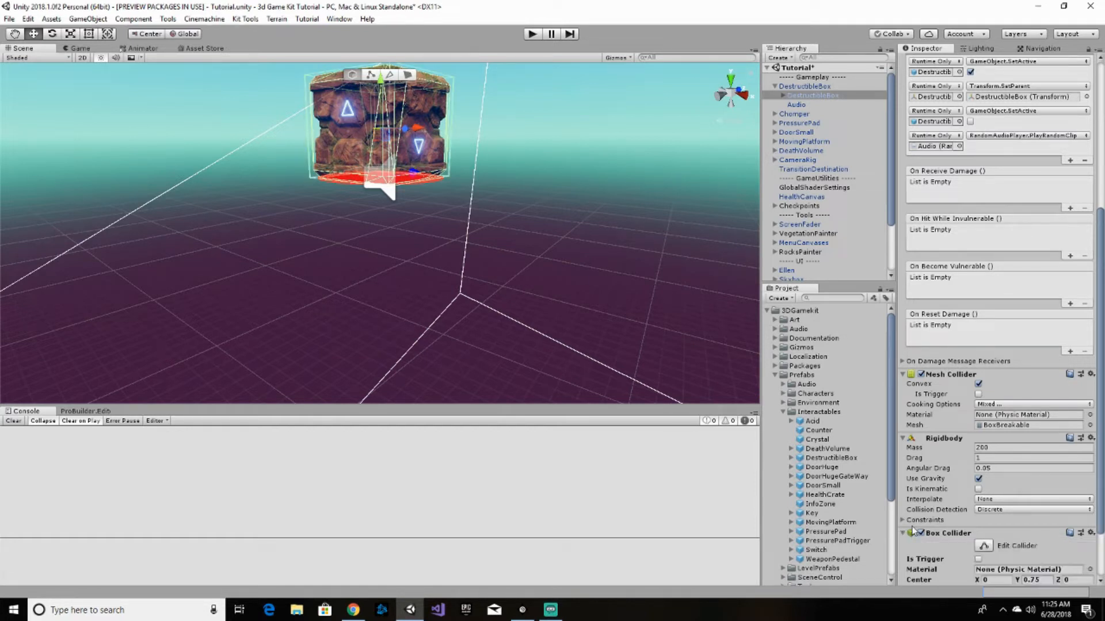
scroll(957, 496, "down", 3)
left_click(978, 490)
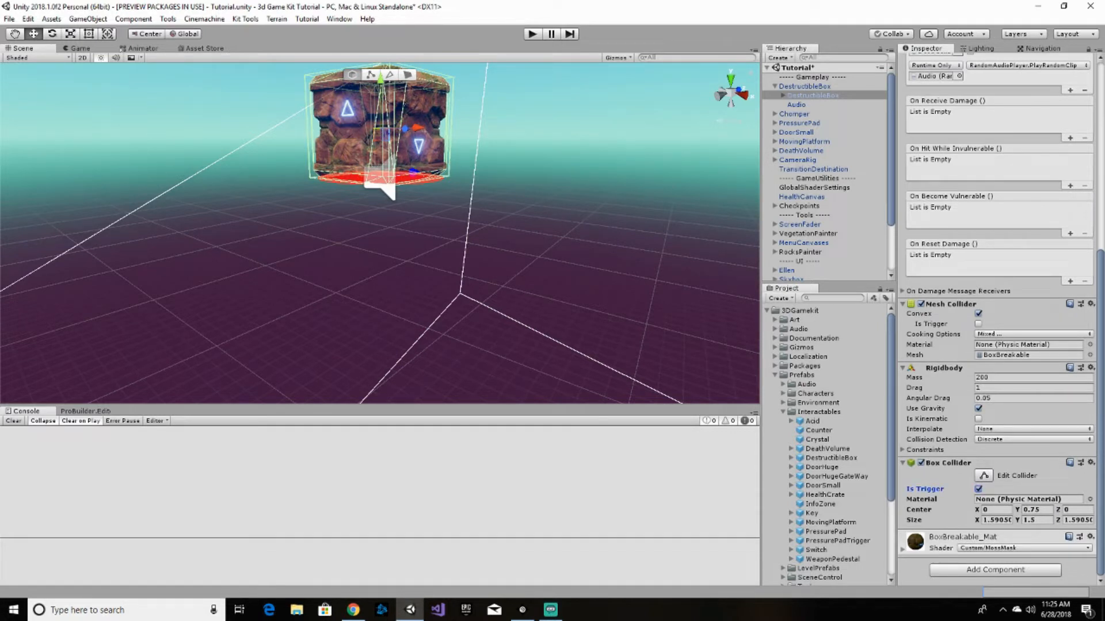
- Add a Contact Damager component to the DestructibleBox child object and set its damage amount to 3
left_click(984, 570)
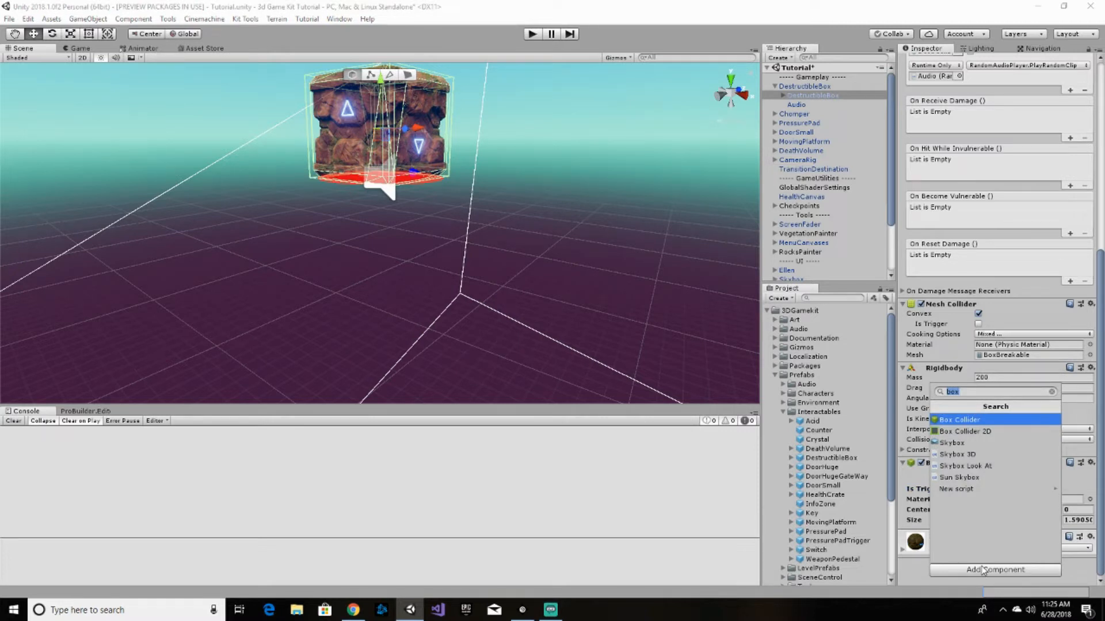
type("con")
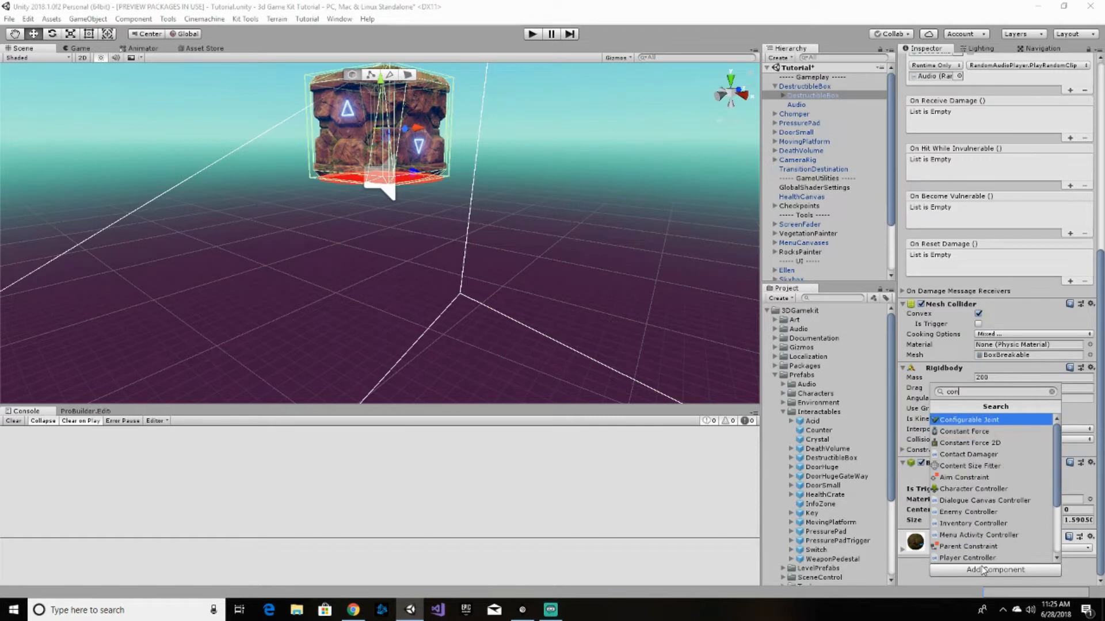
type("ta")
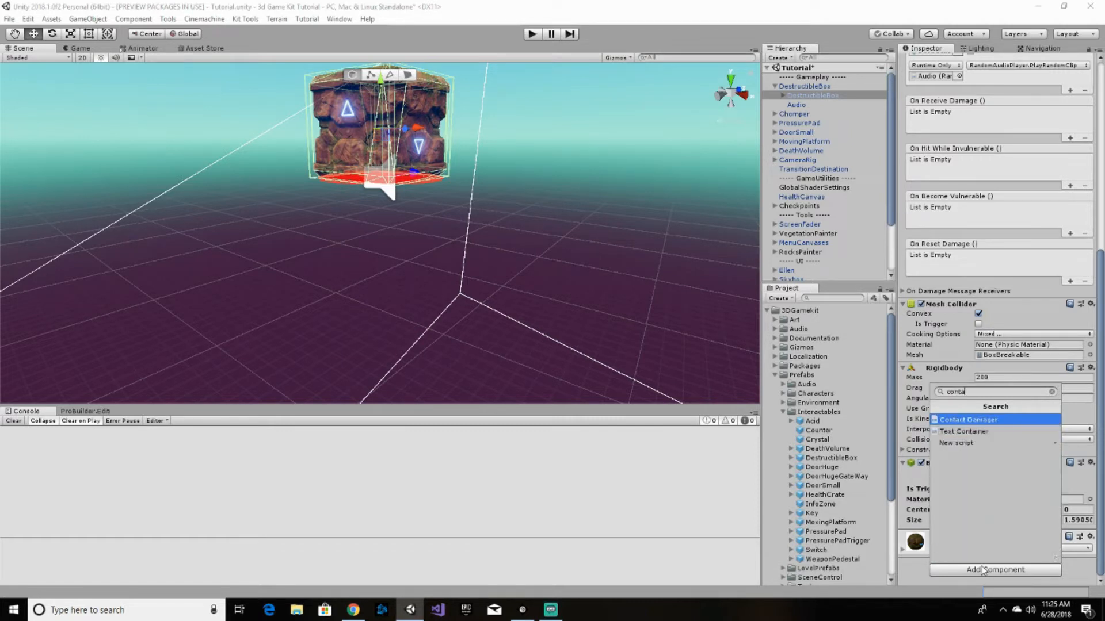
key("Return")
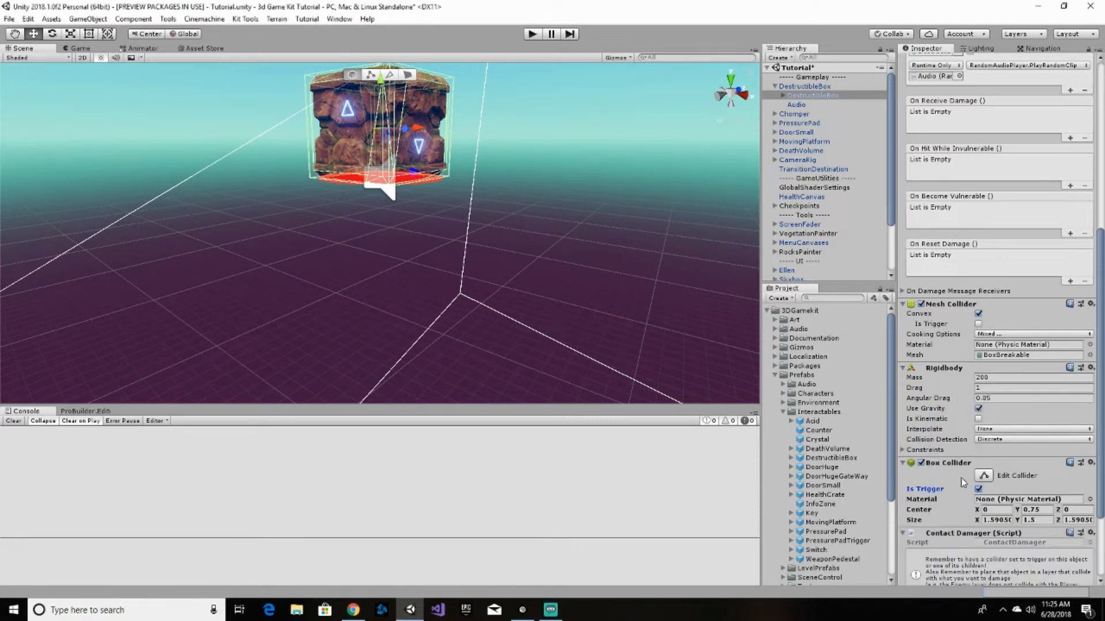
scroll(960, 477, "down", 3)
left_click(990, 509)
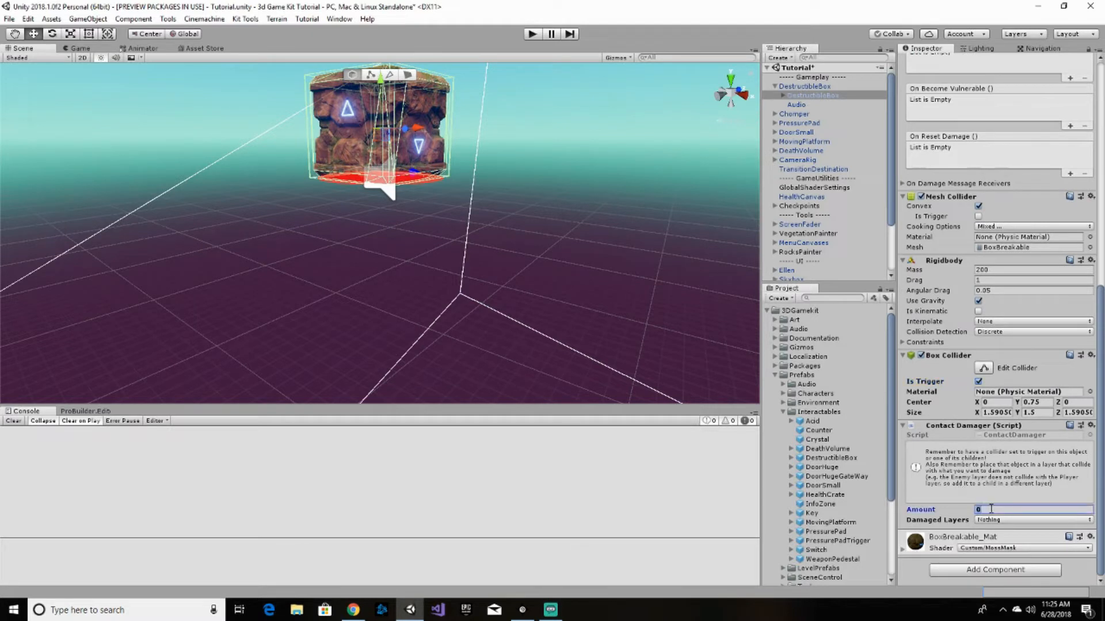
type("3")
- Limit the box's Contact Damager to the Enemy layer by clearing the damaged layers and choosing only Enemy
left_click(1003, 521)
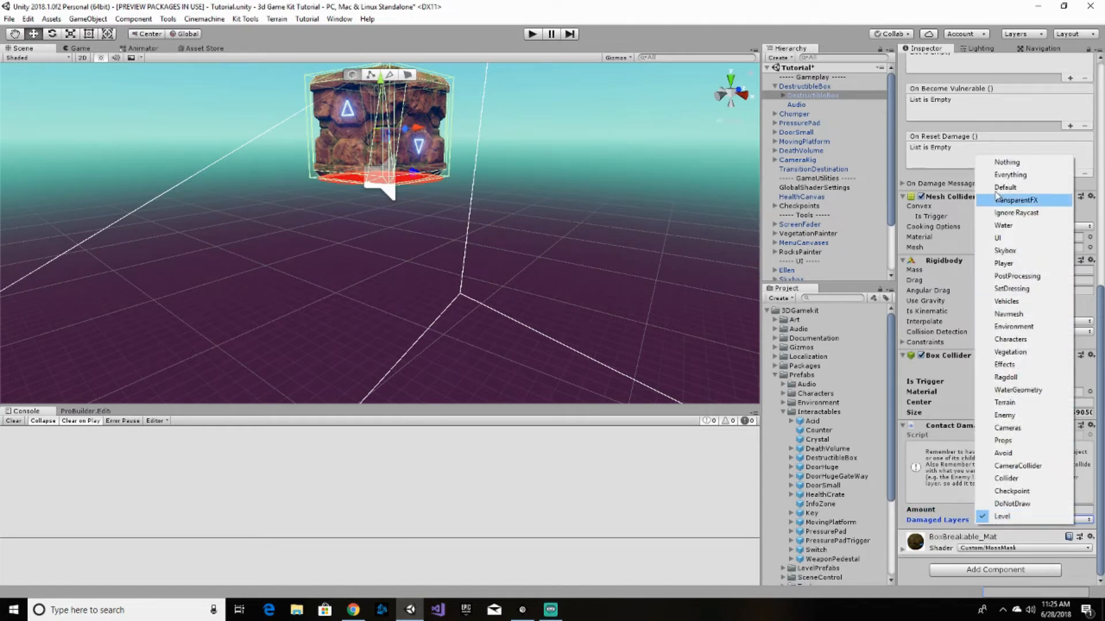
left_click(1007, 162)
left_click(1026, 521)
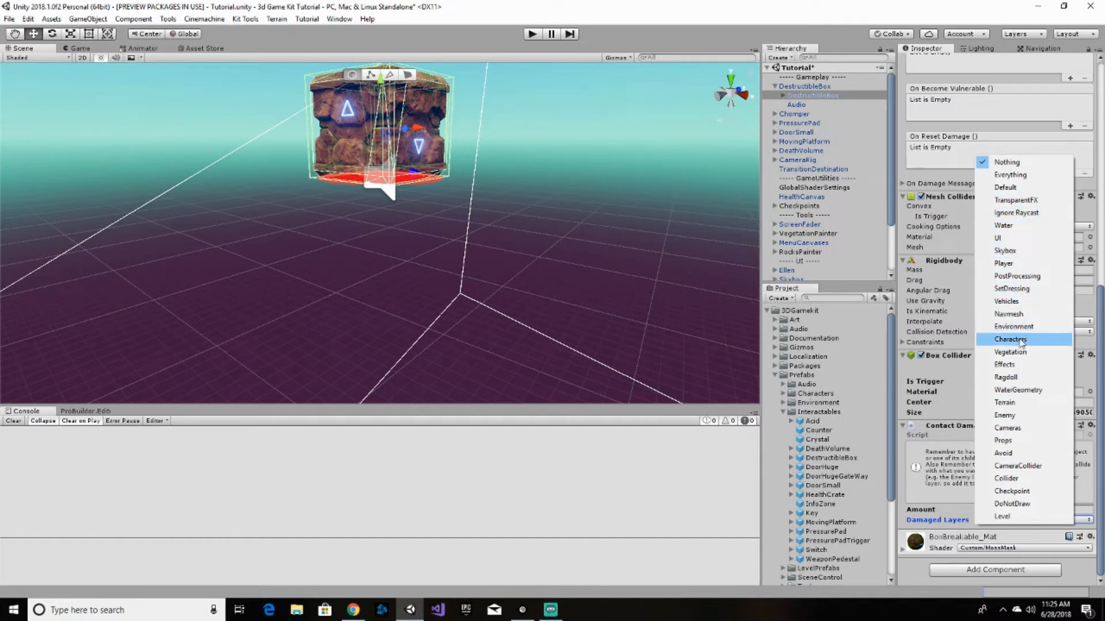
left_click(1019, 417)
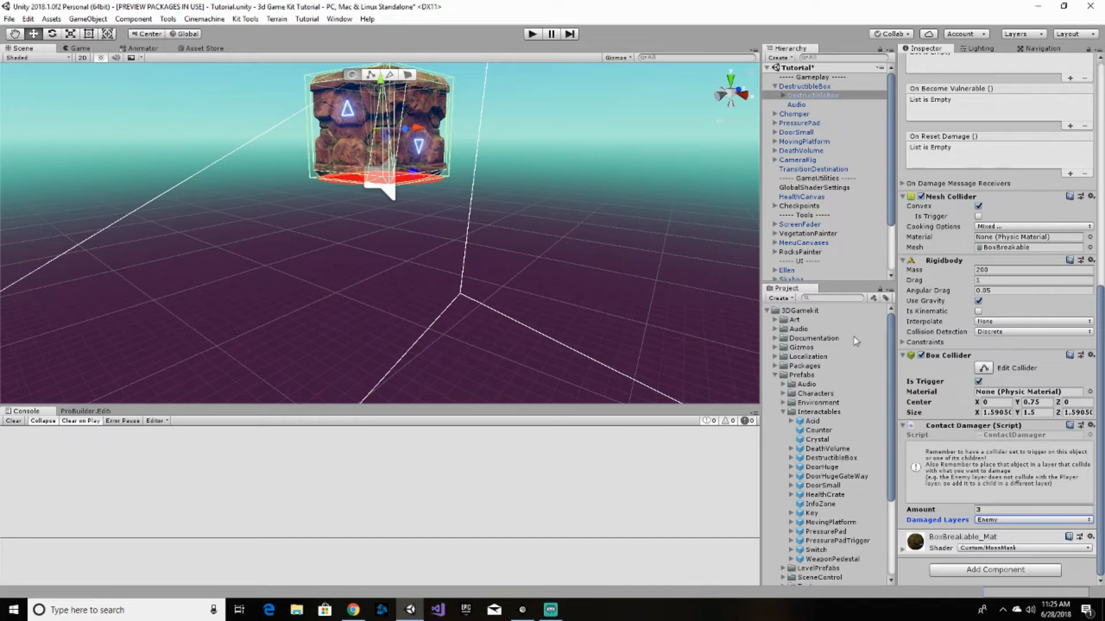
- Playtest dropping the damaging box on the Chomper, and stop play mode
left_click(532, 36)
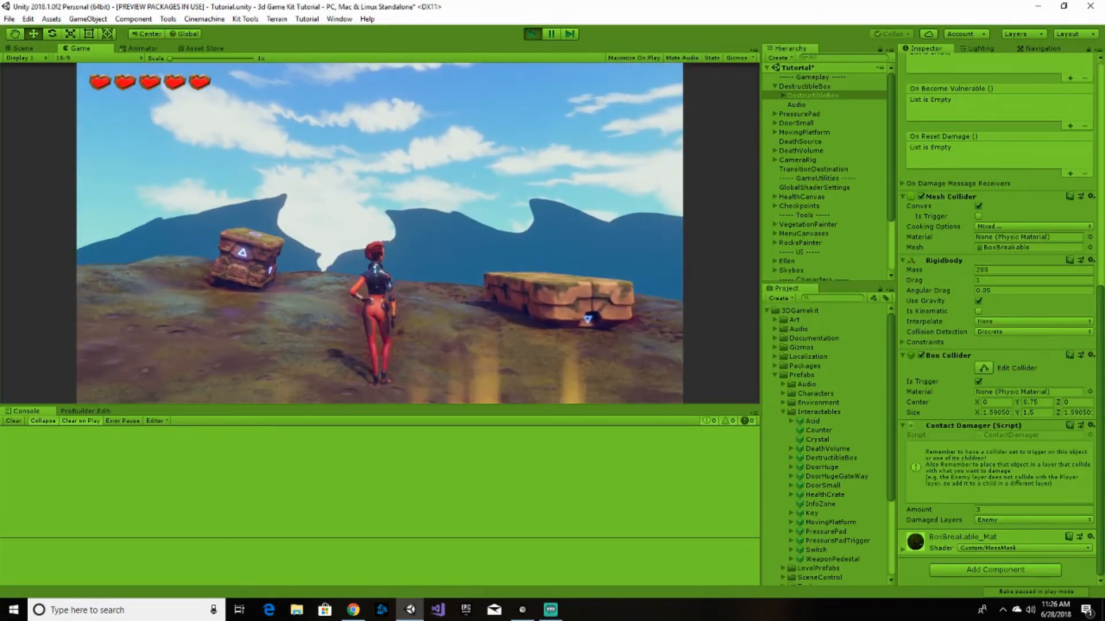
key("Escape")
left_click(530, 36)
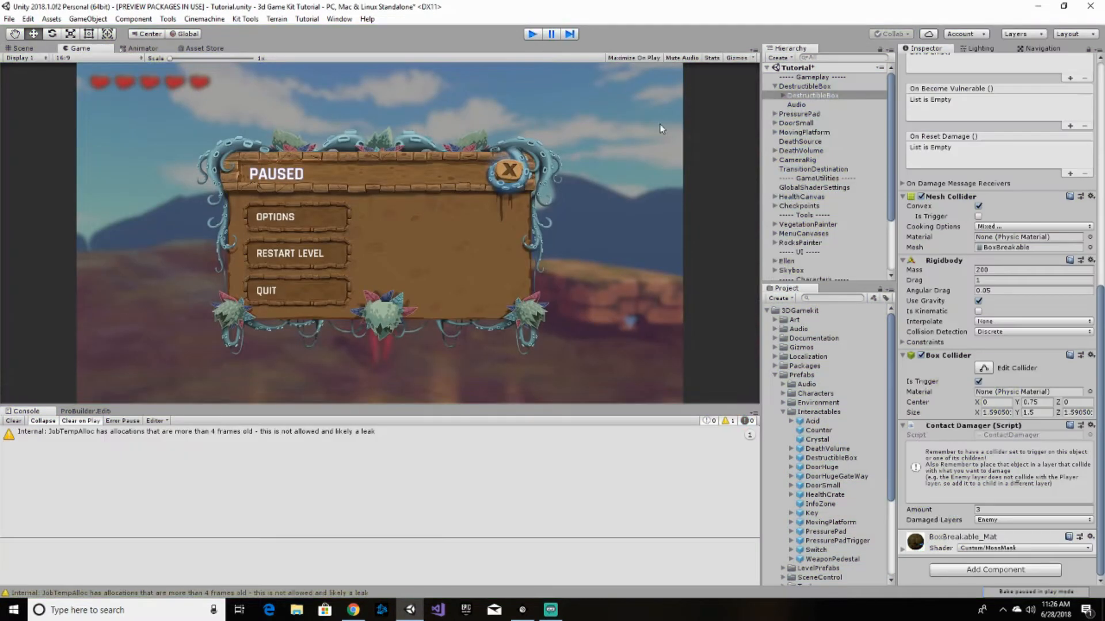
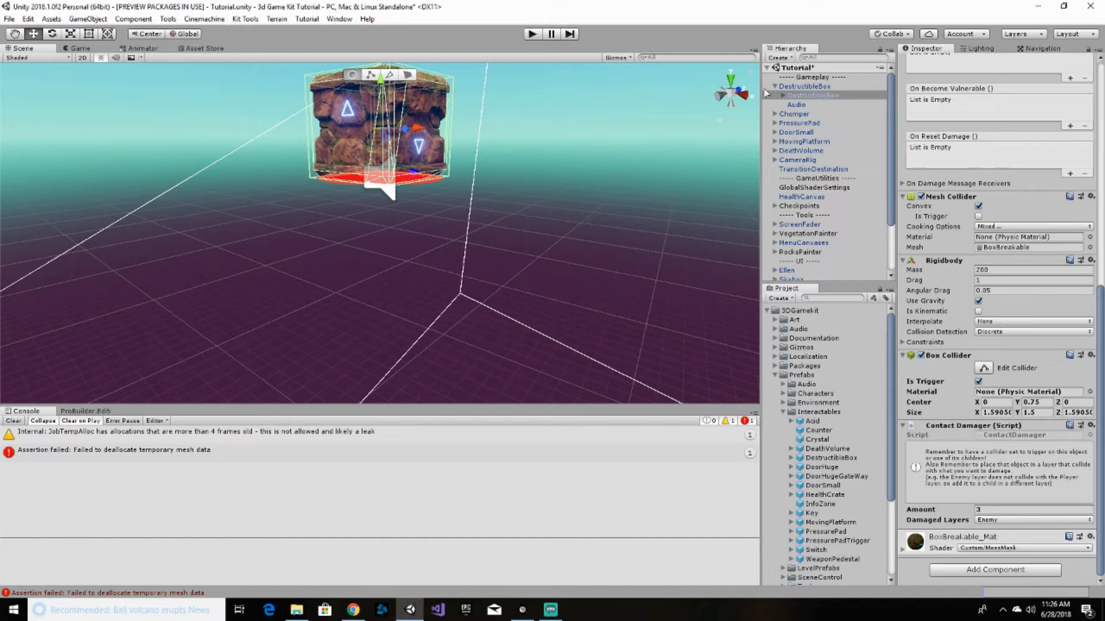
- Add a Contact Damager component to the Chomper
left_click(780, 113)
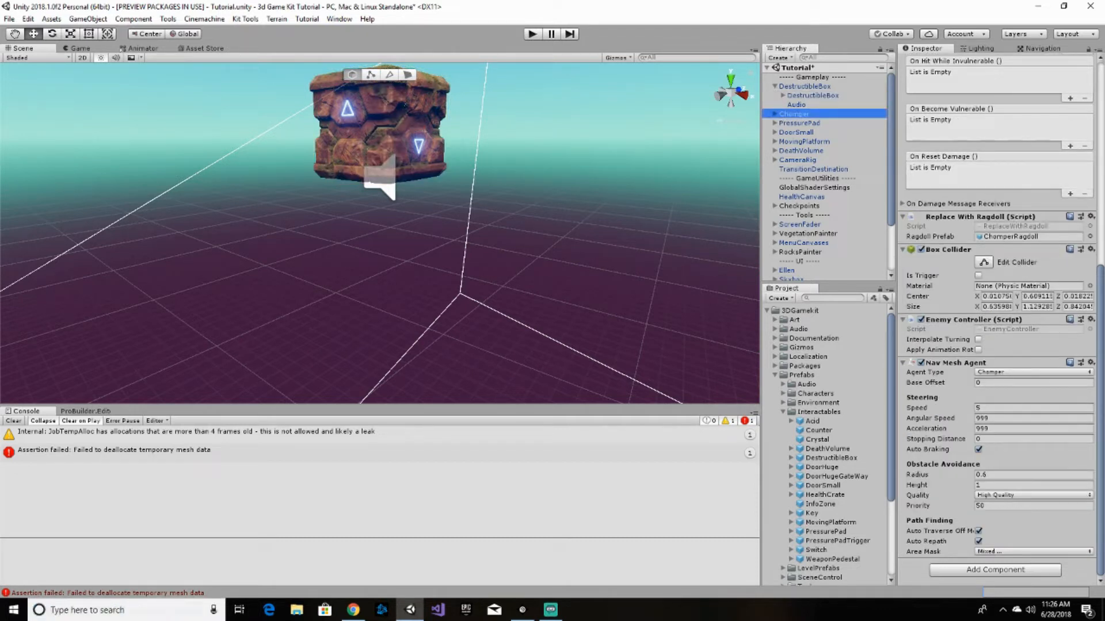
left_click(976, 571)
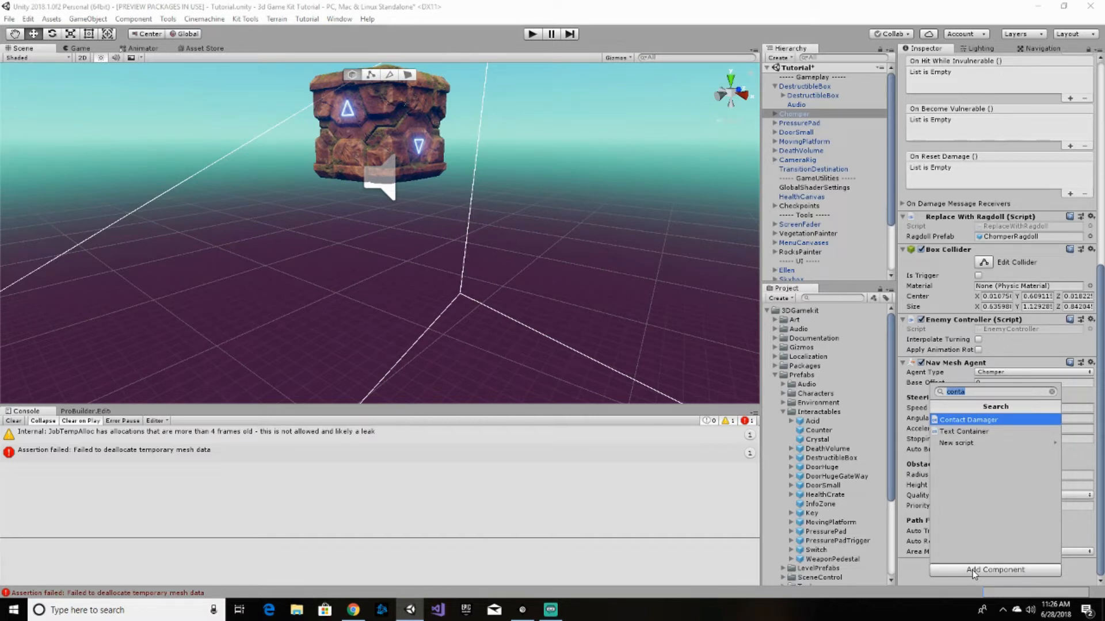
key("Return")
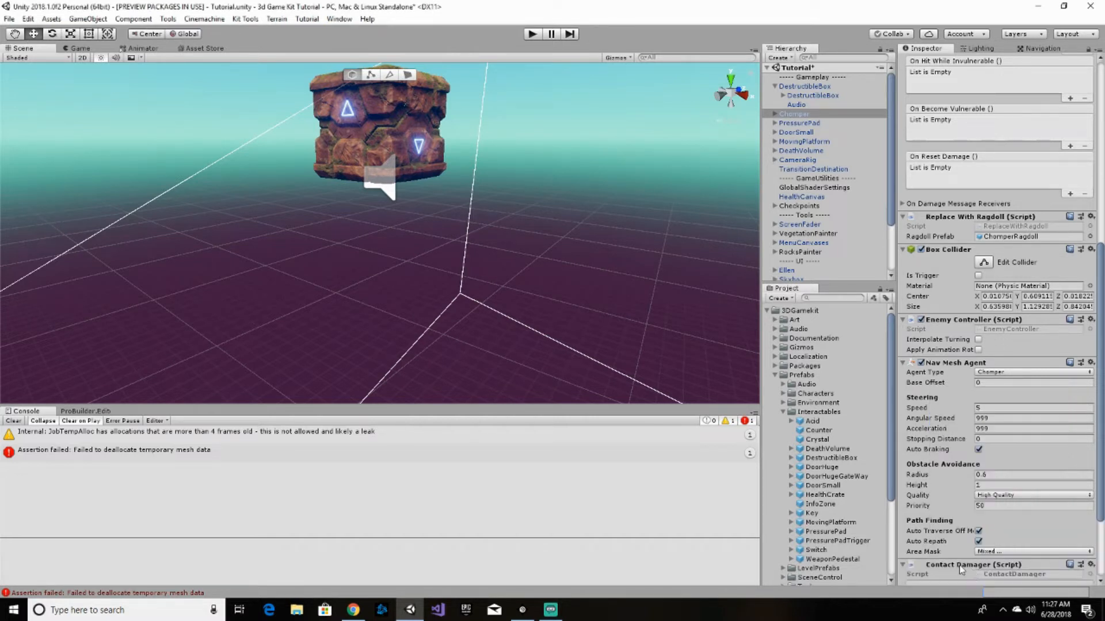
- Set the Chomper's Contact Damager amount to 1 and its damaged layers to Enemy
scroll(958, 561, "down", 3)
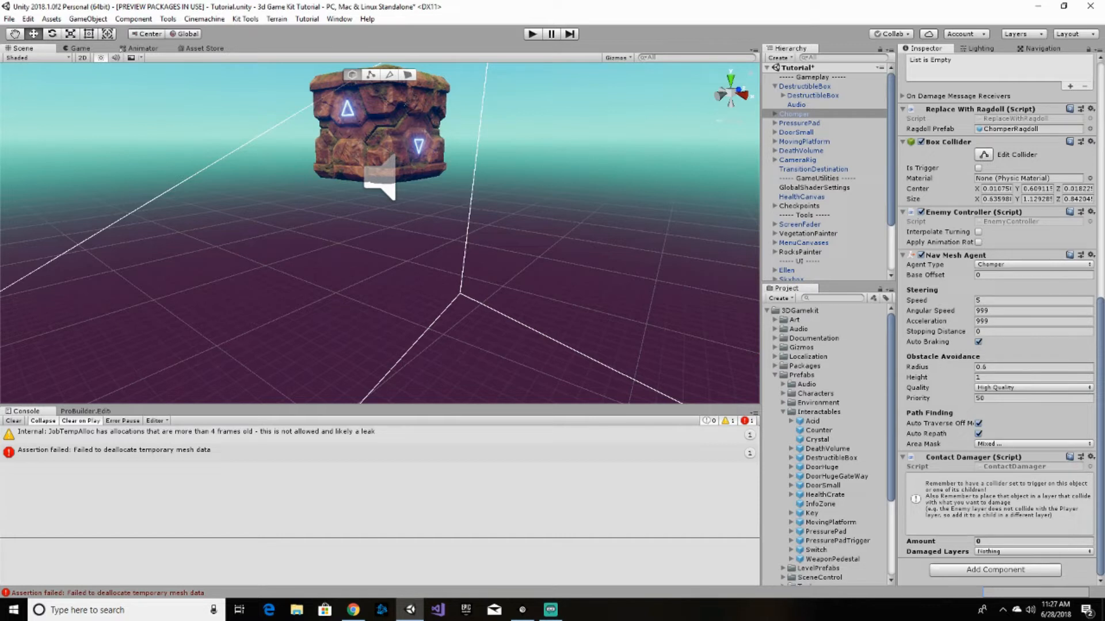
left_click(1022, 541)
type("1")
left_click(1000, 552)
left_click(1005, 447)
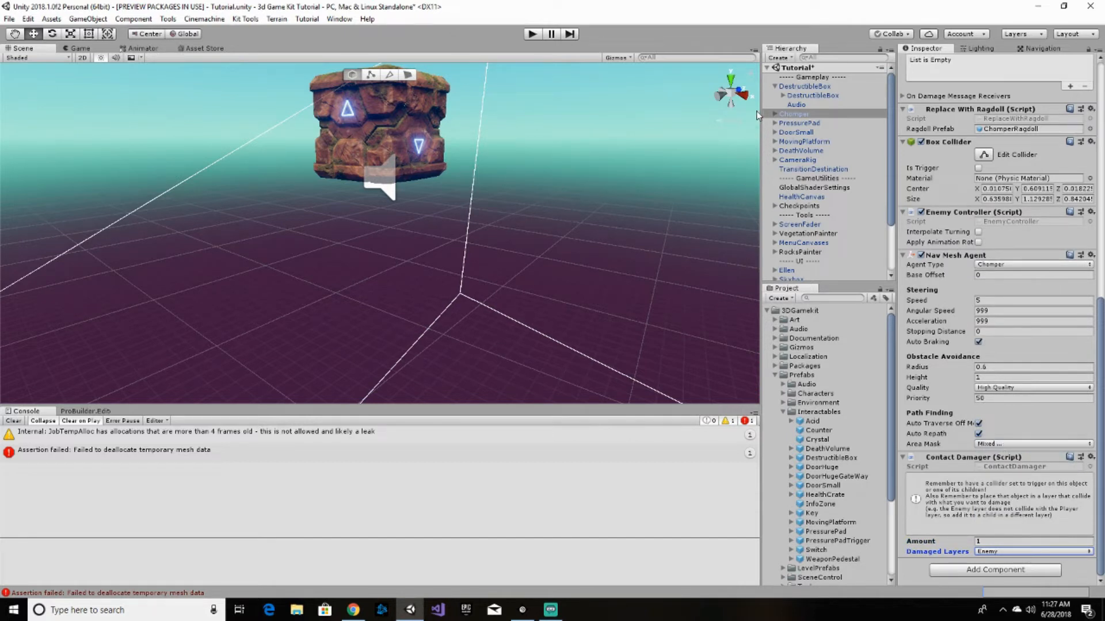
- Playtest the falling box and the Chomper's contact damage, and stop play mode
left_click(533, 35)
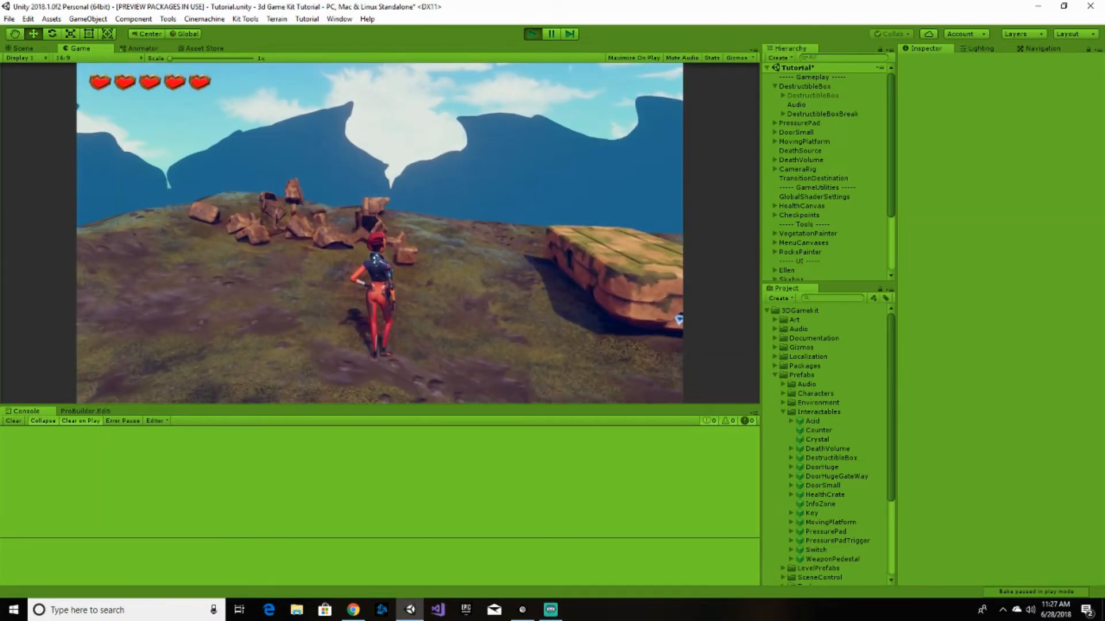
key("Escape")
left_click(532, 34)
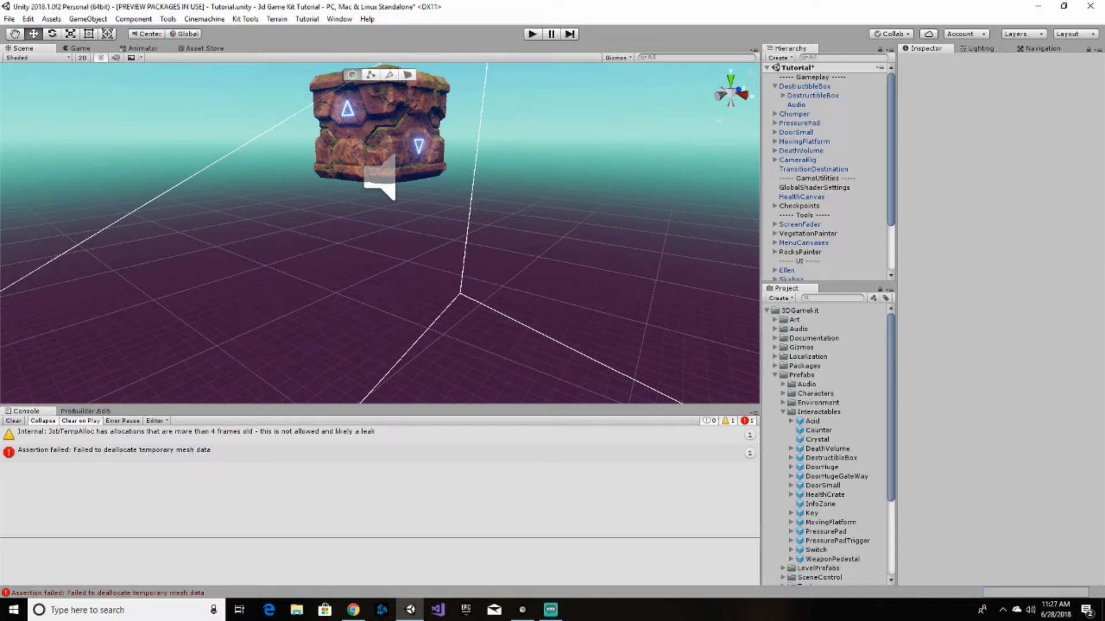
key("alt+Tab")
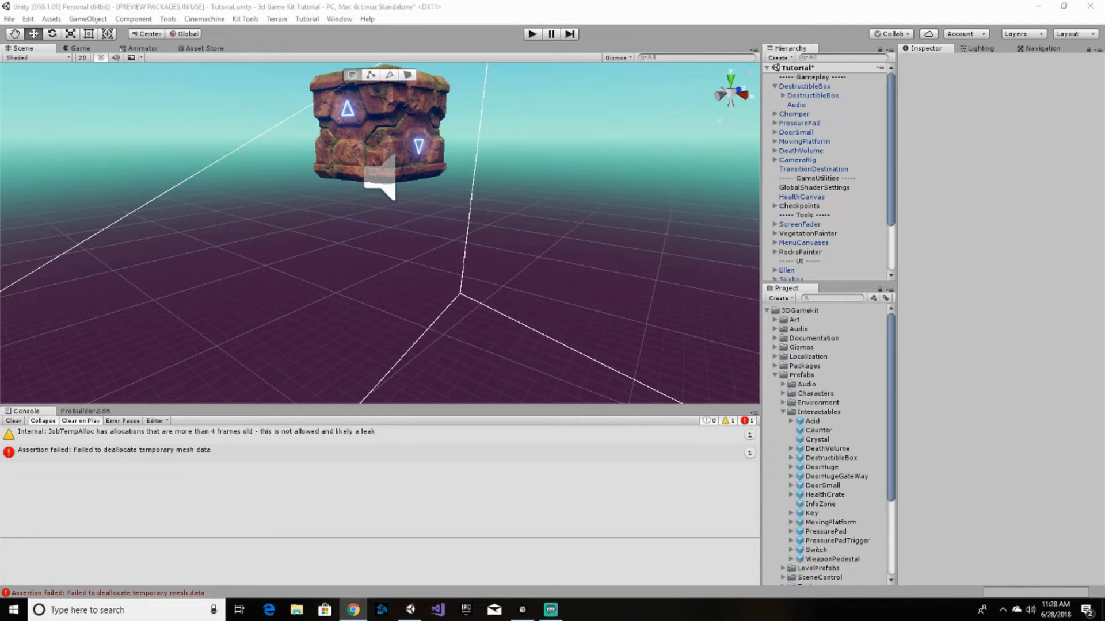
- Place the Bridge prefab from the Environment Structures folder at the ground's edge beside the small door, at about X -1.9, Y -2.2, Z -10.7
left_click(783, 412)
left_click(784, 403)
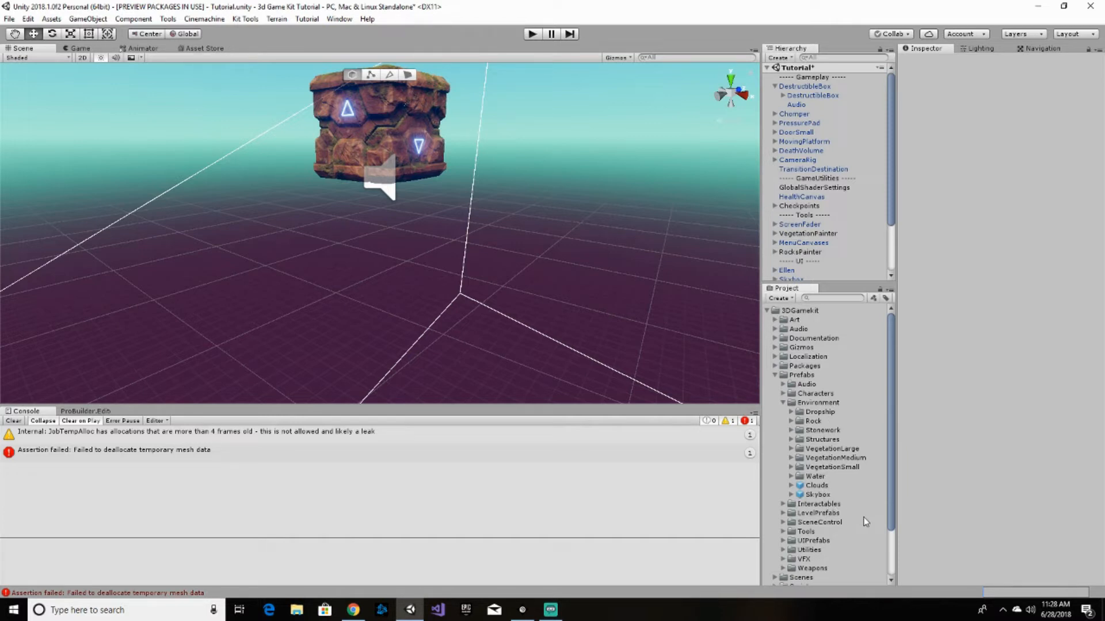
right_click_drag(464, 284, 450, 58)
right_click_drag(321, 57, 419, 463)
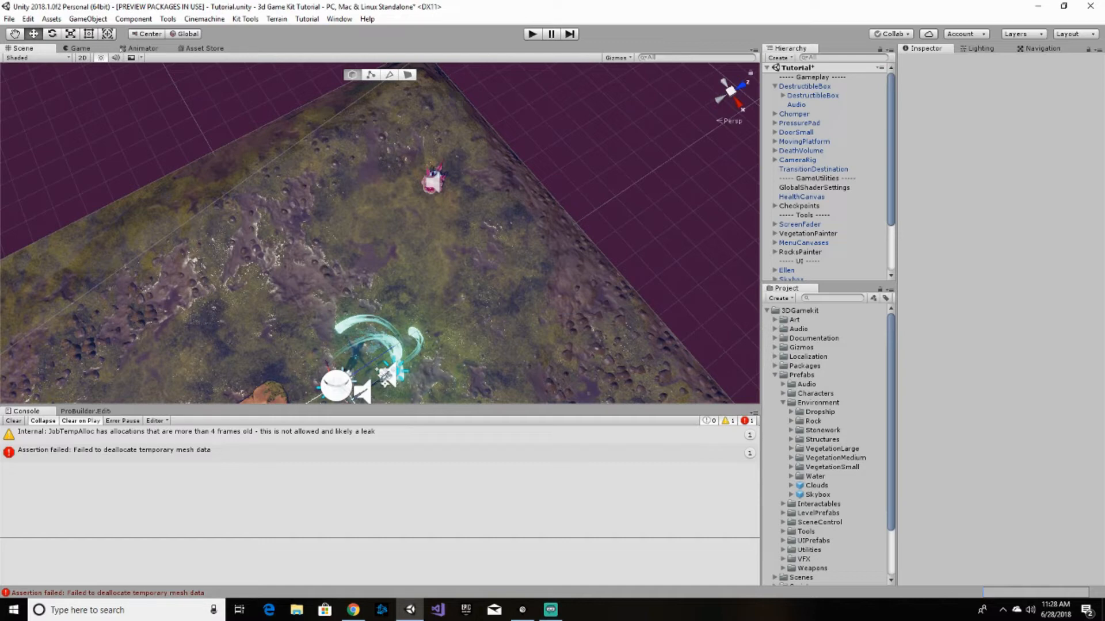
right_click_drag(583, 248, 636, 160)
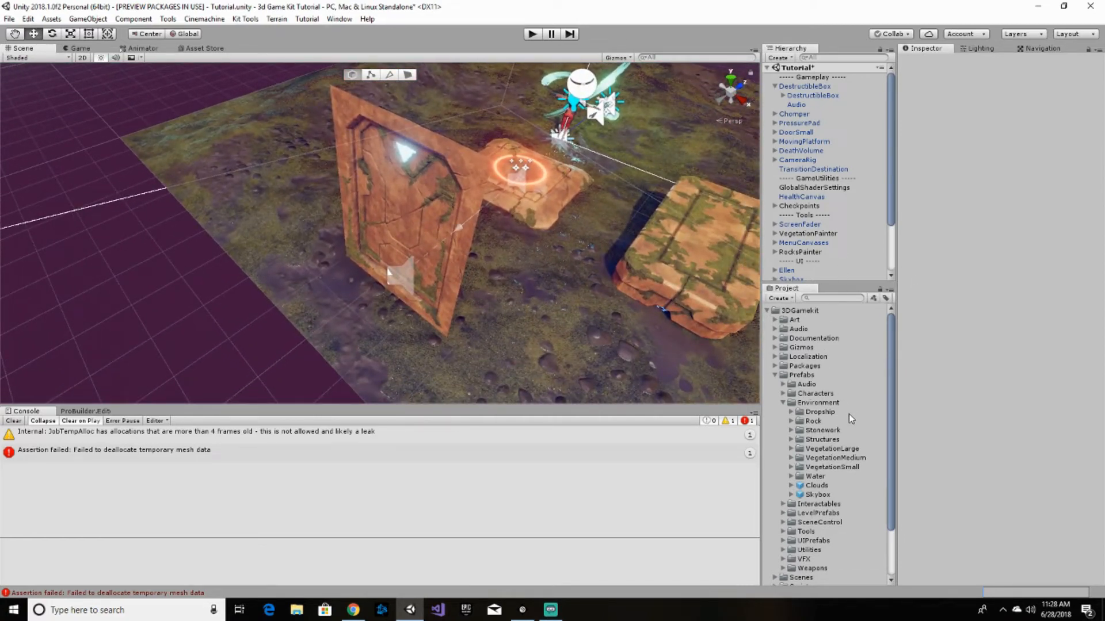
left_click(792, 439)
scroll(846, 426, "down", 3)
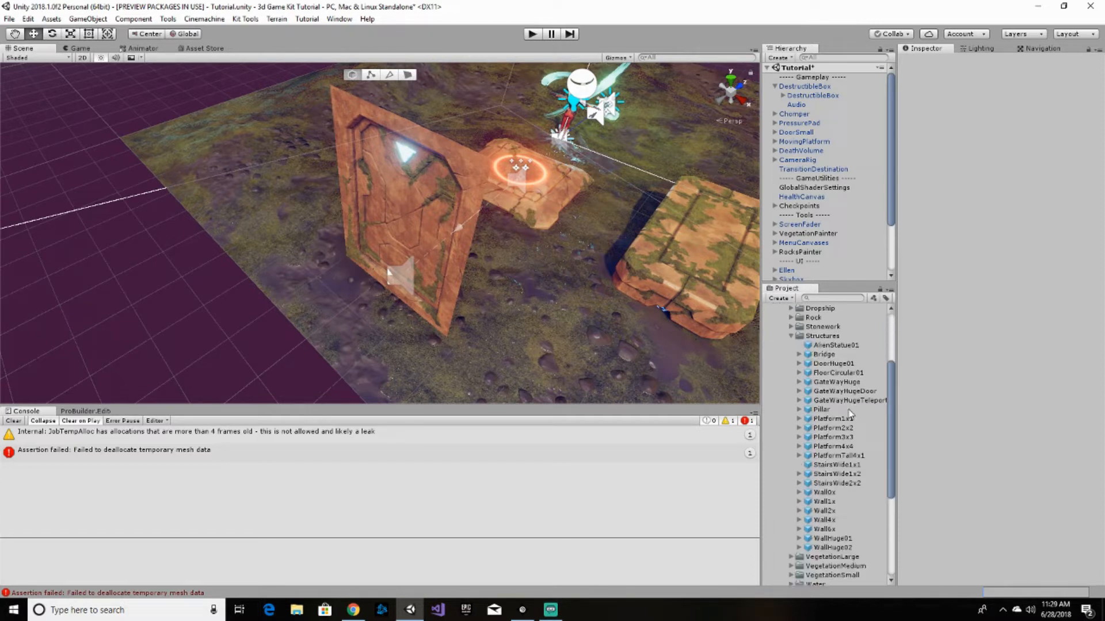
left_click(829, 356)
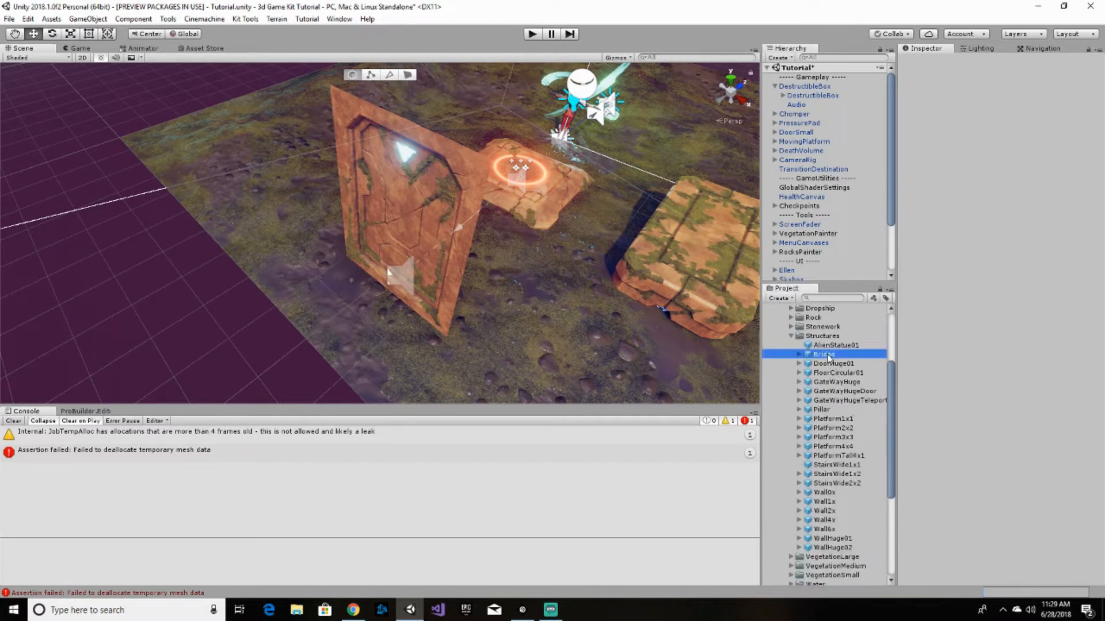
left_click_drag(829, 357, 264, 380)
scroll(364, 363, "down", 5)
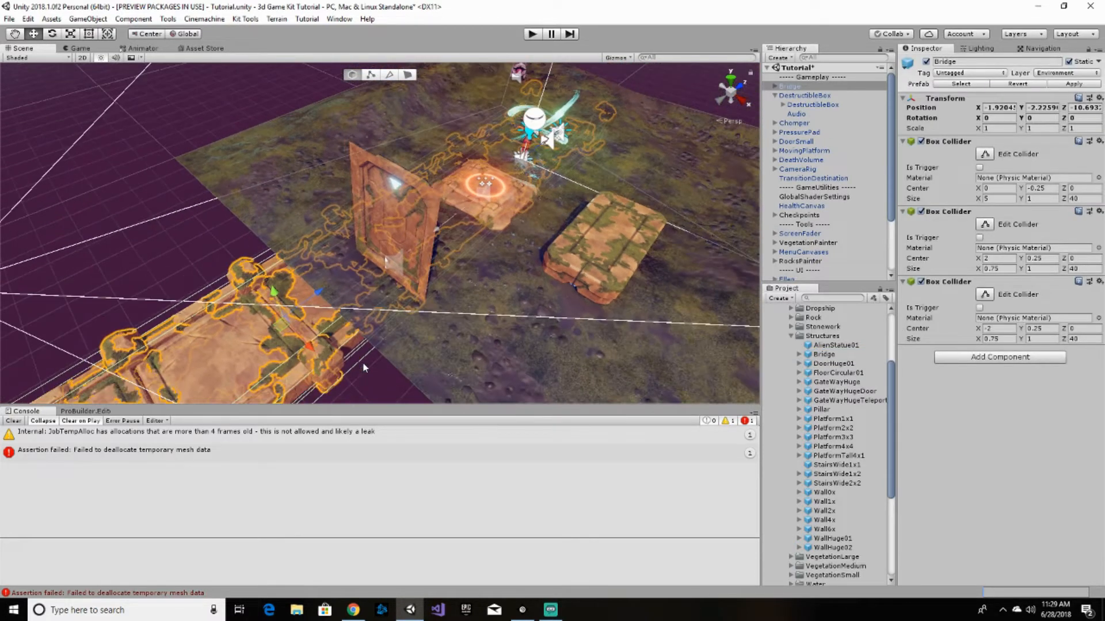
- Move the Bridge behind the small door, to about X 0.22, Y 0.19, Z -27.81
scroll(360, 360, "down", 2)
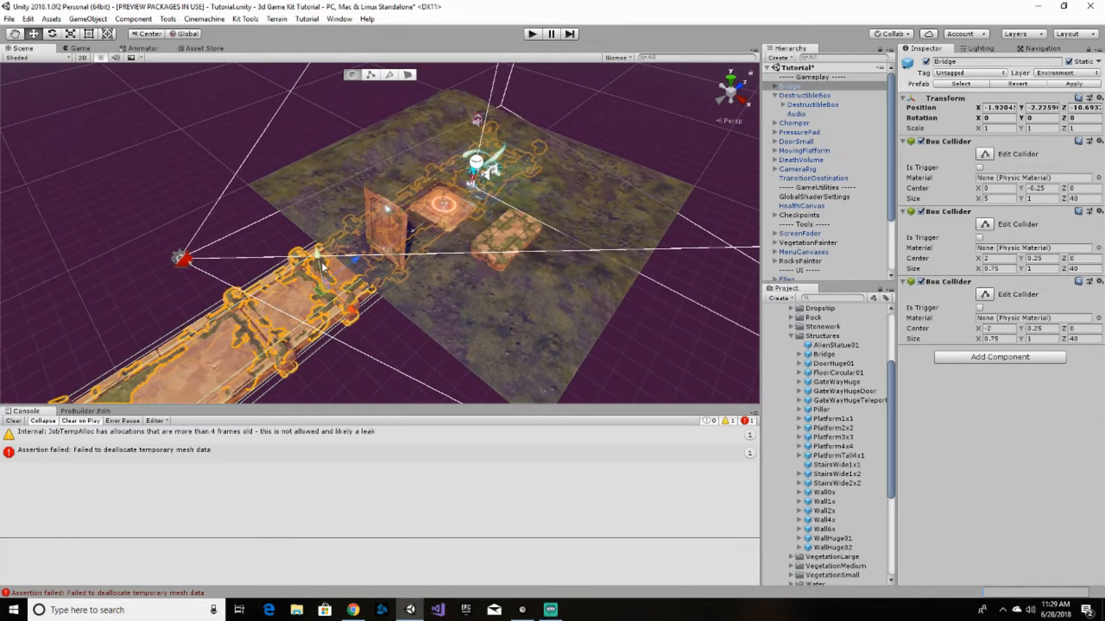
left_click_drag(321, 261, 316, 232)
left_click_drag(344, 276, 367, 301)
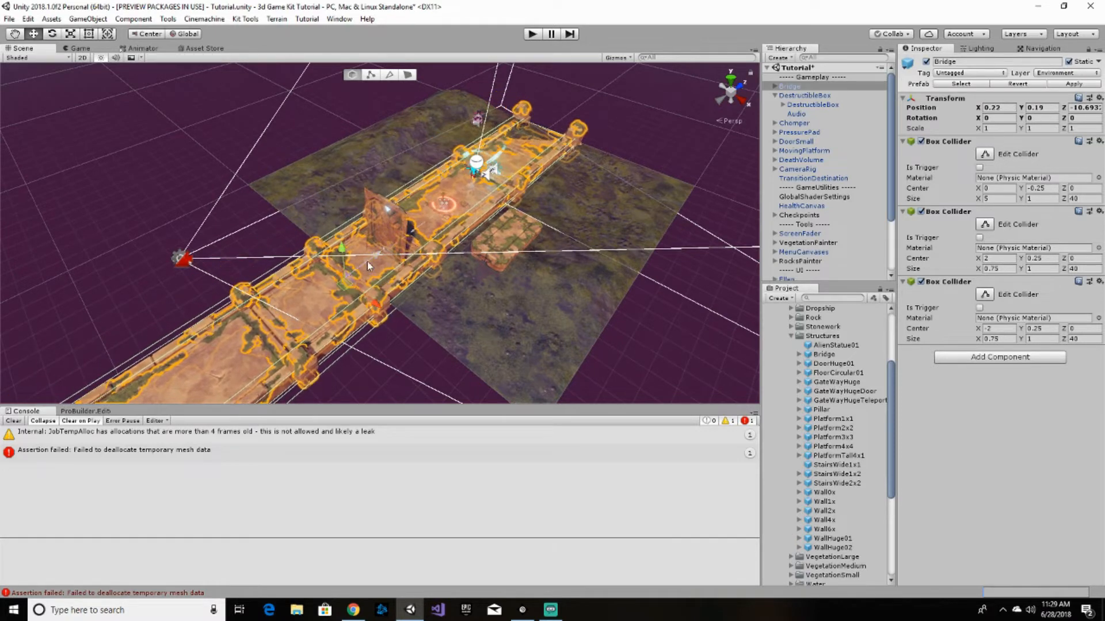
left_click_drag(381, 253, 140, 465)
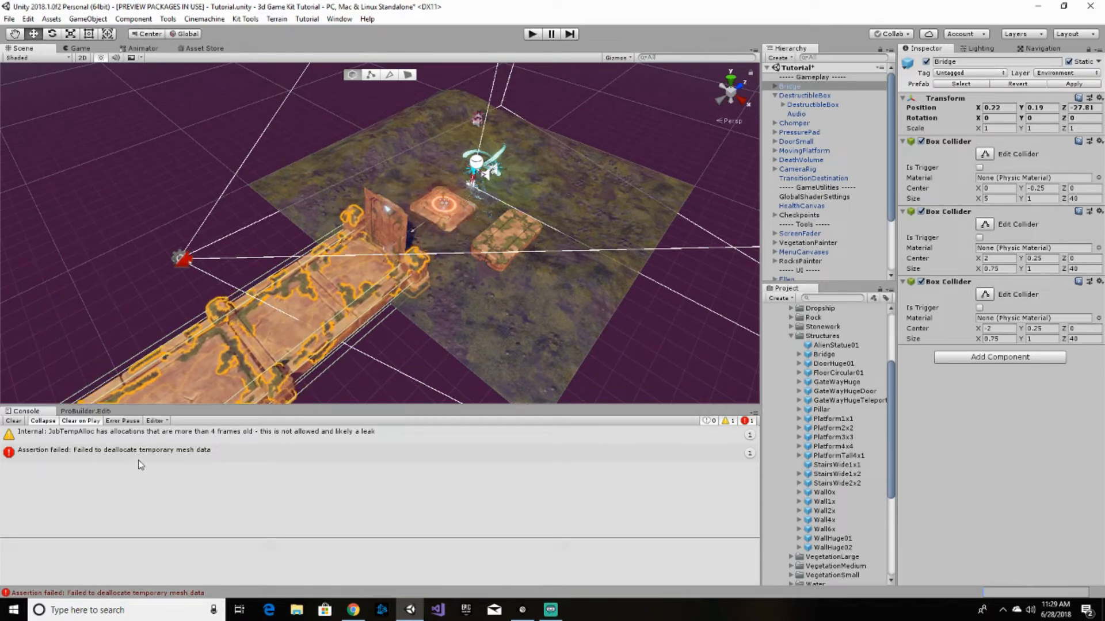
- Narrow the Bridge to an X scale of 0.8 and centre it on the doorway at about X 0.5
right_click_drag(423, 334, 1064, 178)
key("w")
key("w")
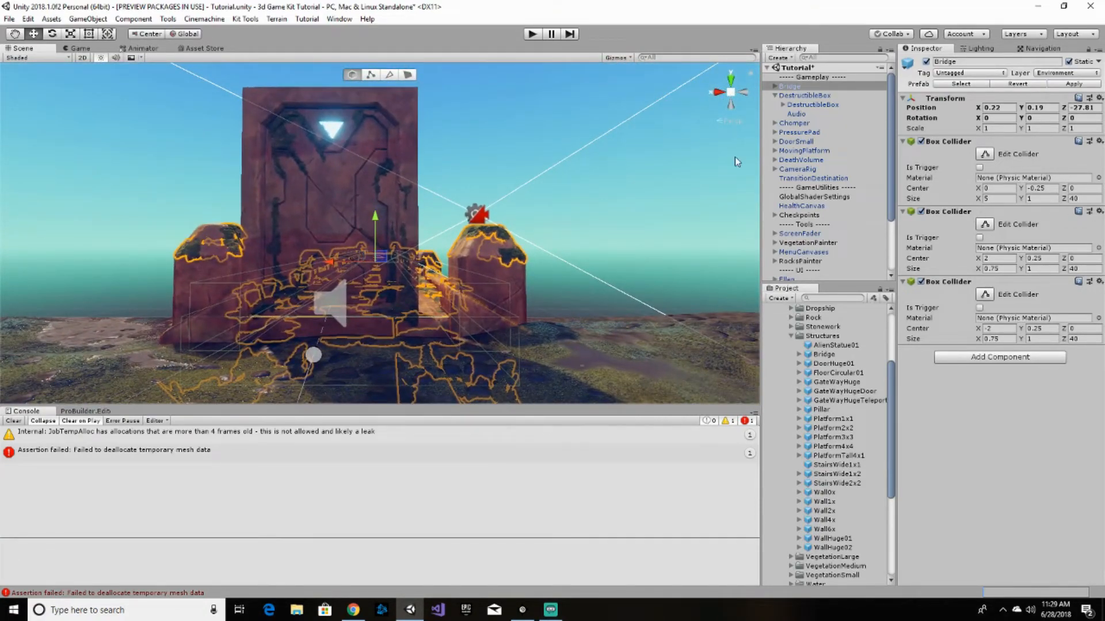
left_click_drag(336, 266, 330, 265)
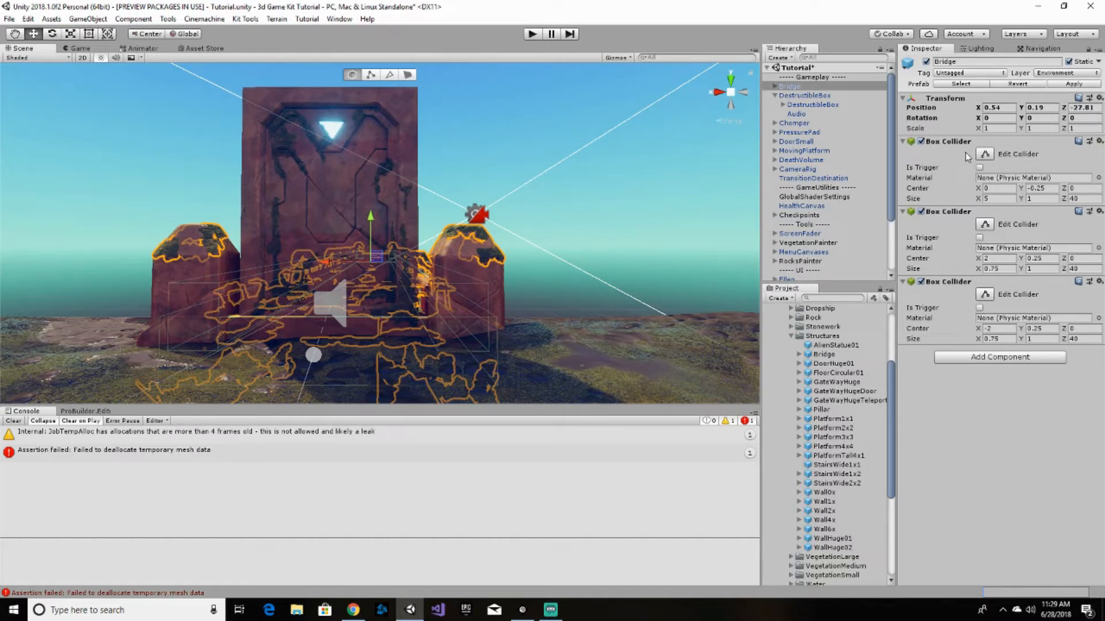
left_click(995, 127)
type("0.8")
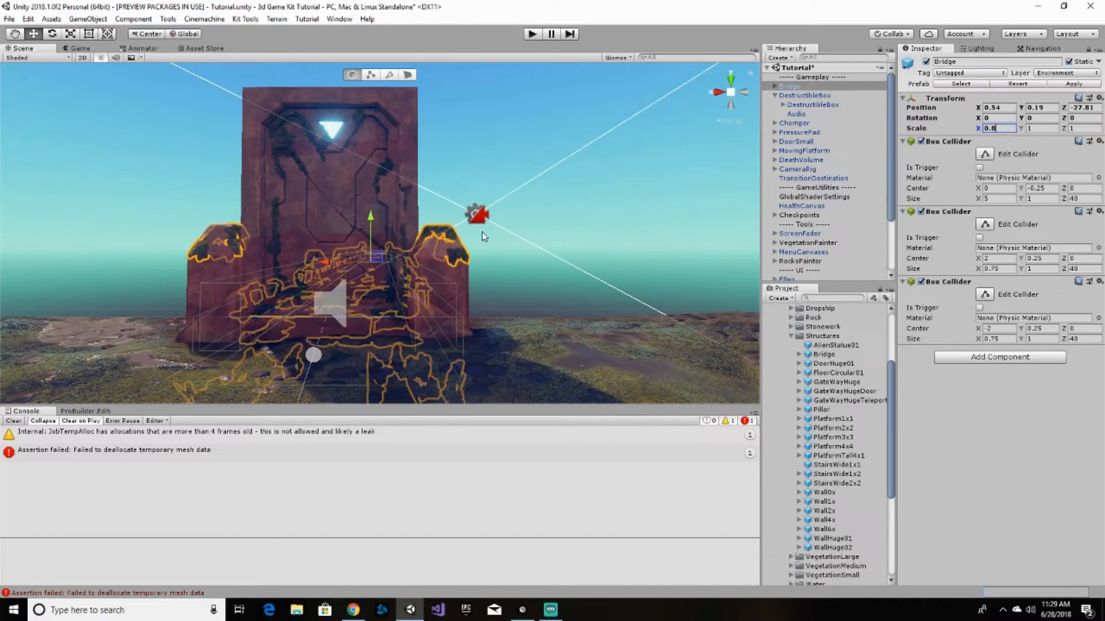
left_click_drag(325, 263, 326, 263)
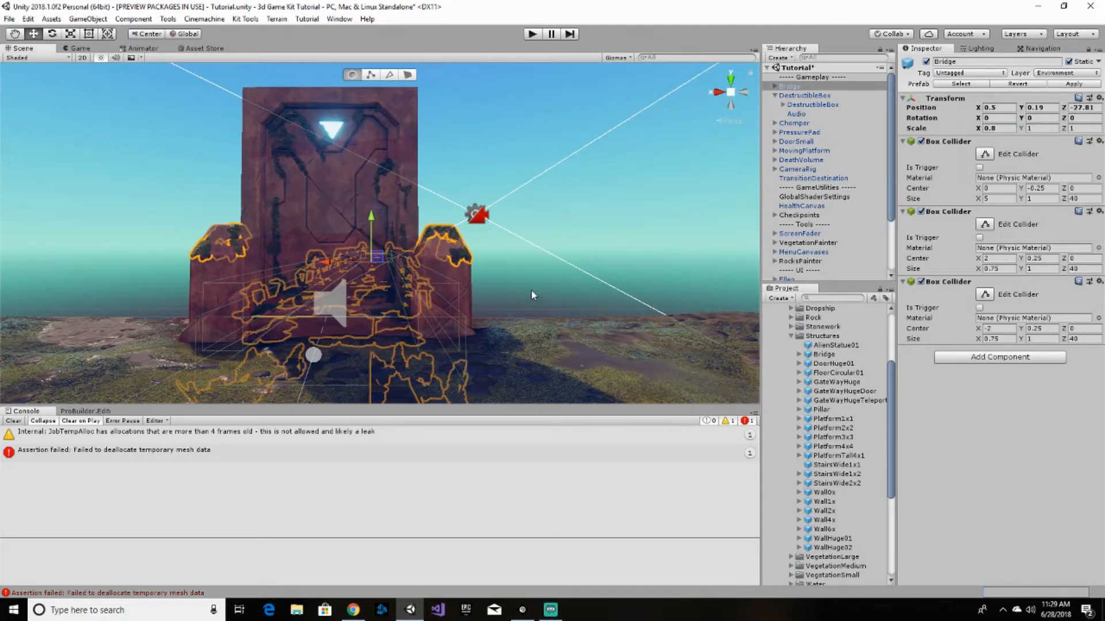
- Bake the Chomper nav mesh surface on the ground Plane again with the bridge in place
right_click_drag(547, 275, 150, 290)
key("w")
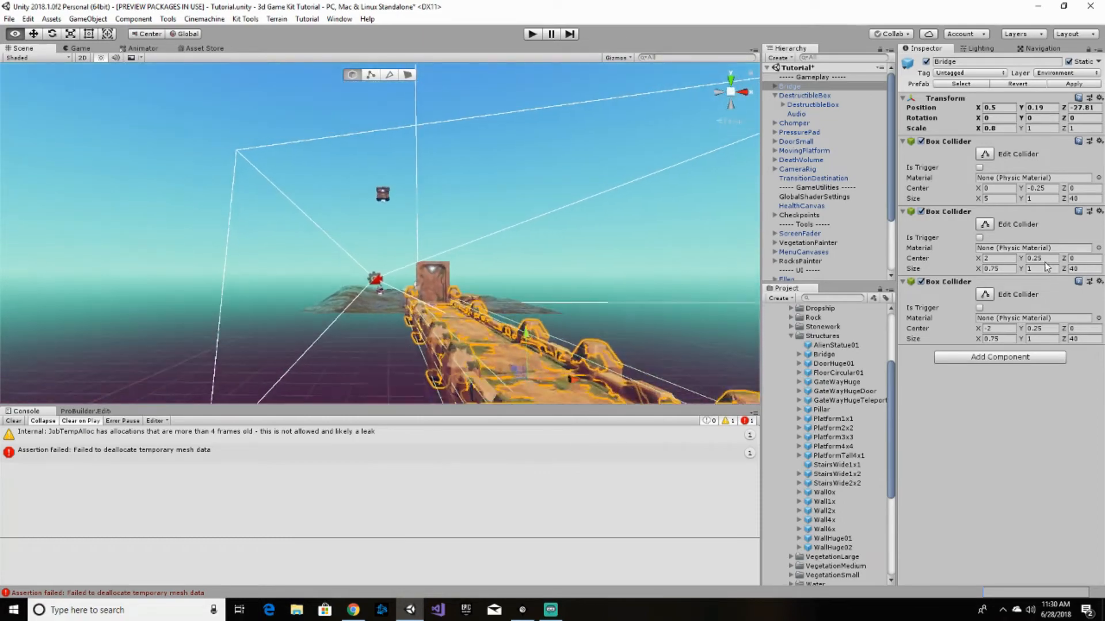
right_click_drag(345, 322, 419, 352)
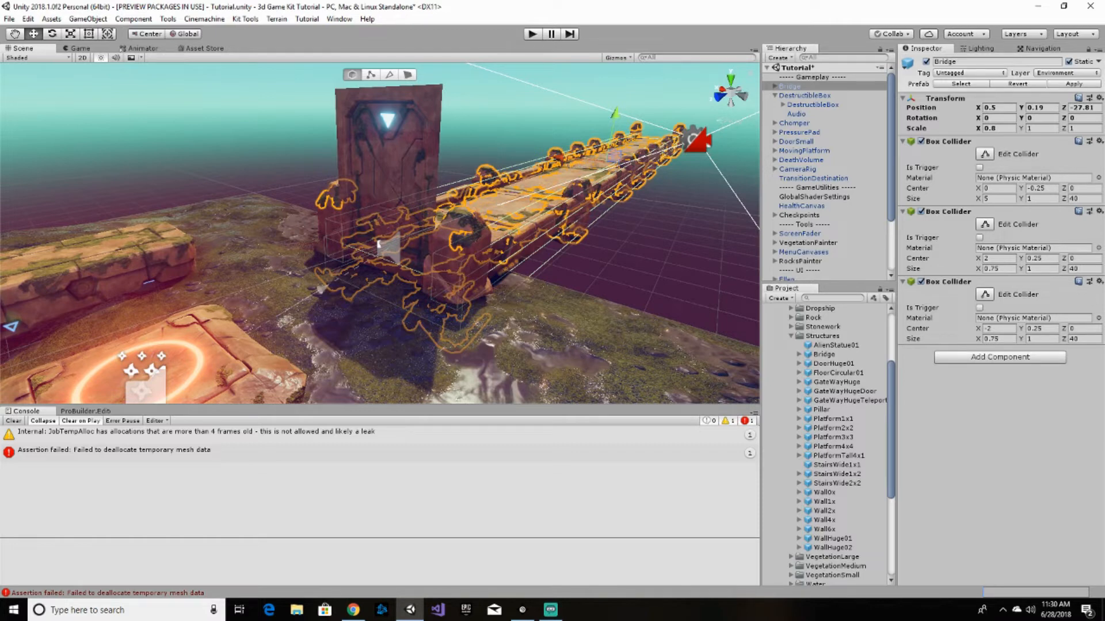
left_click(542, 333)
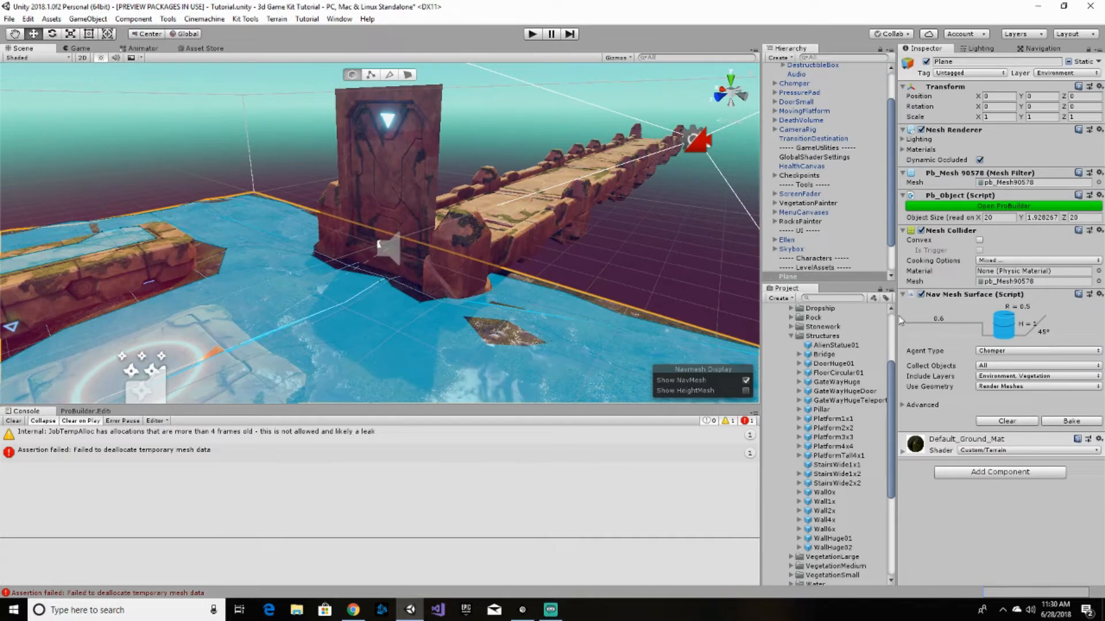
left_click(1072, 422)
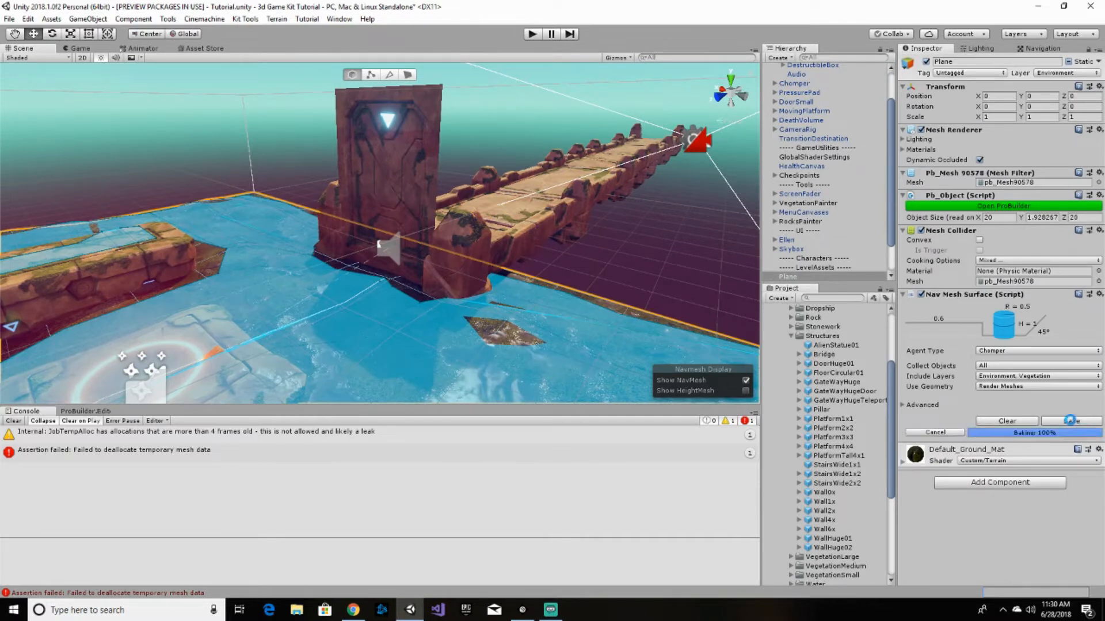
- Playtest the level by running through the door, along the bridge to its end and back, and stop play mode
left_click_drag(587, 331, 92, 285, "alt")
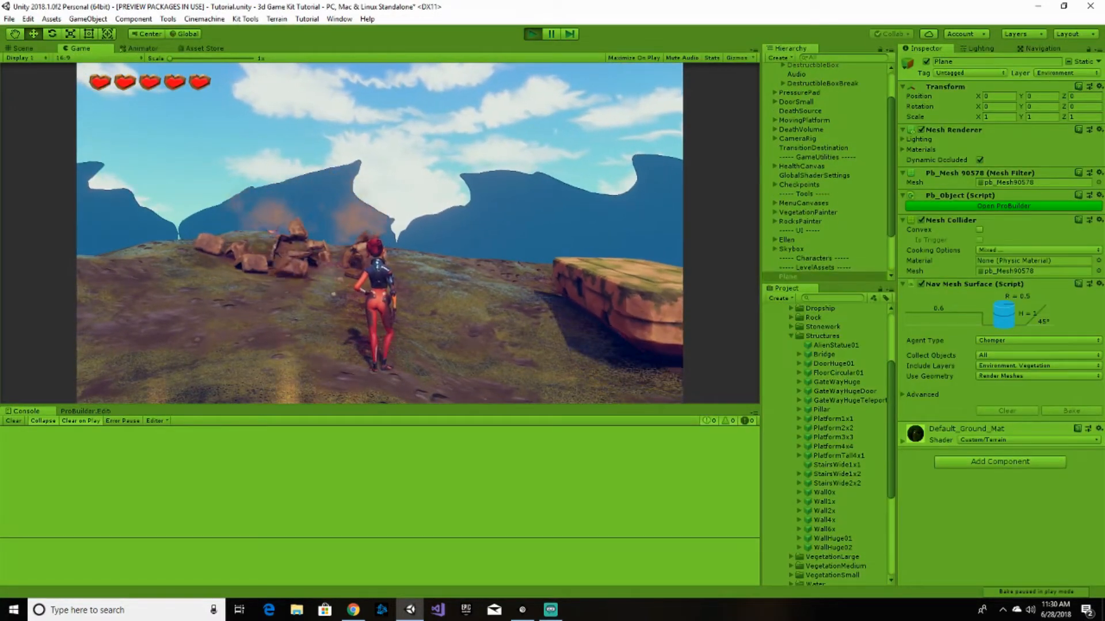
key("w")
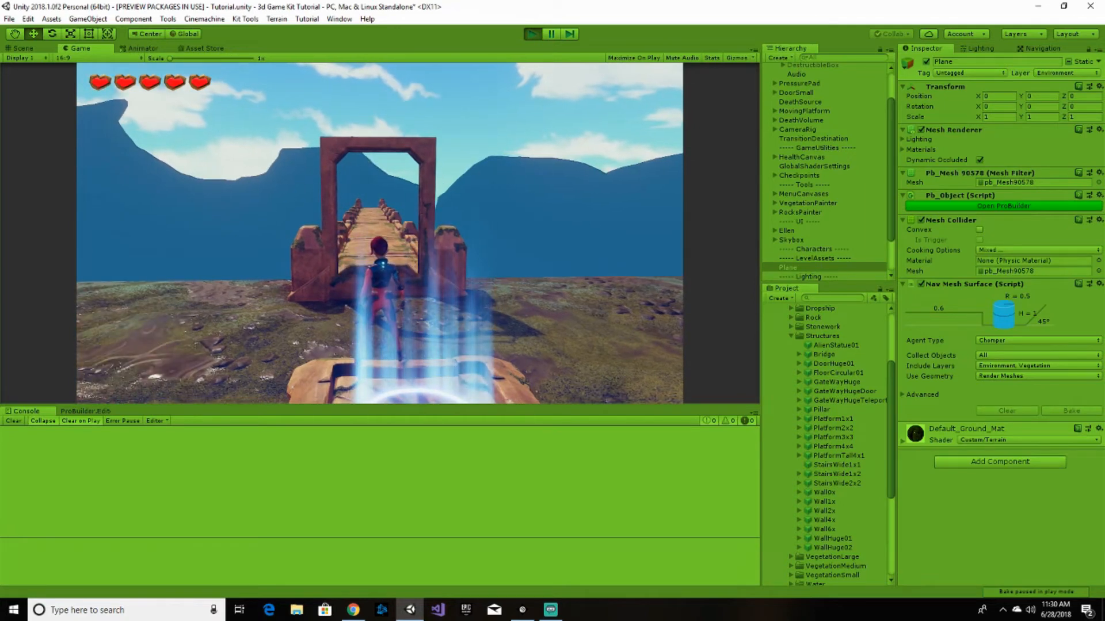
key("w")
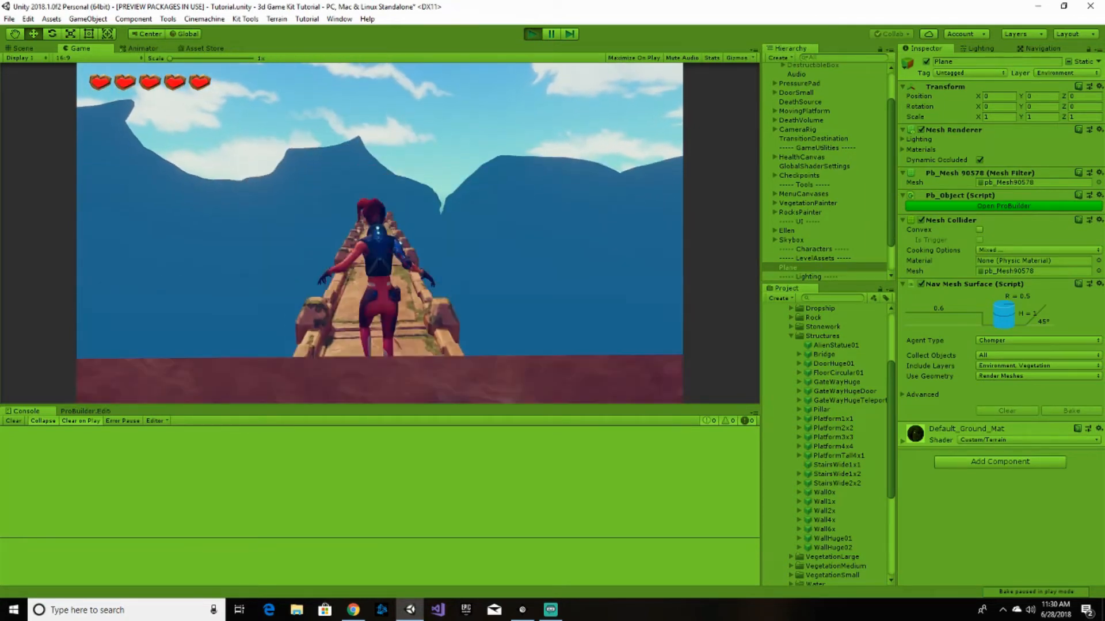
key("w")
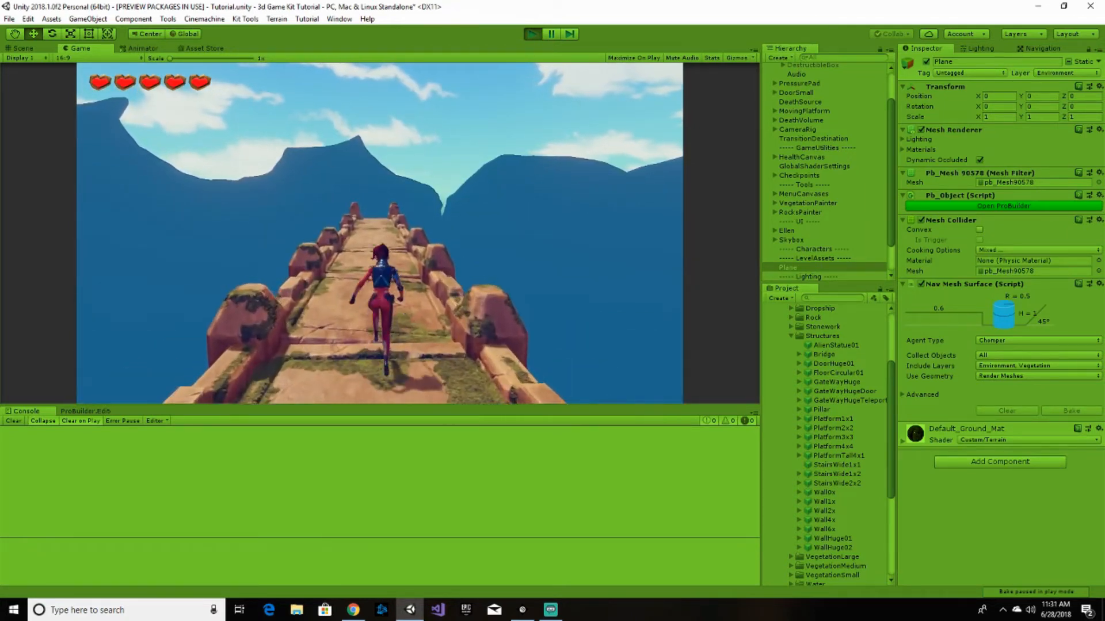
key("w")
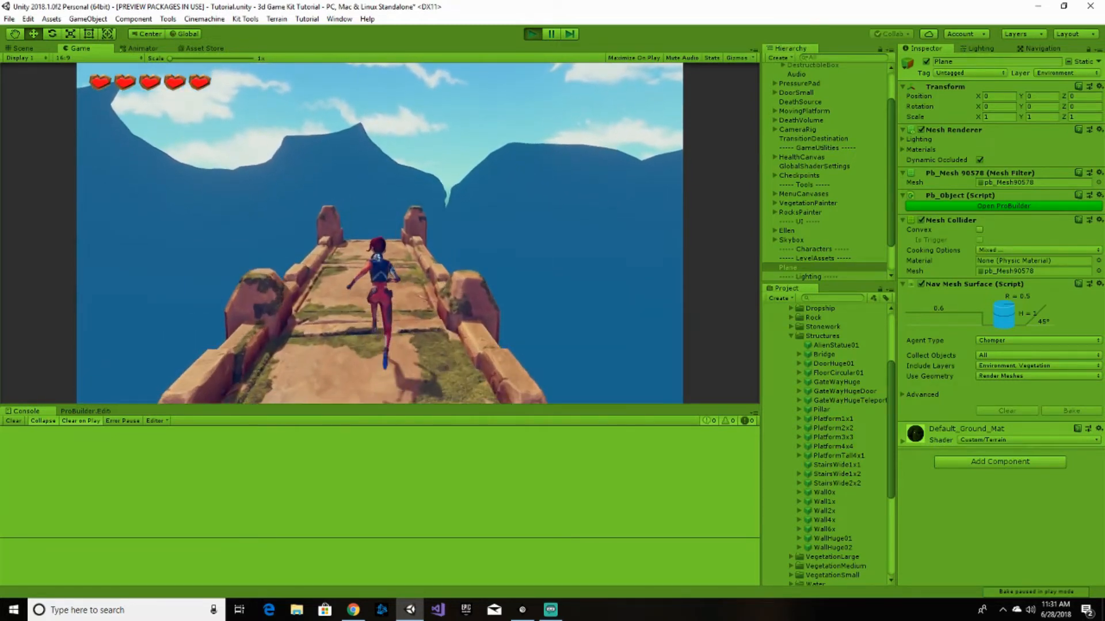
key("w")
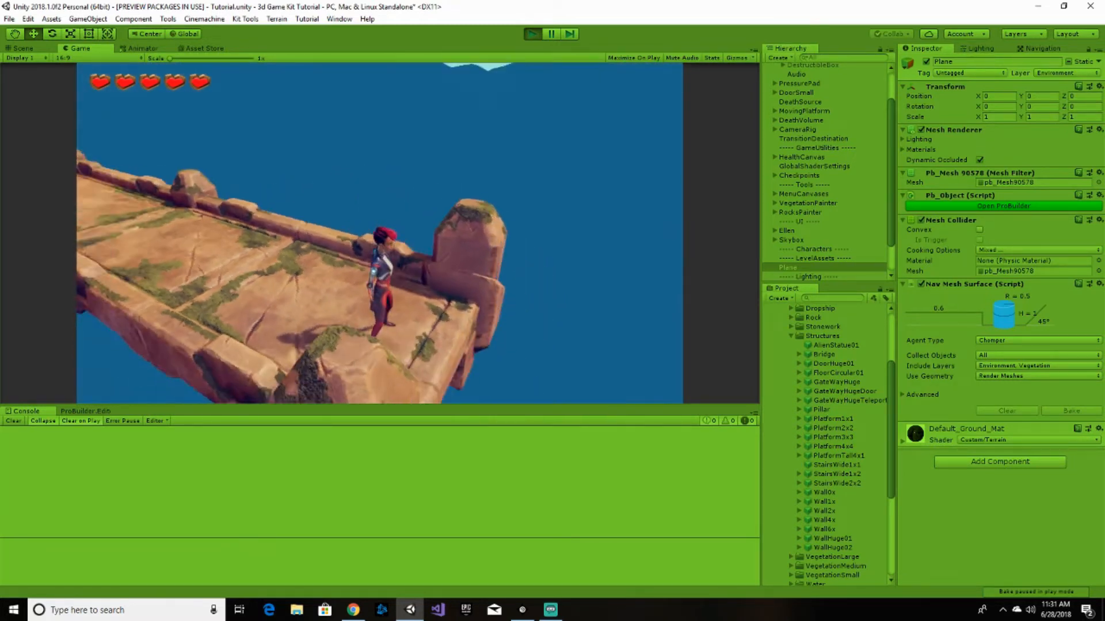
key("w")
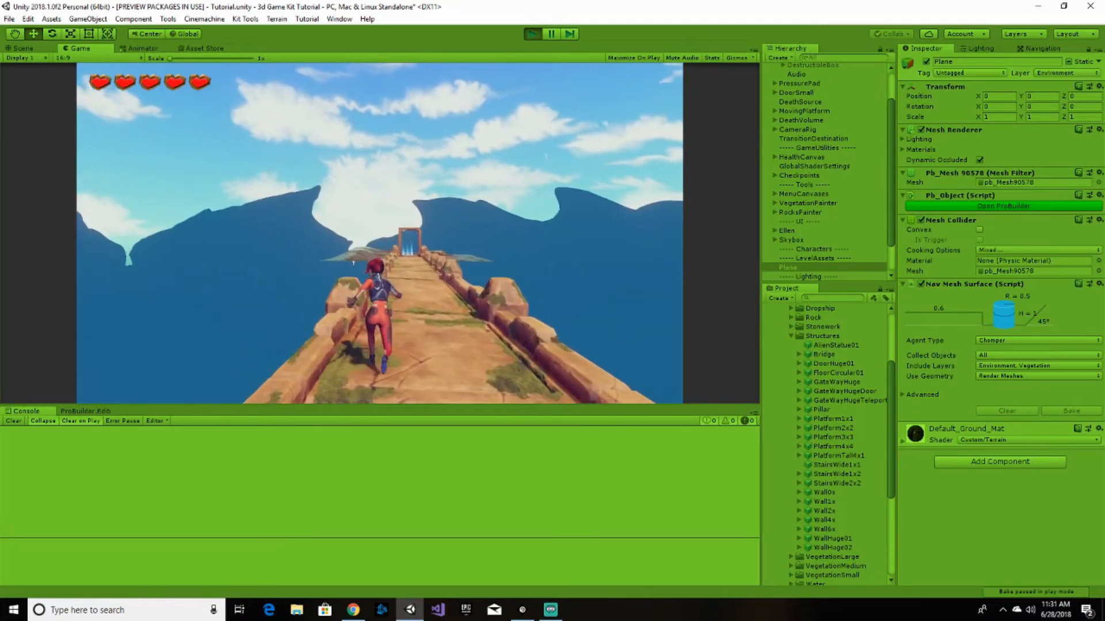
key("w")
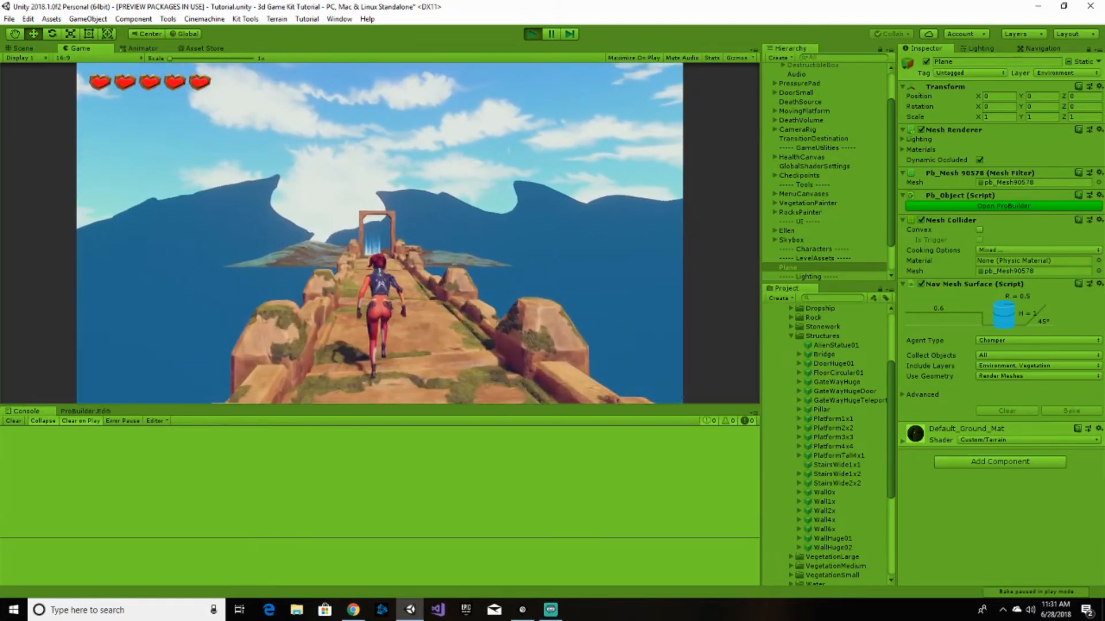
key("w")
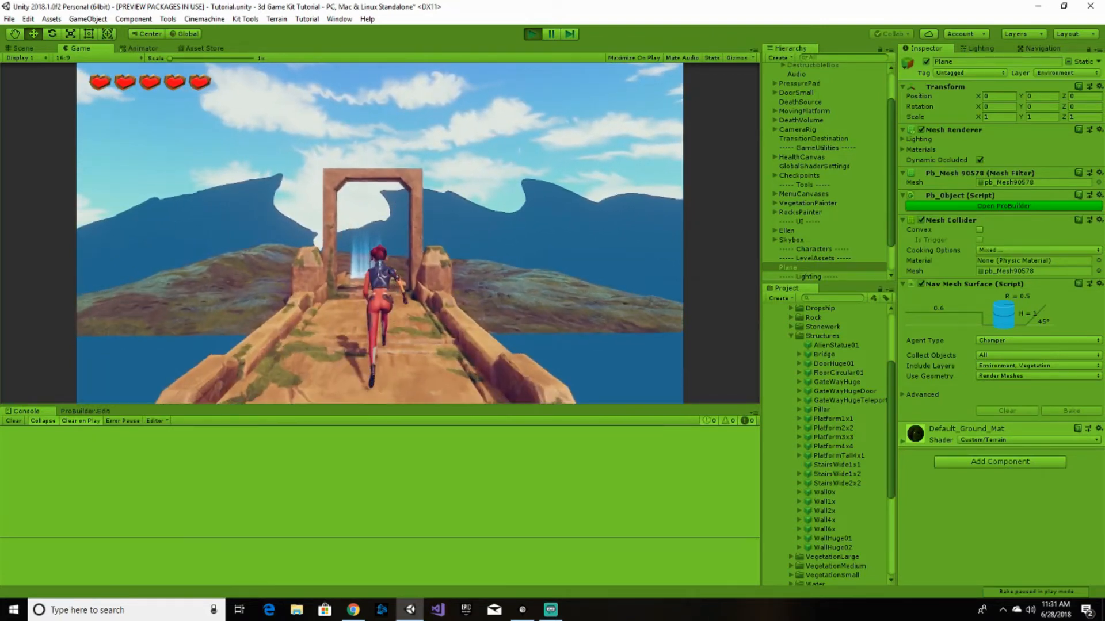
key("w")
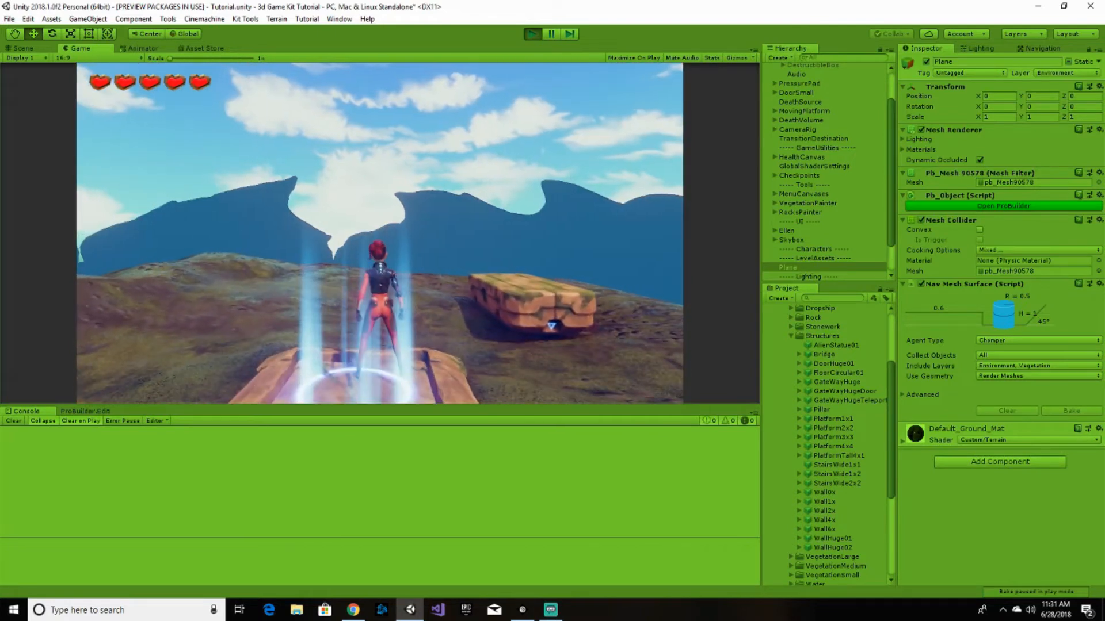
key("Escape")
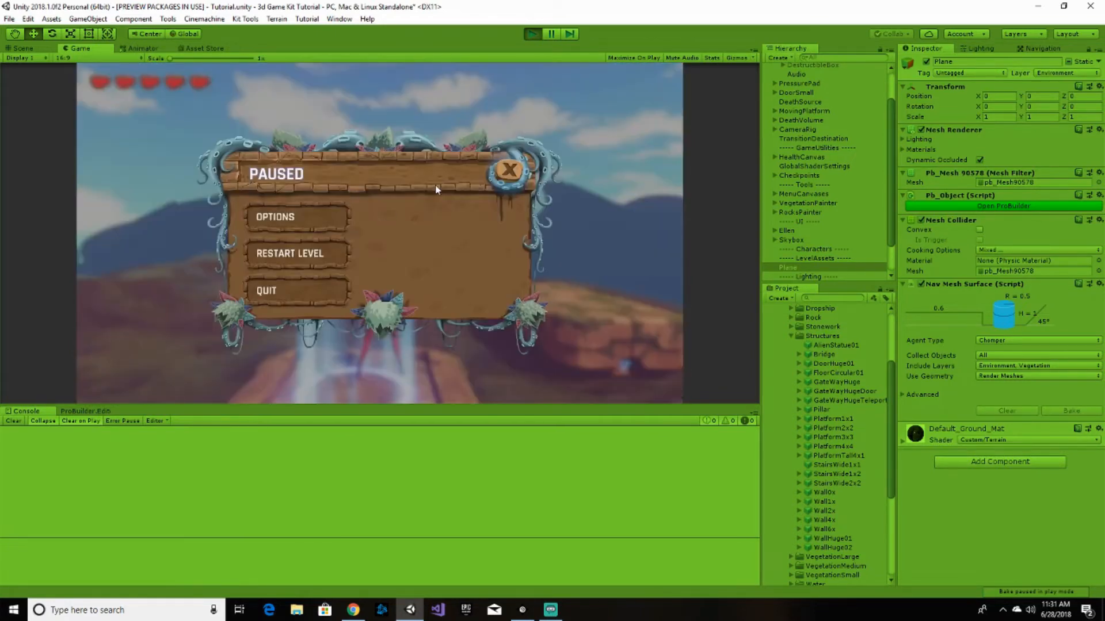
left_click(532, 34)
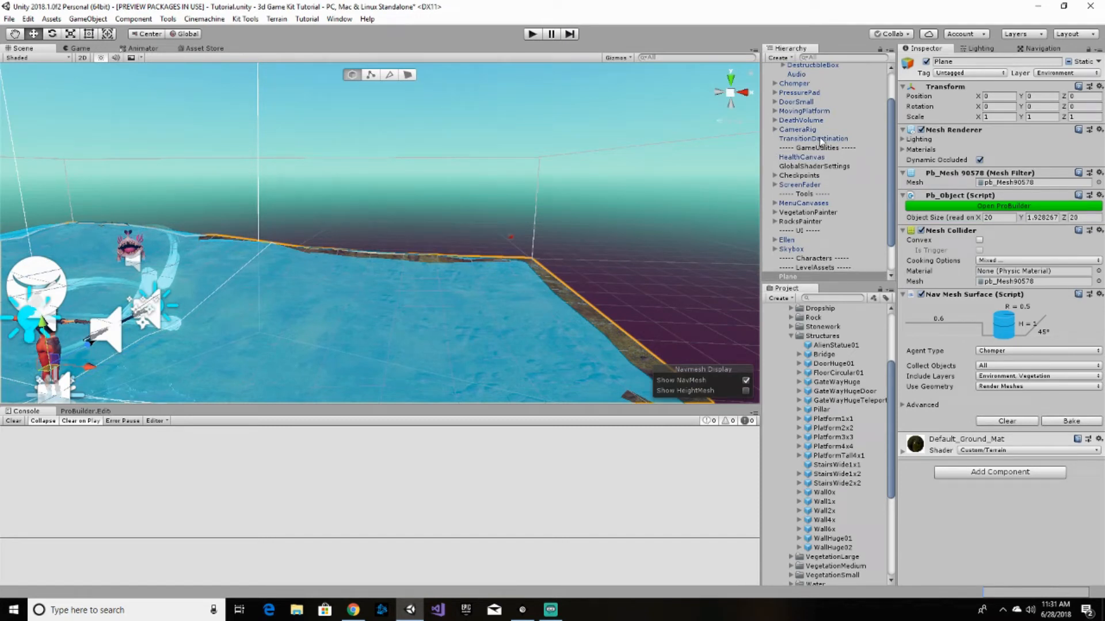
- Collapse the DestructibleBox group, select DoorSmall and Bridge together, and lower both slightly into the ground
scroll(820, 141, "up", 2)
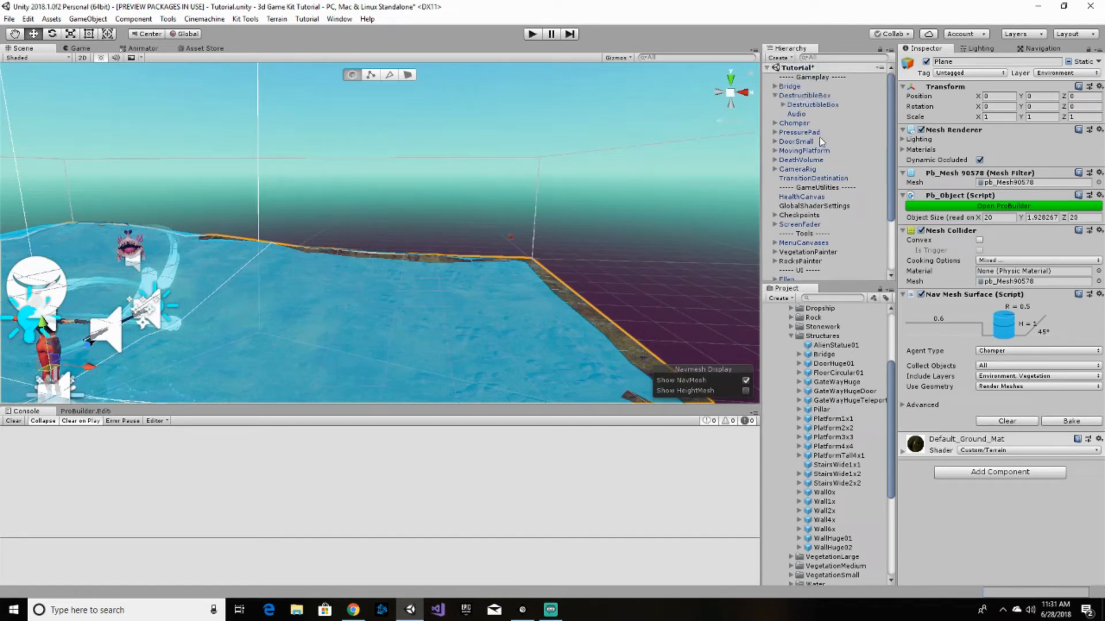
left_click(776, 95)
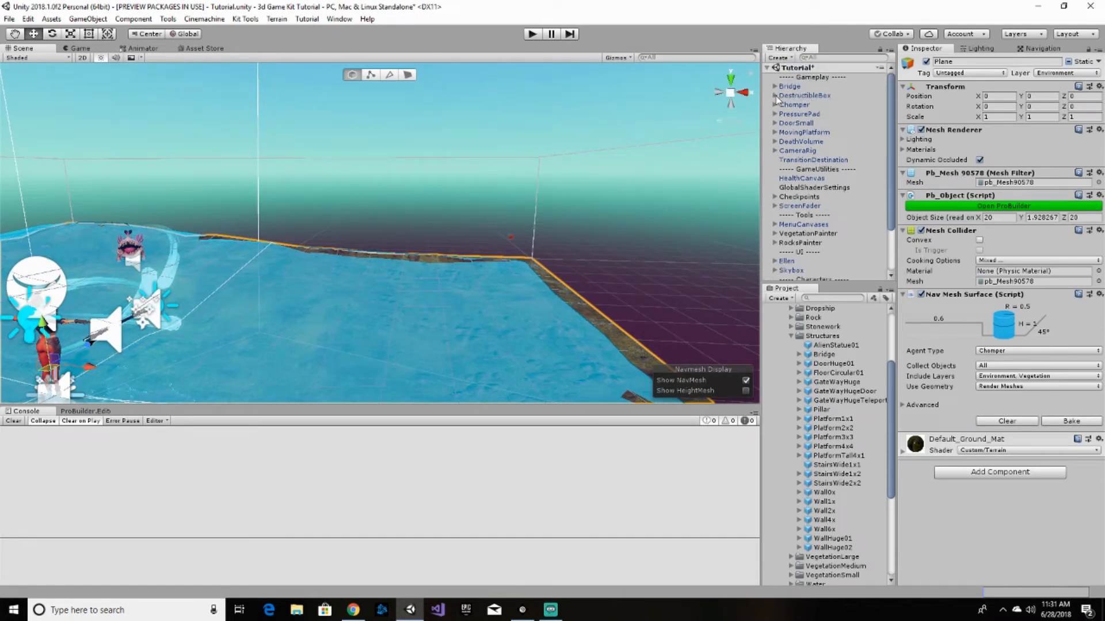
left_click(793, 123)
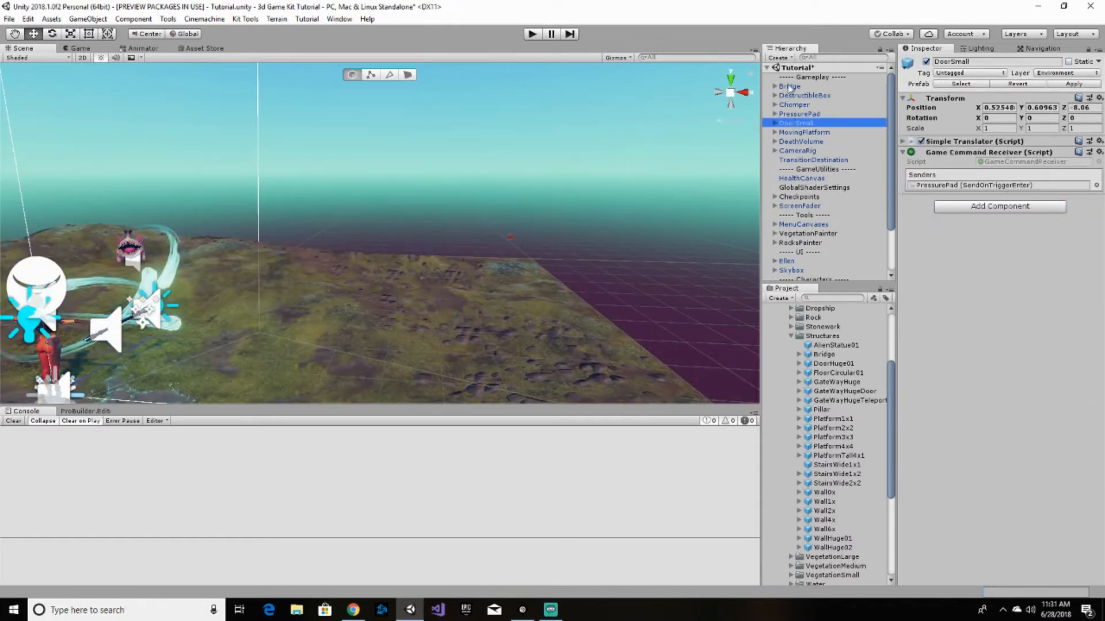
left_click(790, 87, "ctrl")
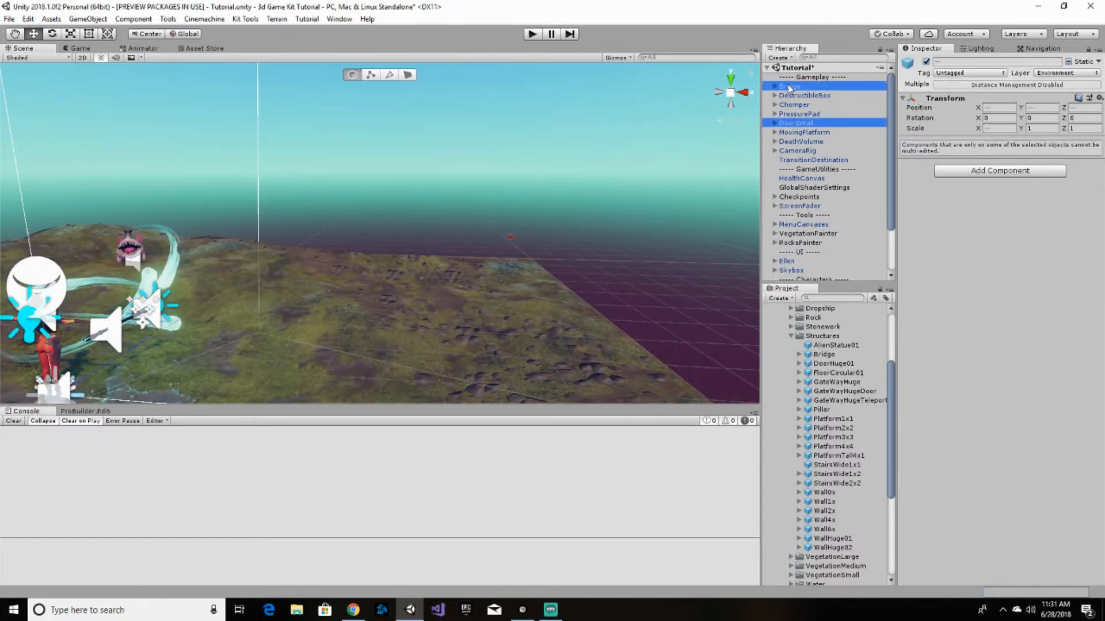
key("f")
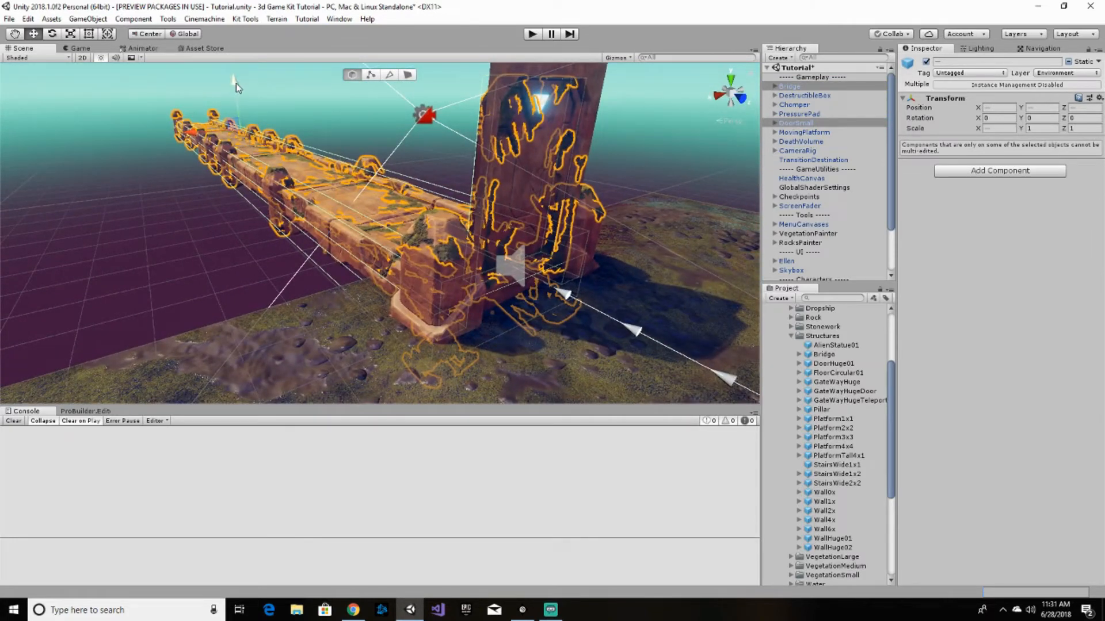
left_click_drag(236, 85, 237, 90)
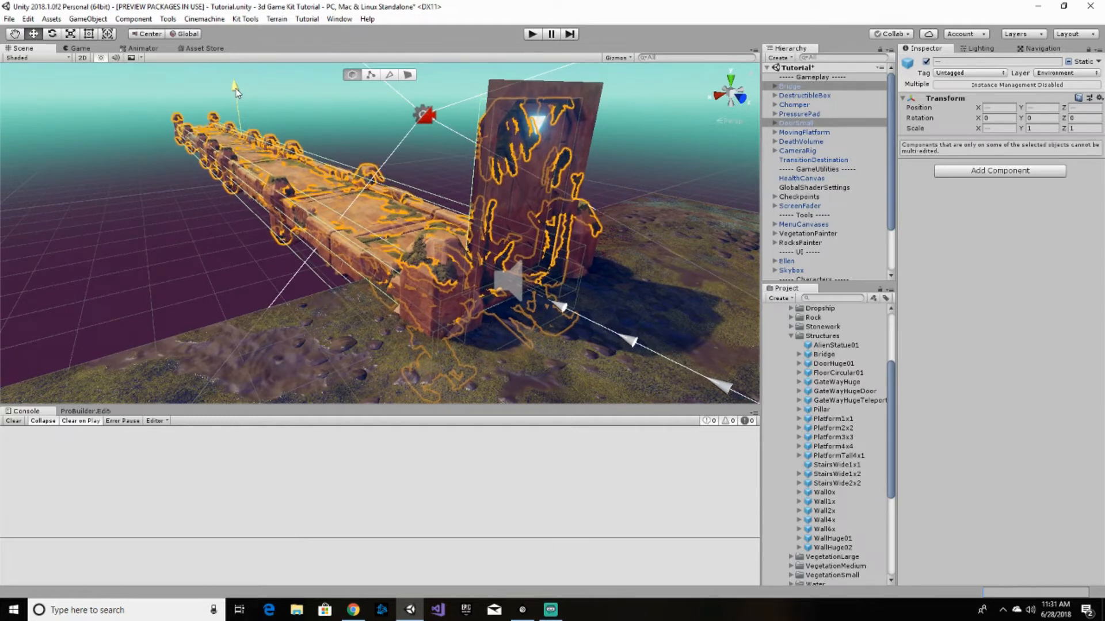
- Playtest the lowered door and bridge by running through the doorway, onto the bridge and back, and pause the game
left_click(532, 34)
key("ctrl+p")
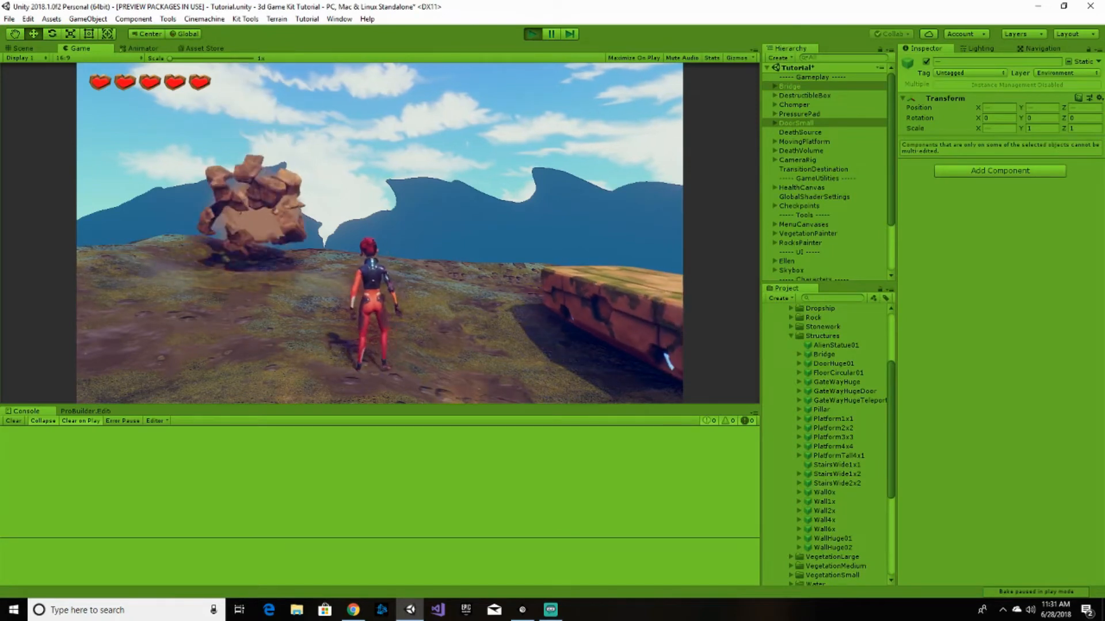
key("w")
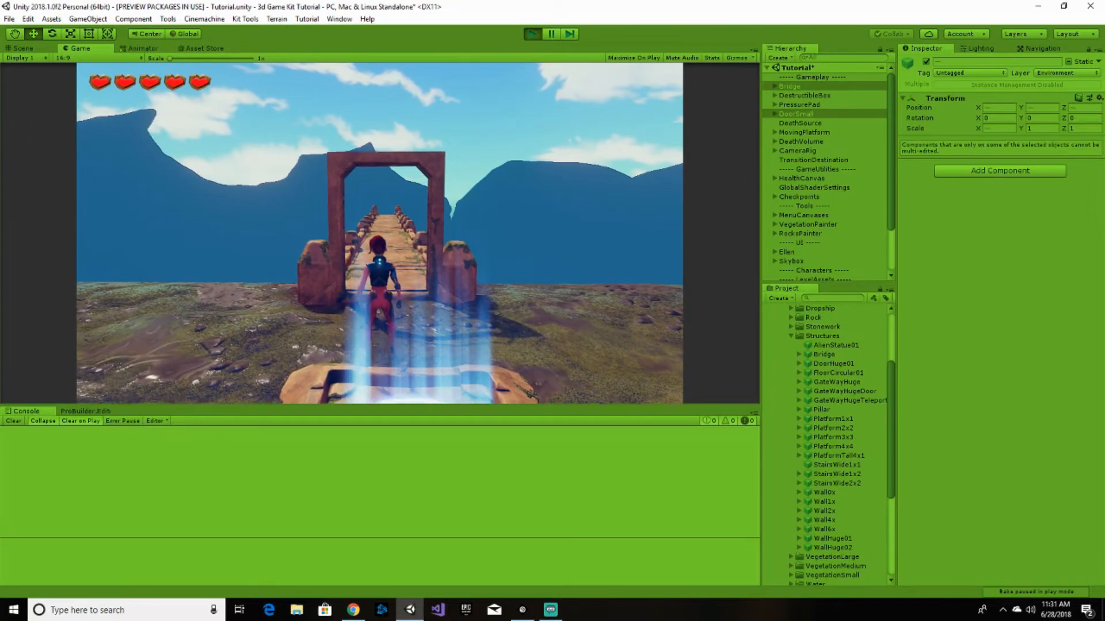
key("w")
key("w")
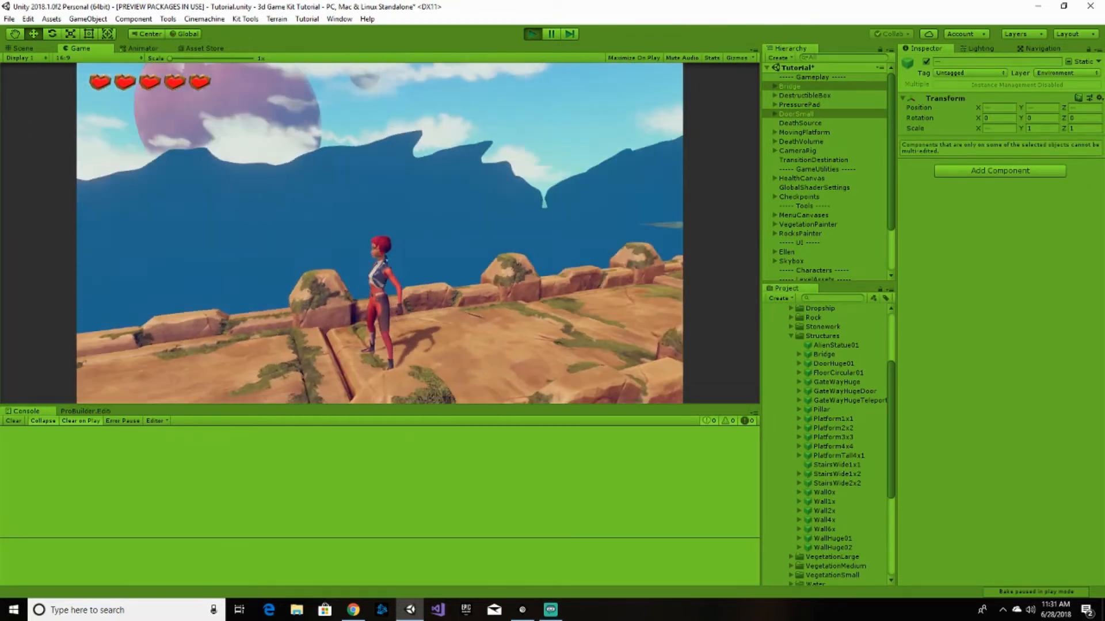
key("w")
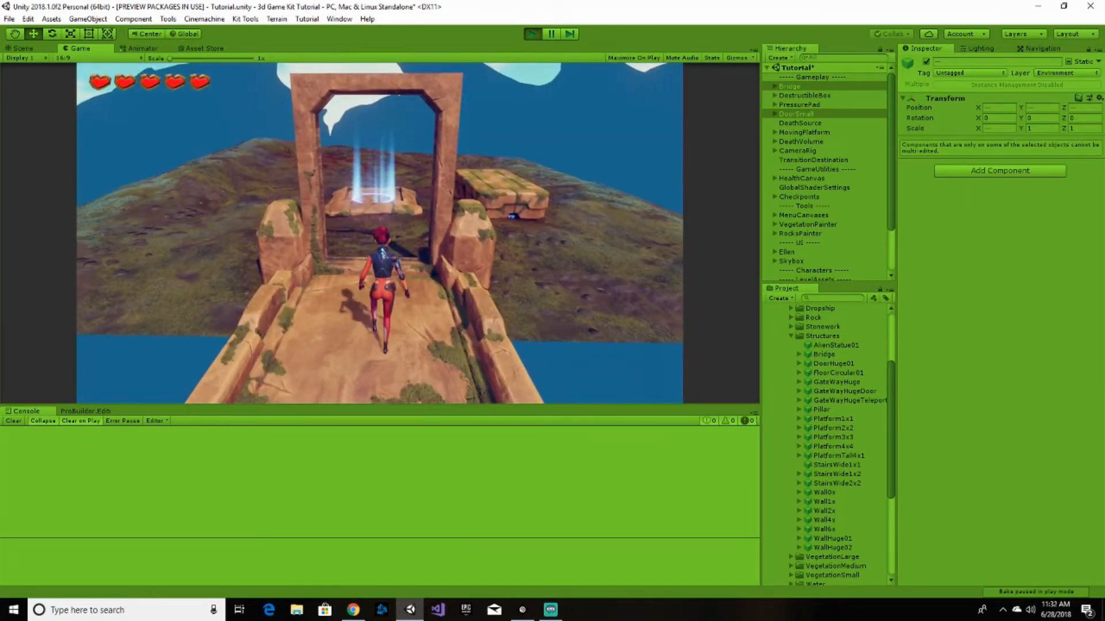
key("w")
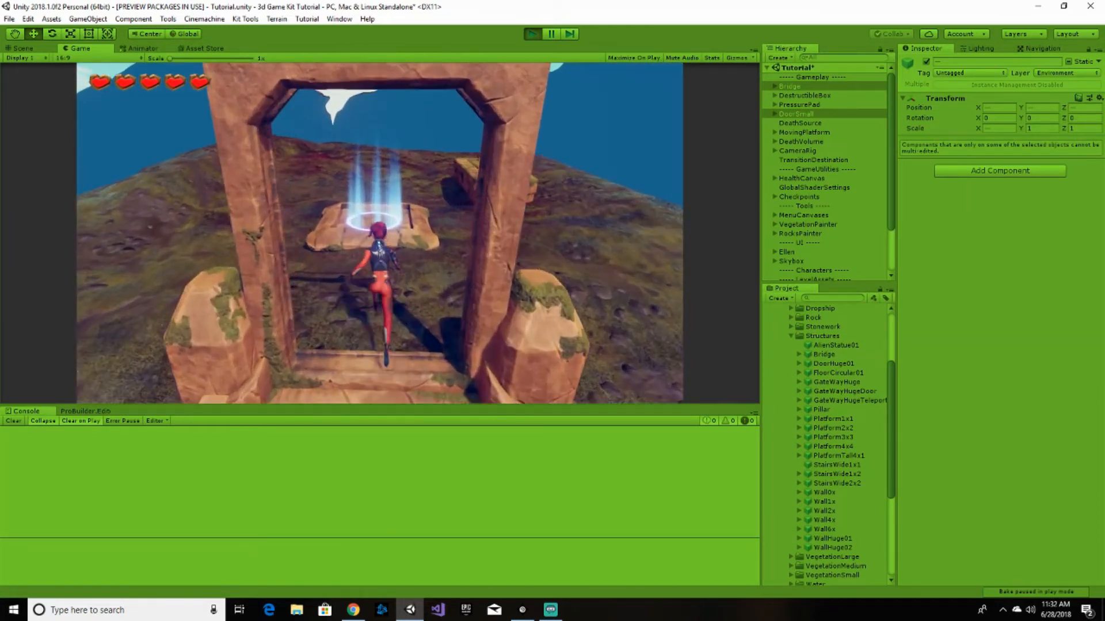
key("Escape")
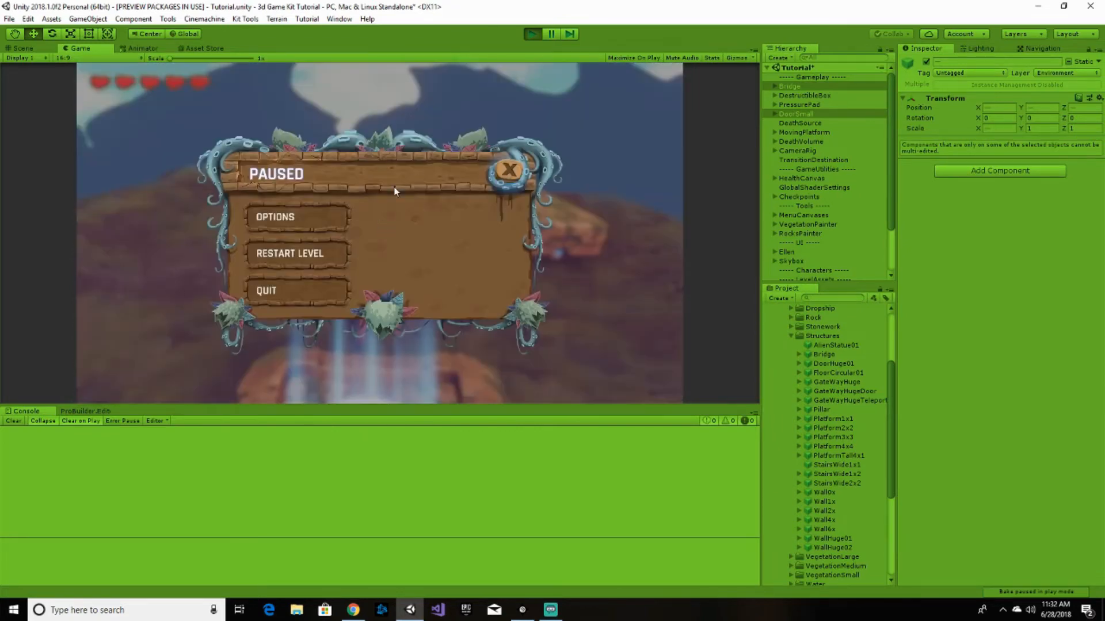
- Stop play mode and deactivate the DestructibleBox object in the Tutorial scene
left_click(533, 34)
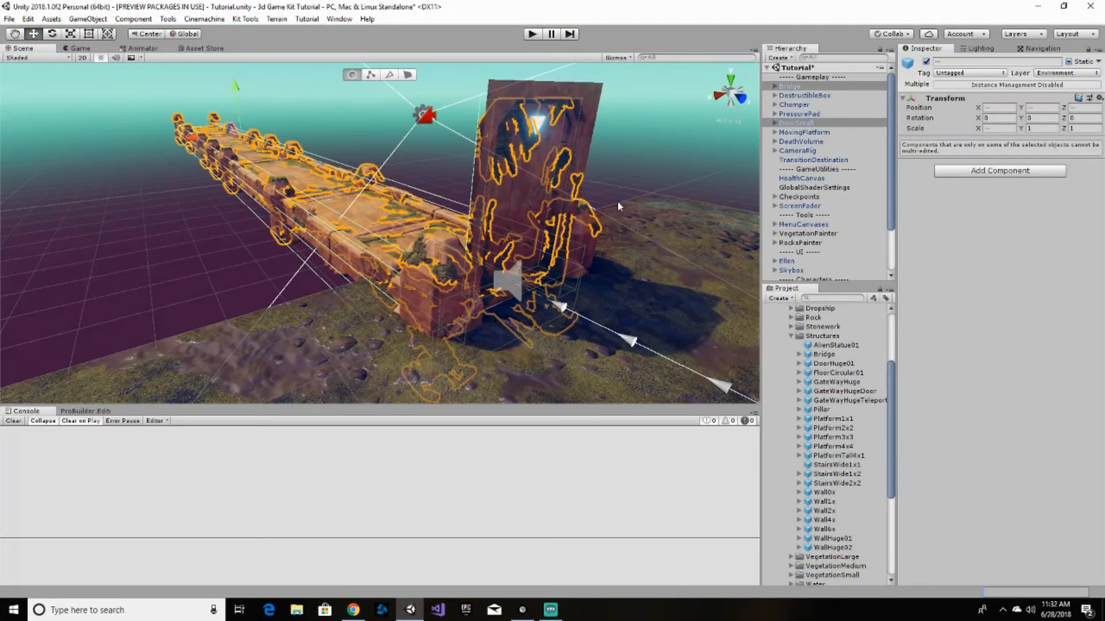
left_click(806, 95)
left_click(926, 61)
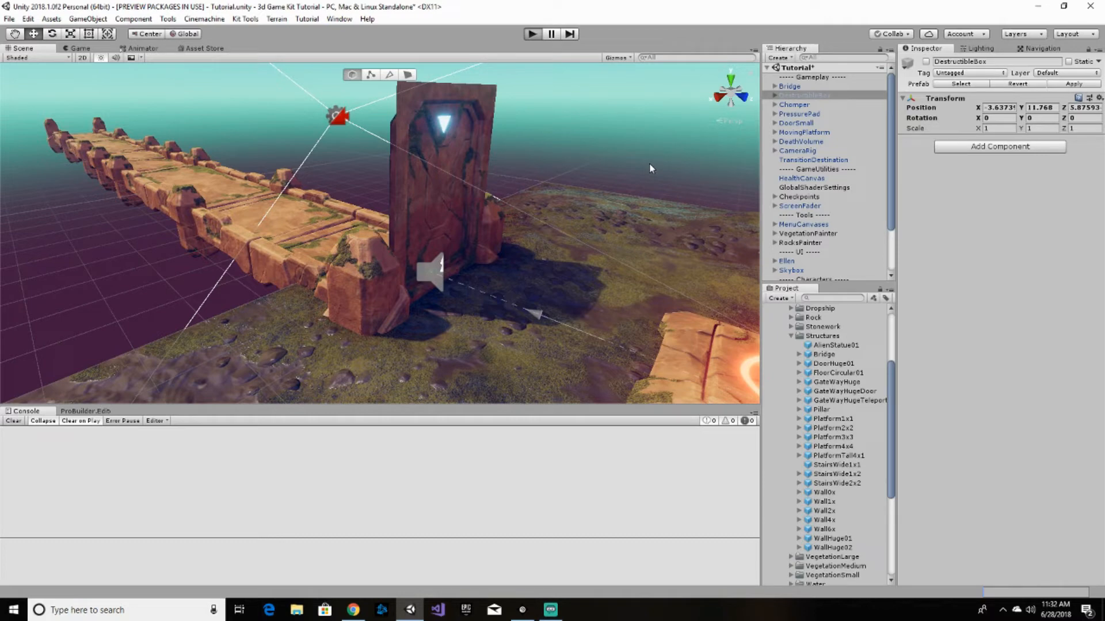
- Playtest the level by approaching the Chomper, then running through the open doorway and along the bridge to its far end
key("ctrl+p")
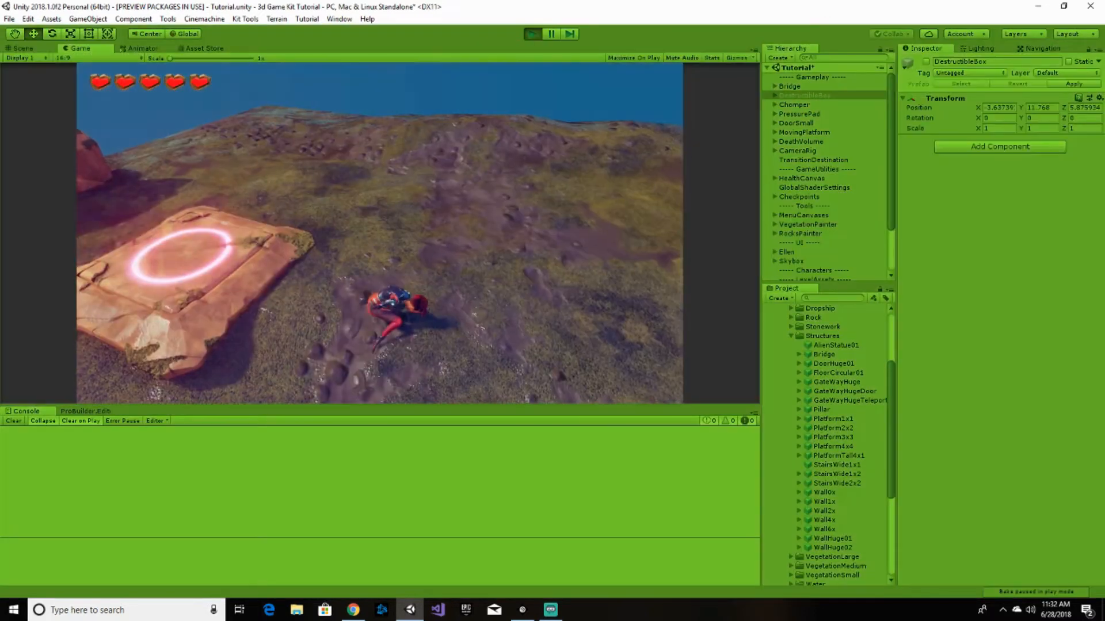
key("w")
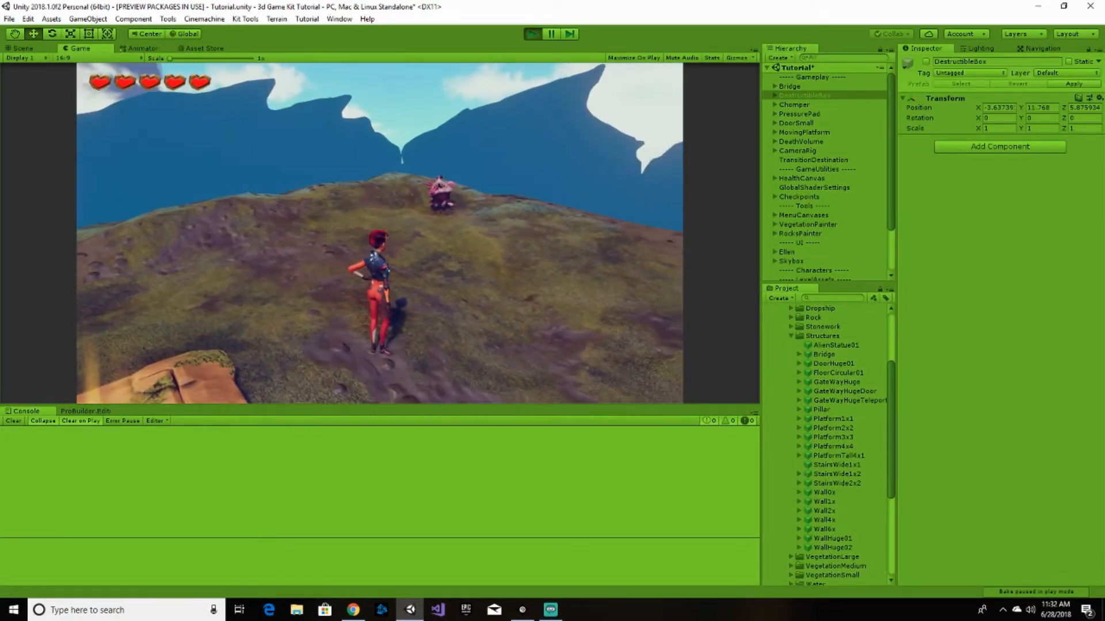
key("w")
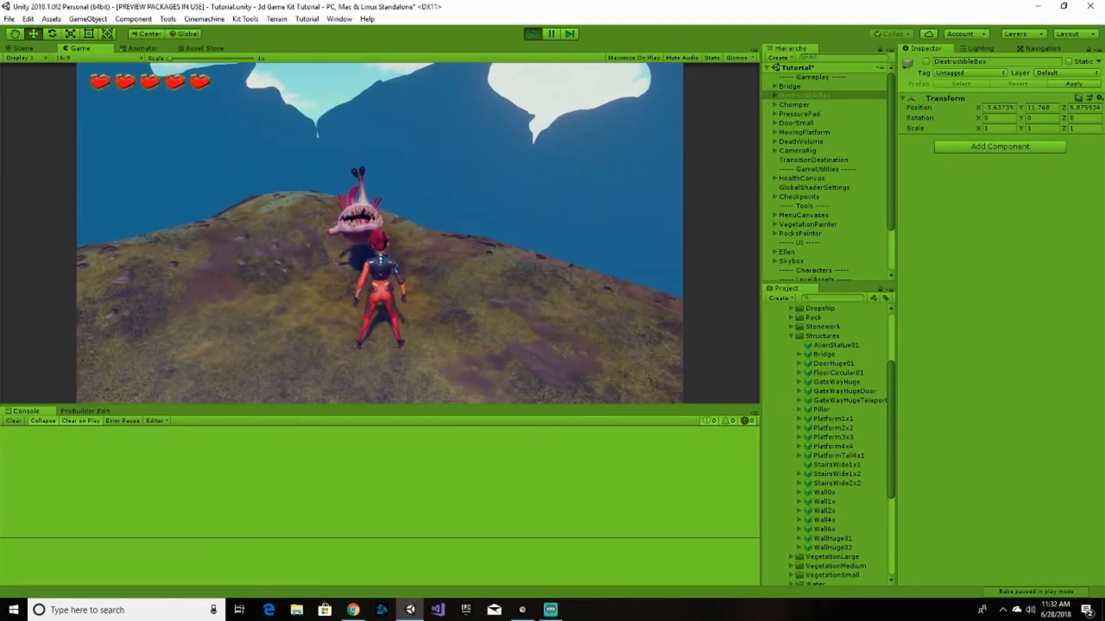
key("w")
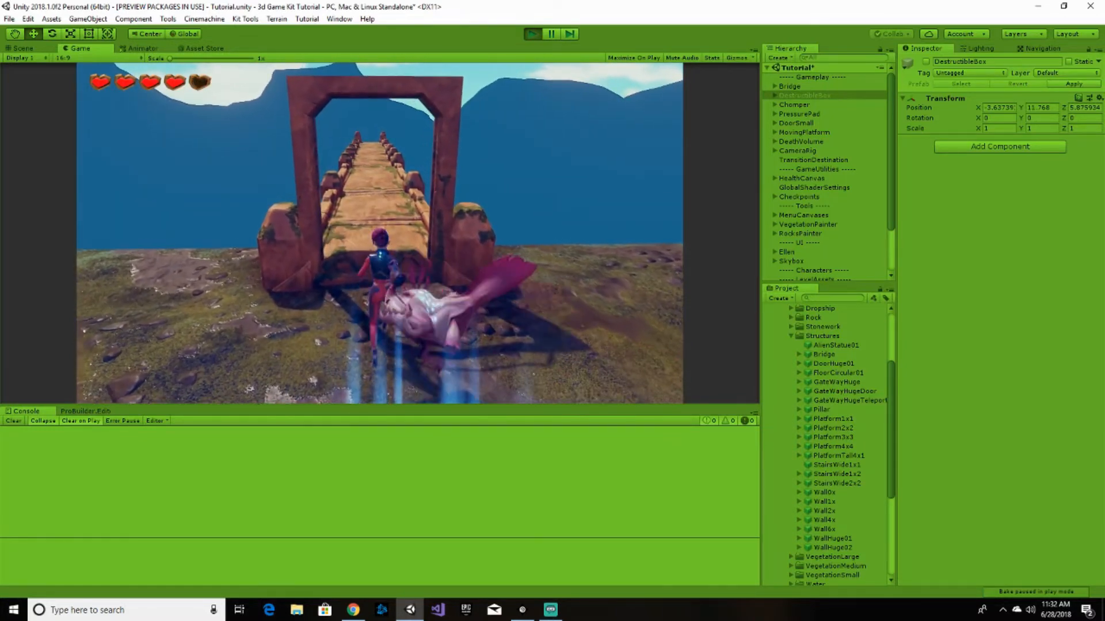
key("w")
key("w")
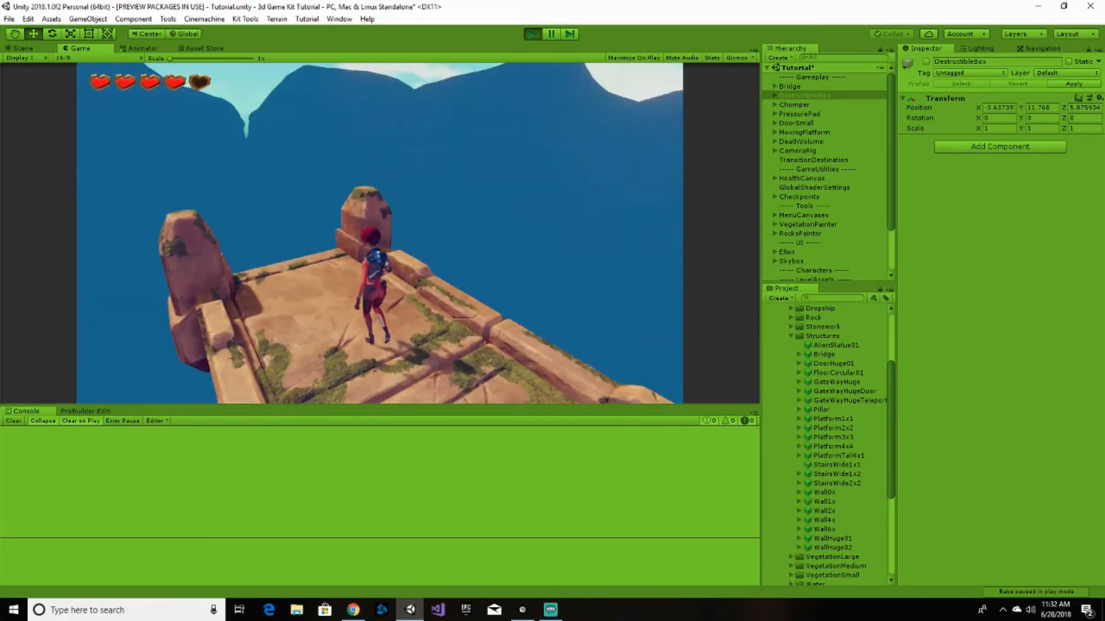
- Run back over the bridge past the Chomper, through the doorway and beyond the pressure pad to test whether it follows
key("s")
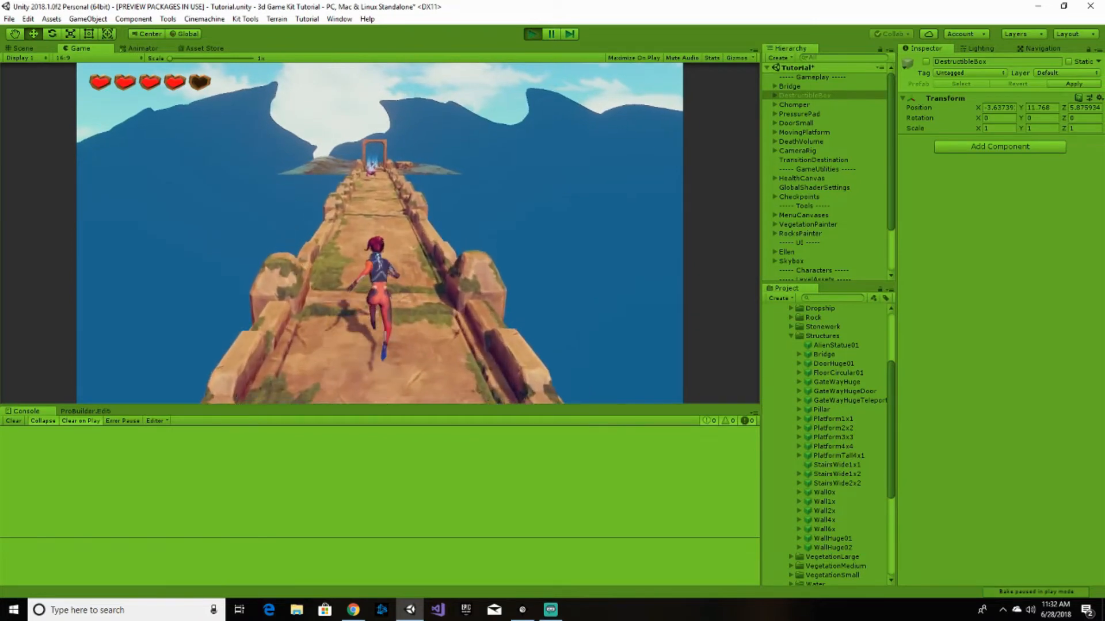
key("w")
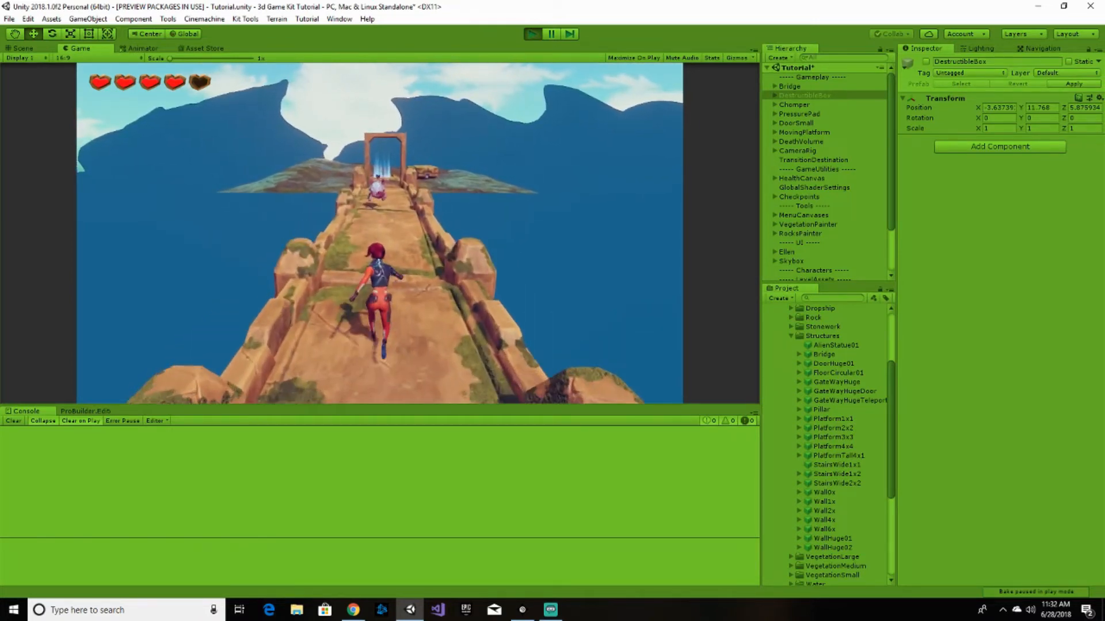
key("w")
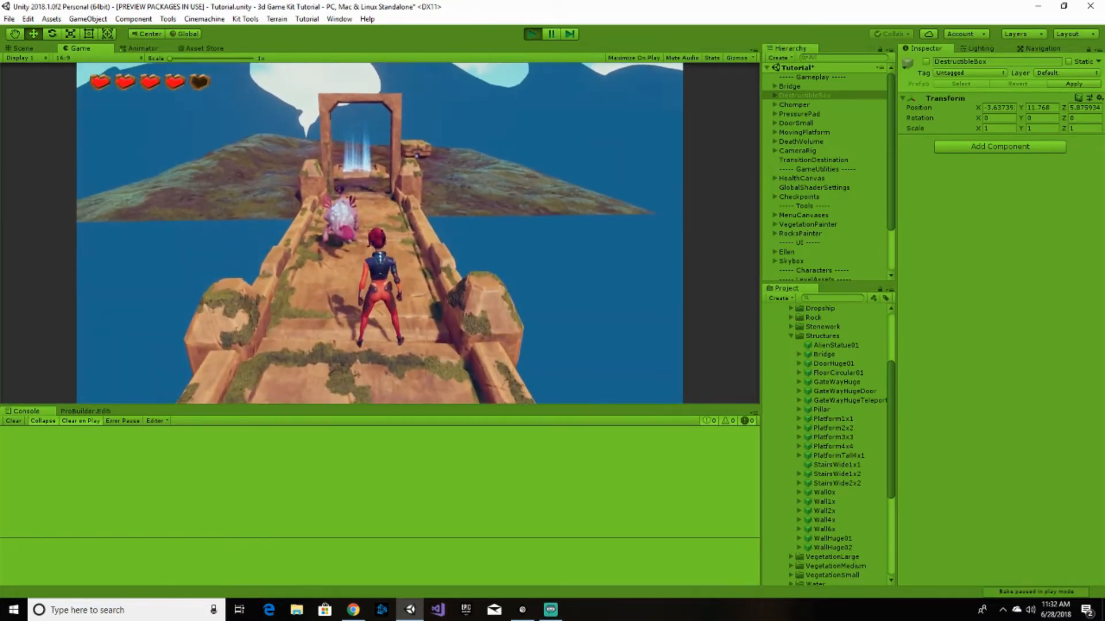
key("w")
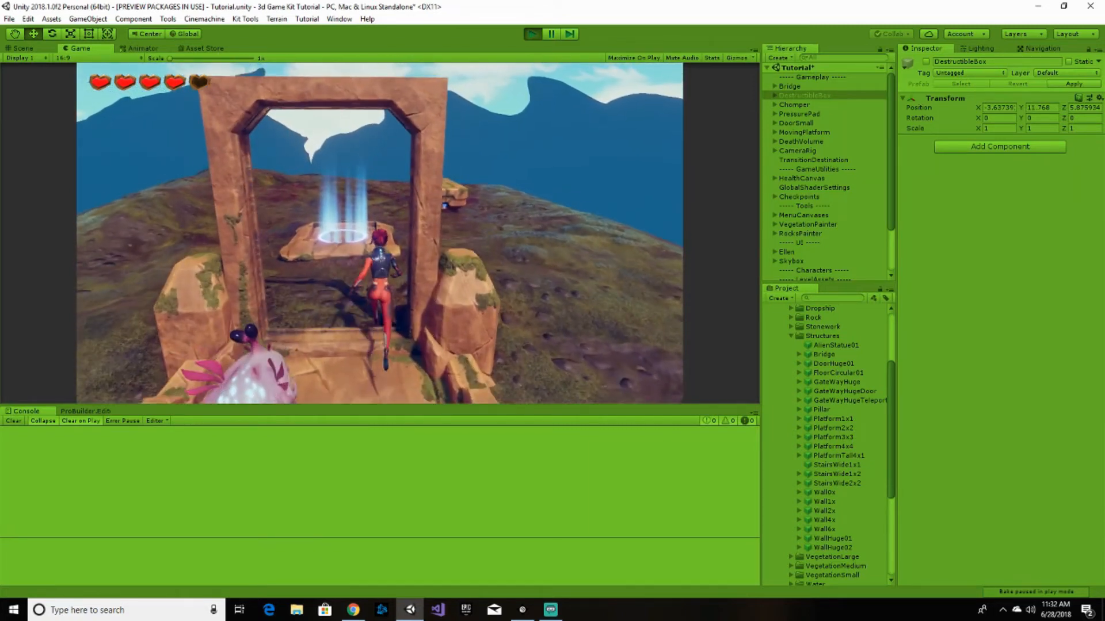
key("s")
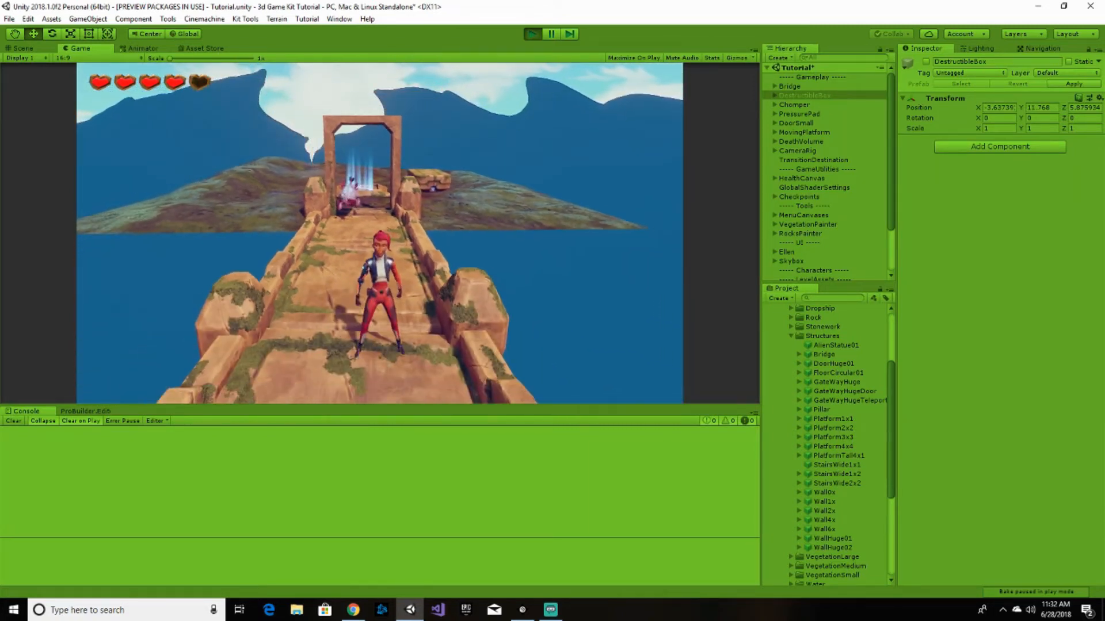
key("w")
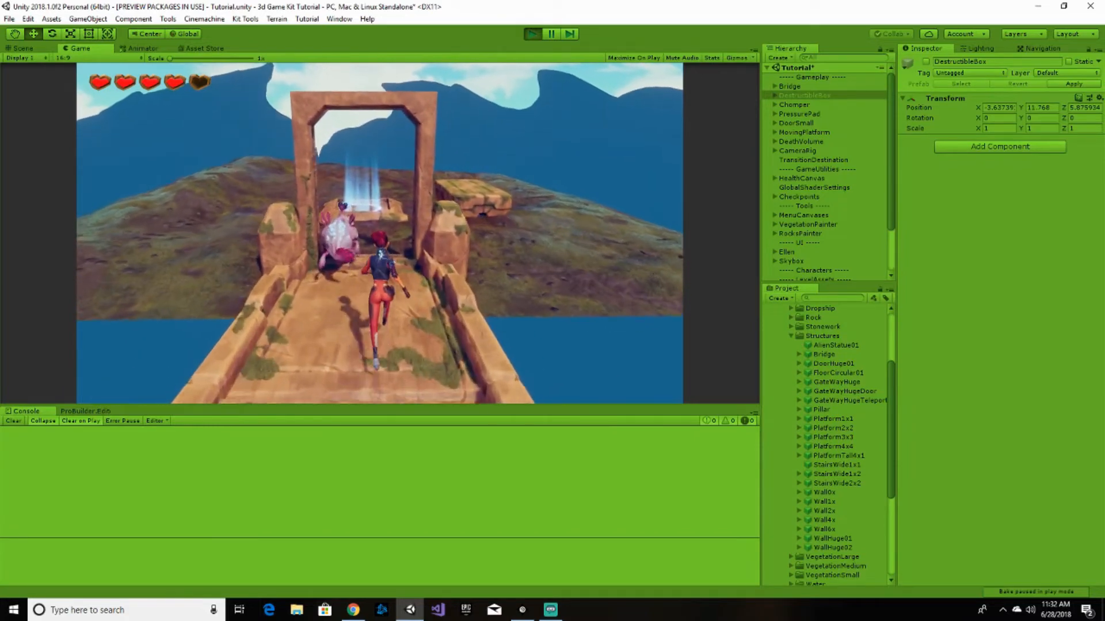
key("w")
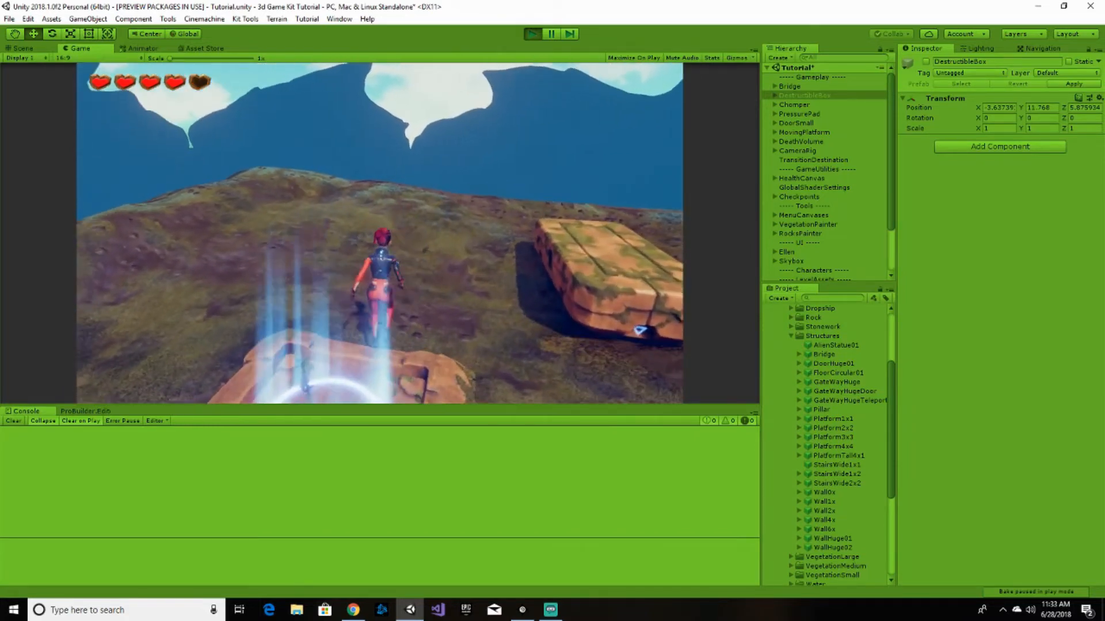
key("w")
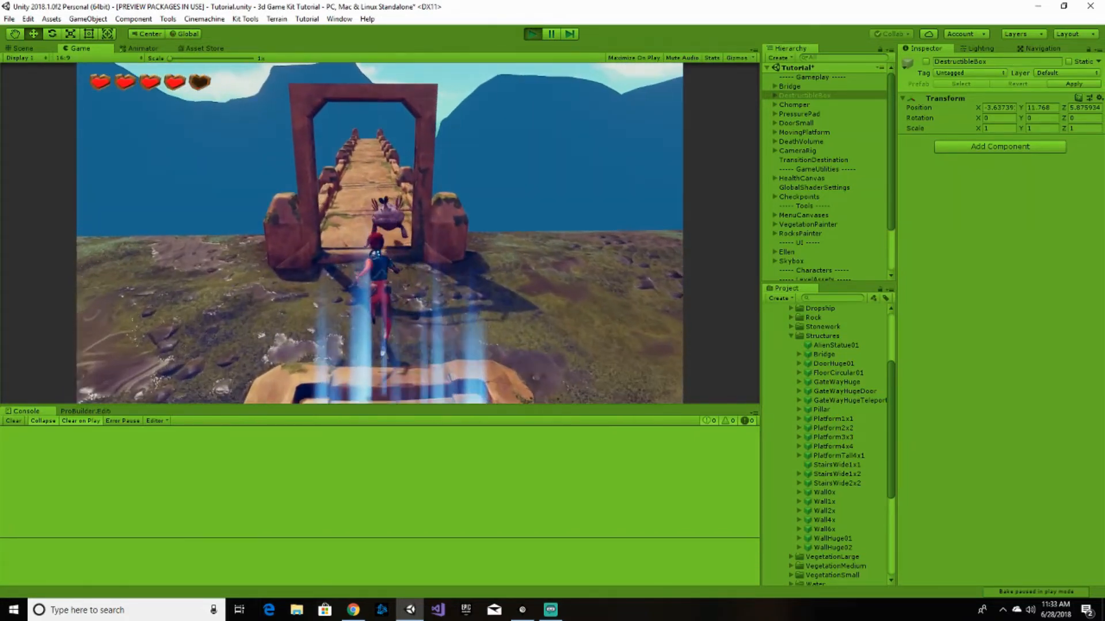
- Lead the character back through the doorway, fight the Chomper on the bridge, and stop play mode
key("s")
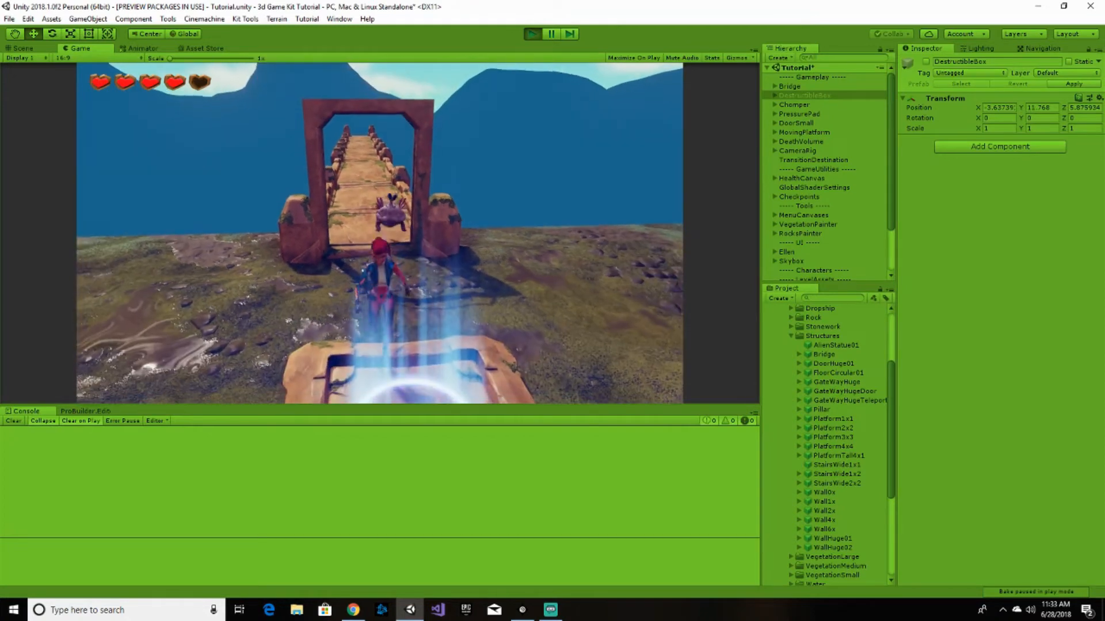
key("w")
key("w")
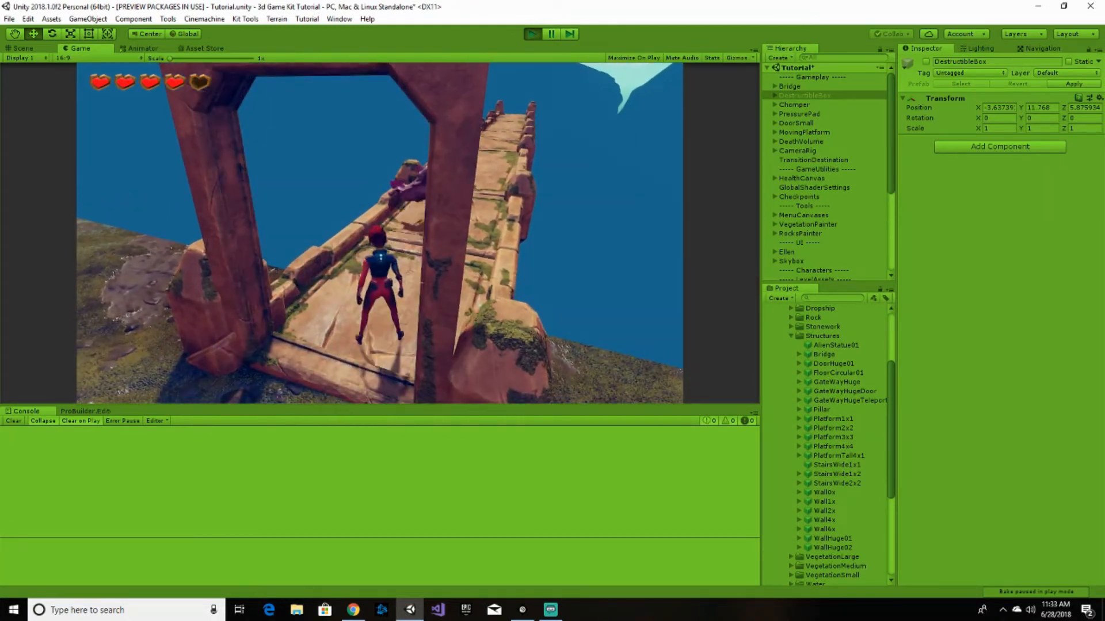
key("w")
key("w")
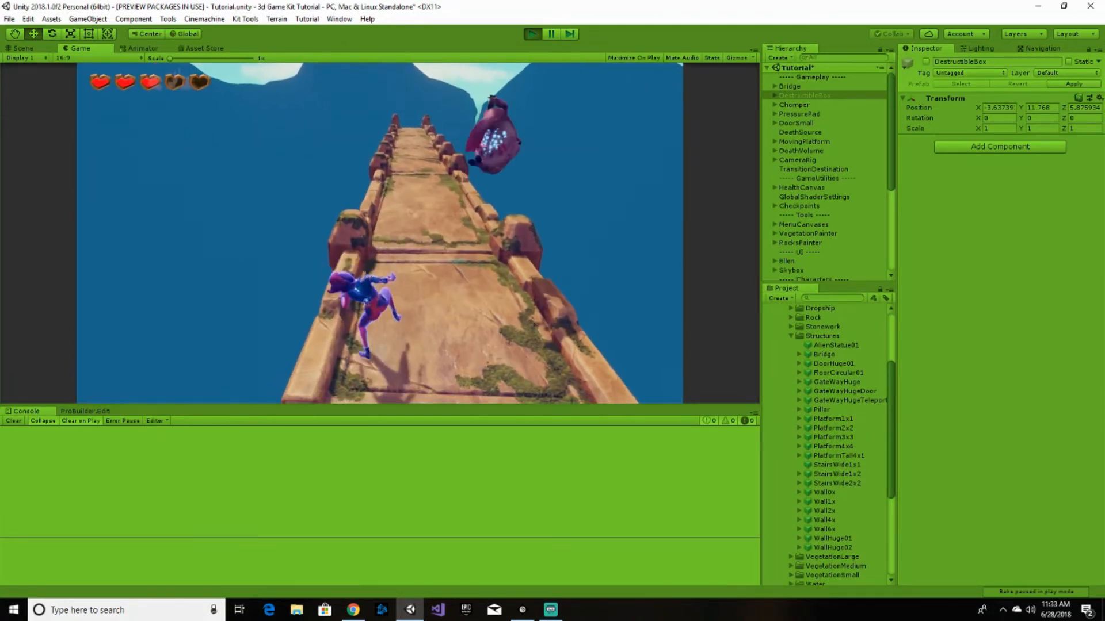
key("w")
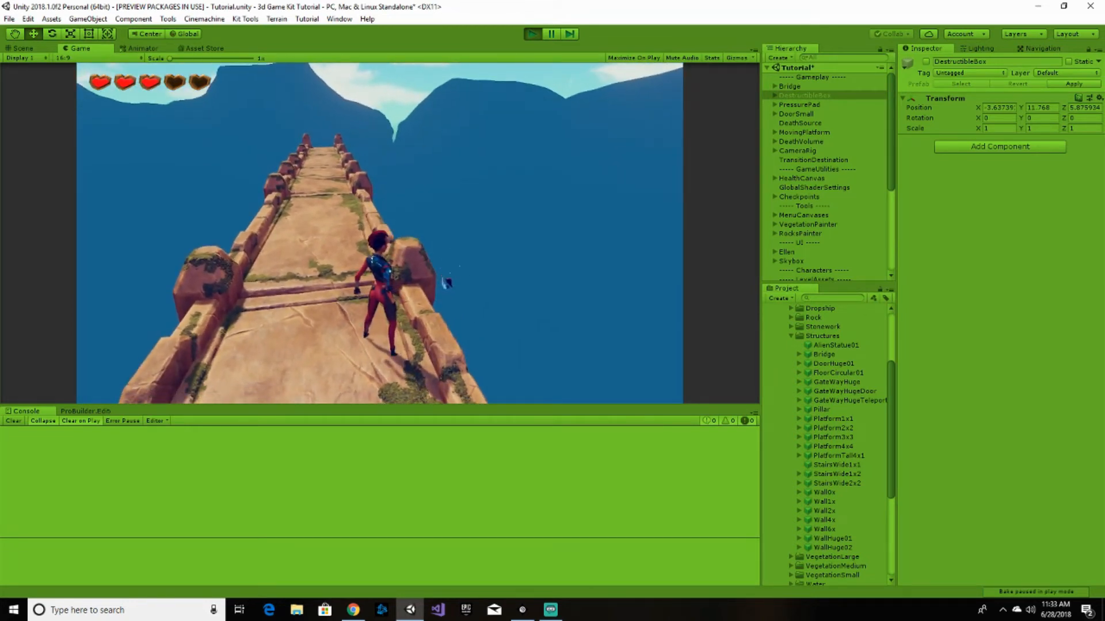
key("Escape")
left_click(535, 34)
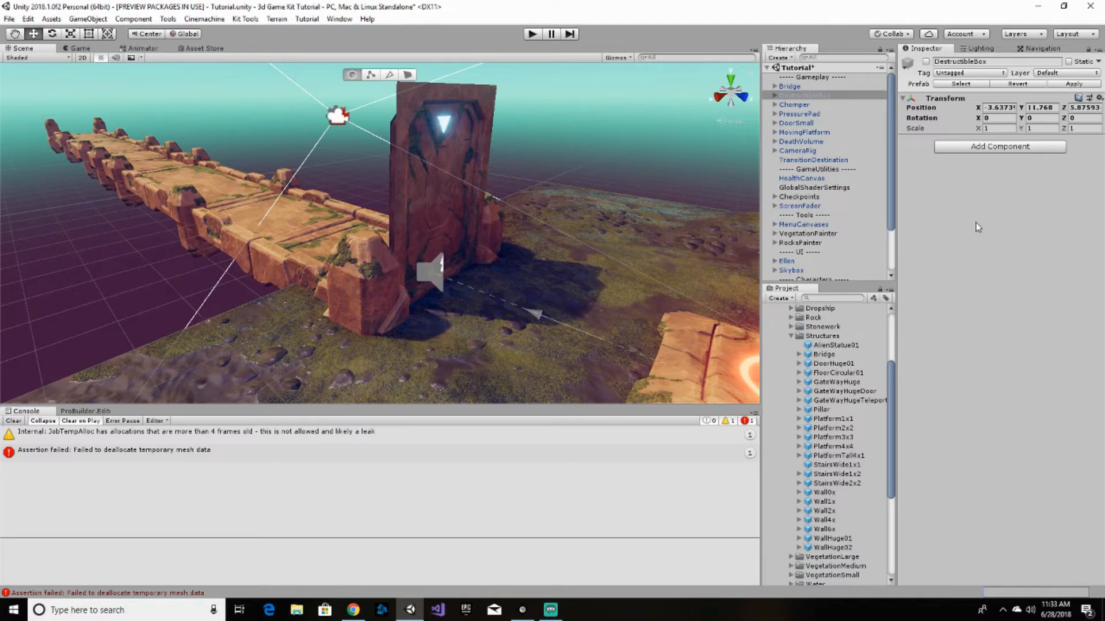
- Select the GroundCover painter under VegetationPainter and paint grass across the ground around the pressure pad and moving platform
right_click_drag(551, 217, 774, 226)
scroll(556, 216, "down", 5)
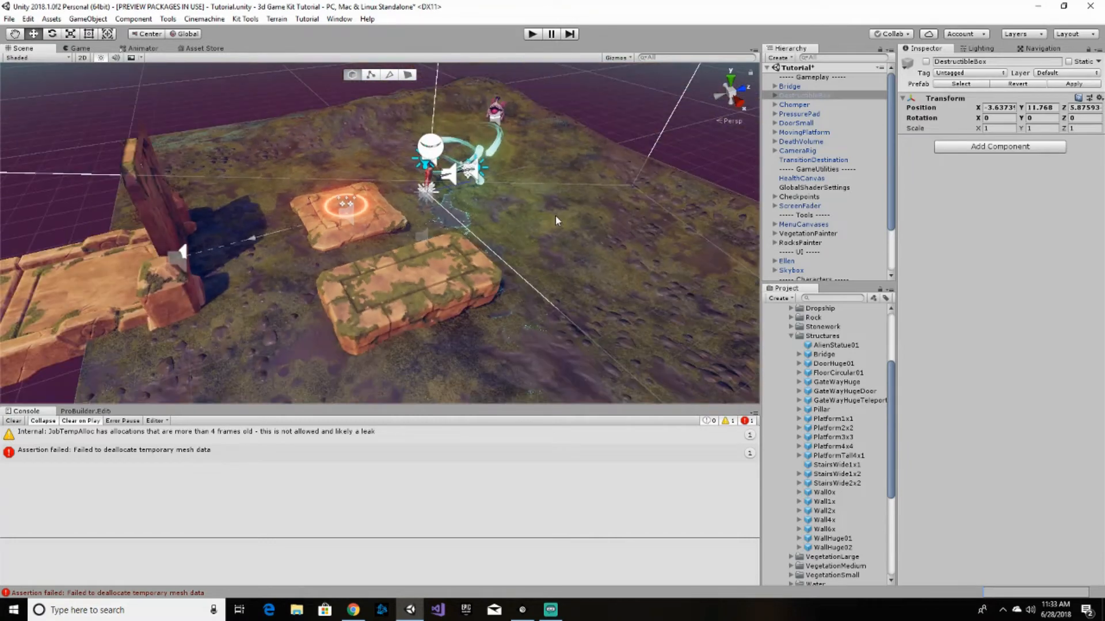
scroll(557, 216, "down", 2)
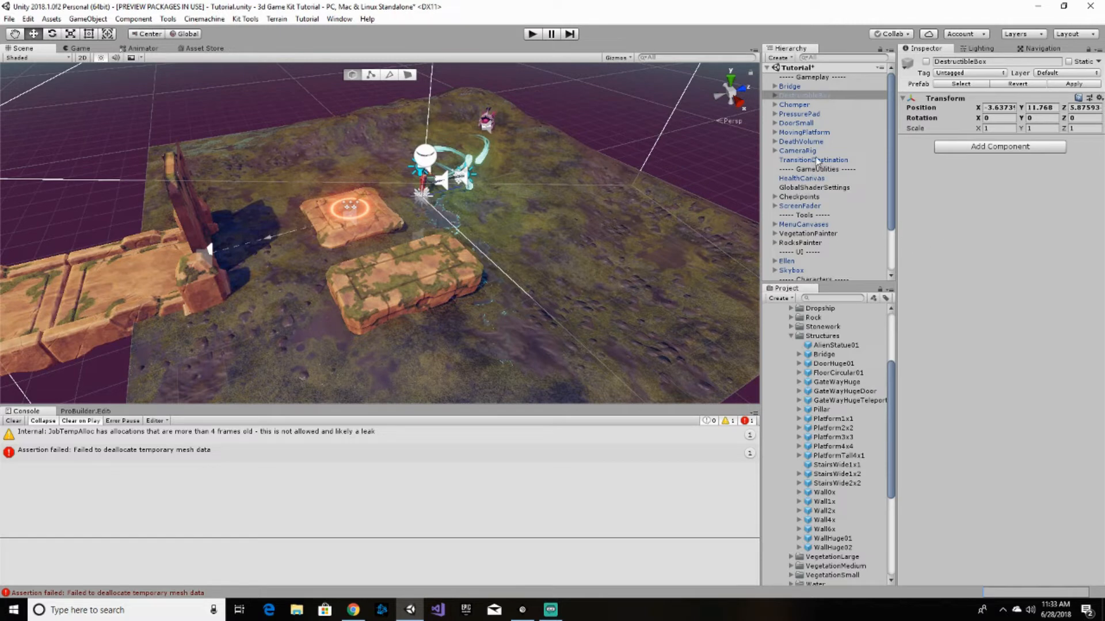
scroll(817, 163, "down", 3)
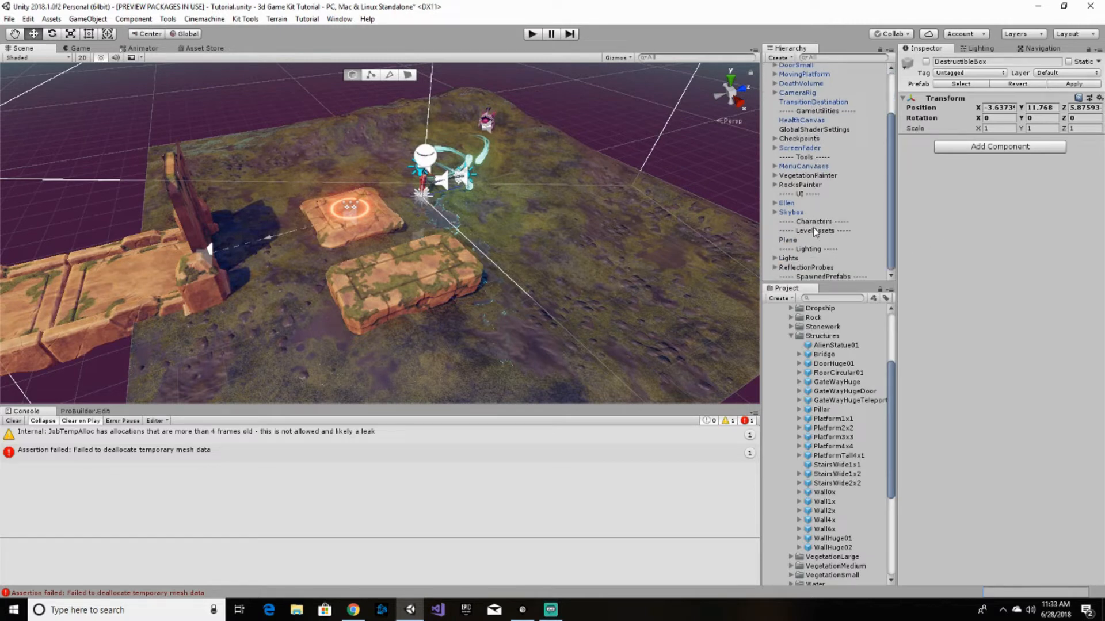
left_click(817, 178)
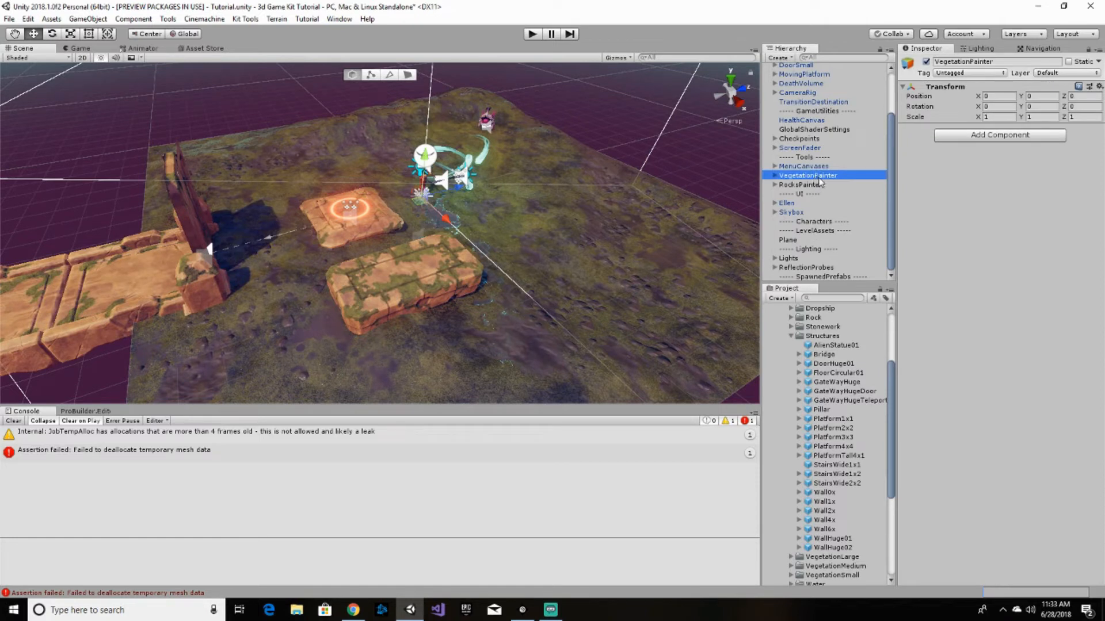
left_click(775, 176)
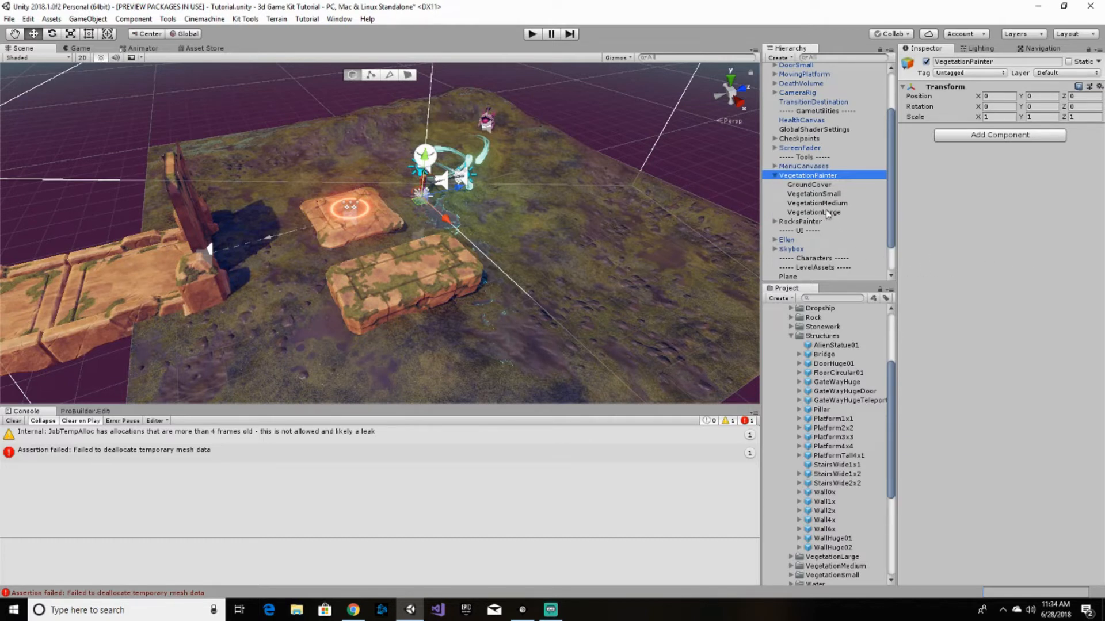
left_click(816, 186)
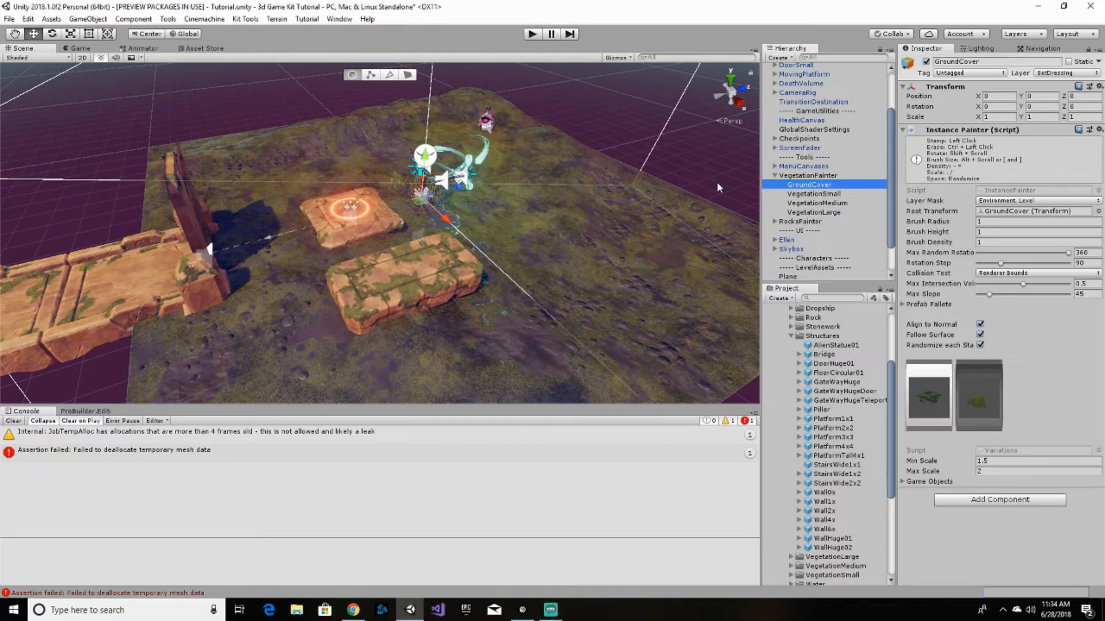
left_click(528, 266)
mouse_move(530, 268)
left_mouse_down()
mouse_move(560, 209)
mouse_move(521, 180)
mouse_move(528, 189)
mouse_move(544, 152)
mouse_move(601, 169)
left_mouse_up()
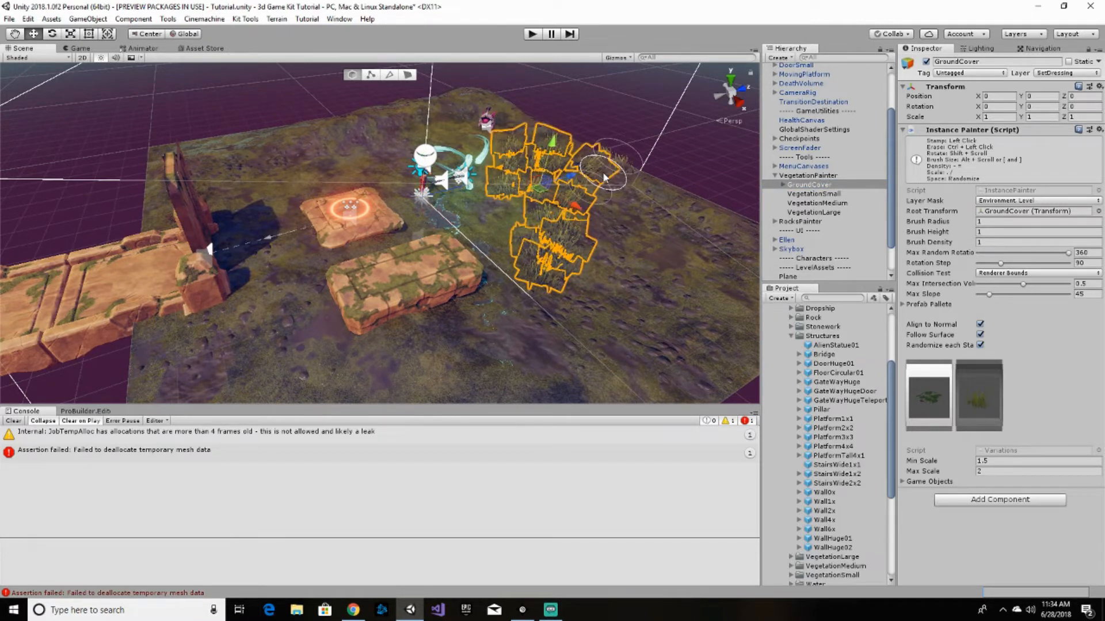
mouse_move(669, 234)
left_mouse_down()
mouse_move(719, 241)
mouse_move(656, 262)
mouse_move(587, 316)
mouse_move(540, 270)
mouse_move(490, 345)
mouse_move(451, 368)
mouse_move(414, 328)
mouse_move(321, 369)
left_mouse_up()
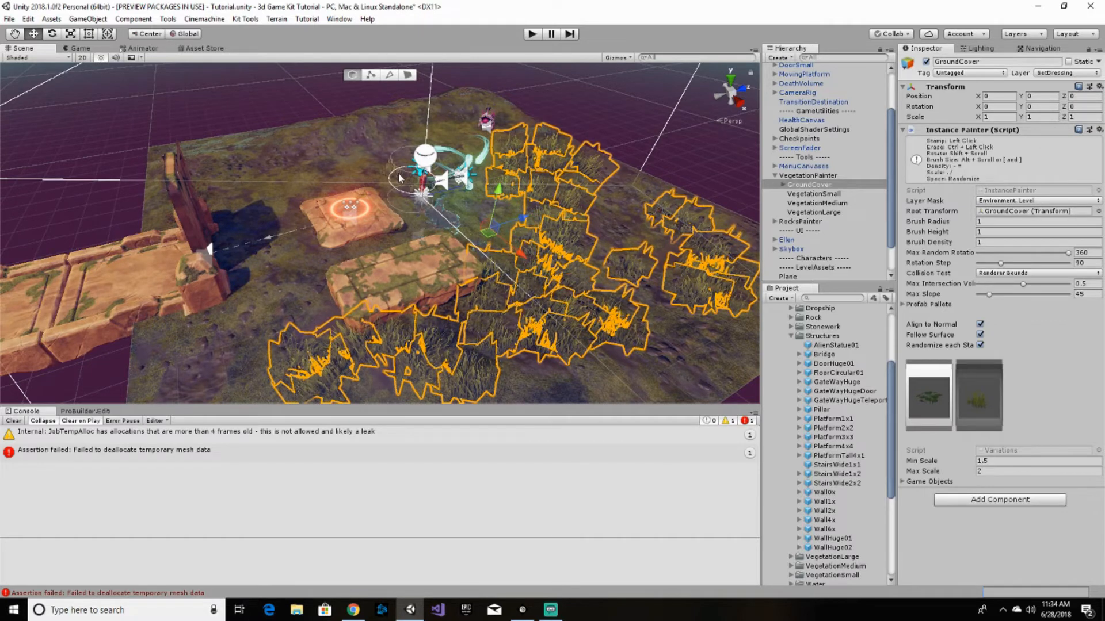
mouse_move(250, 186)
left_mouse_down()
mouse_move(407, 143)
mouse_move(444, 149)
left_mouse_up()
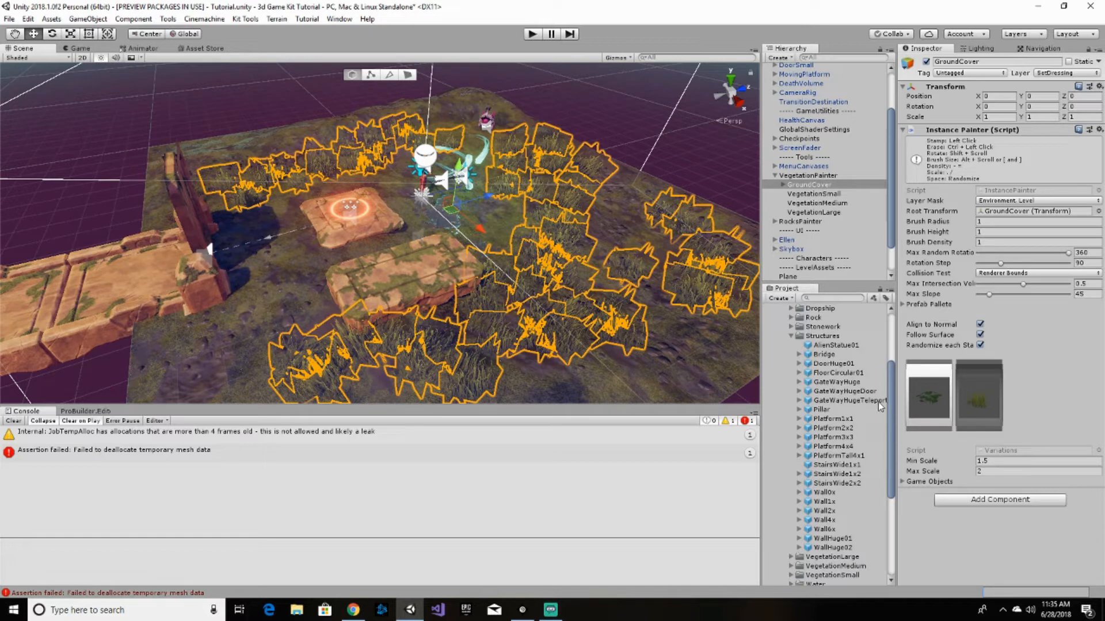
- Switch GroundCover to its second plant prefab and stamp scattered clumps among and beside the painted grass
left_click(931, 394)
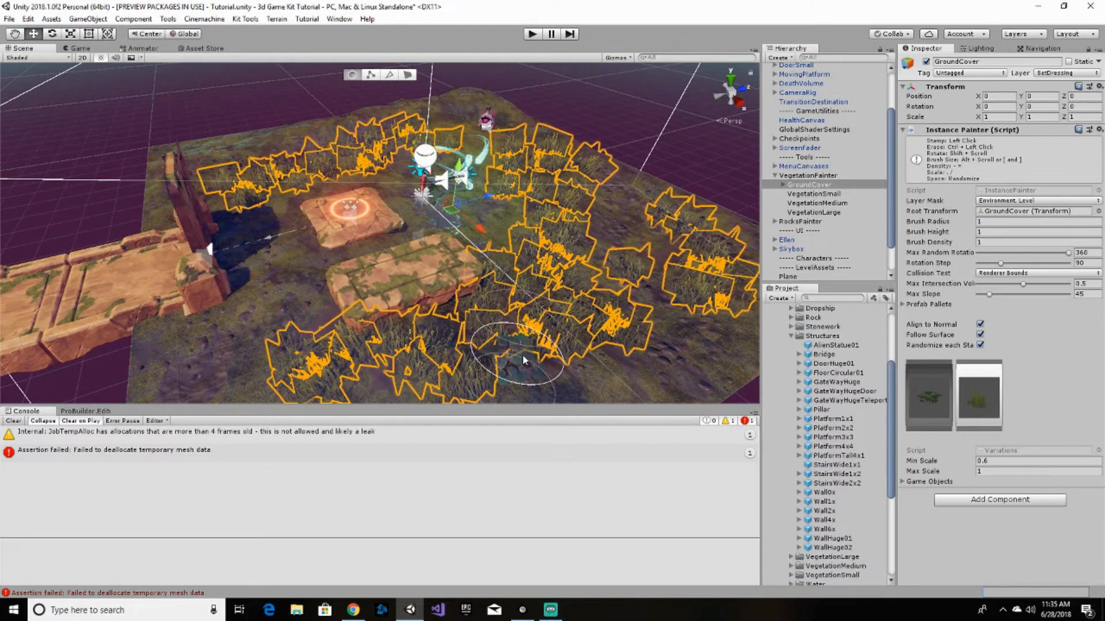
left_click(543, 360)
left_click(651, 329)
left_click(616, 246)
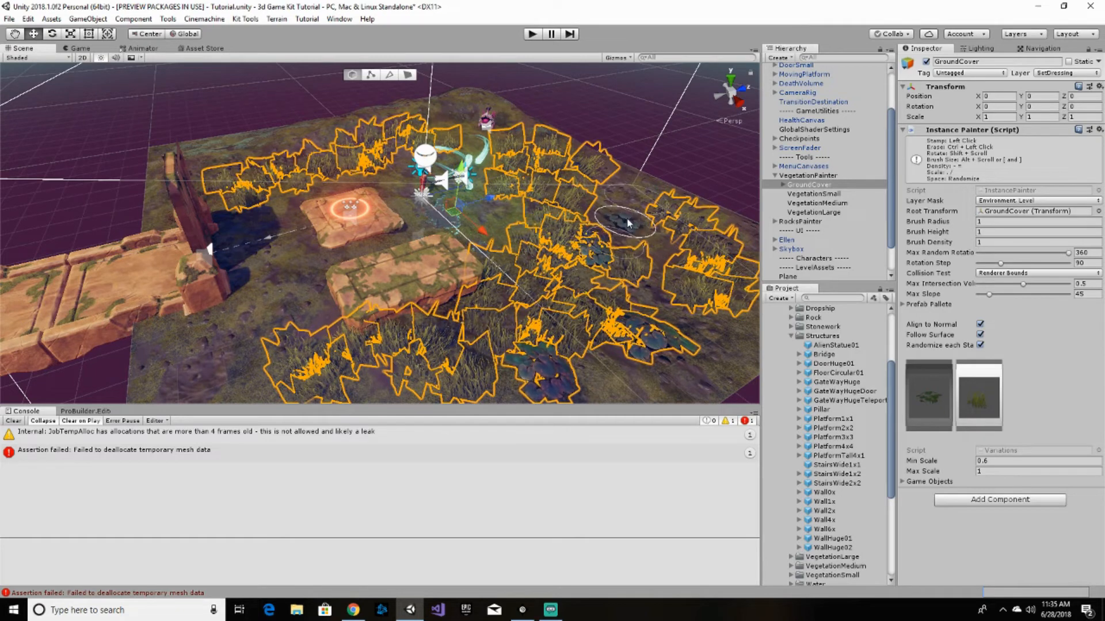
left_click(620, 195)
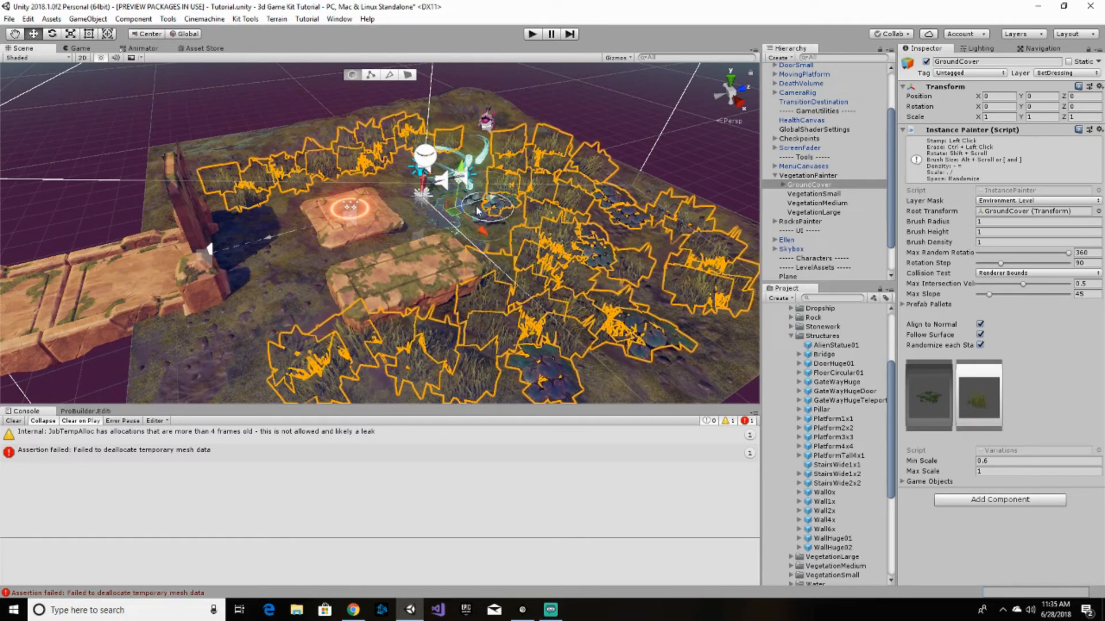
left_click(508, 204)
left_click(270, 198)
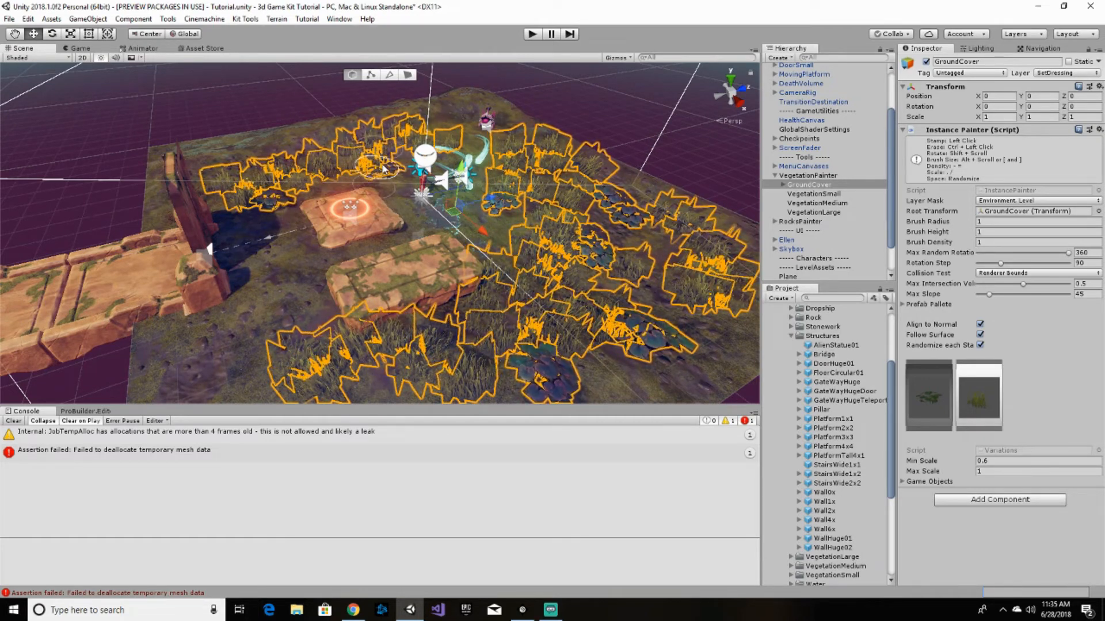
left_click(432, 121)
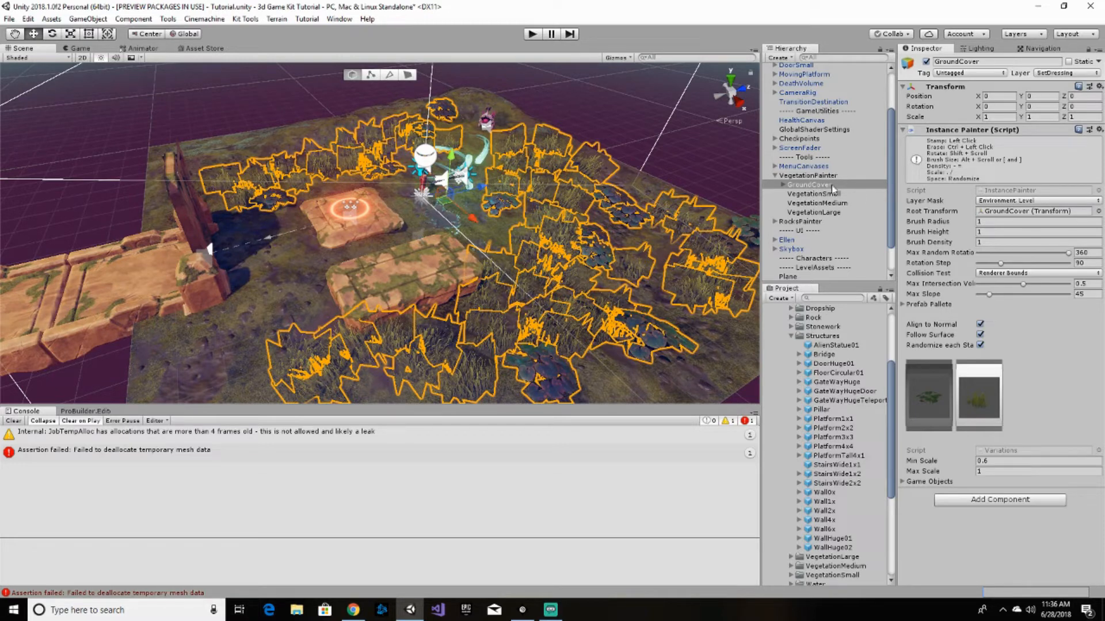
- Examine the painted instances listed under GroundCover, inspecting two individual GroundCover03 pieces, and collapse the group
left_click(782, 185)
scroll(852, 206, "down", 5)
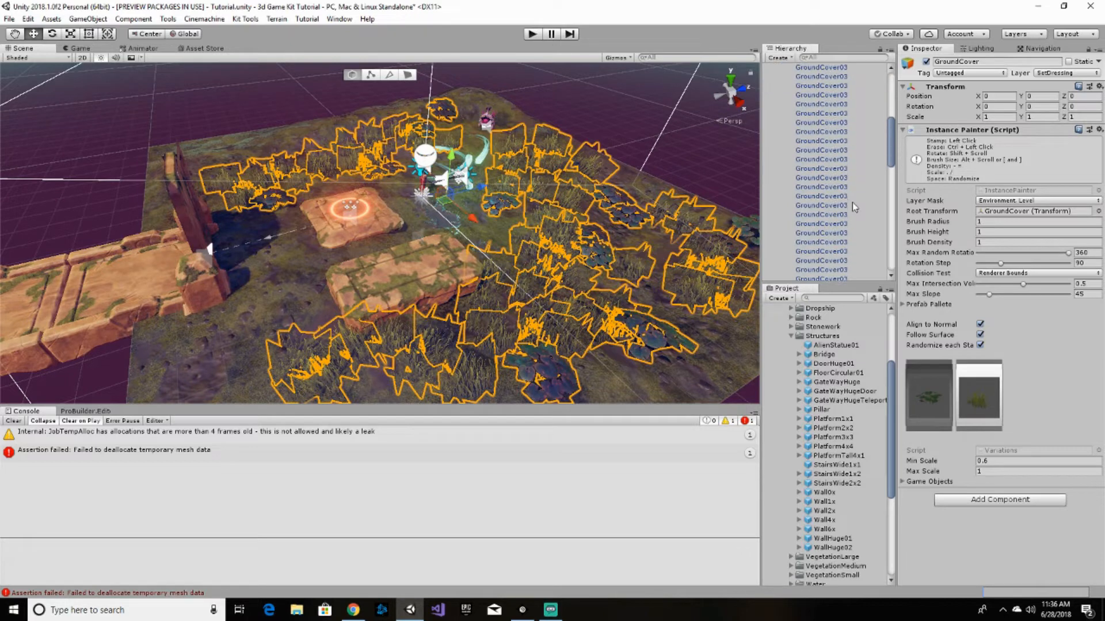
scroll(851, 202, "down", 10)
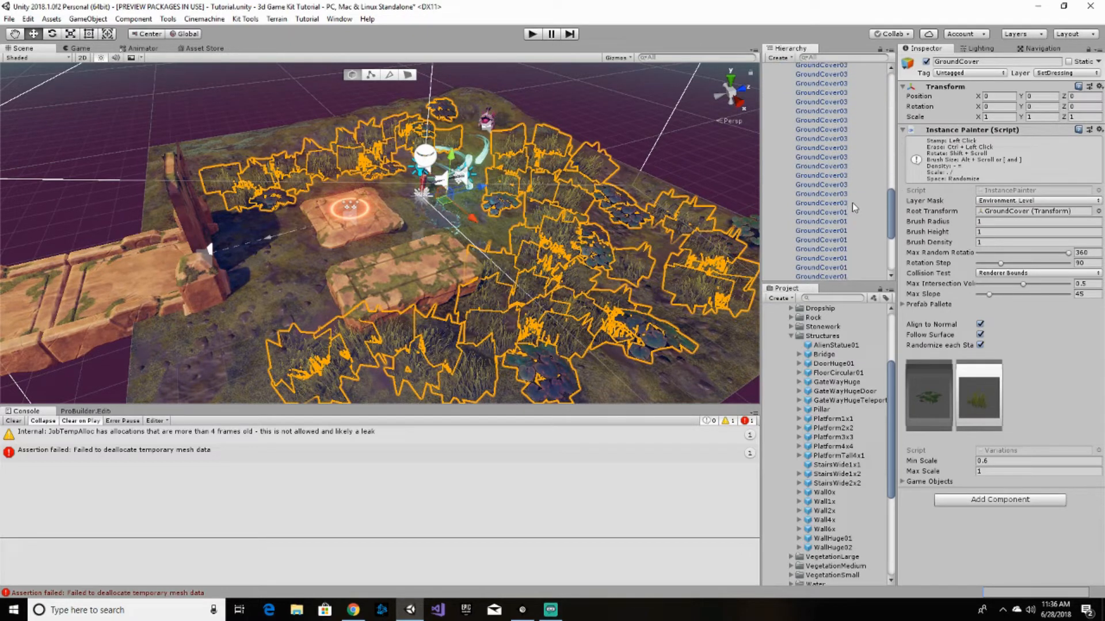
scroll(852, 202, "up", 5)
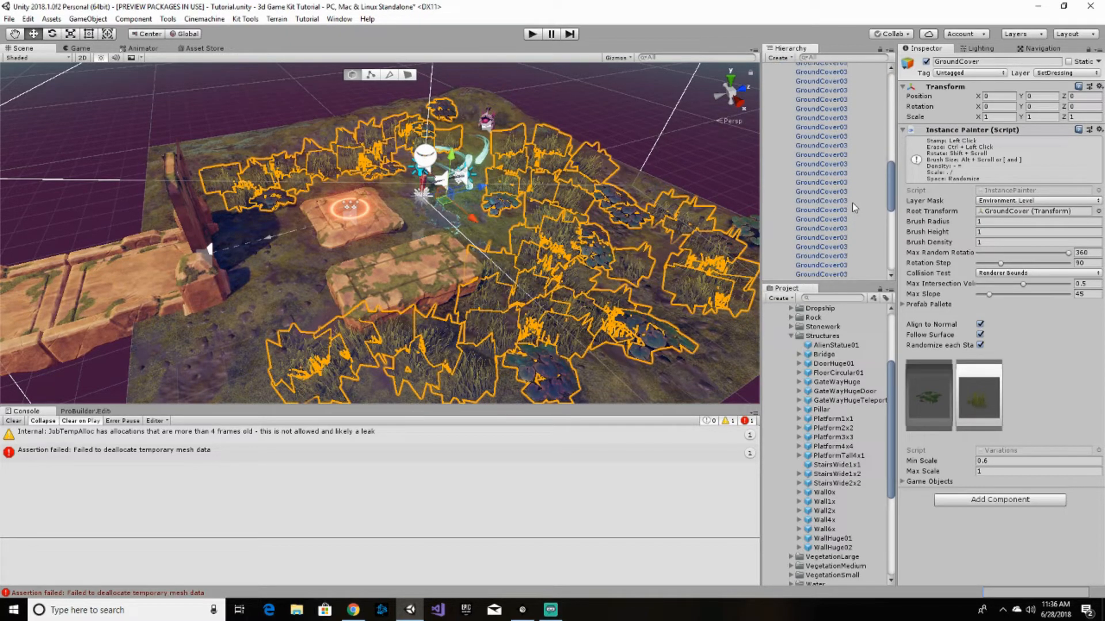
scroll(851, 202, "up", 2)
scroll(852, 202, "up", 8)
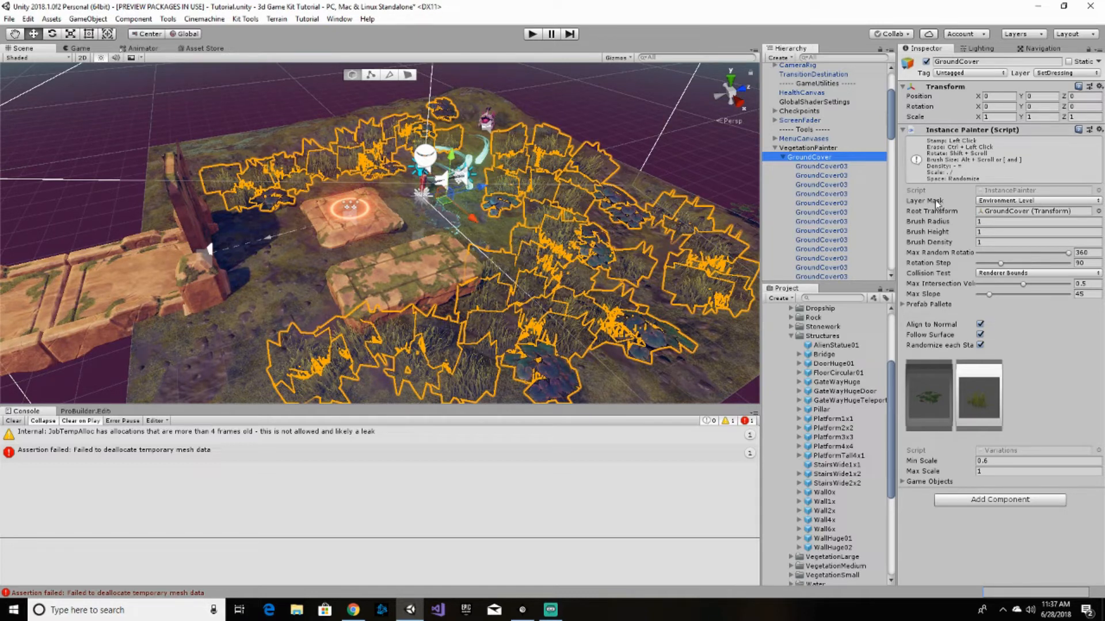
left_click(814, 167)
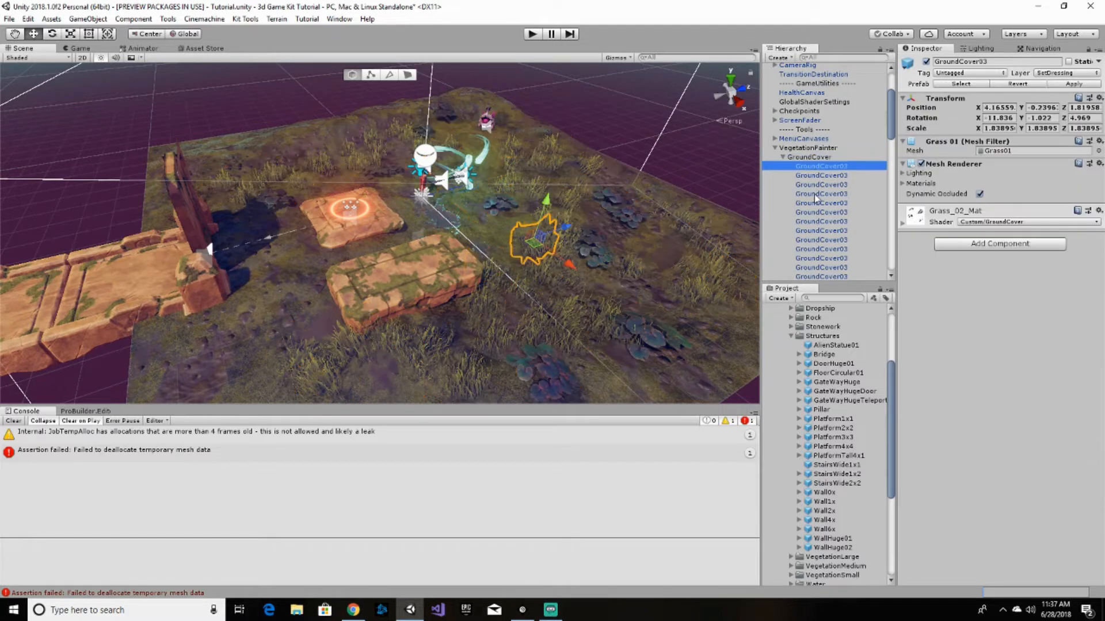
left_click(817, 230)
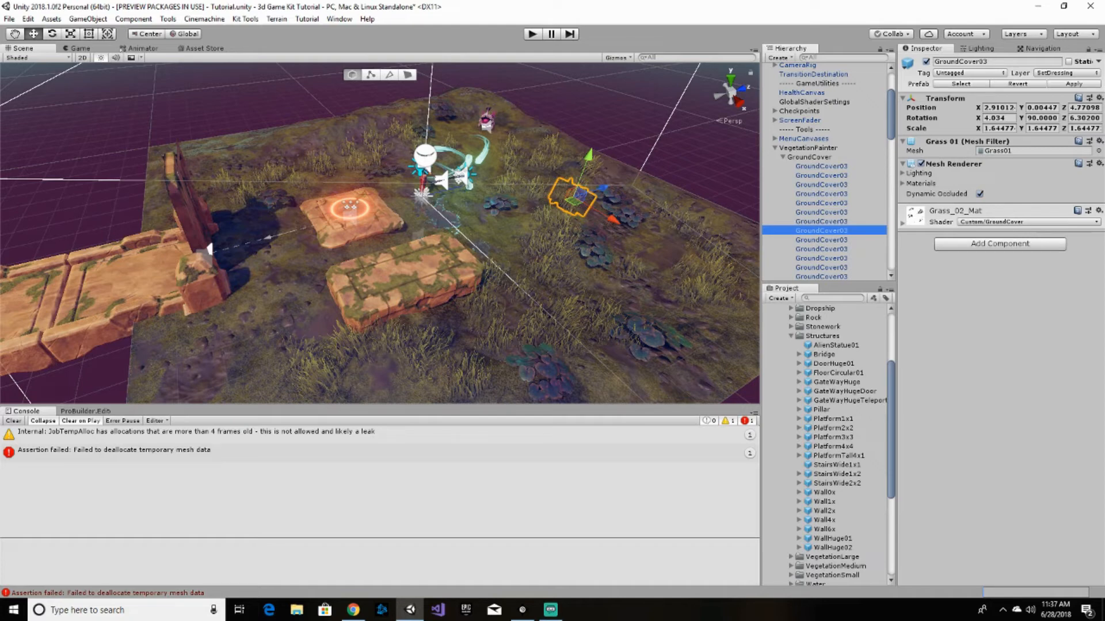
left_click(783, 157)
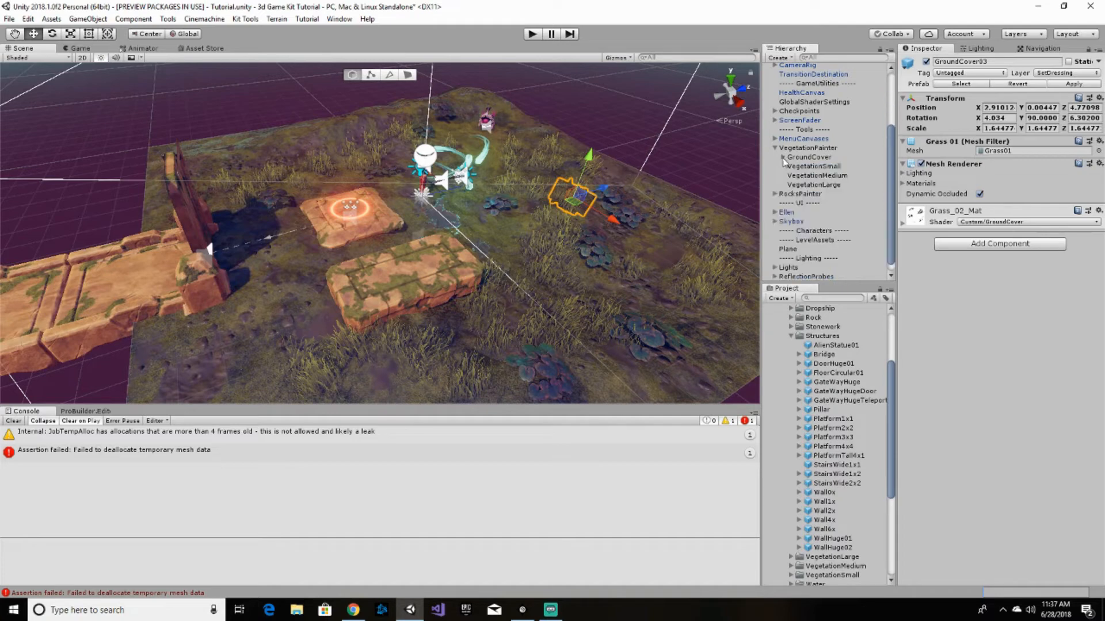
- Select the VegetationSmall painter and stamp its first plant prefab in scattered clumps around the pressure pad and moving platform
left_click(798, 166)
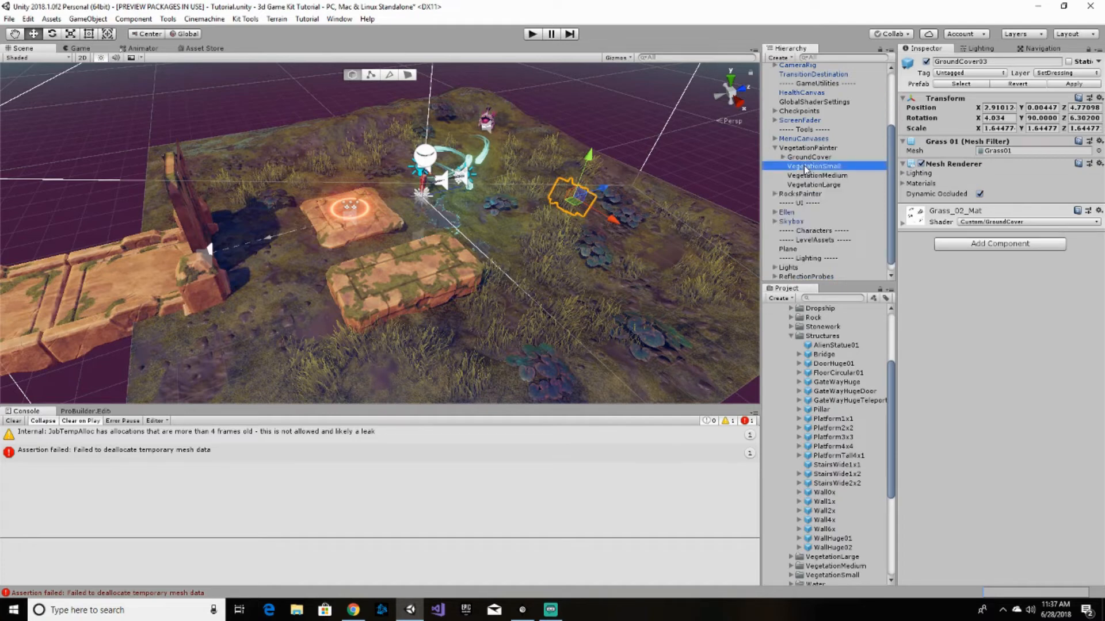
left_click(500, 211)
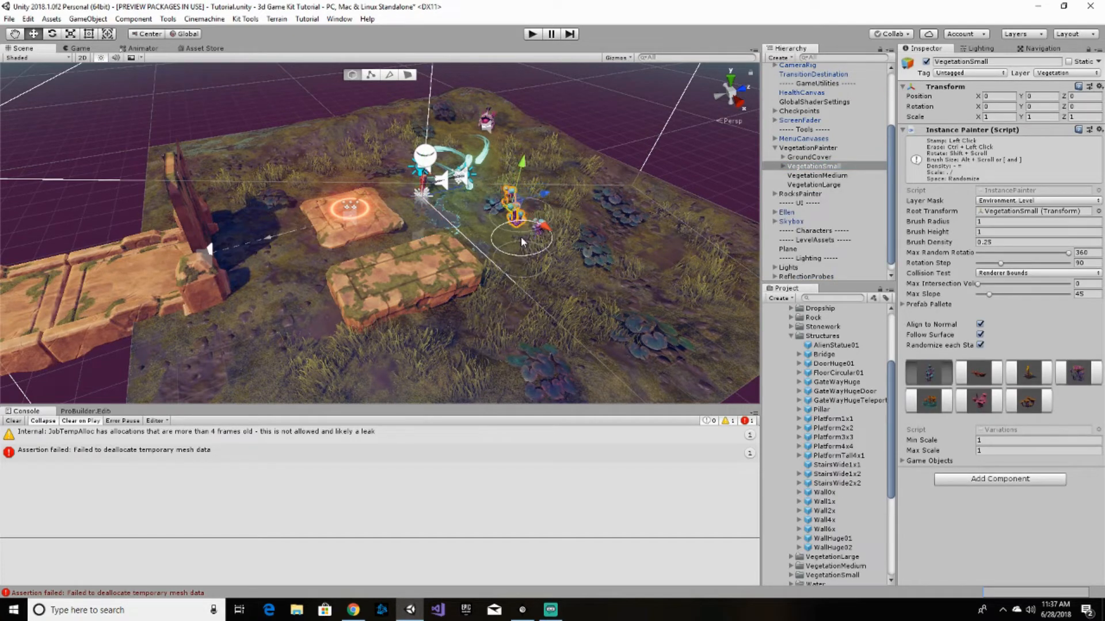
left_click(325, 340)
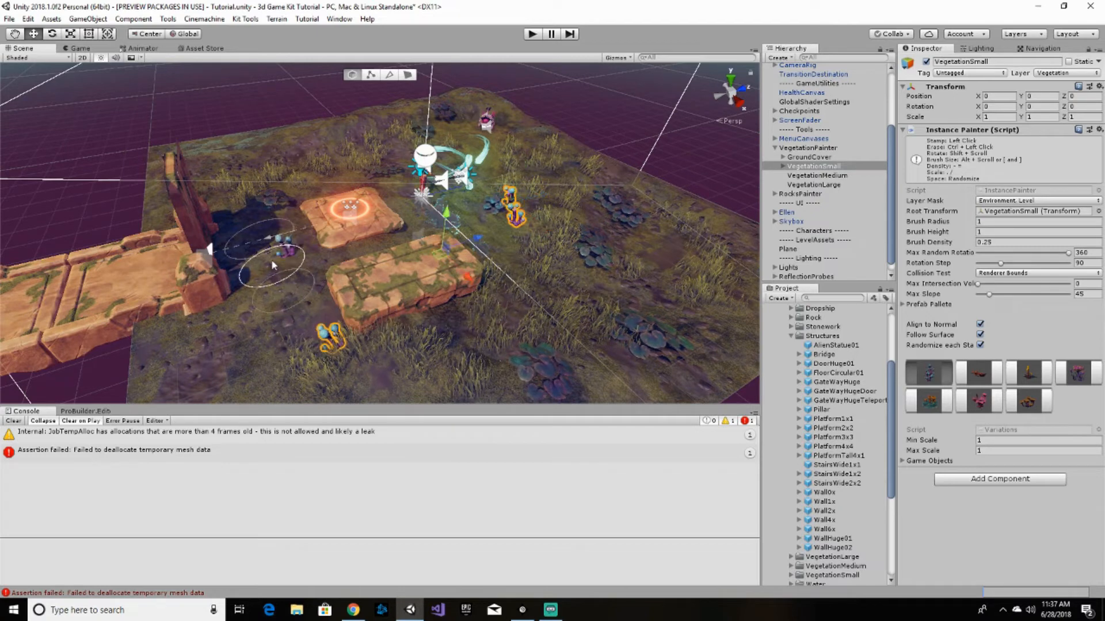
left_click(265, 214)
left_click(305, 184)
left_click(368, 127)
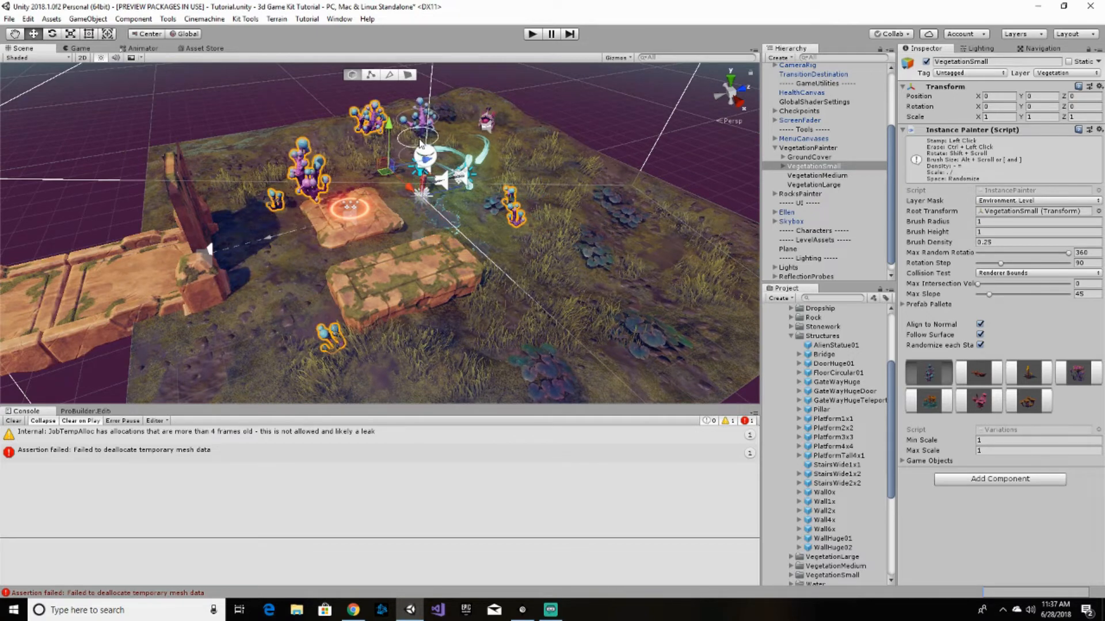
left_click(495, 187)
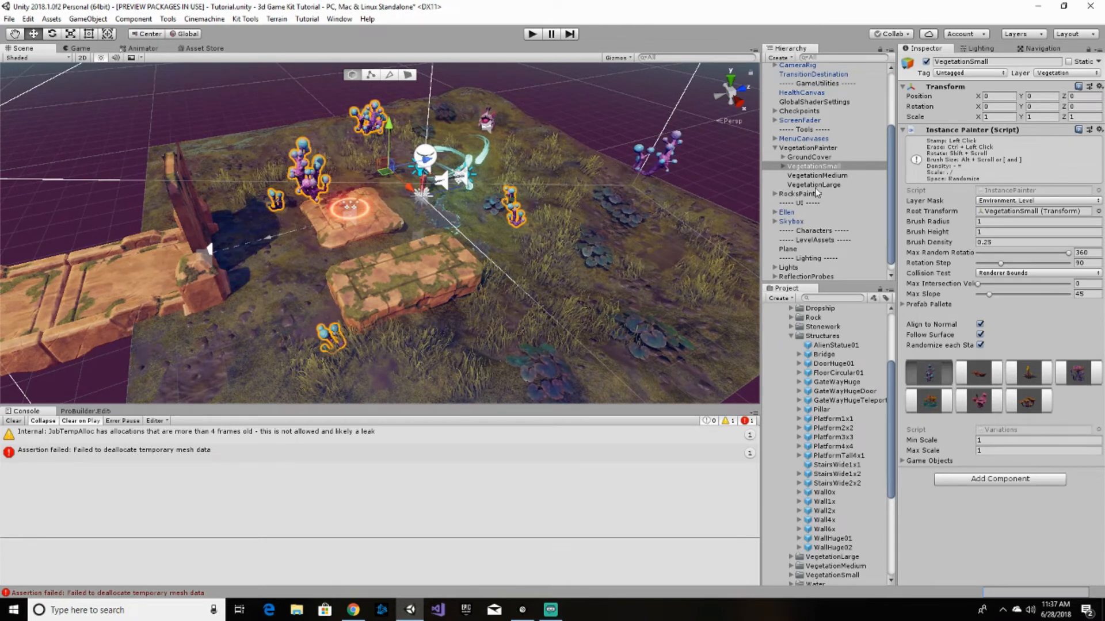
- Delete the large VegetationSmall01 clump standing directly behind the pressure pad and collapse the VegetationSmall group
left_click(784, 166)
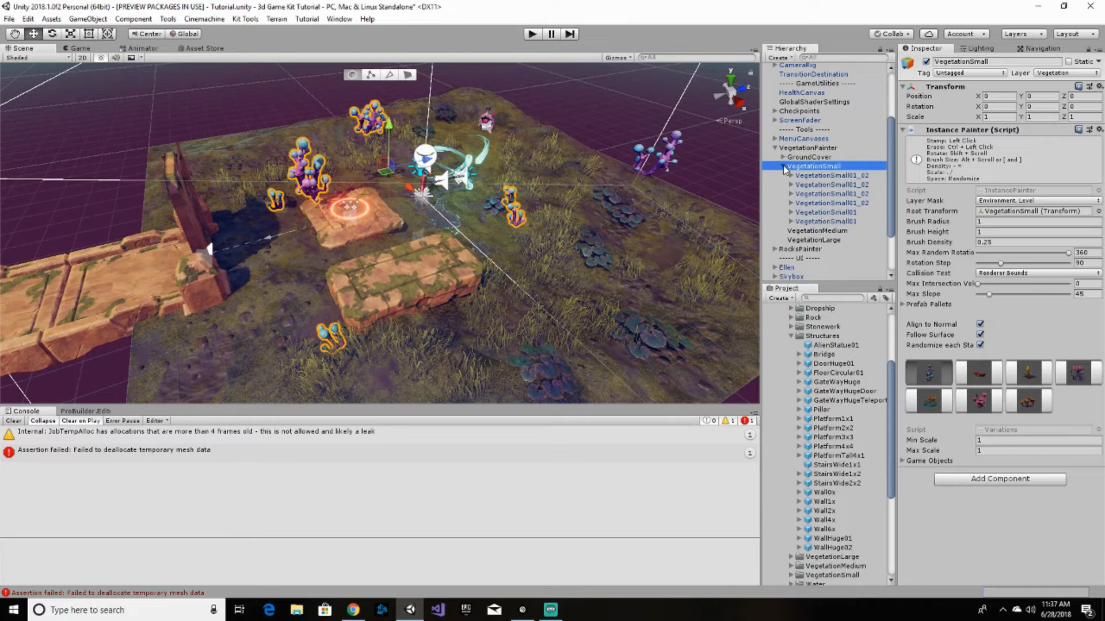
left_click(821, 213)
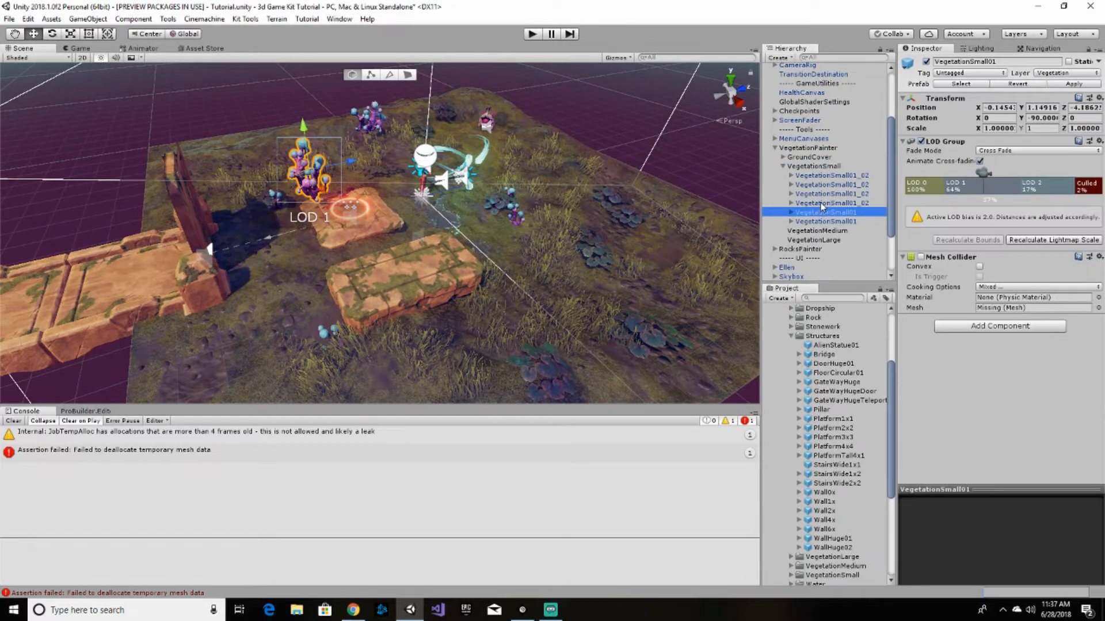
key("Delete")
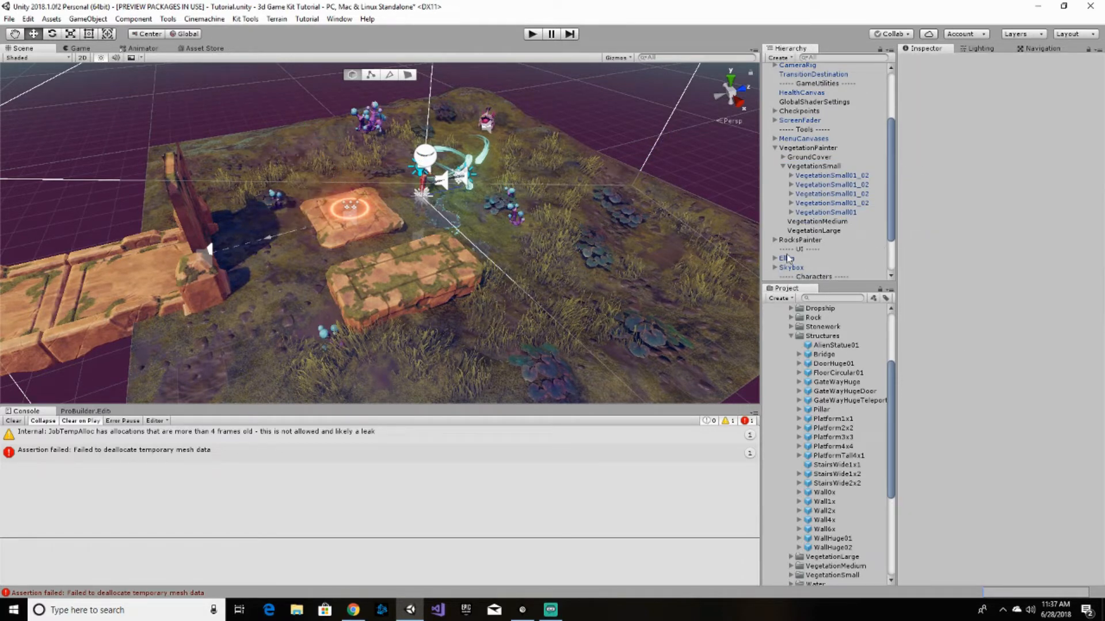
left_click(782, 167)
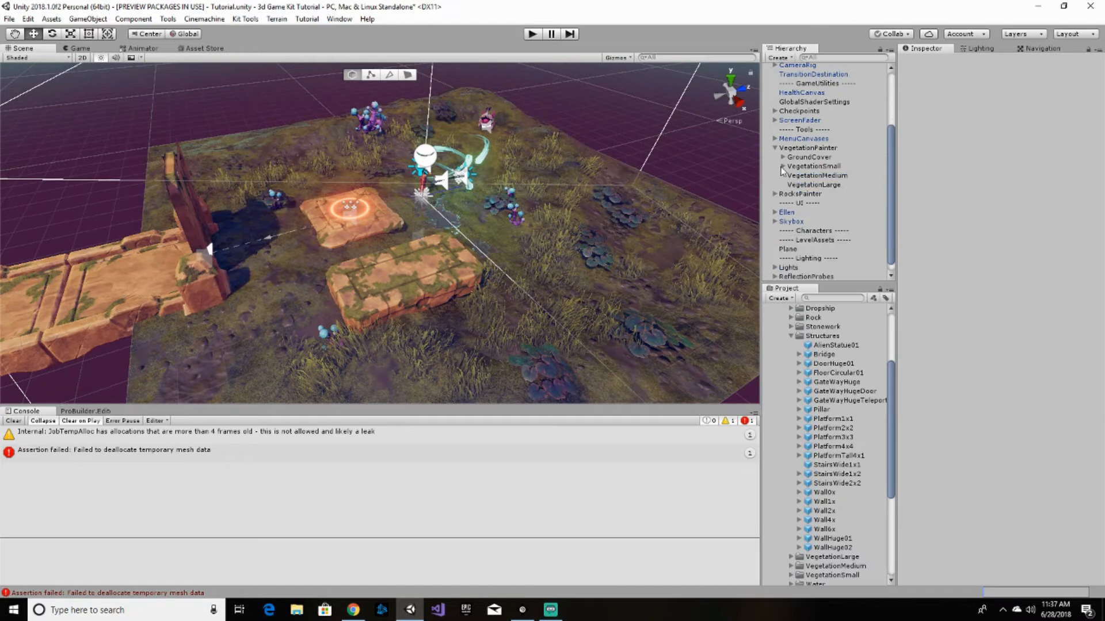
- Select the VegetationMedium painter and stamp three purple spiky plants: near the Chomper, at the ground's outer edge, and beside the moving platform
left_click(814, 175)
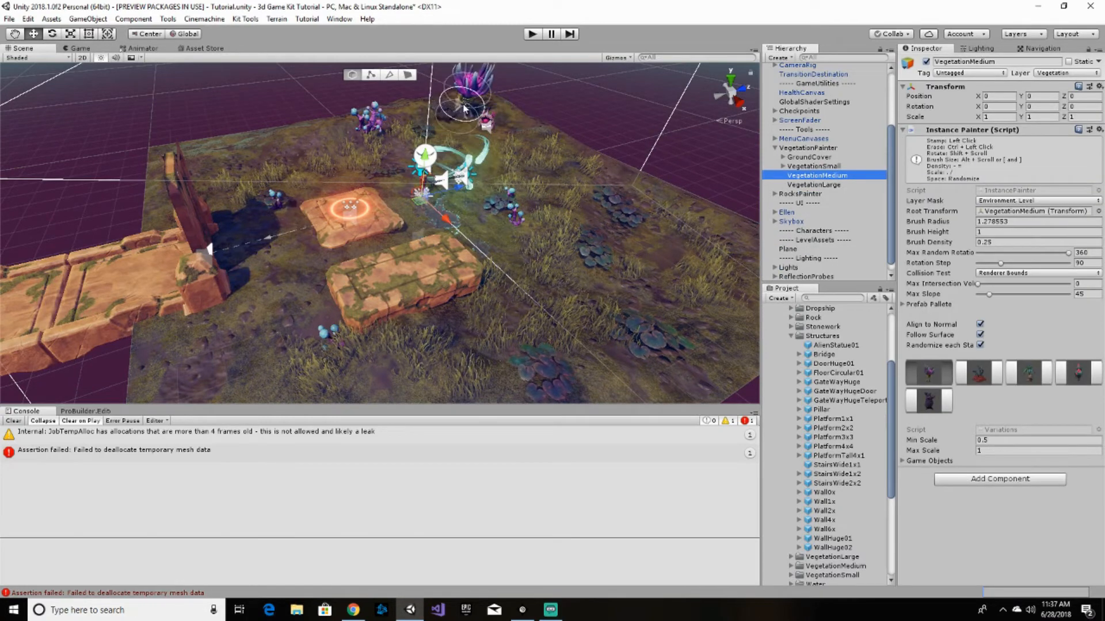
left_click(471, 118)
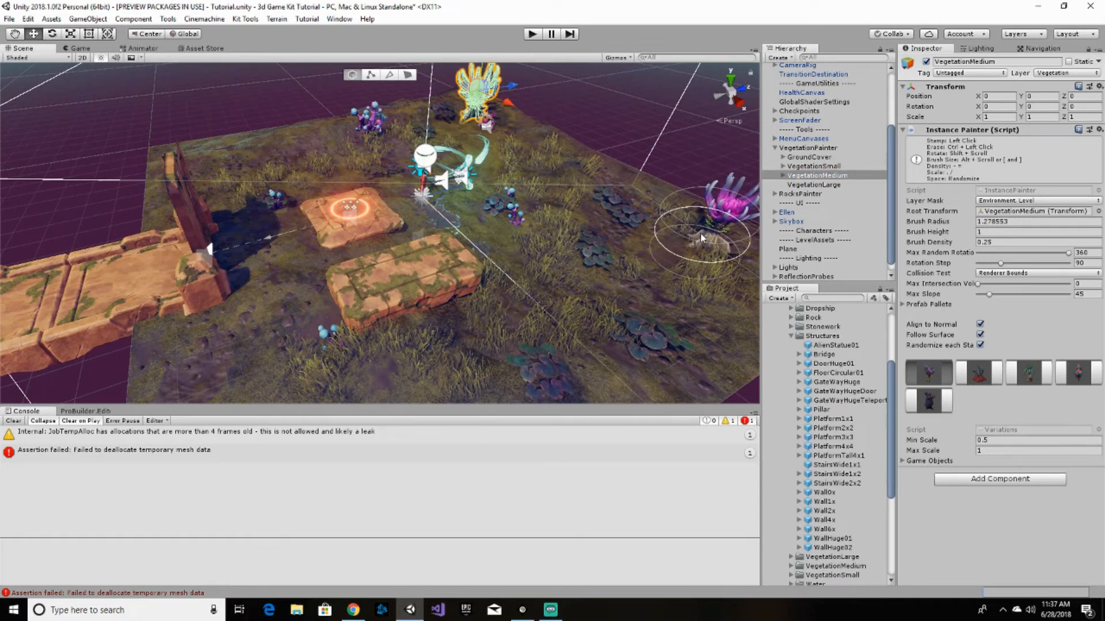
left_click(705, 236)
left_click(471, 325)
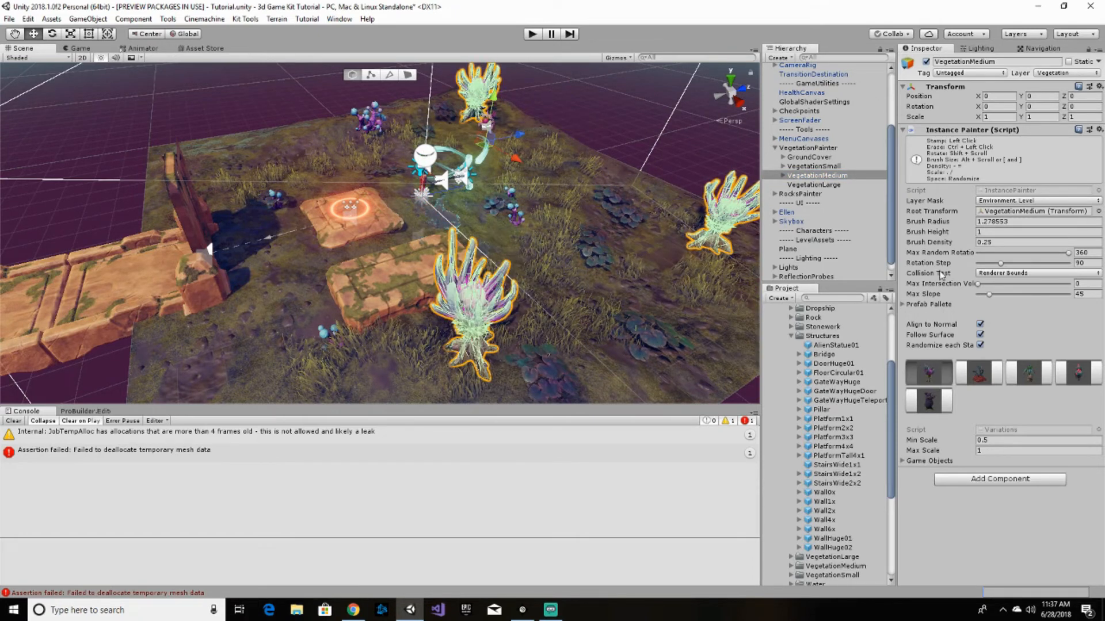
- Stamp a large mushroom tree beside the doorway wall with the VegetationLarge painter and collapse VegetationPainter
left_click(795, 185)
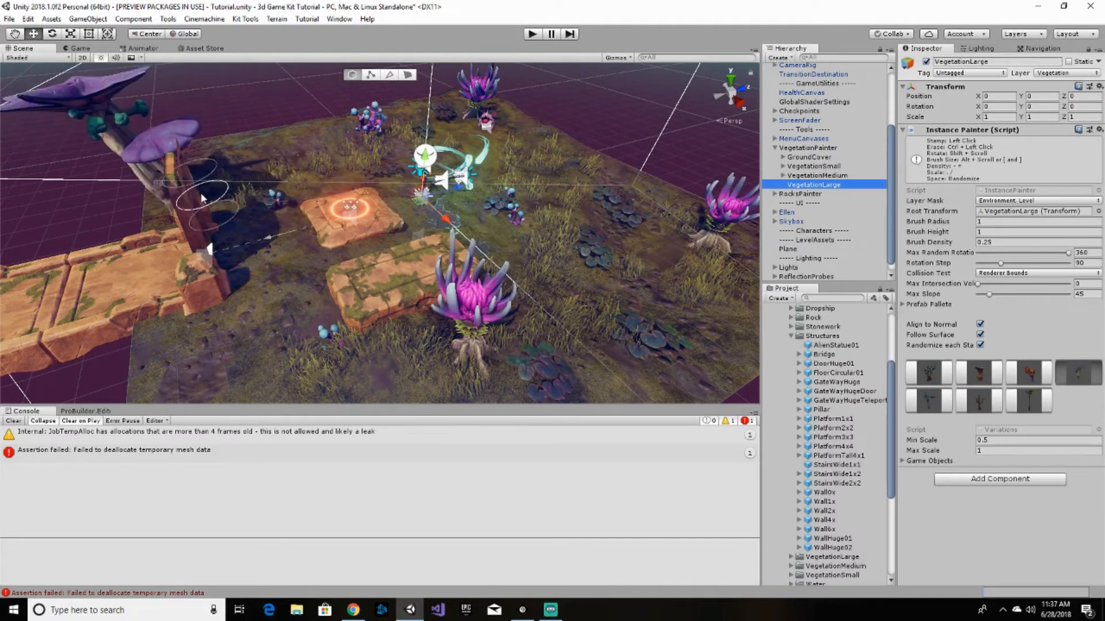
left_click(202, 145)
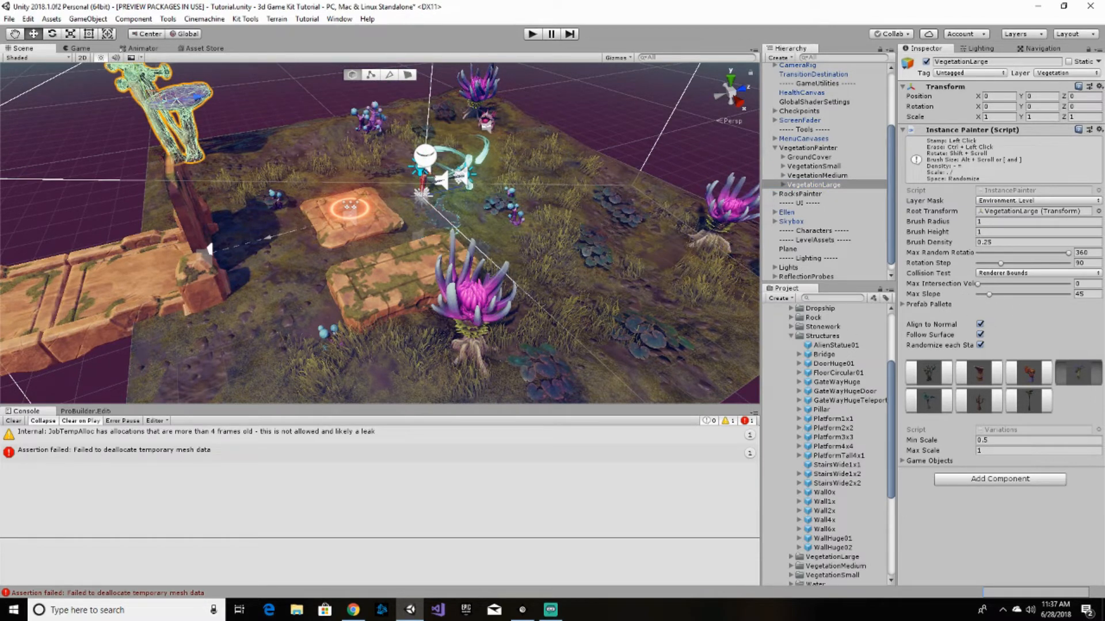
left_click(775, 149)
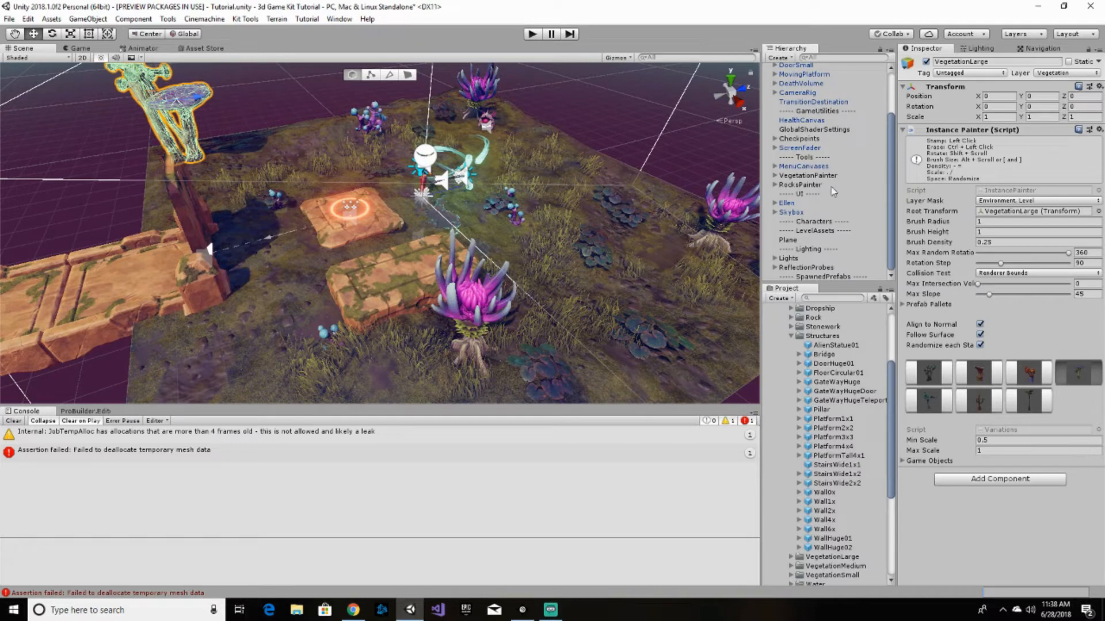
- Select the RocksSmall painter under RocksPainter and paint its first rock prefab near the bridge and on the ground around the small plants
left_click(786, 185)
left_click(775, 184)
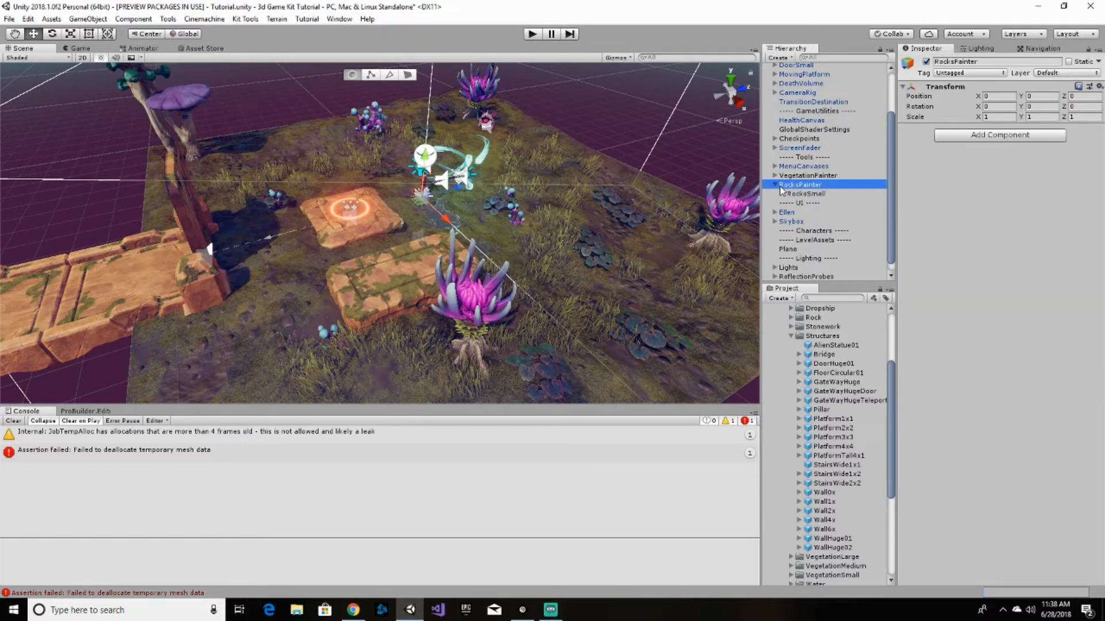
left_click(803, 196)
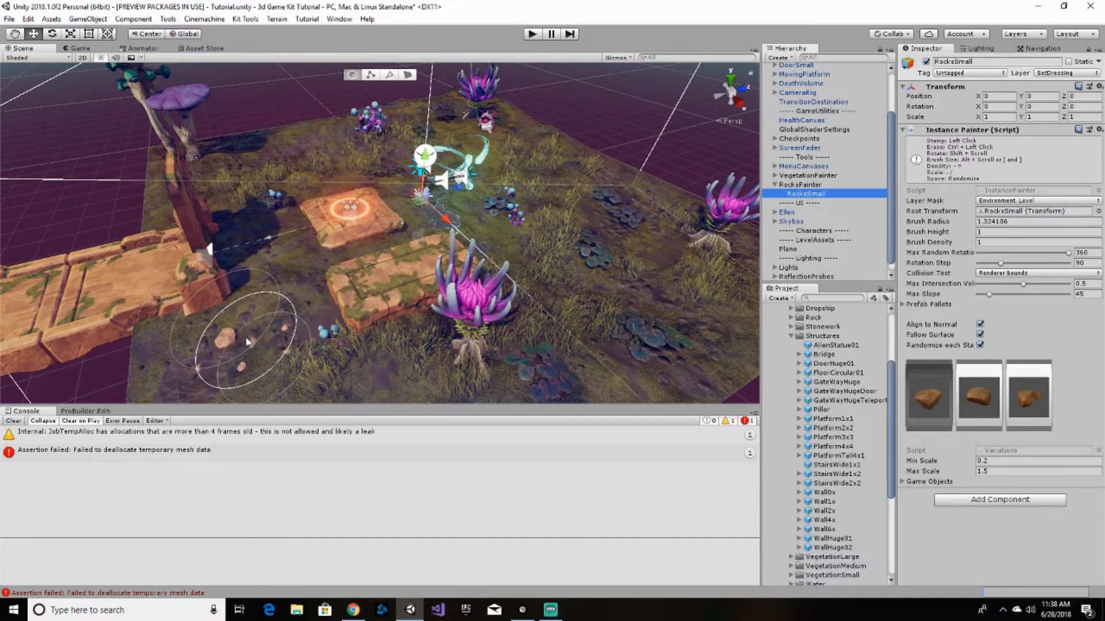
left_click(224, 361)
left_click_drag(487, 207, 501, 147)
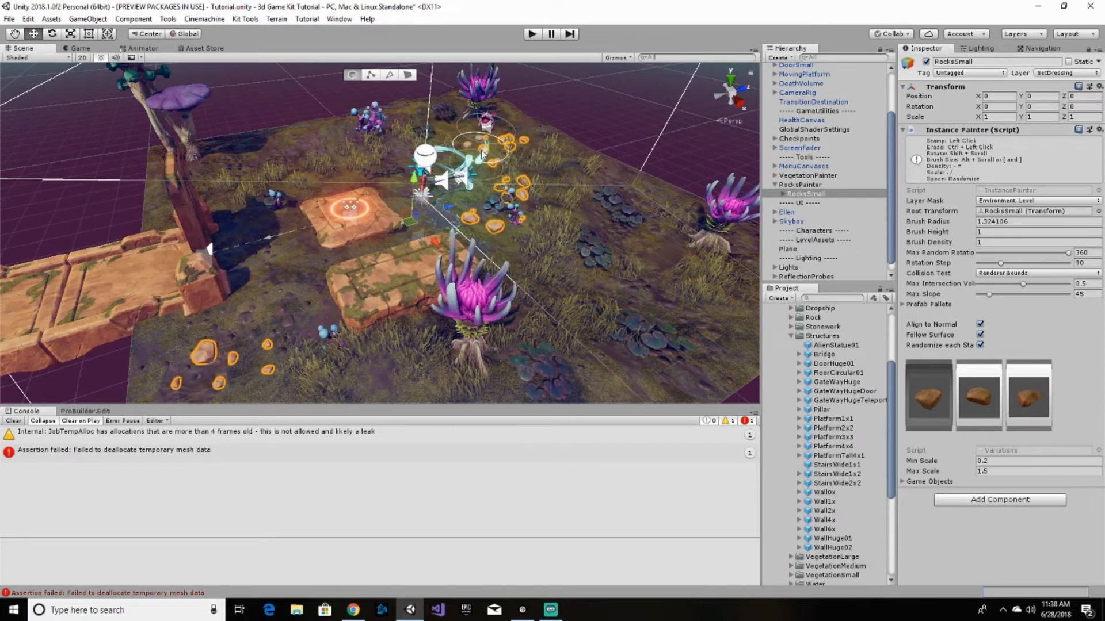
- Switch RocksSmall to its second rock prefab and stamp more rocks among the existing clusters near the bridge and the character
left_click(989, 400)
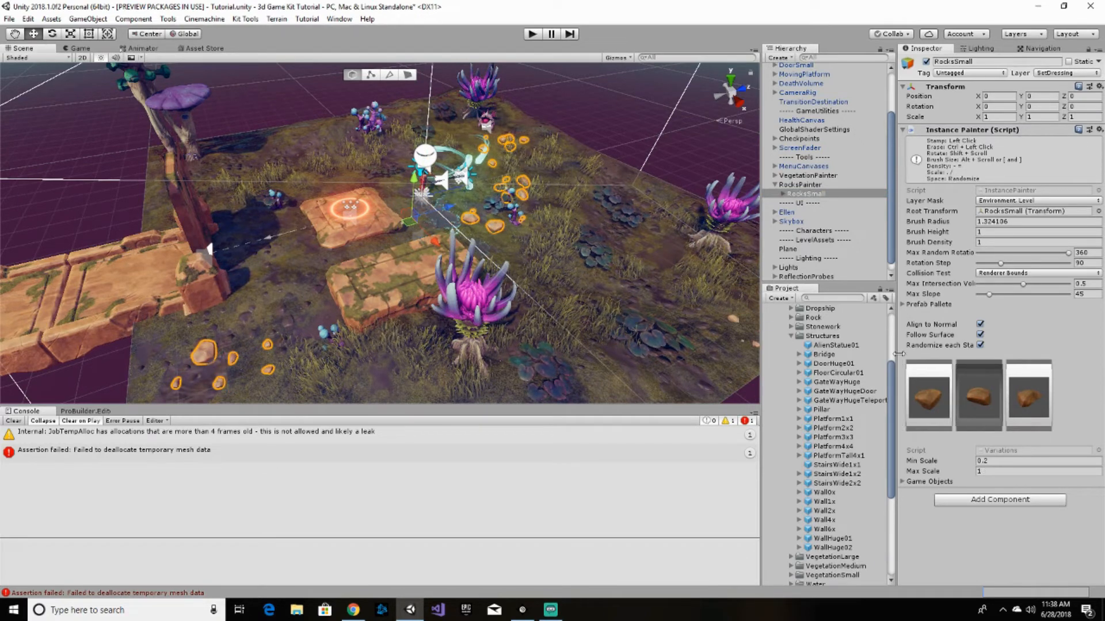
left_click(476, 180)
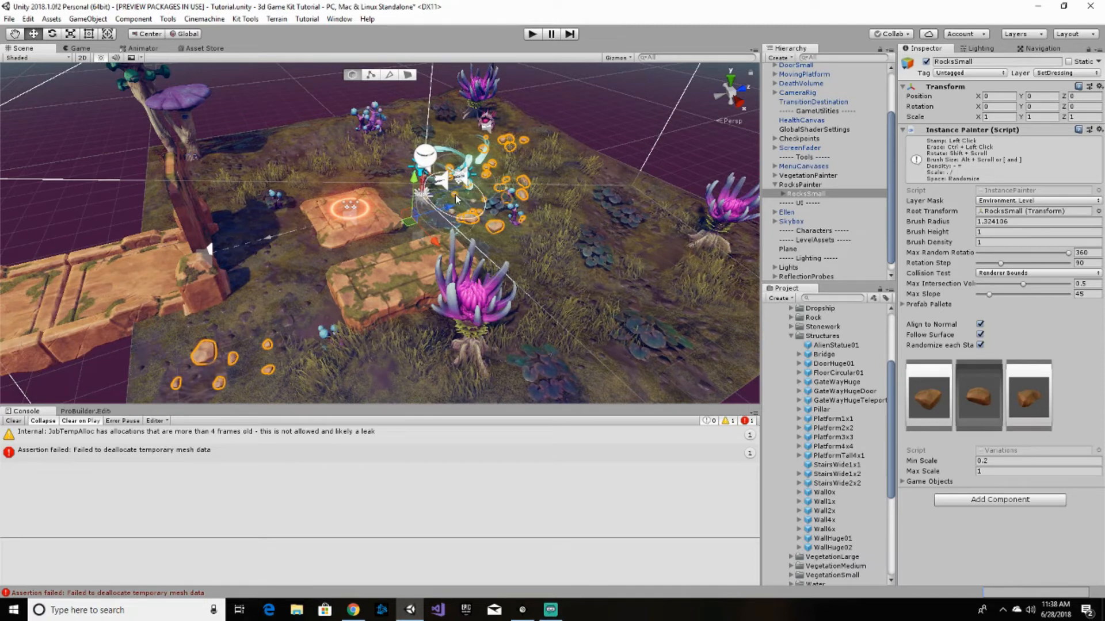
left_click(429, 225)
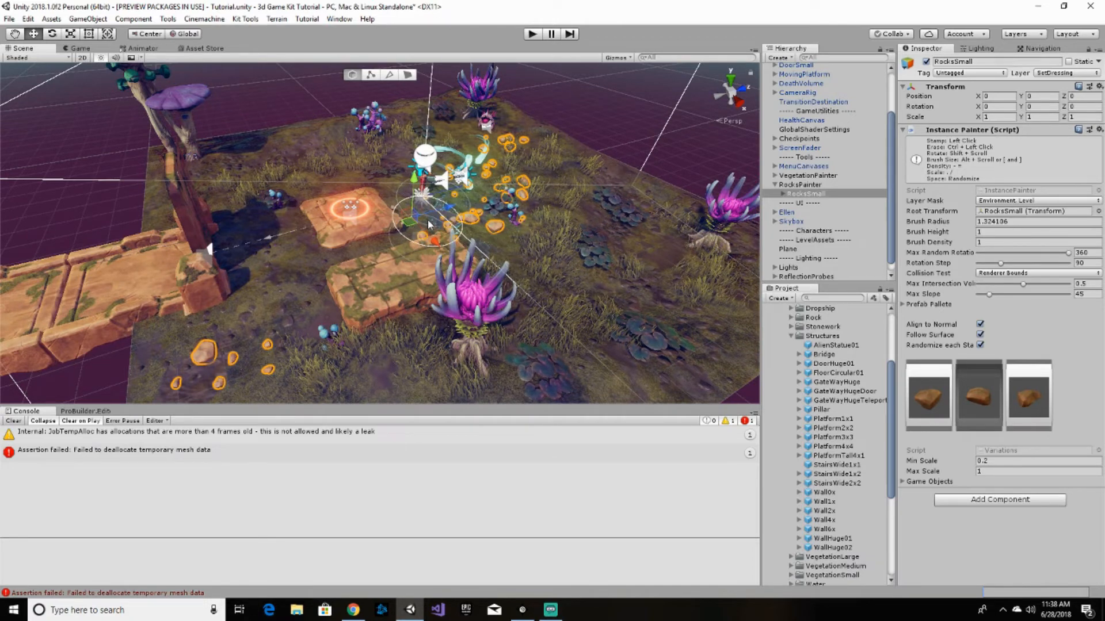
left_click(266, 344)
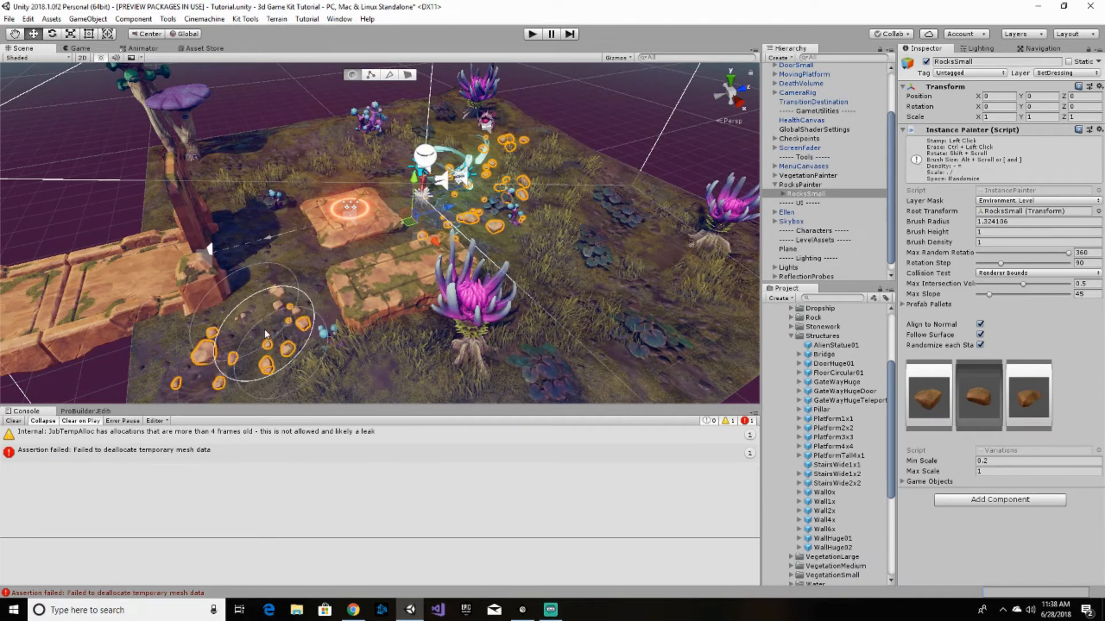
left_click(533, 257)
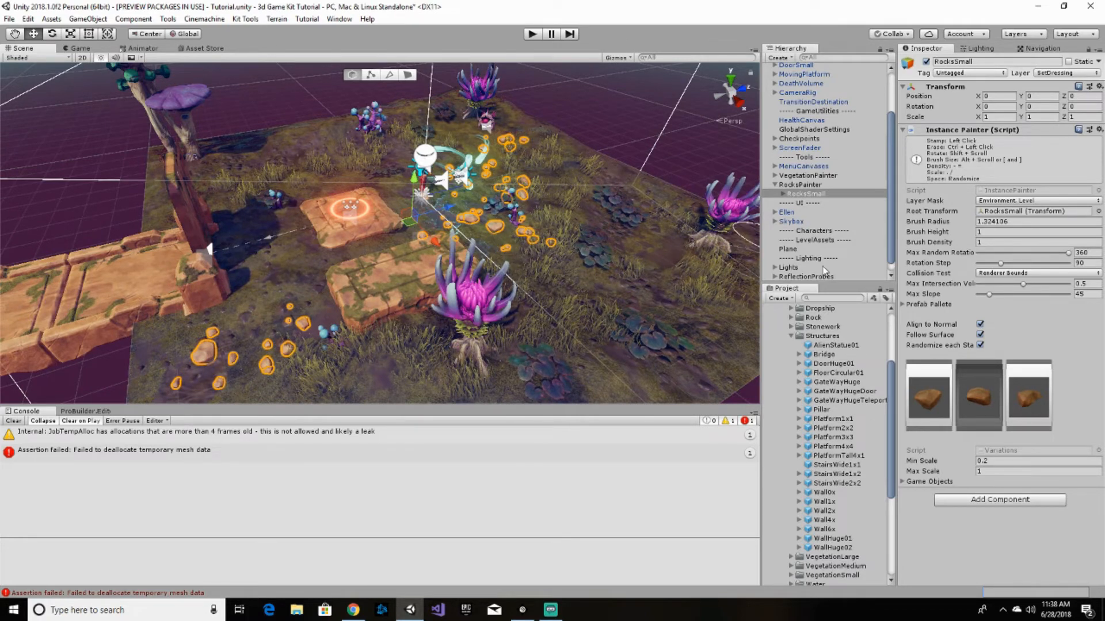
- Switch RocksSmall to its third rock prefab and stamp rocks across the ground behind the pressure pad, near the mushroom tree
left_click(1034, 397)
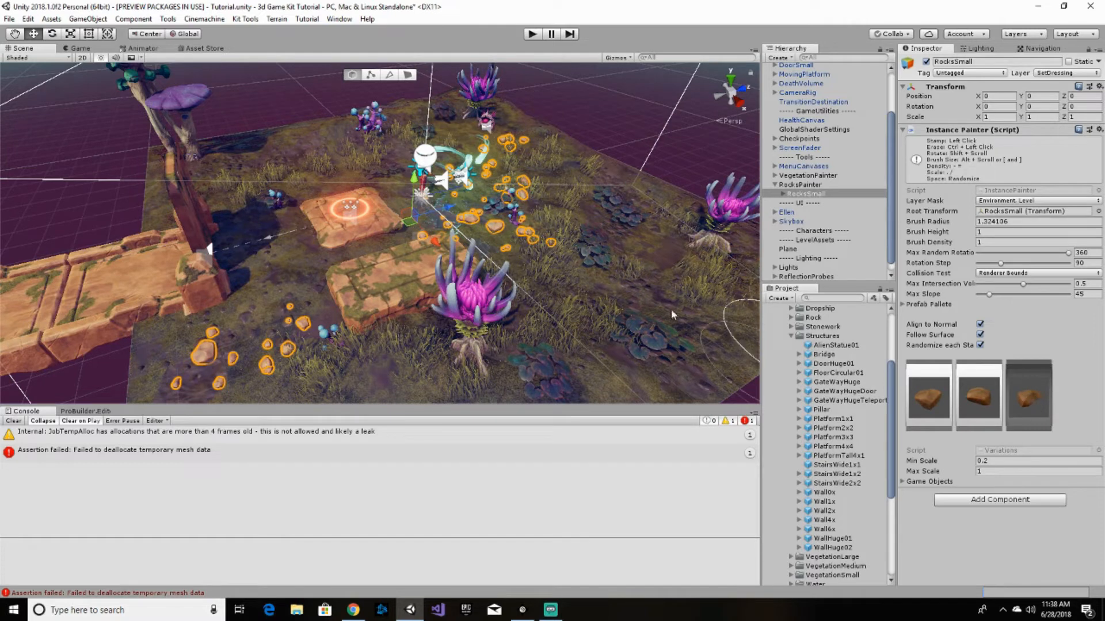
left_click(293, 157)
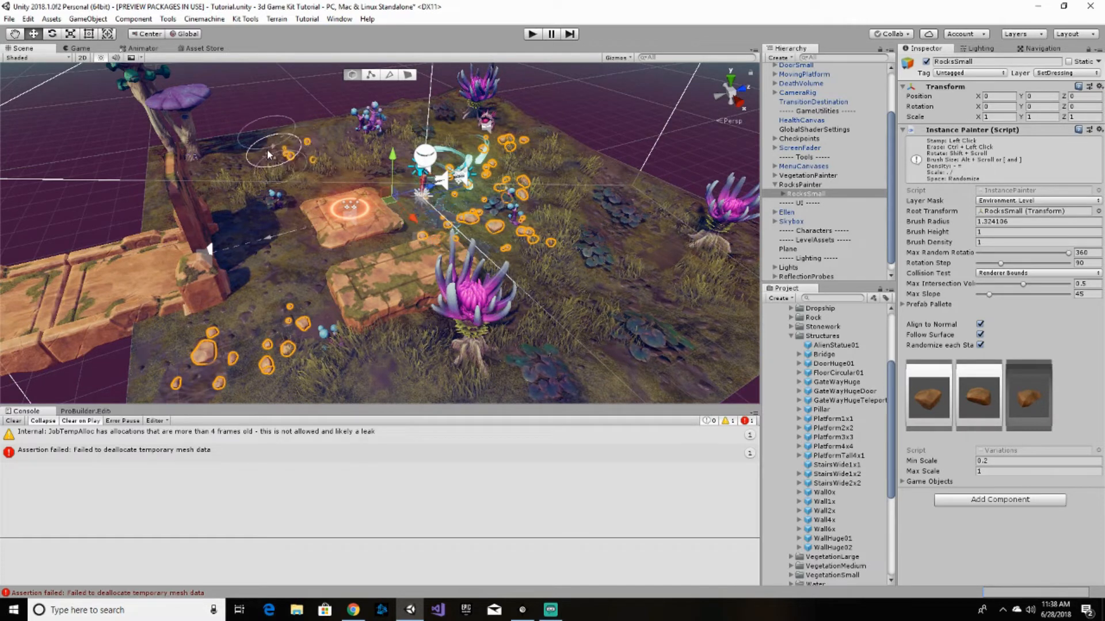
left_click(251, 155)
left_click(229, 168)
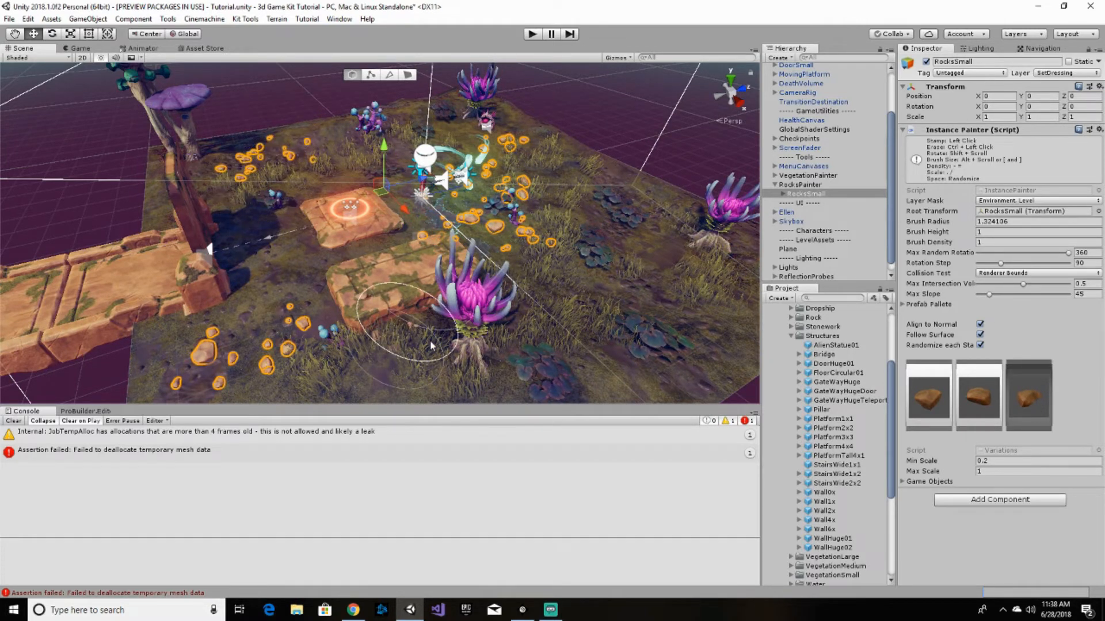
- Stamp a dense patch of the third rock prefab on the shaded ground between the doorway and the pressure pad
left_click(289, 234)
left_click(240, 238)
left_click(247, 239)
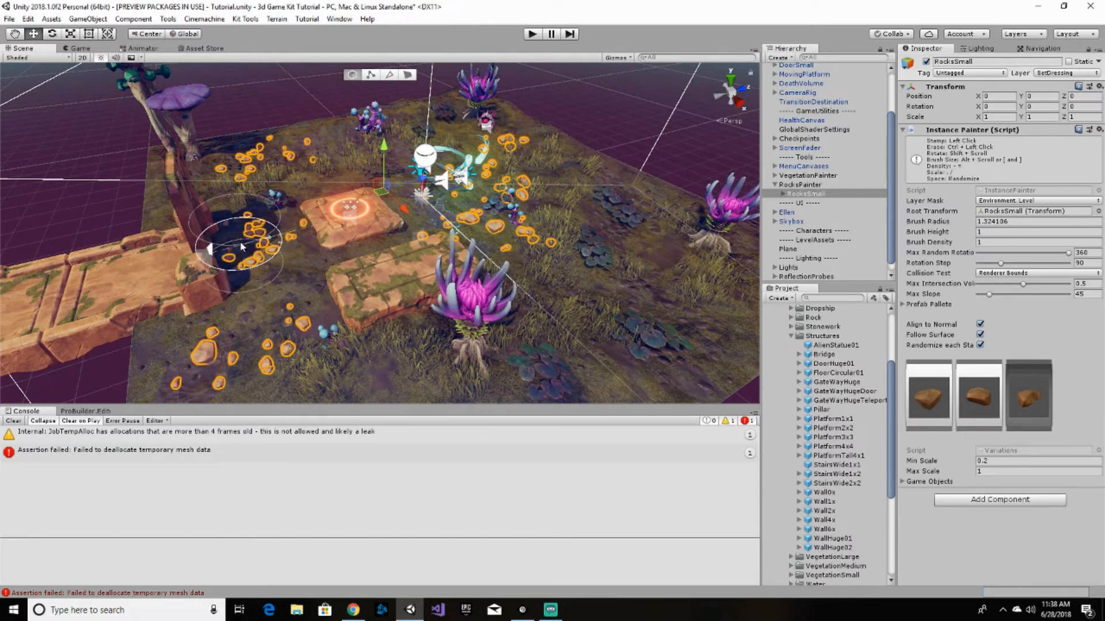
left_click(259, 238)
left_click(281, 236)
left_click(251, 237)
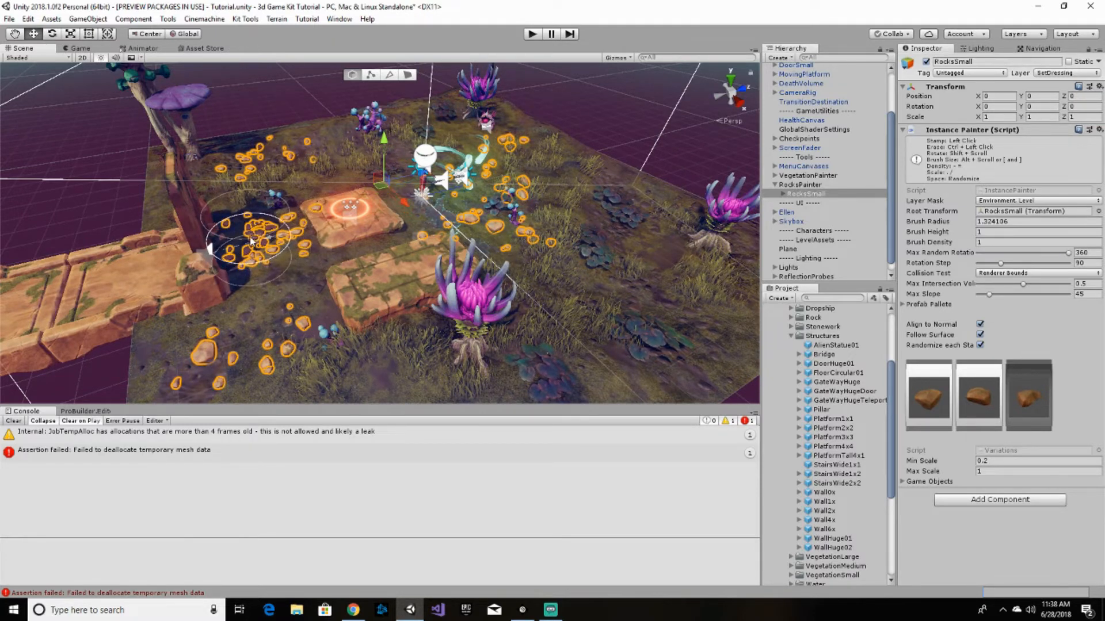
- Stamp more of the third rock prefab on the patch beside the doorway and on top of the pressure pad
left_click(248, 237)
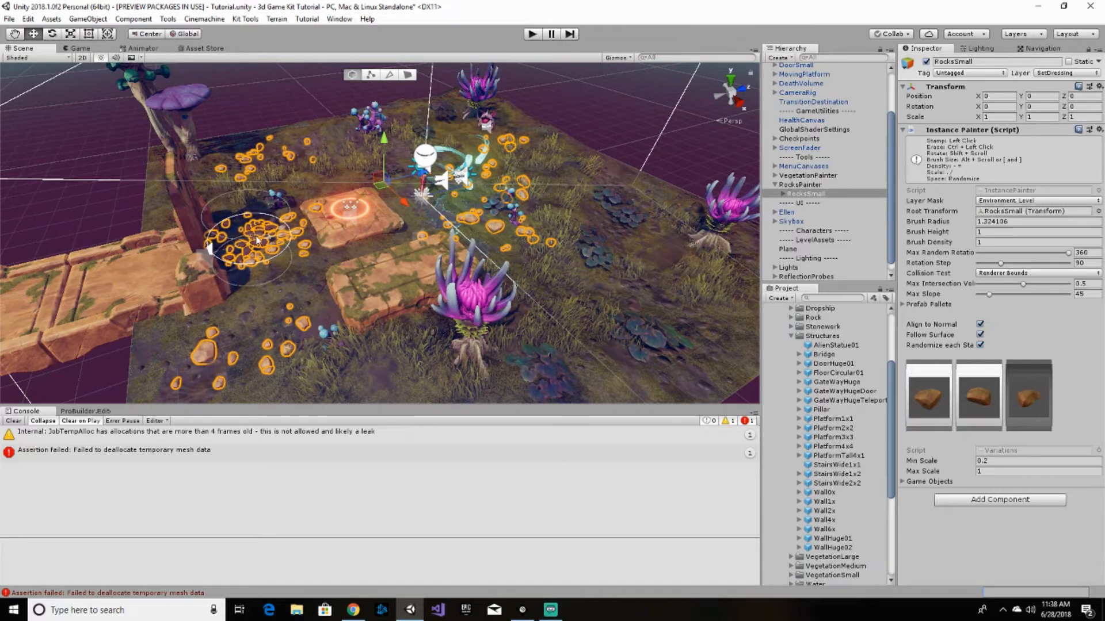
left_click(317, 210)
left_click(319, 211)
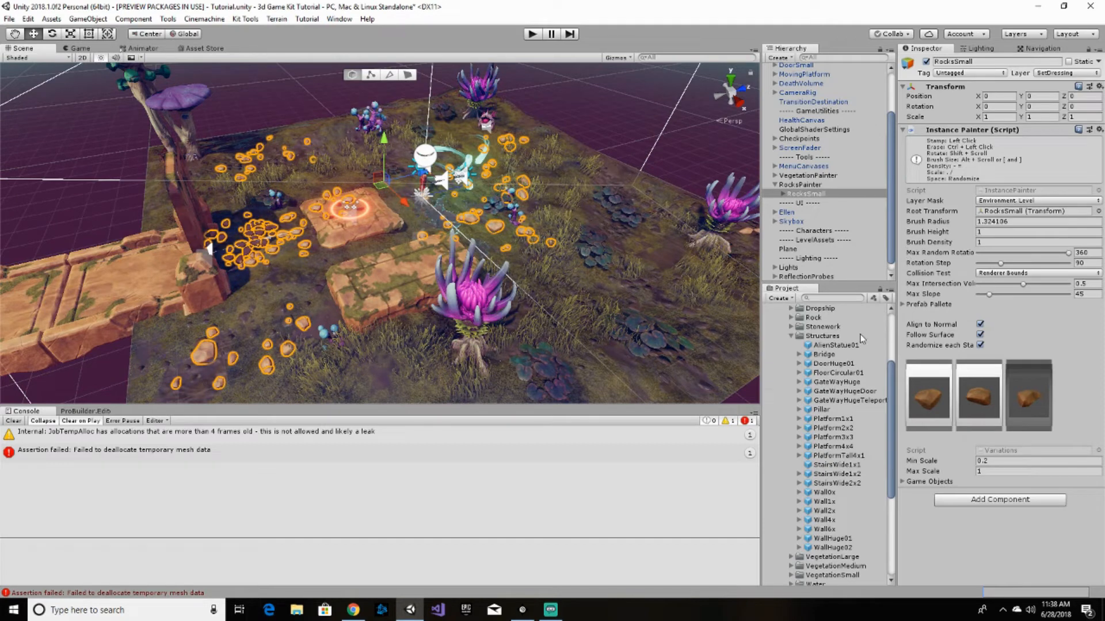
- Expand RocksSmall and delete the most recently stamped SmallRock03 instances sitting on the pressure pad, one at a time
left_click(782, 195)
scroll(837, 247, "down", 5)
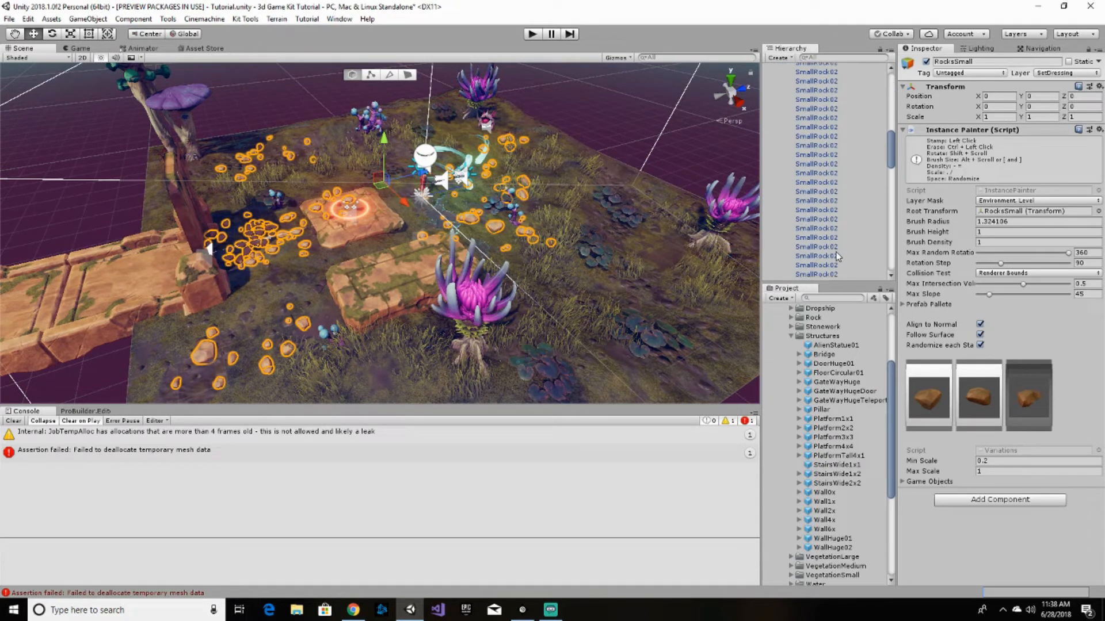
scroll(837, 257, "down", 15)
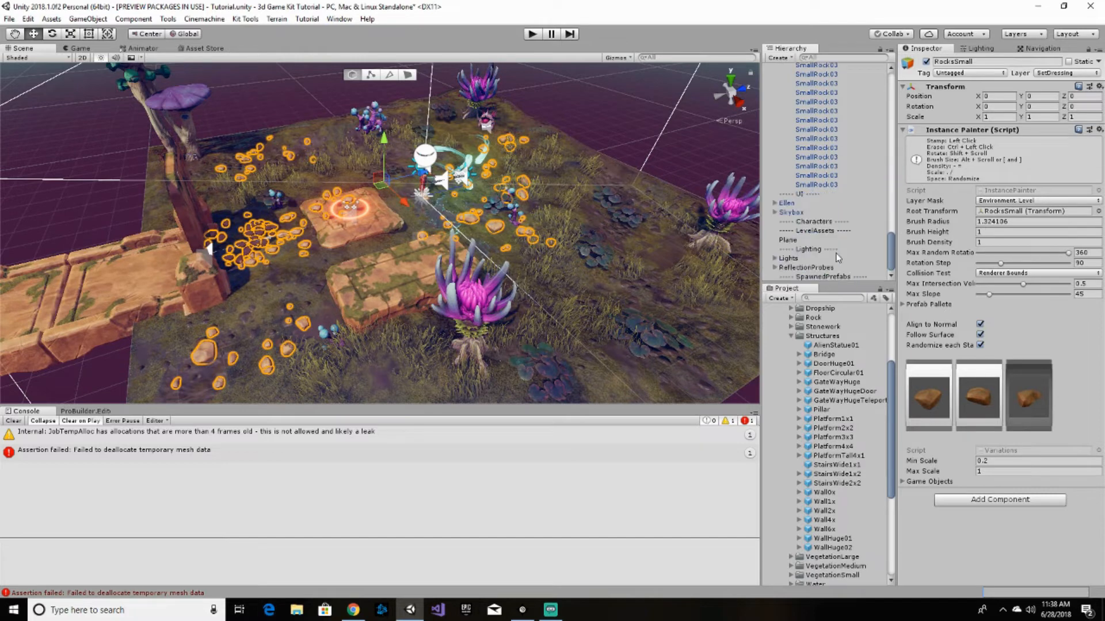
left_click(827, 184)
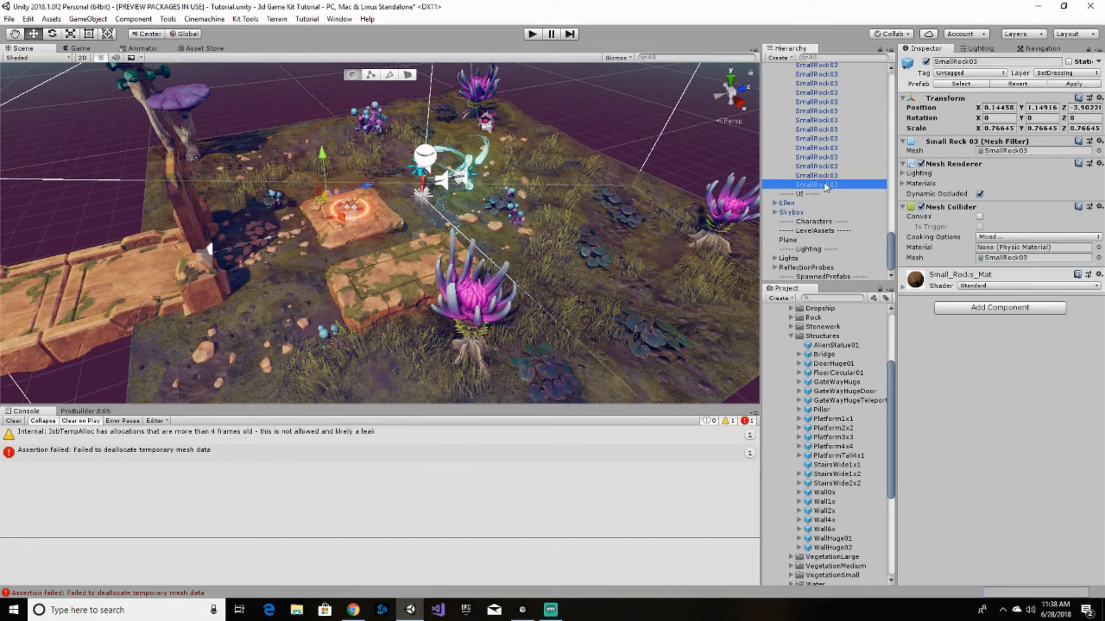
key("Delete")
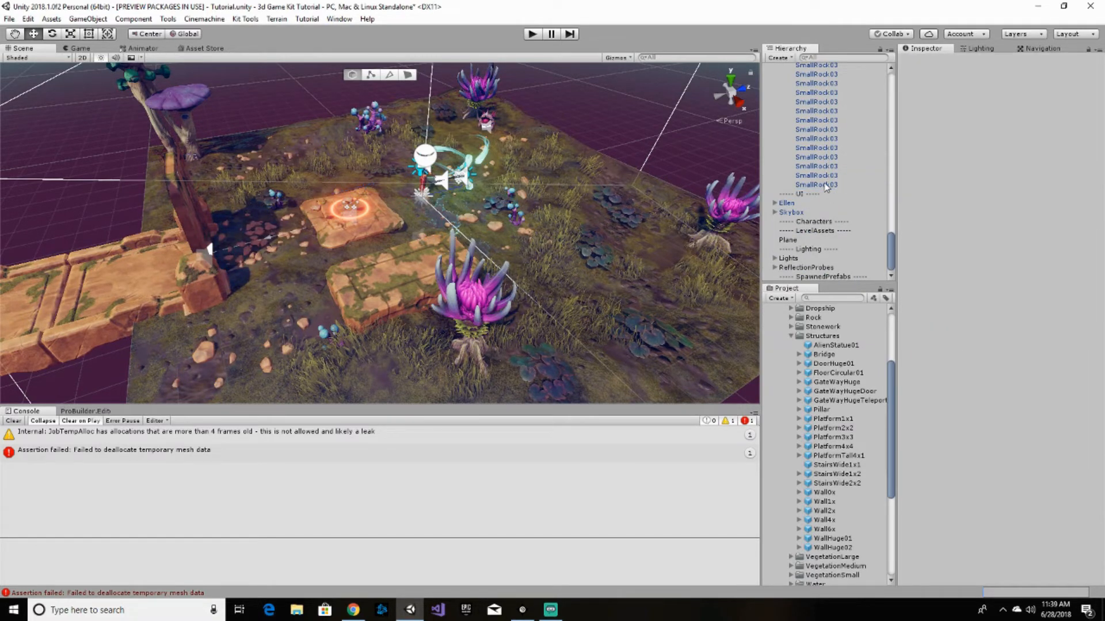
left_click(827, 184)
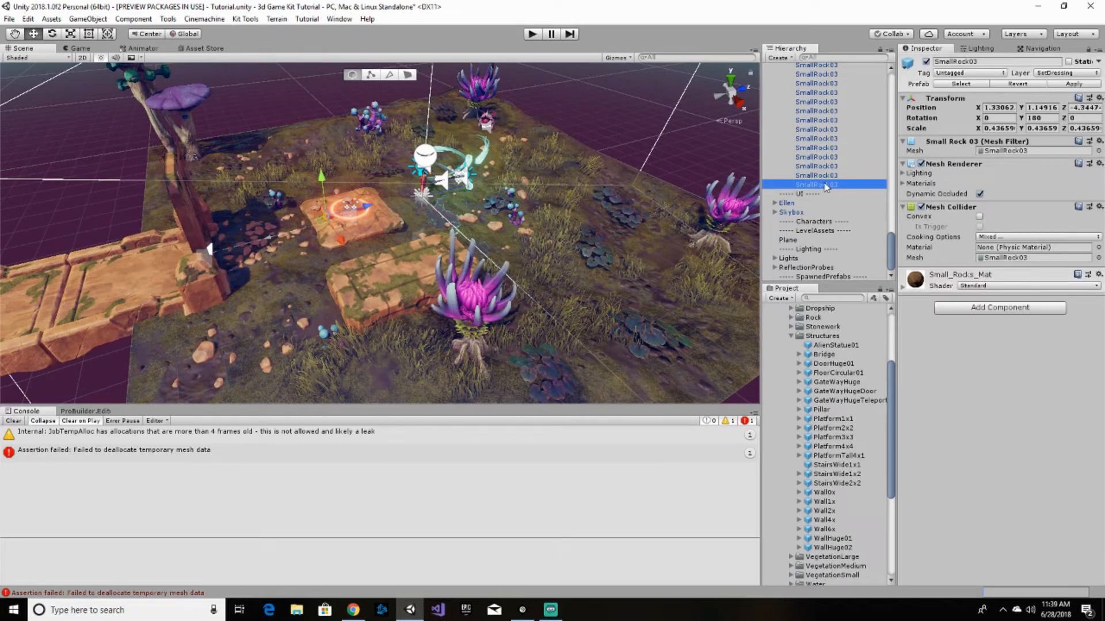
key("Delete")
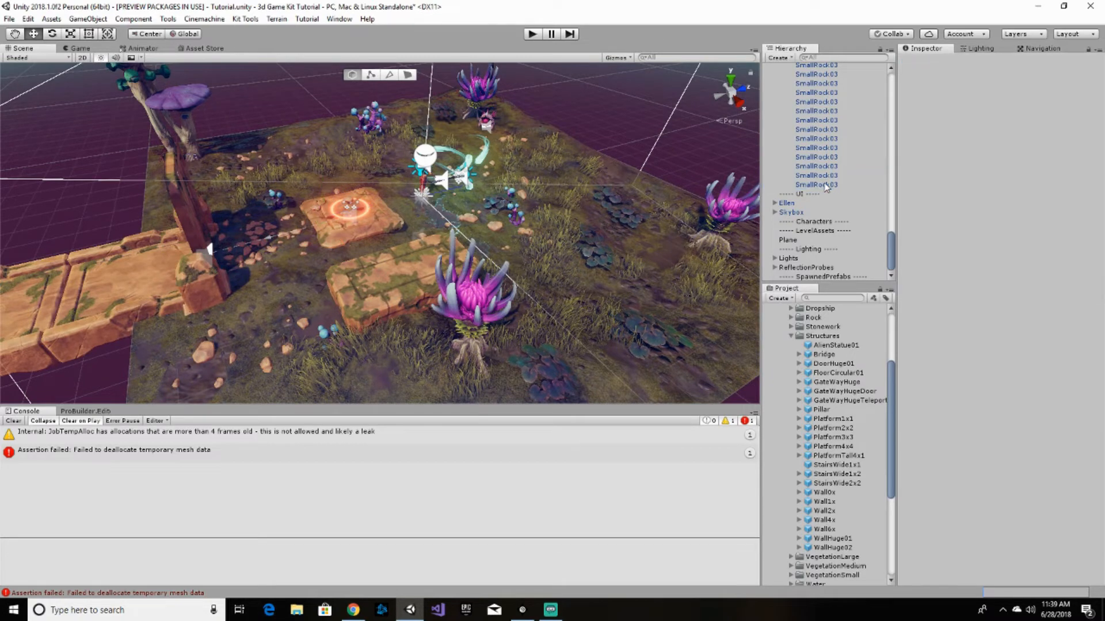
left_click(827, 185)
key("Delete")
left_click(817, 185)
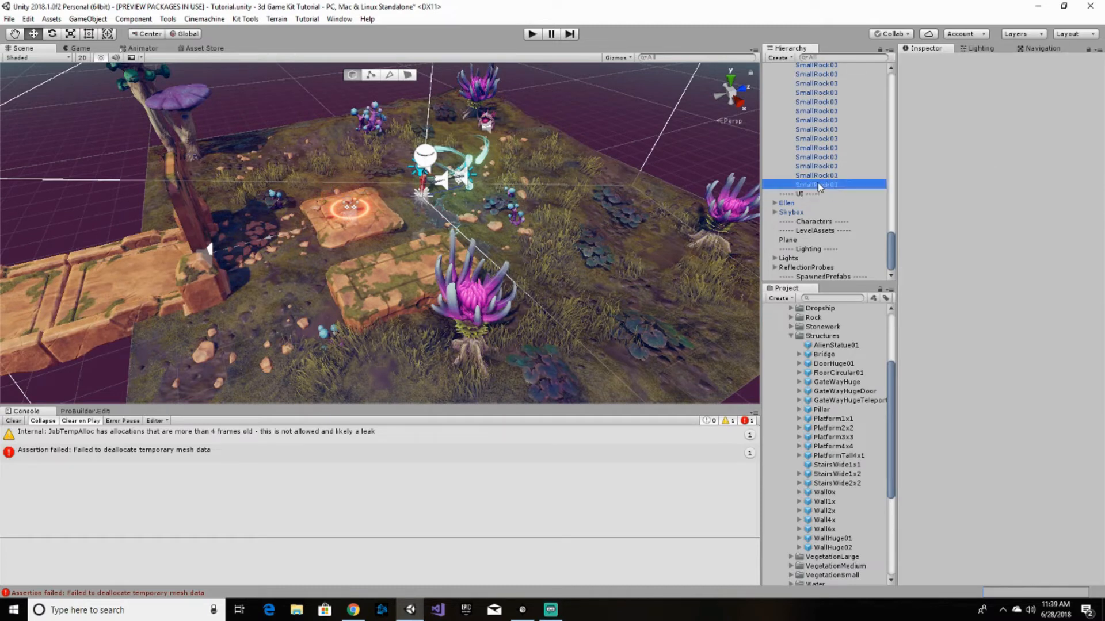
key("Delete")
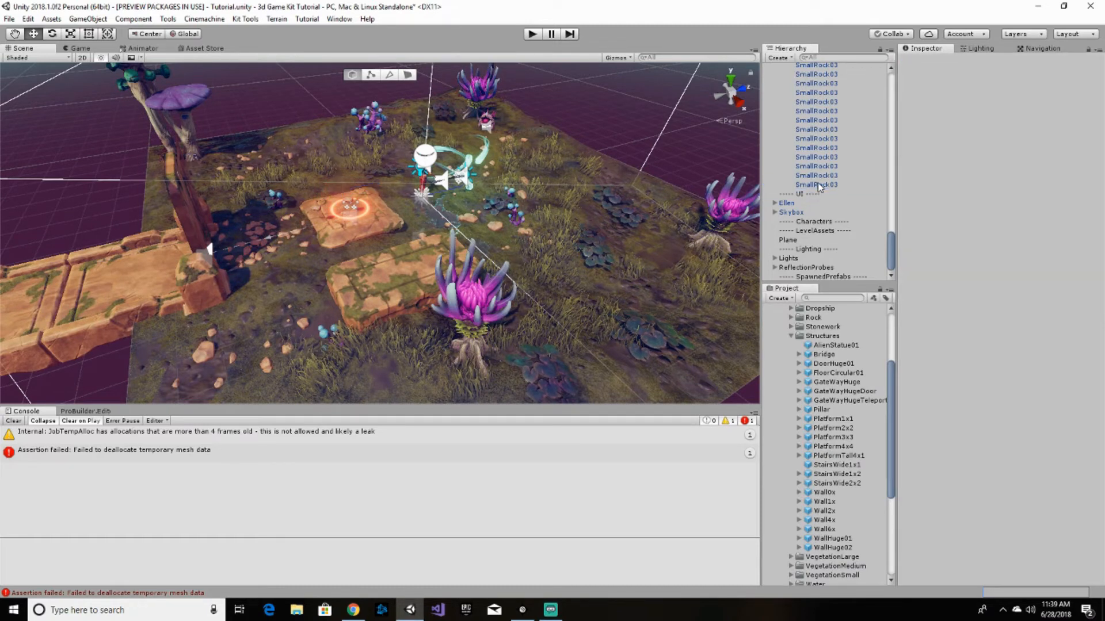
left_click(821, 184)
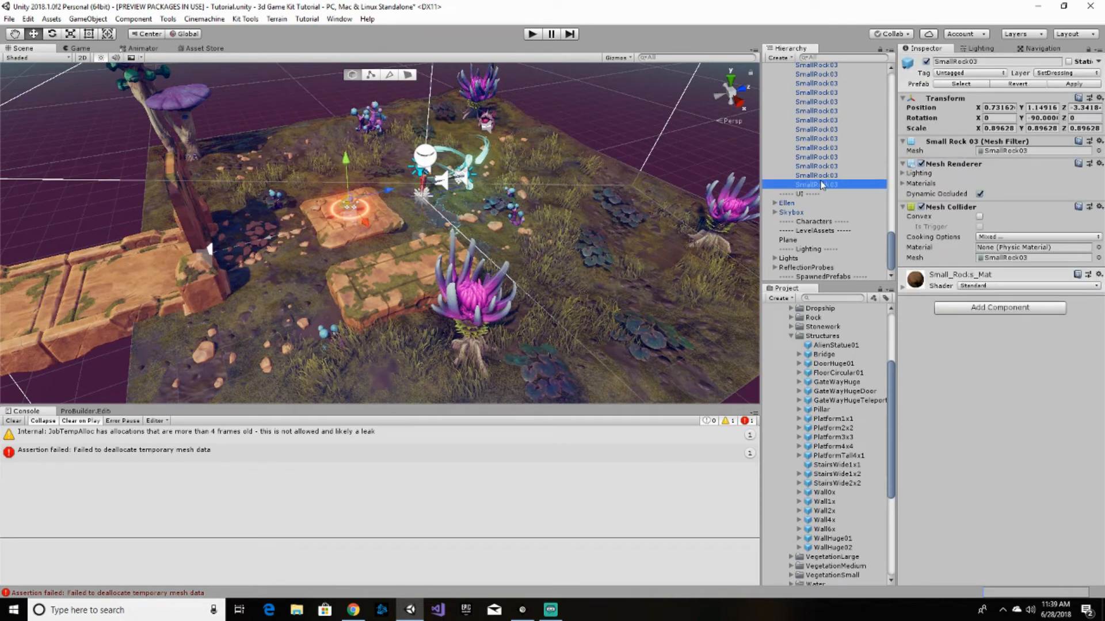
key("Delete")
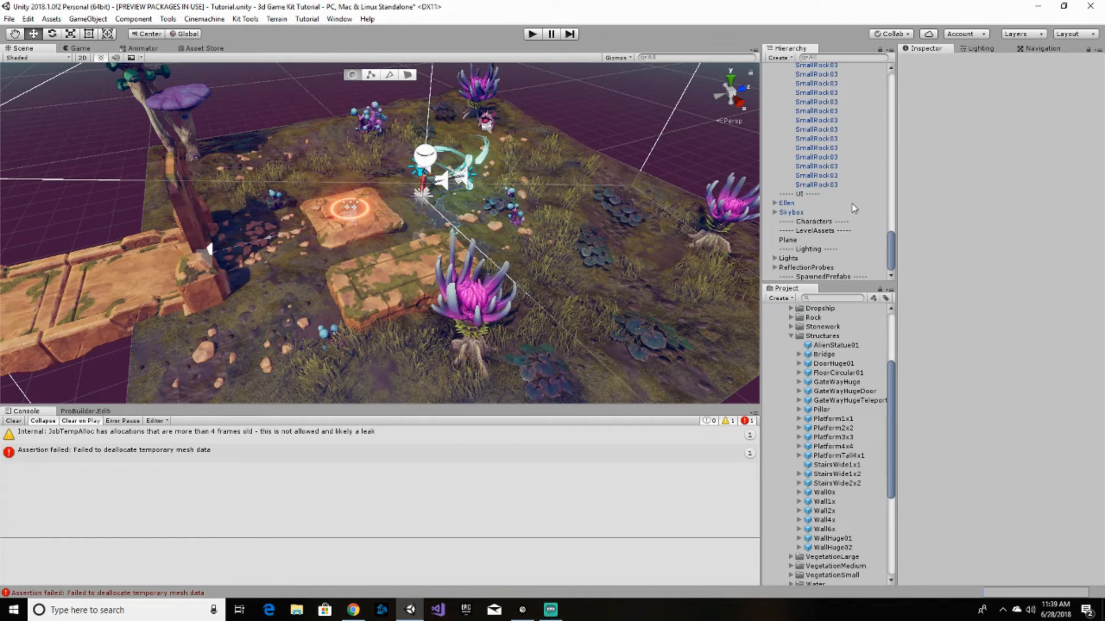
left_click(816, 185)
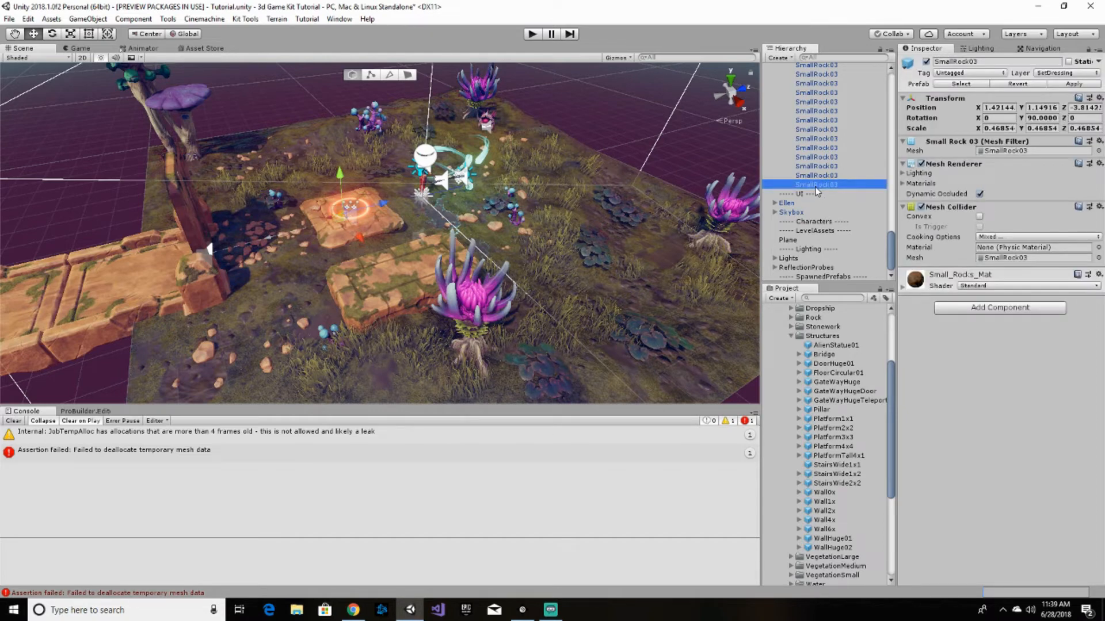
key("Delete")
left_click(817, 186)
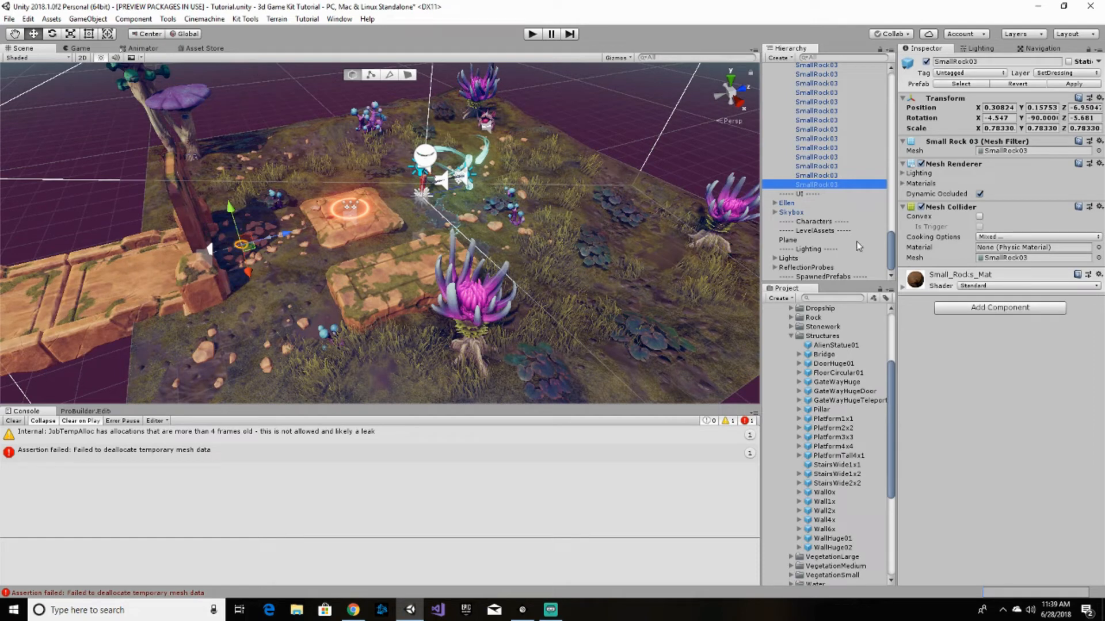
- Collapse the RocksSmall and RocksPainter groups in the object hierarchy
scroll(817, 155, "up", 10)
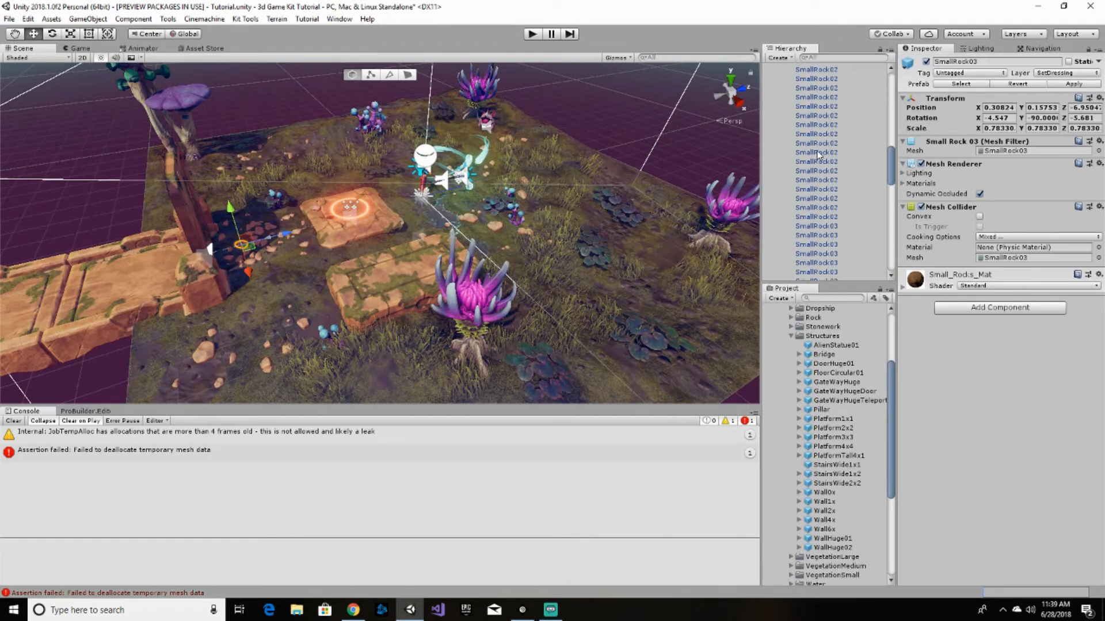
scroll(817, 151, "up", 10)
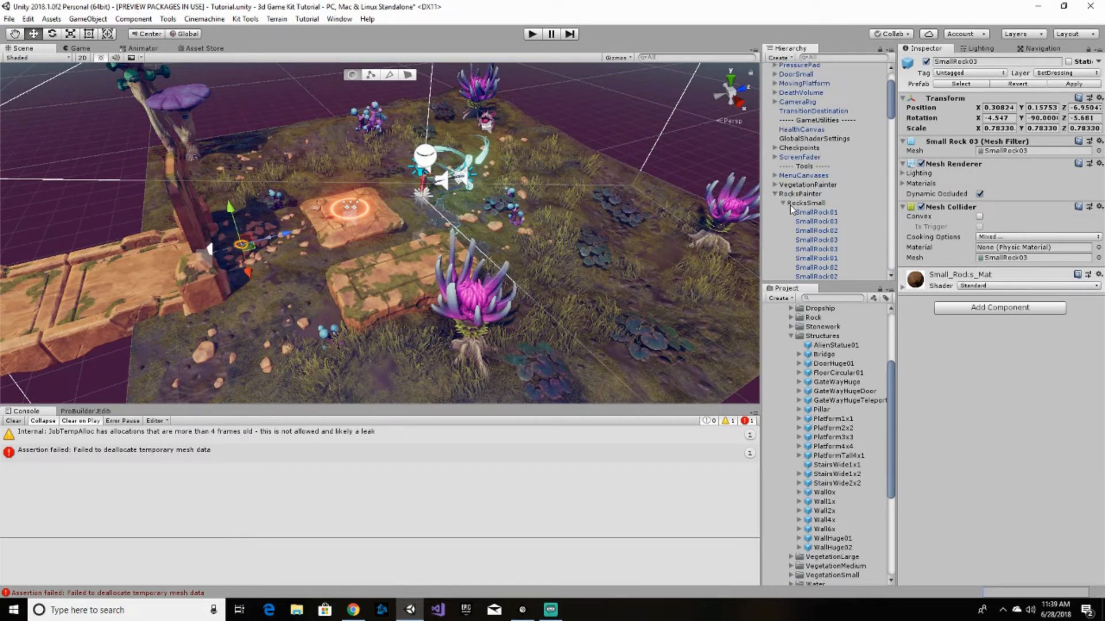
left_click(783, 204)
left_click(775, 194)
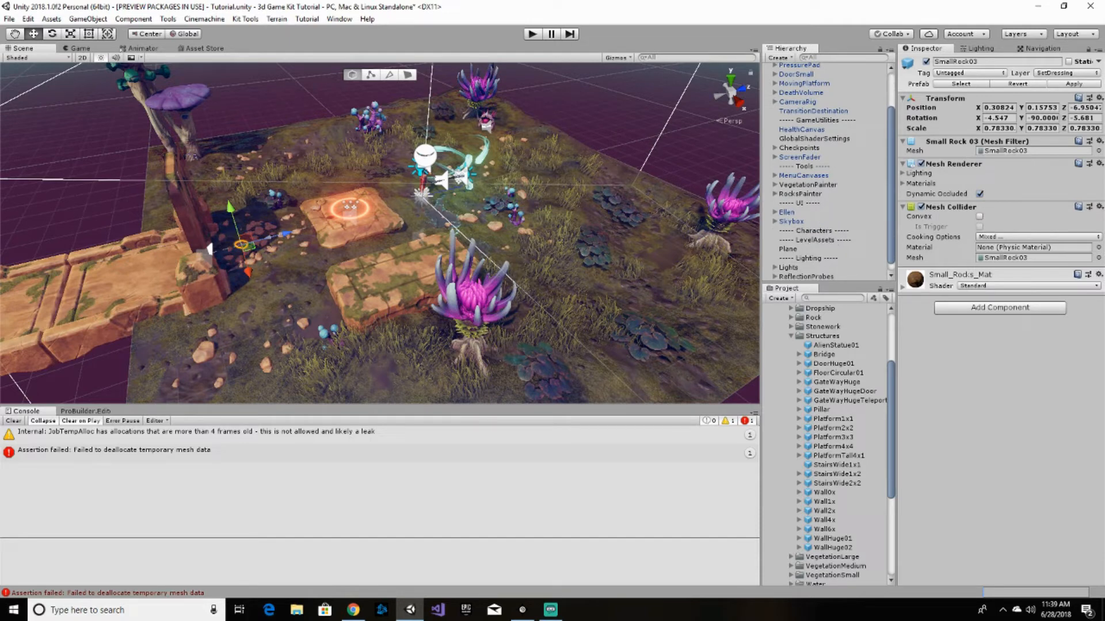
- Playtest the decorated level by walking the character onto the pressure pad and looking around, and stop play mode
left_click(537, 37)
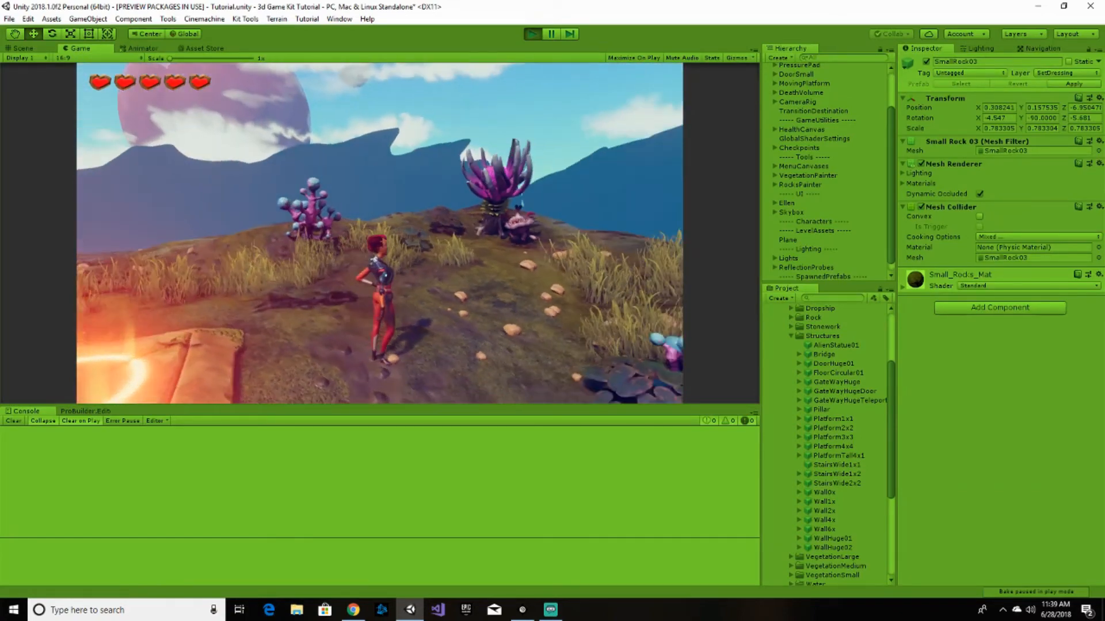
key("w")
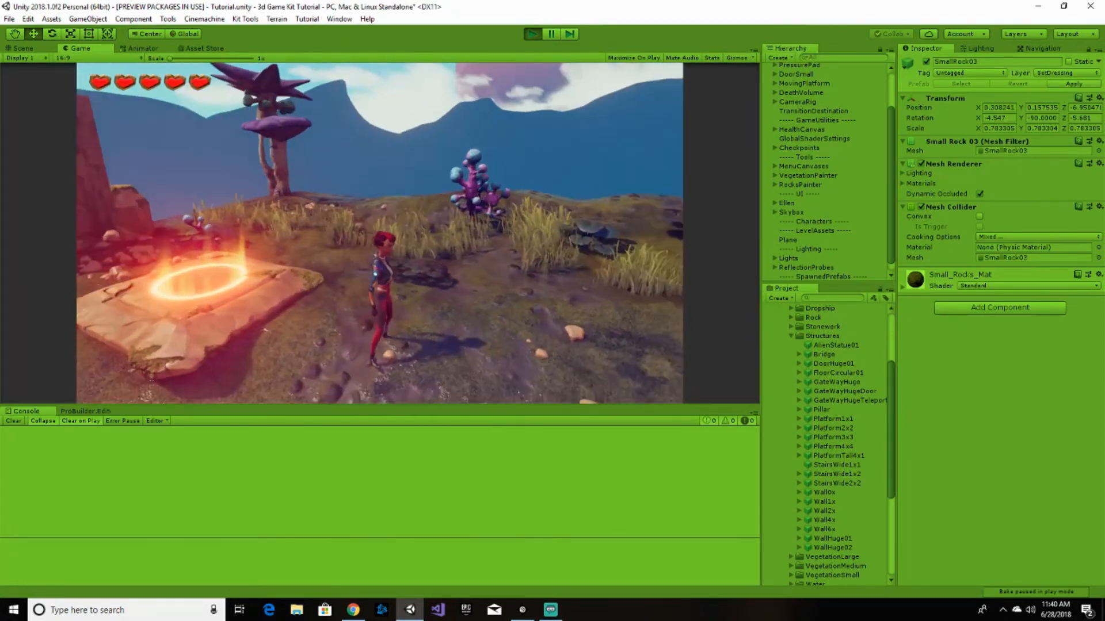
key("w")
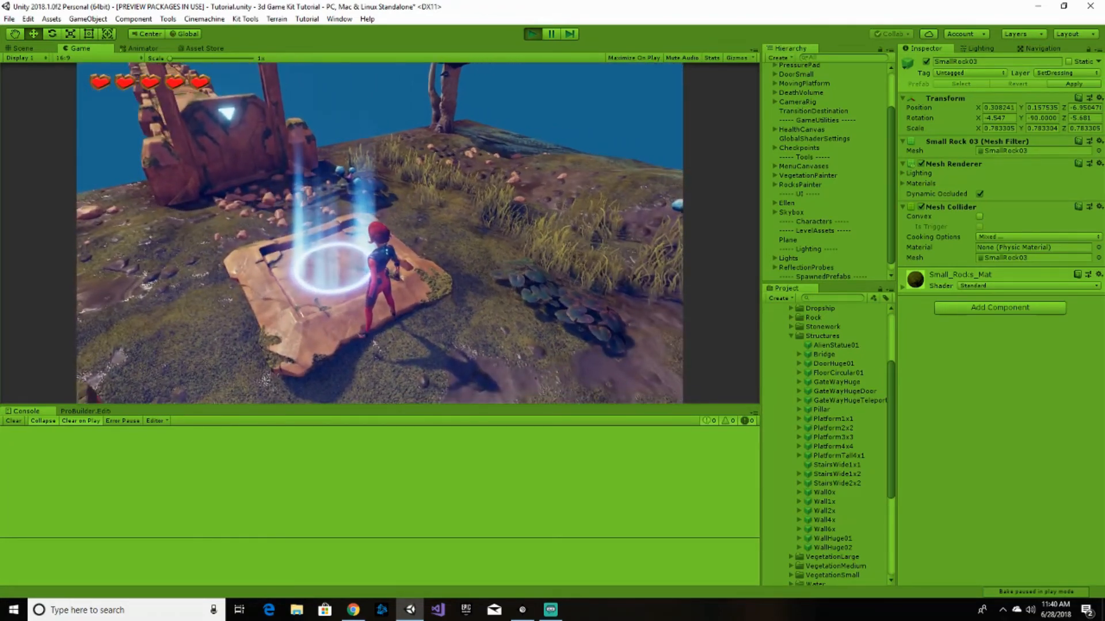
key("w")
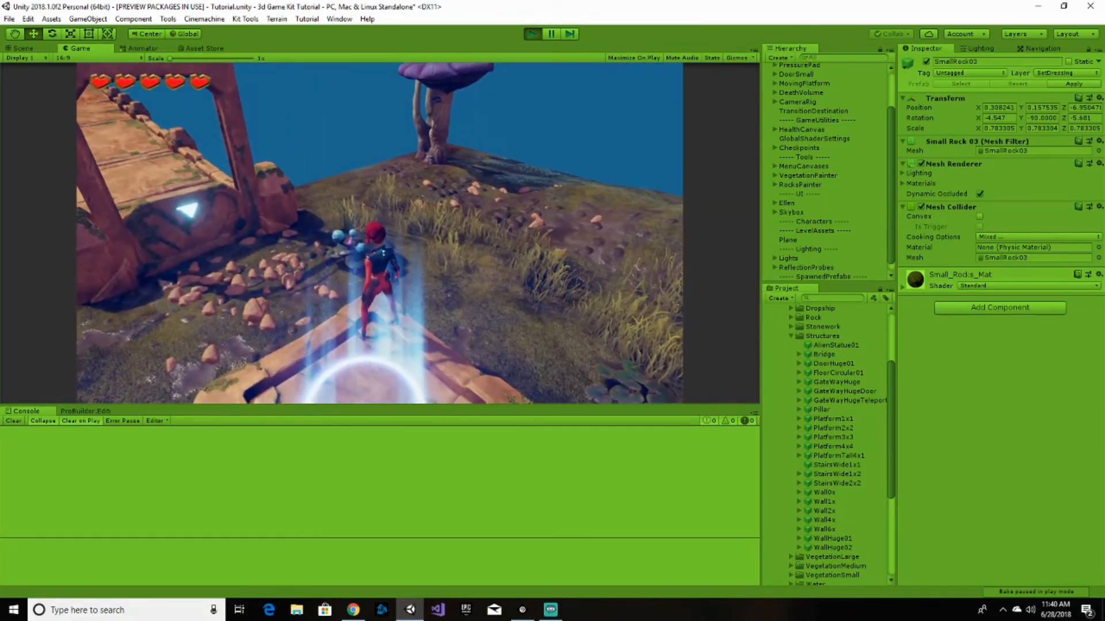
key("w")
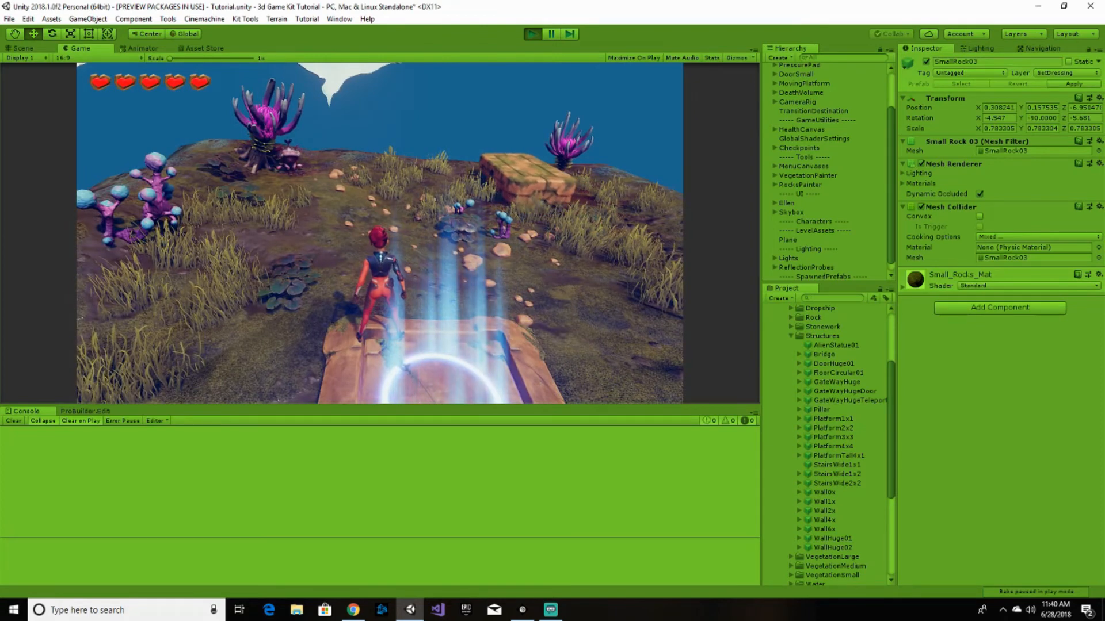
key("Escape")
left_click(533, 34)
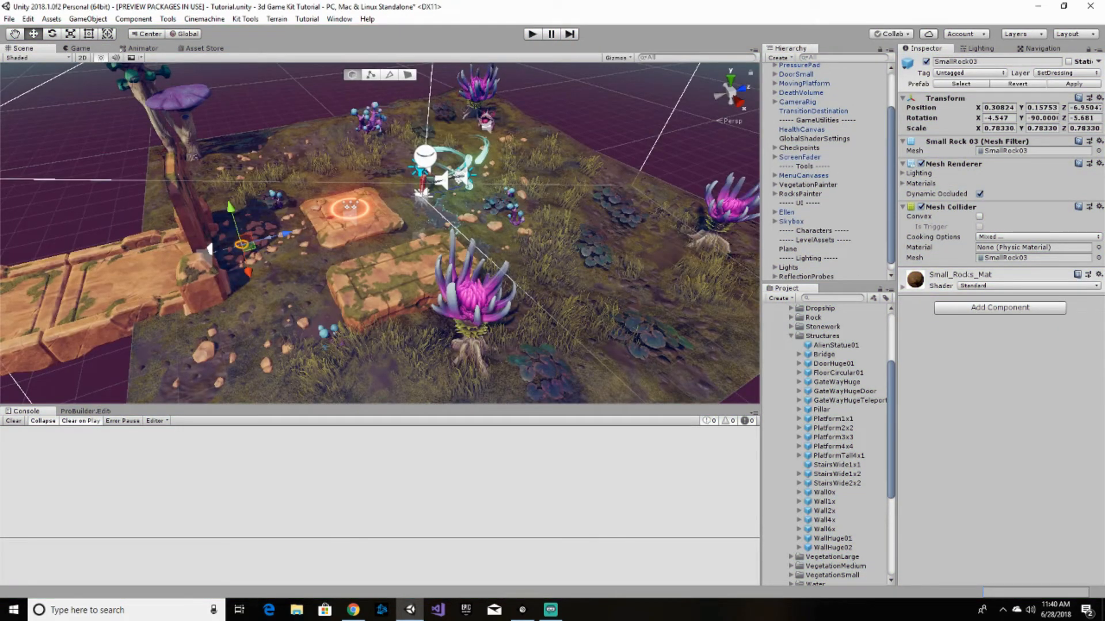
- Look through the Environment prefab folders and inspect the GateWayHugeTeleporter prefab in Structures
key("alt+Tab")
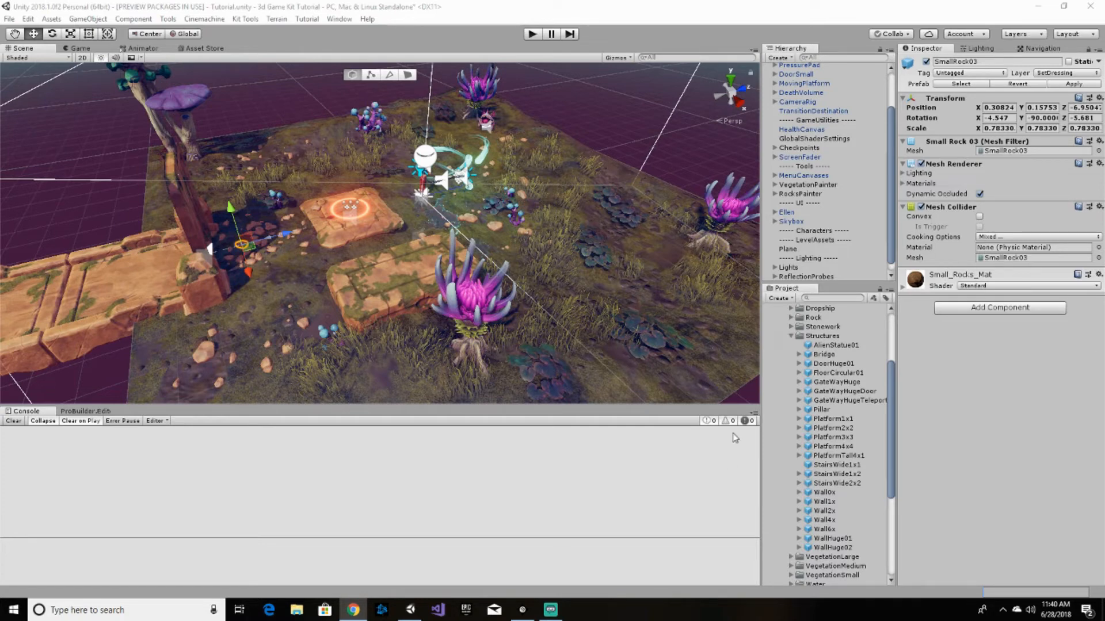
scroll(792, 364, "up", 3)
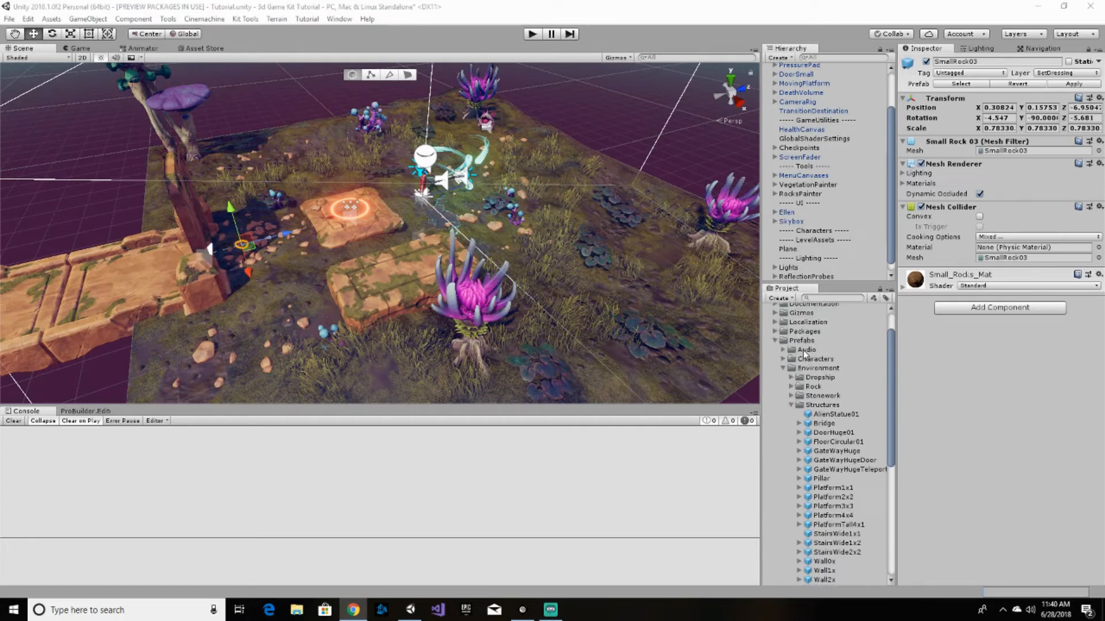
left_click(790, 404)
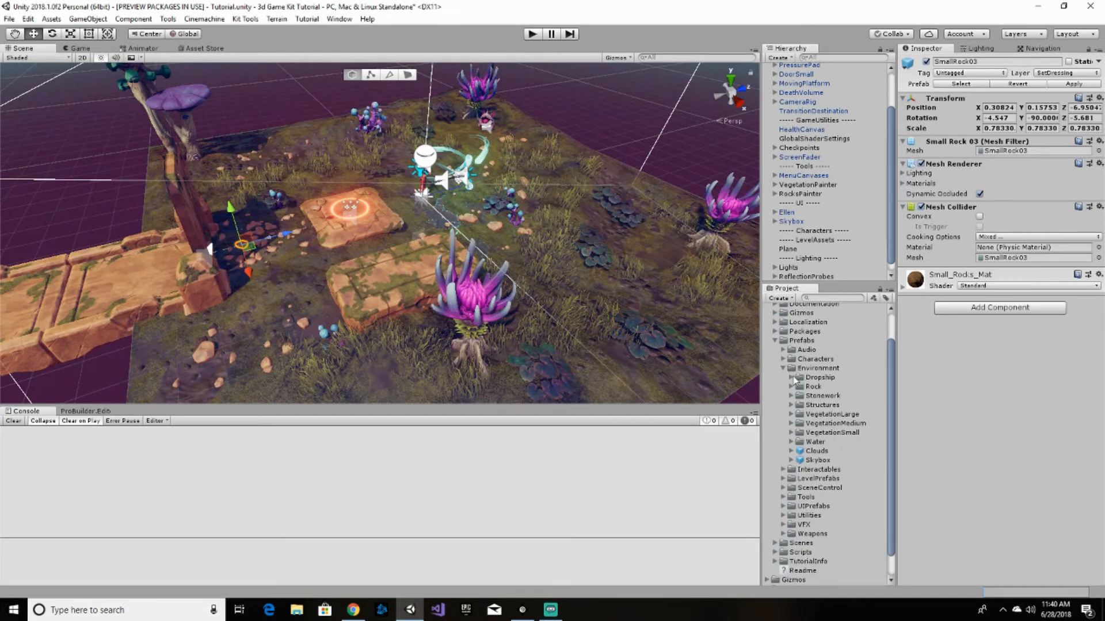
left_click(791, 405)
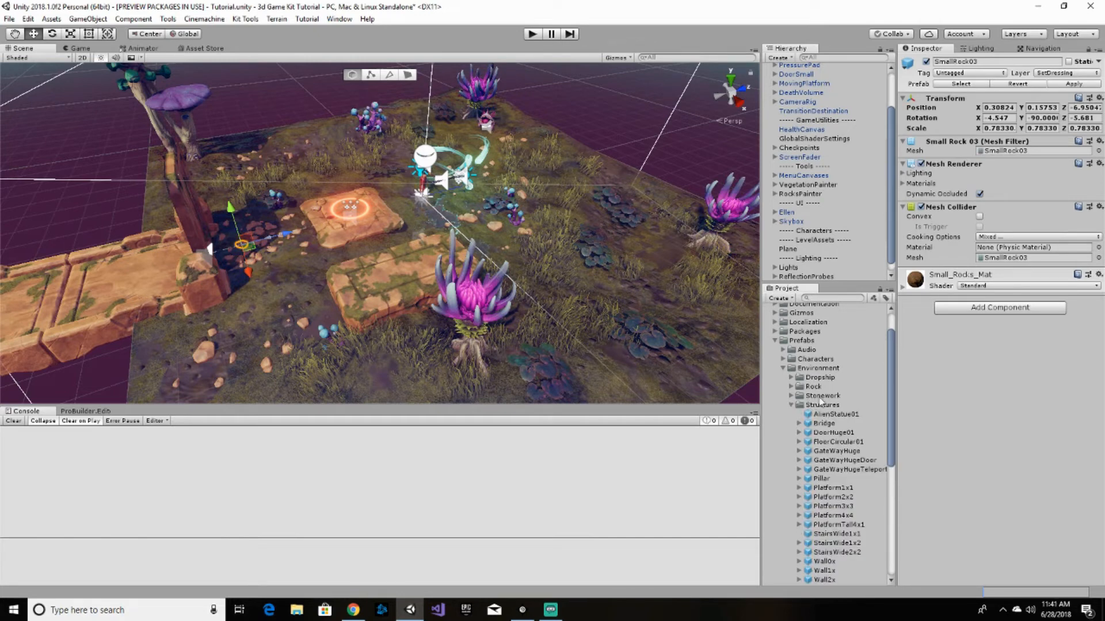
scroll(819, 398, "down", 2)
scroll(819, 398, "down", 4)
scroll(820, 398, "up", 2)
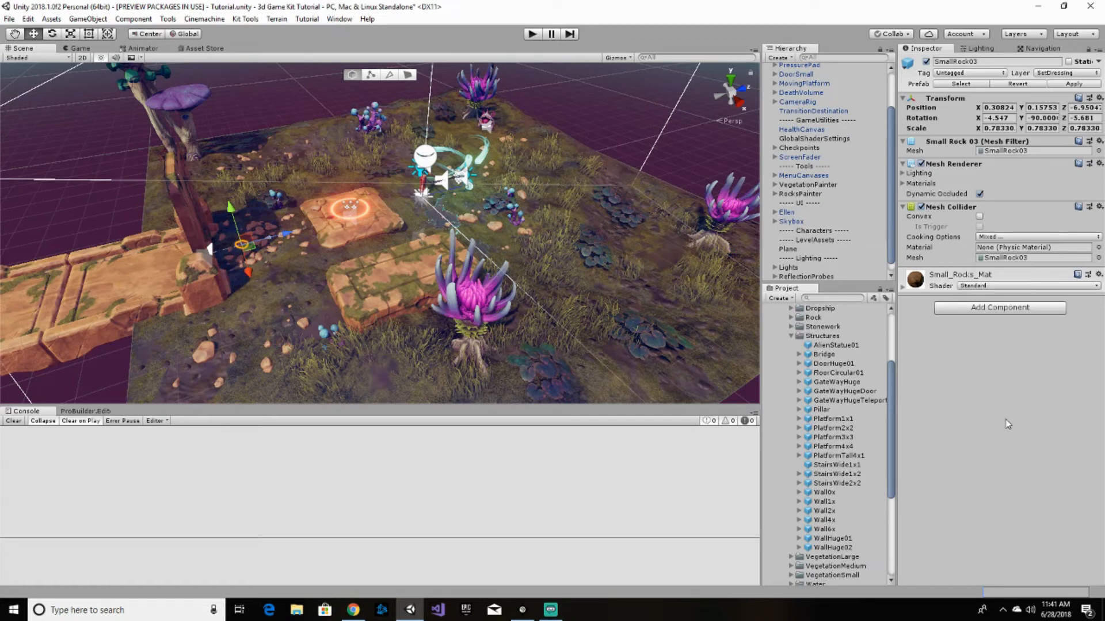
left_click(851, 401)
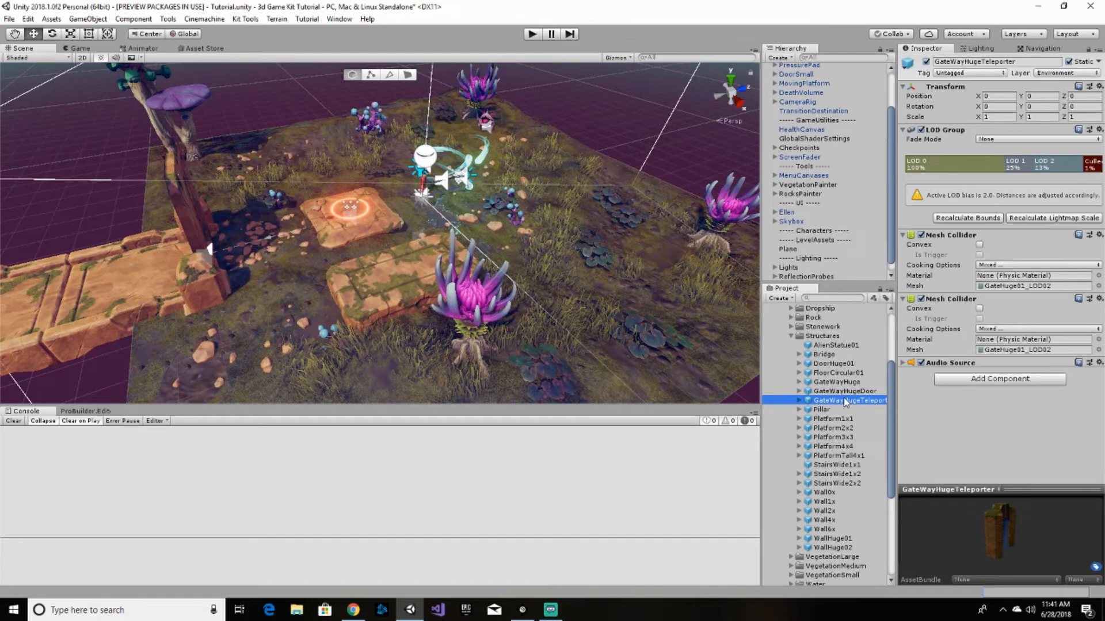
- Place the GateWayHugeTeleporter prefab in the scene at the far end of the bridge
right_click_drag(513, 279, 185, 258)
right_click_drag(320, 257, 457, 214)
key("w")
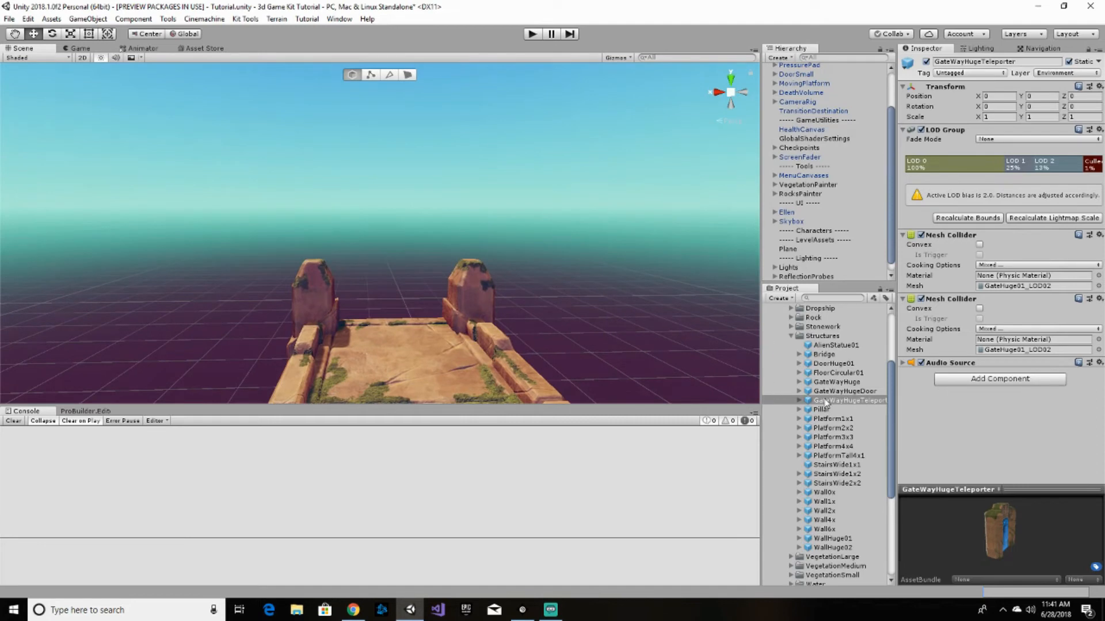
left_click_drag(824, 401, 441, 316)
left_click_drag(410, 325, 409, 326)
key("f")
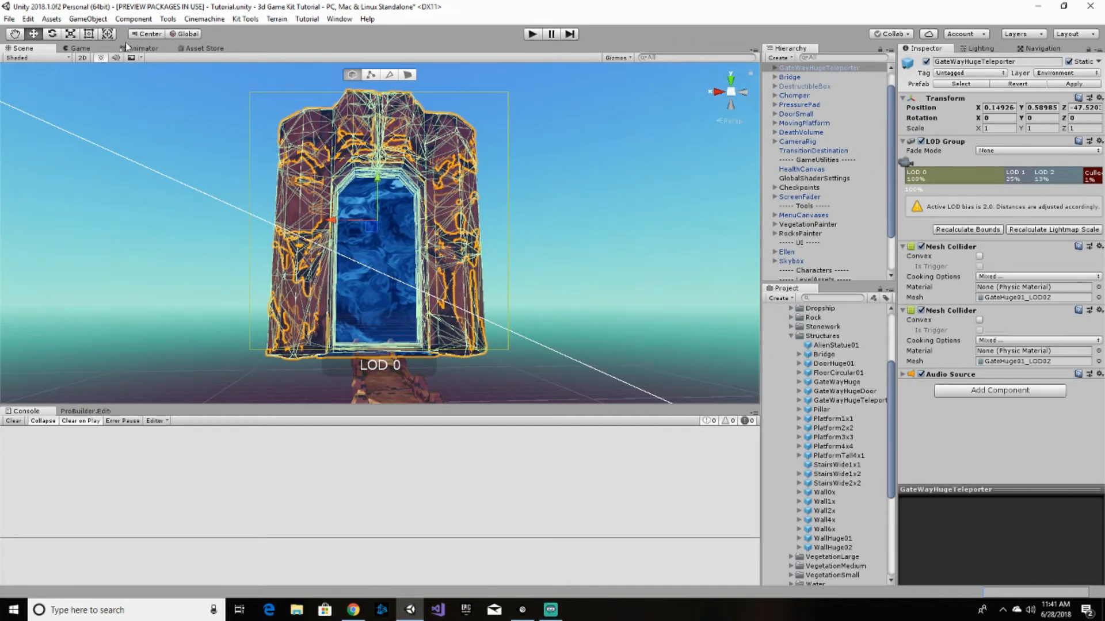
- Set the teleporter gateway's scale to 0.2 on X, Y and Z
left_click(1011, 128)
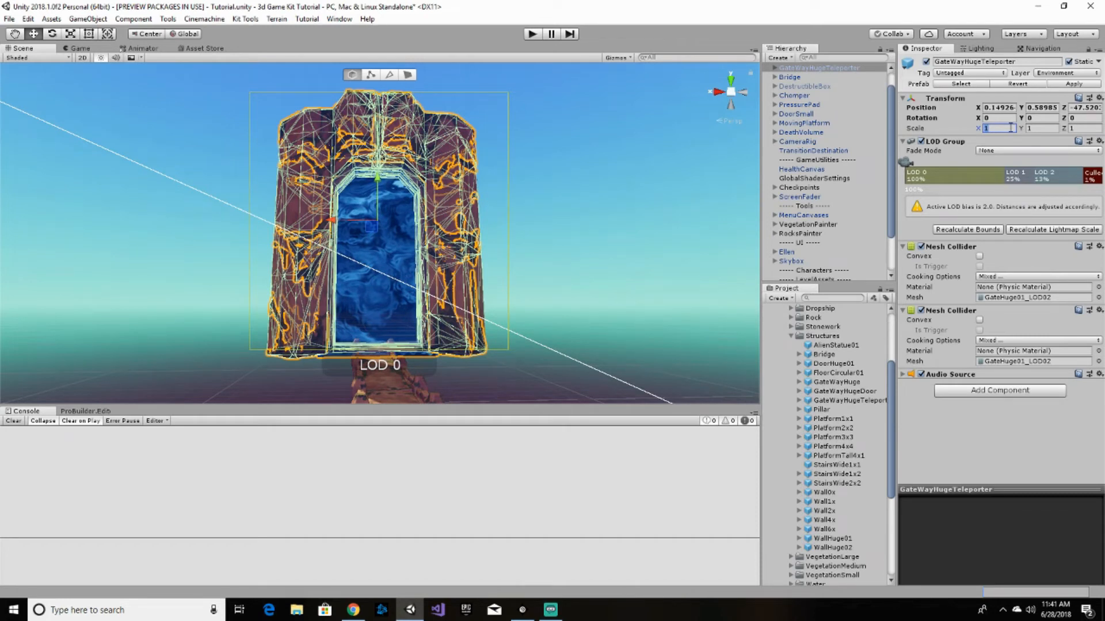
type("0.2")
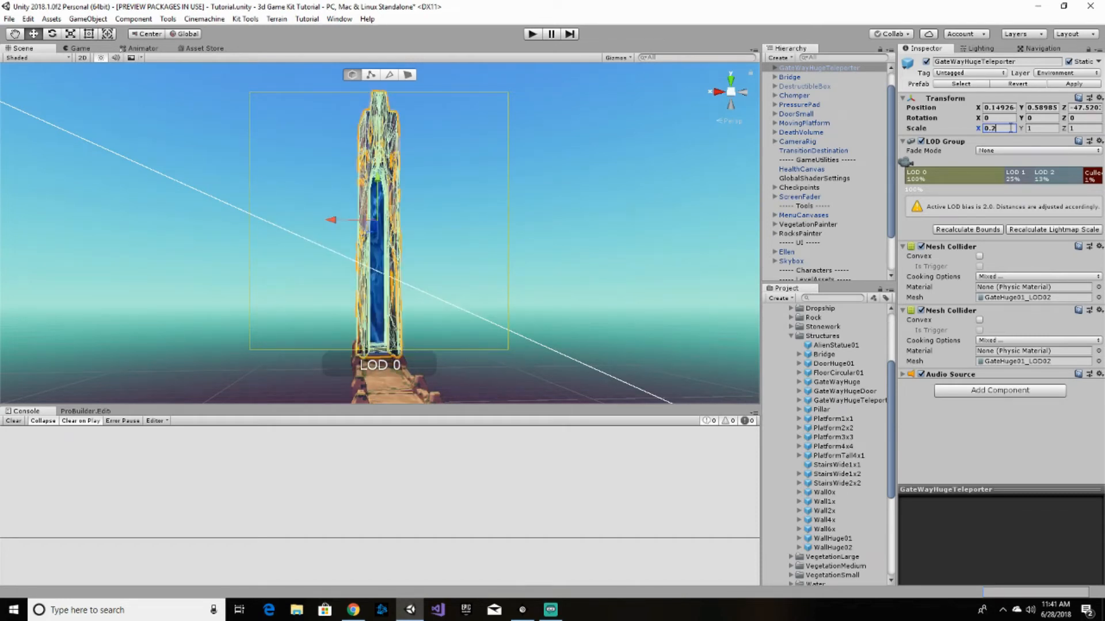
key("Tab")
type("0.2")
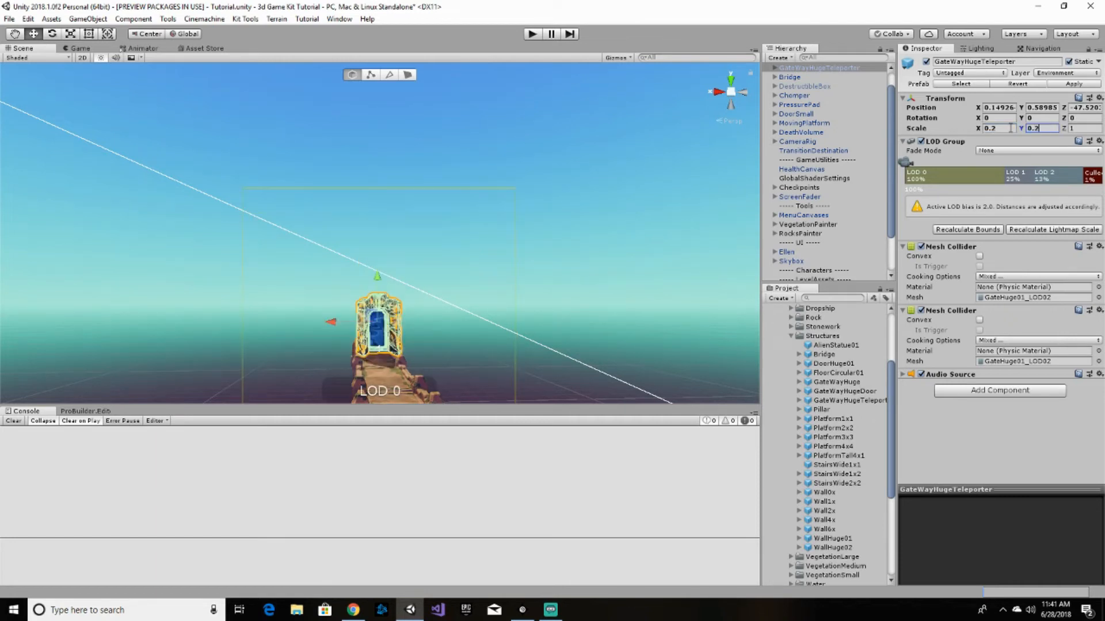
key("Tab")
type("0.2")
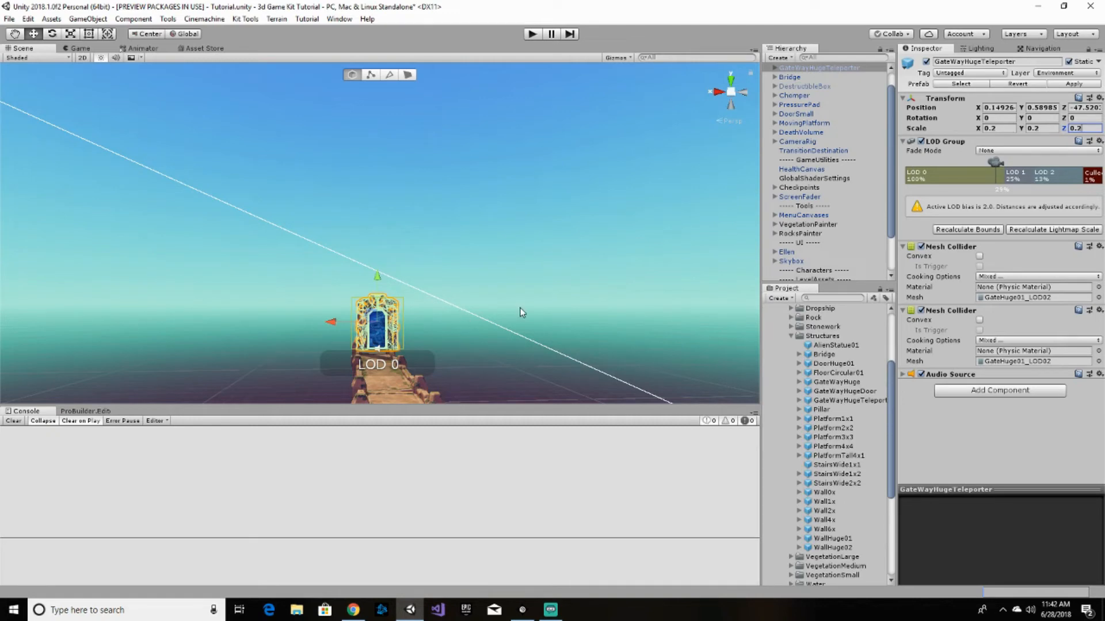
- Move the teleporter gateway down and sideways to sit centred on the bridge's end, at X 0.463 and Y 0.345
left_click_drag(520, 308, 585, 317, "alt")
key("w")
right_click_drag(586, 317, 511, 405)
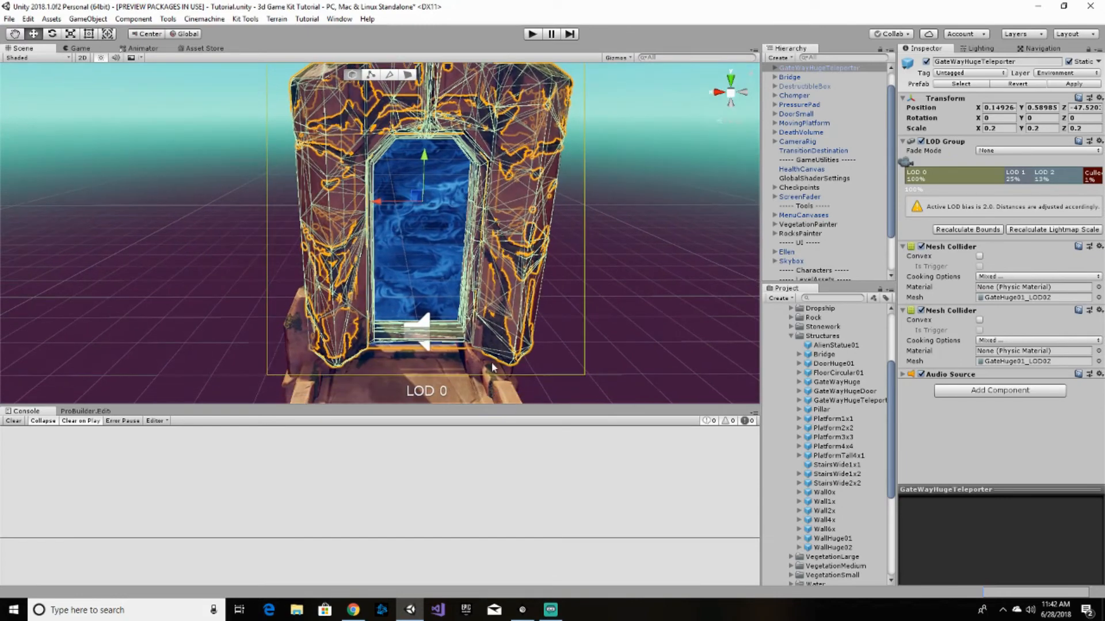
right_click_drag(494, 356, 482, 290)
key("w")
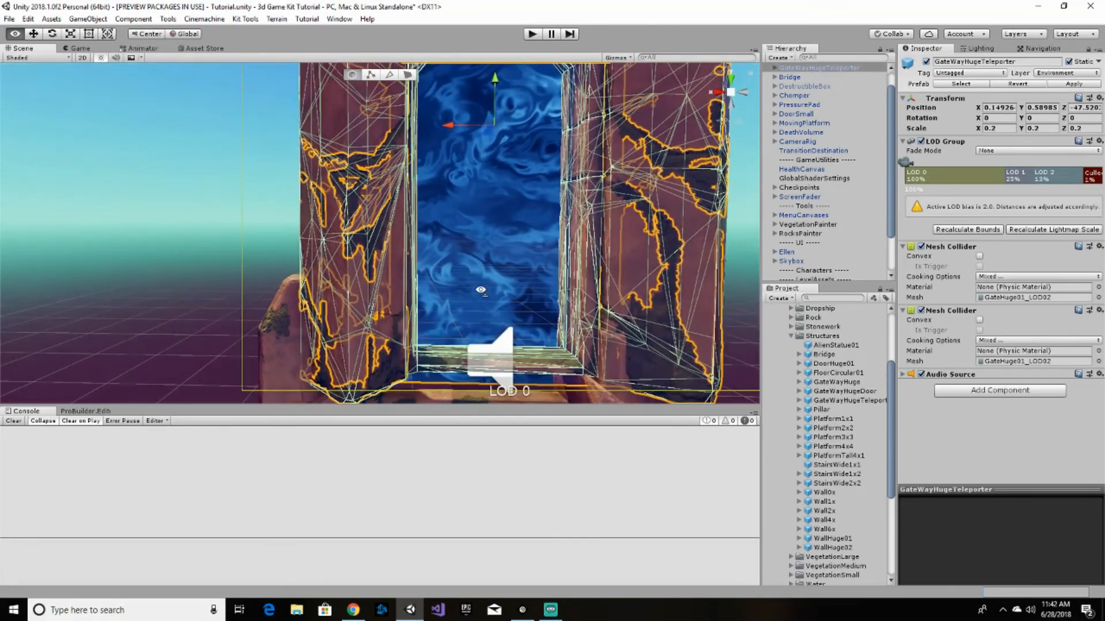
left_click_drag(496, 95, 423, 153)
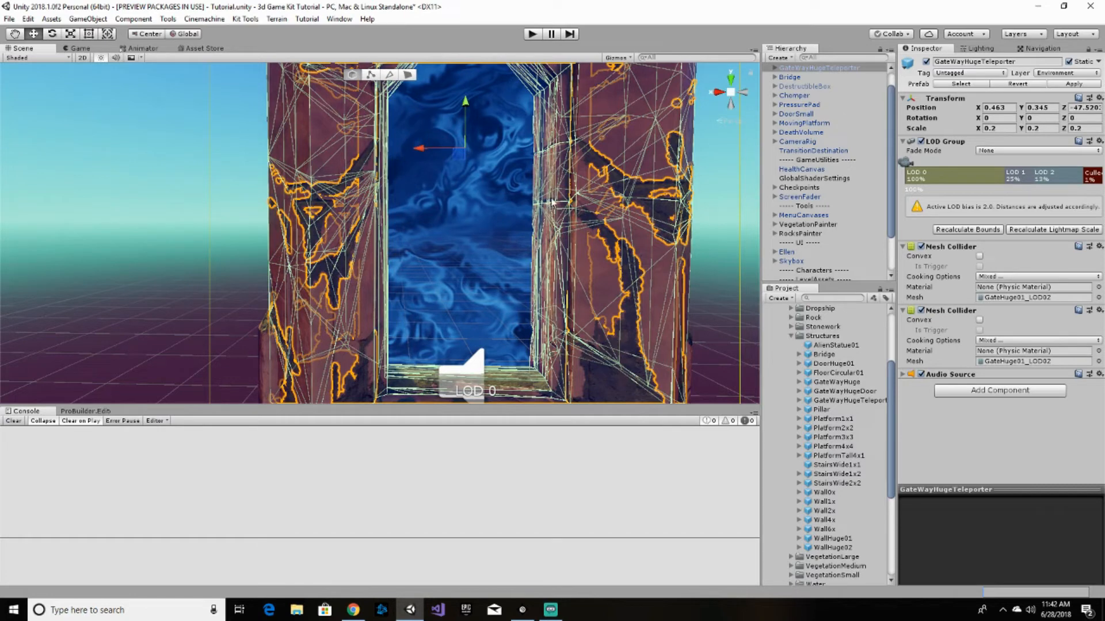
left_click(489, 223)
left_click(710, 235)
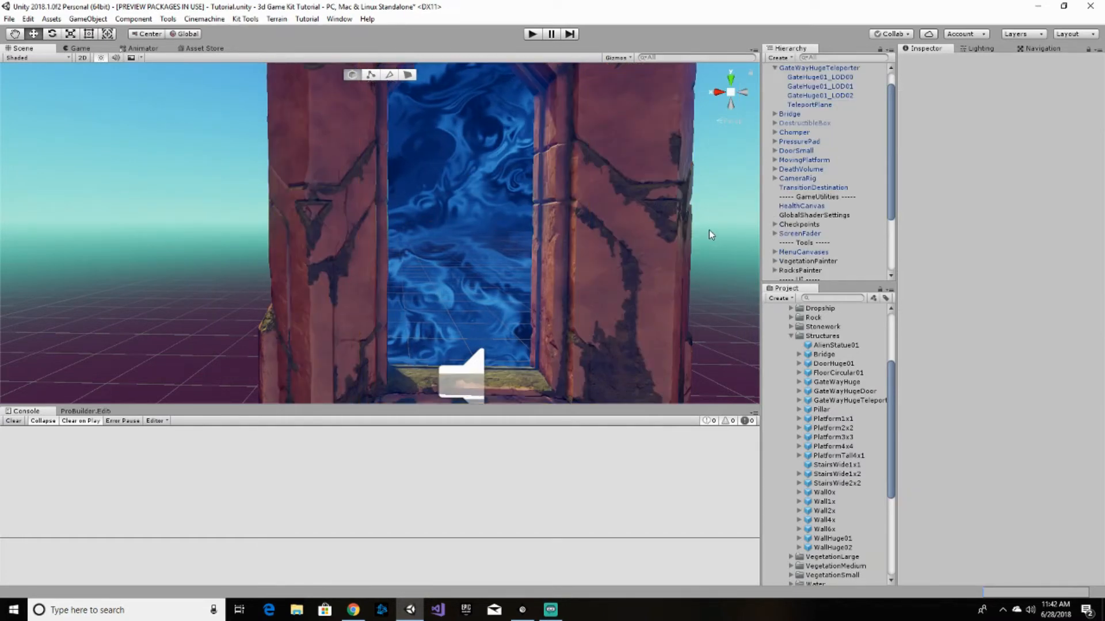
- Add a Box Collider to the gateway's TeleportPlane and make it a trigger
right_click_drag(709, 229, 732, 282)
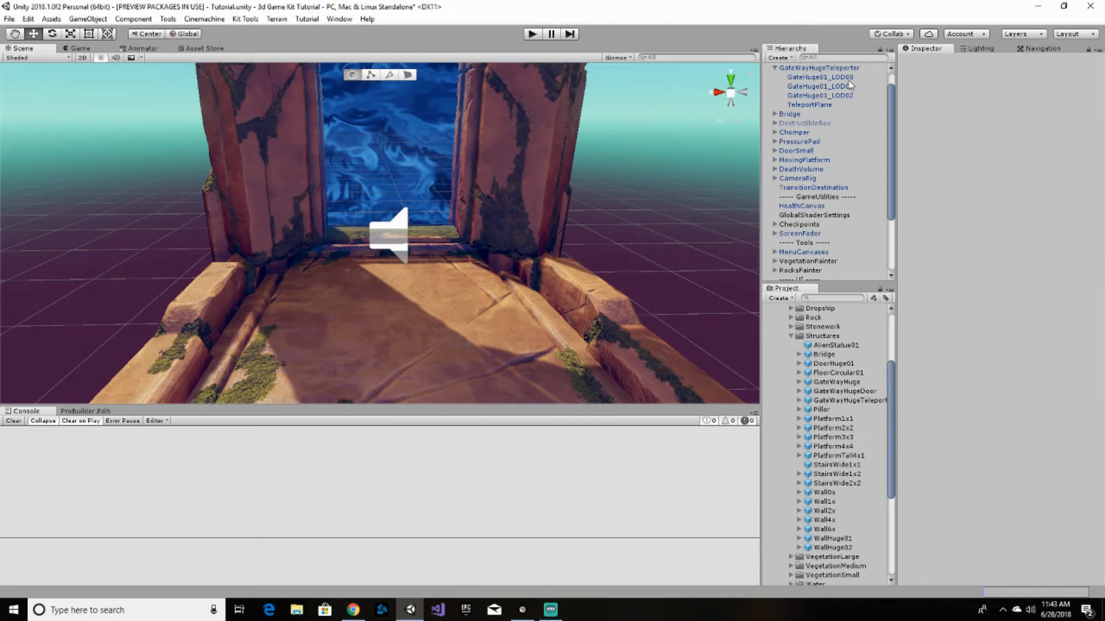
left_click(811, 106)
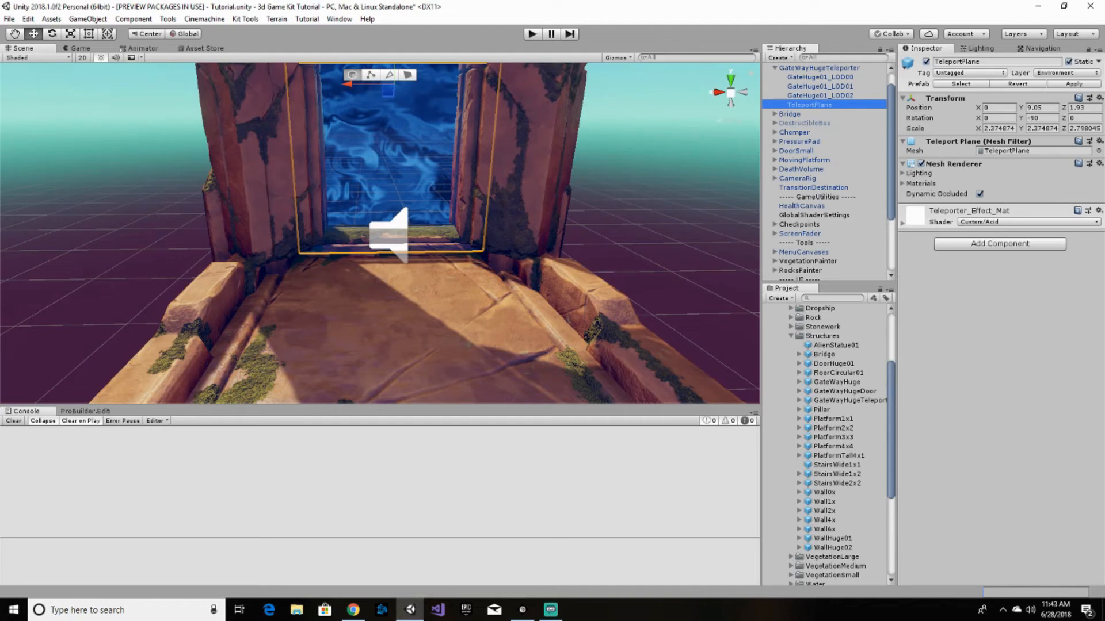
left_click(997, 244)
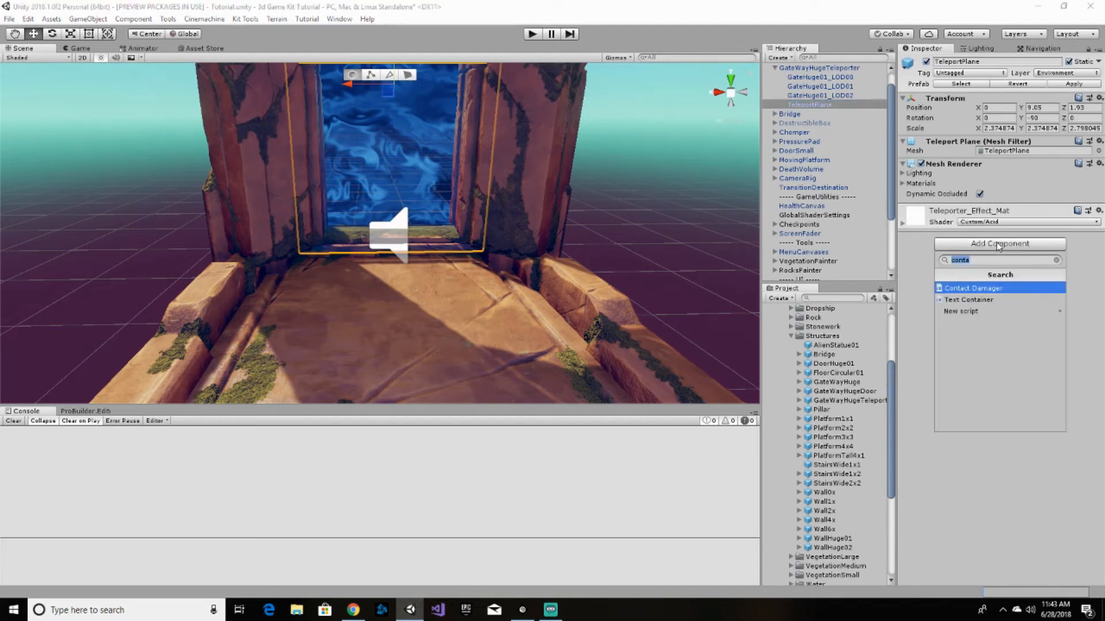
type("box")
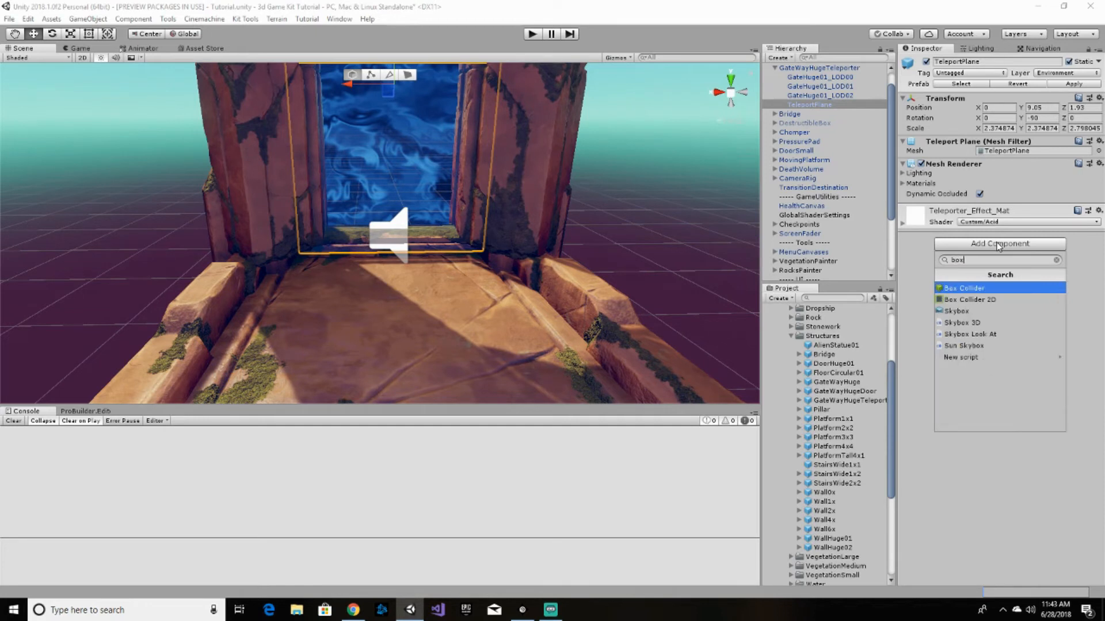
key("Return")
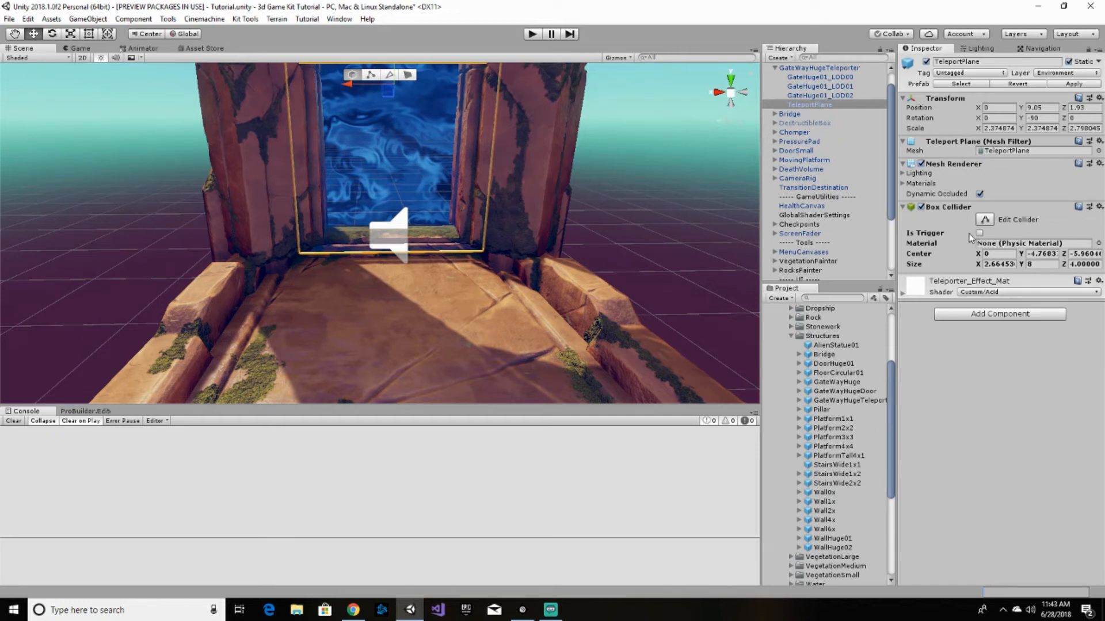
left_click(979, 233)
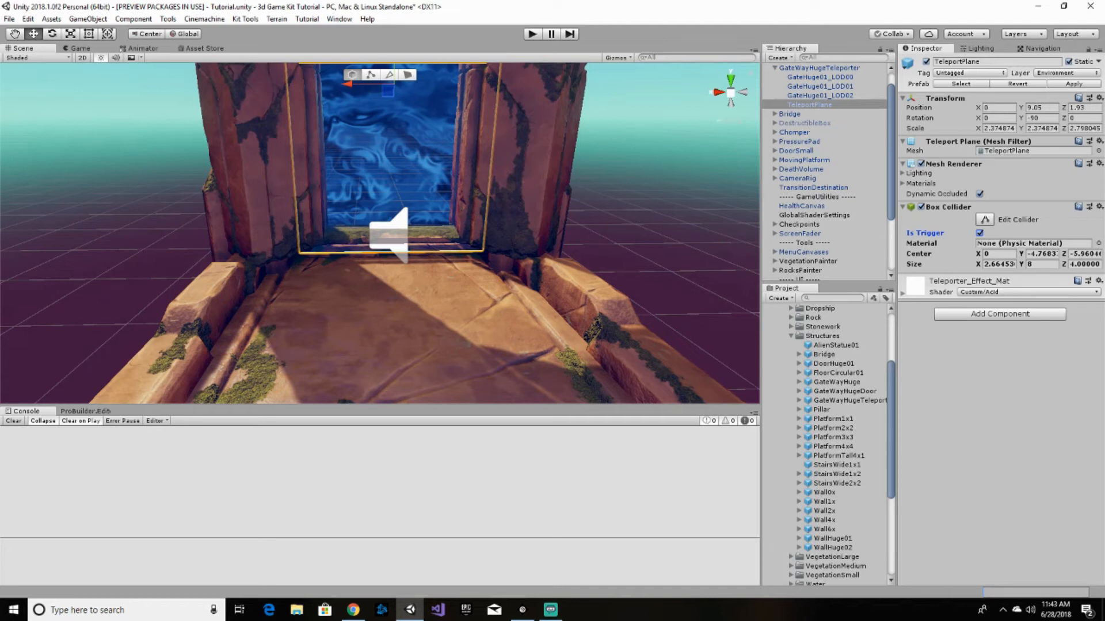
- Add a Teleporter component to the TeleportPlane and set its Layers to Player
left_click(1006, 315)
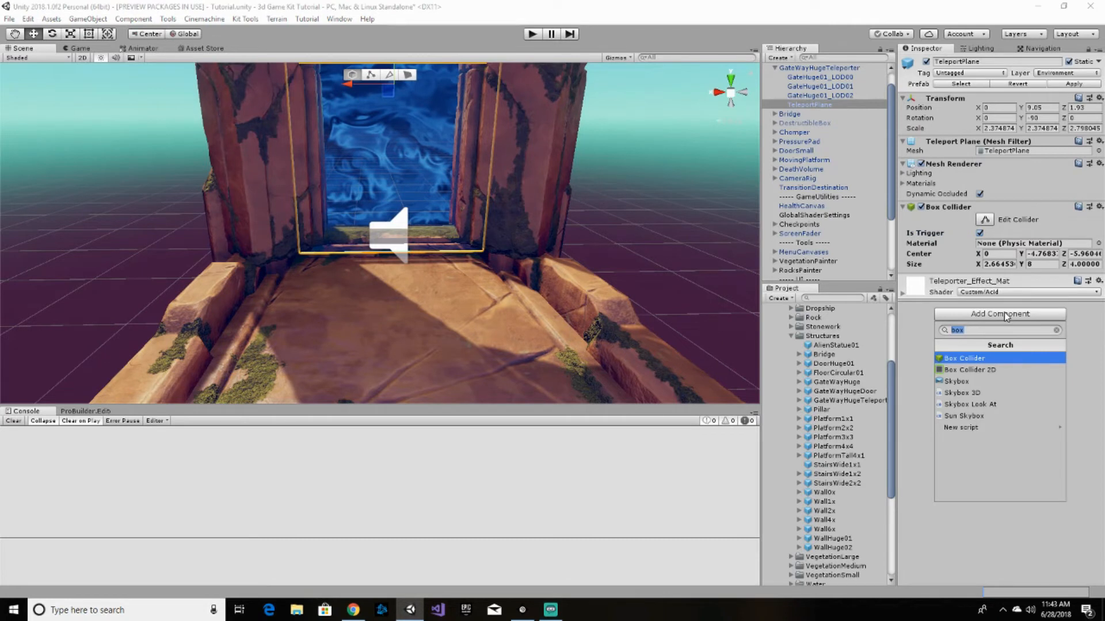
type("tele")
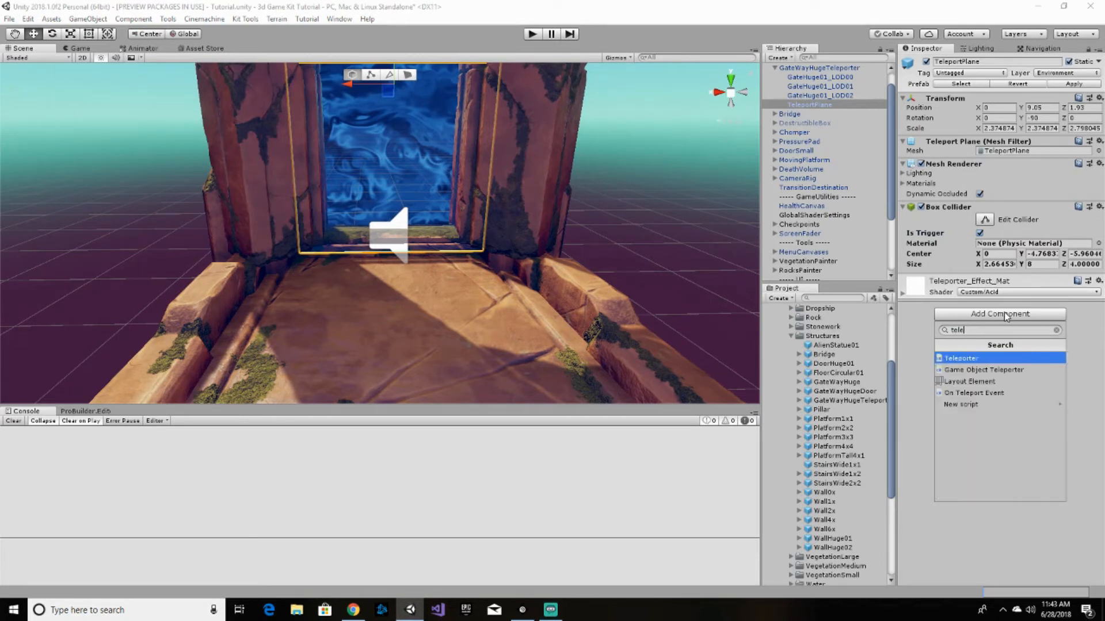
key("Return")
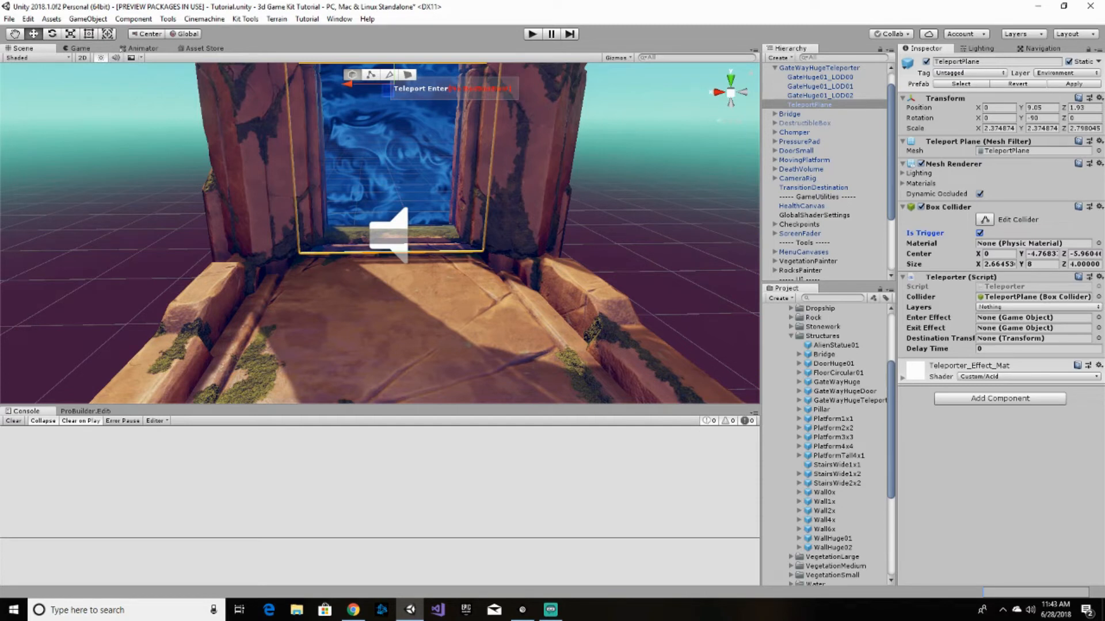
left_click(1004, 307)
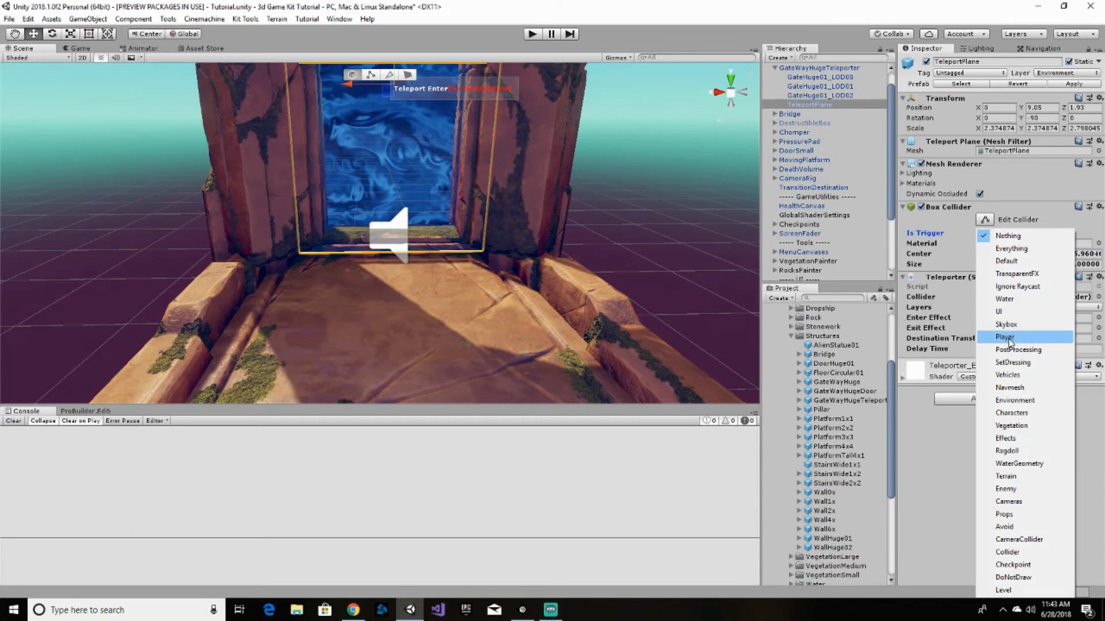
left_click(1012, 339)
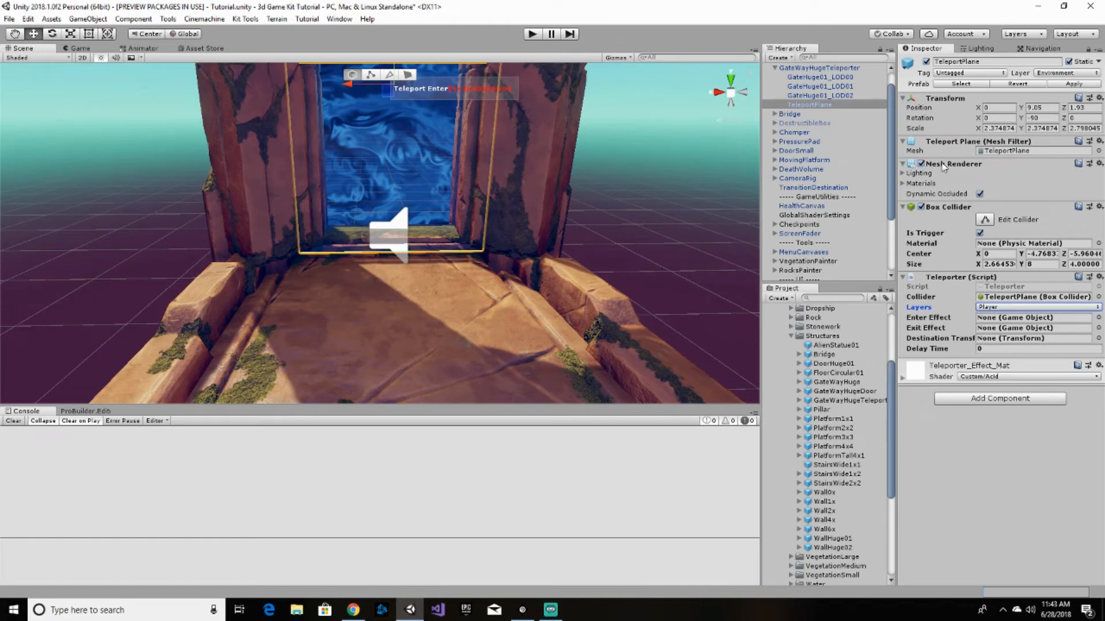
- Assign the Checkpoint object from the Checkpoints group as the TeleportPlane's teleporter Destination Transform
left_click(831, 68)
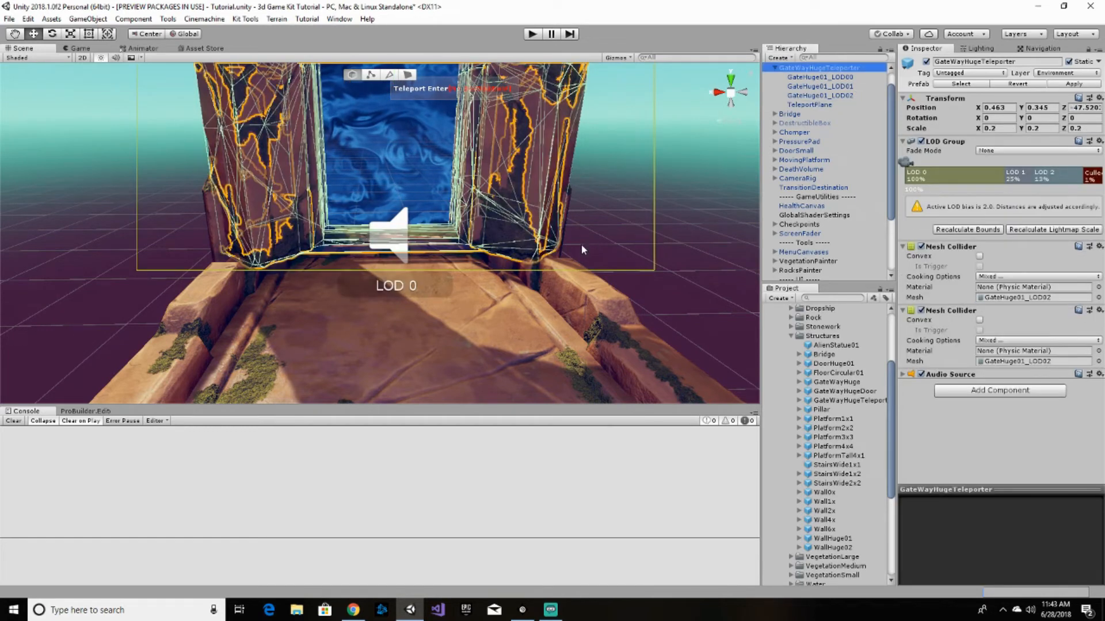
mouse_move(602, 268)
left_mouse_down("alt")
mouse_move(635, 125)
mouse_move(648, 212)
mouse_move(616, 254)
left_mouse_up("alt")
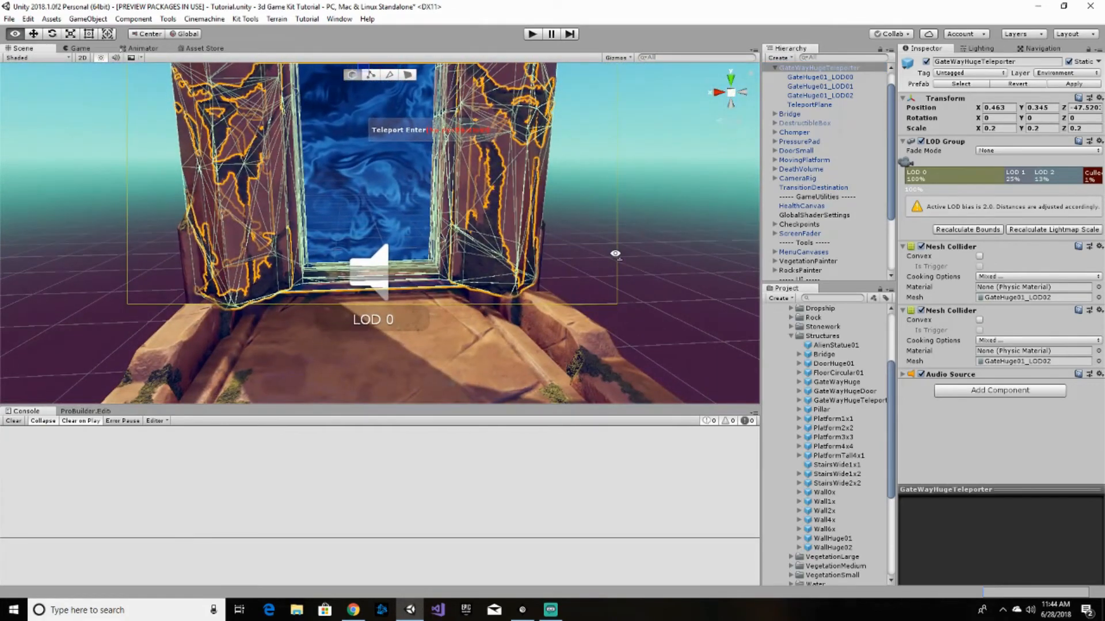
scroll(812, 230, "down", 5)
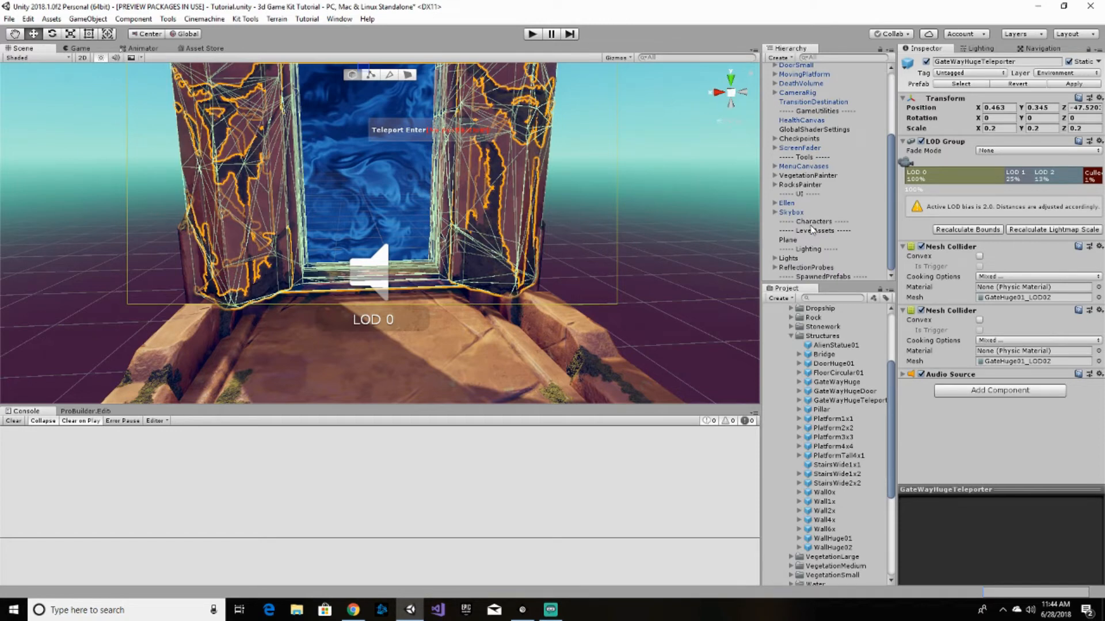
left_click(793, 139)
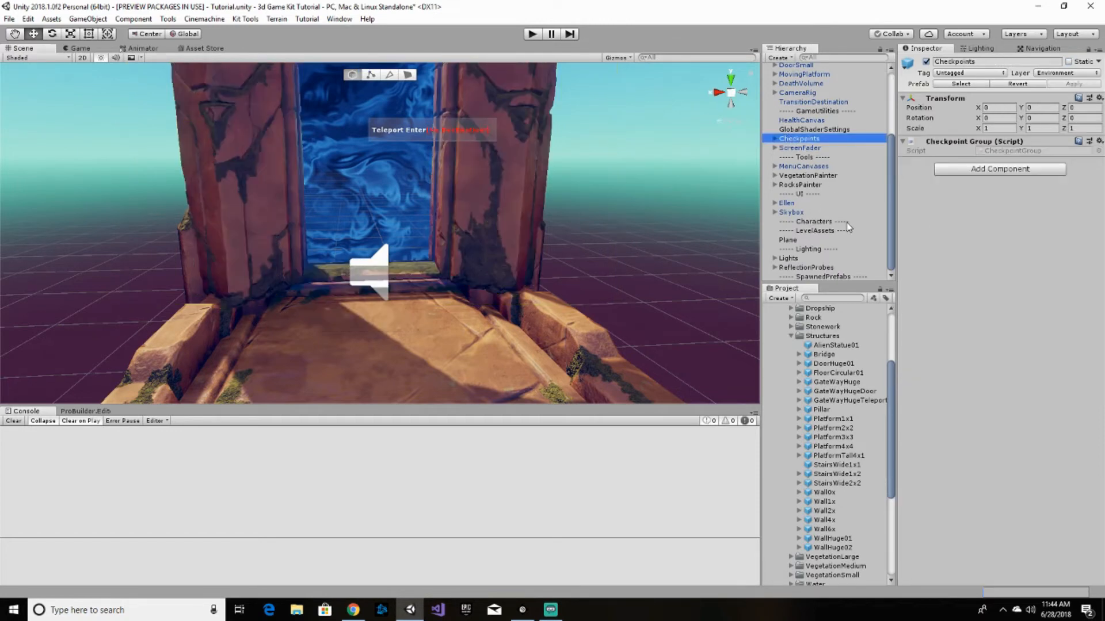
scroll(848, 227, "up", 2)
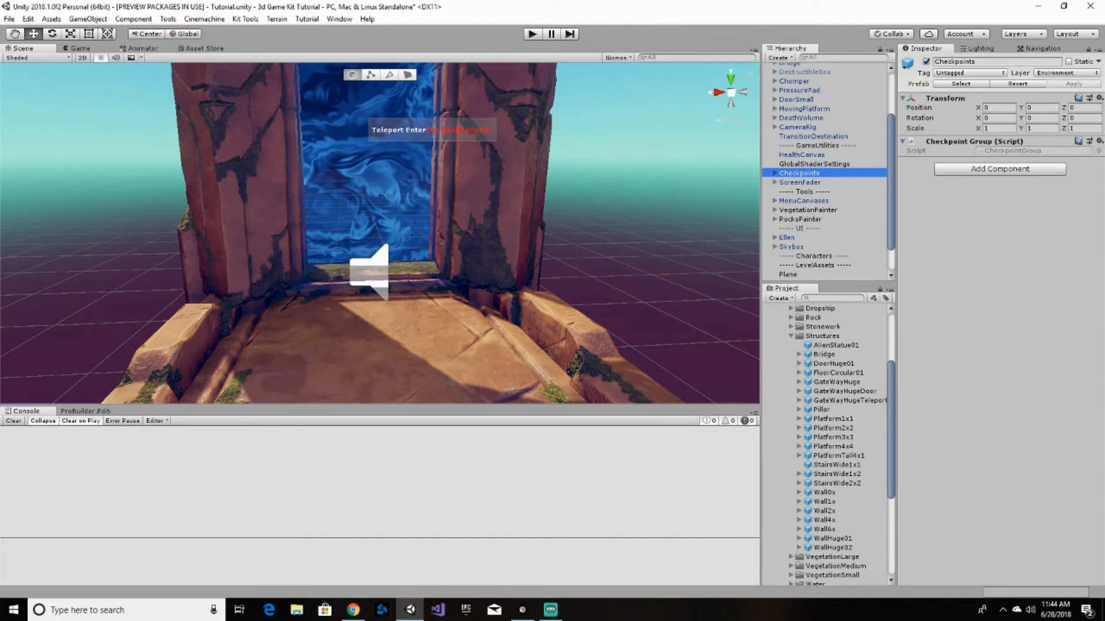
left_click(774, 173)
left_click(812, 183)
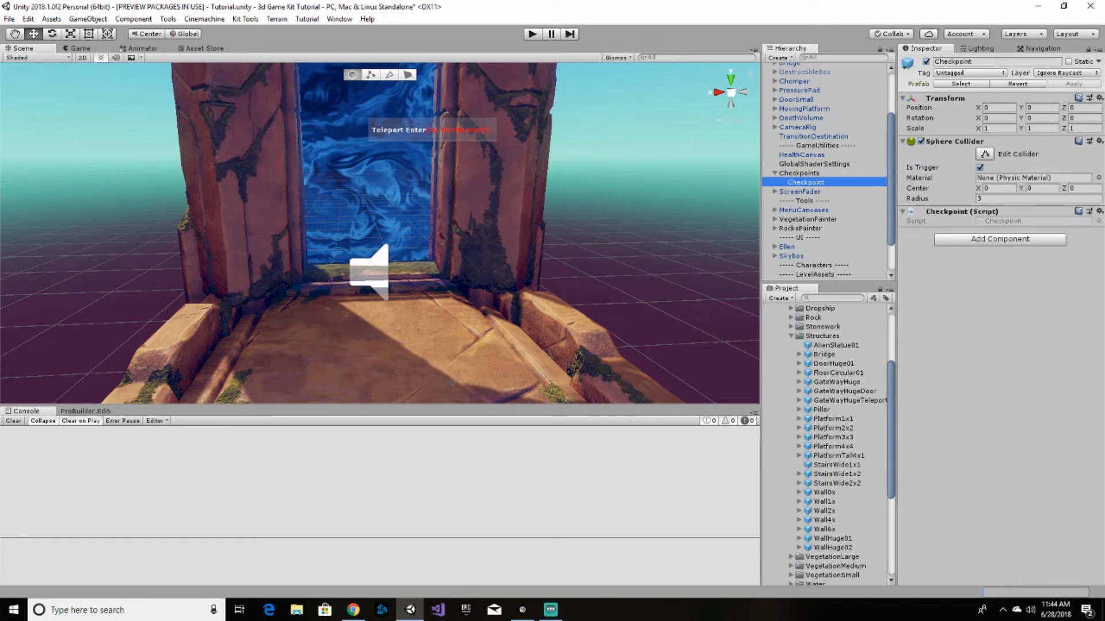
scroll(820, 121, "up", 3)
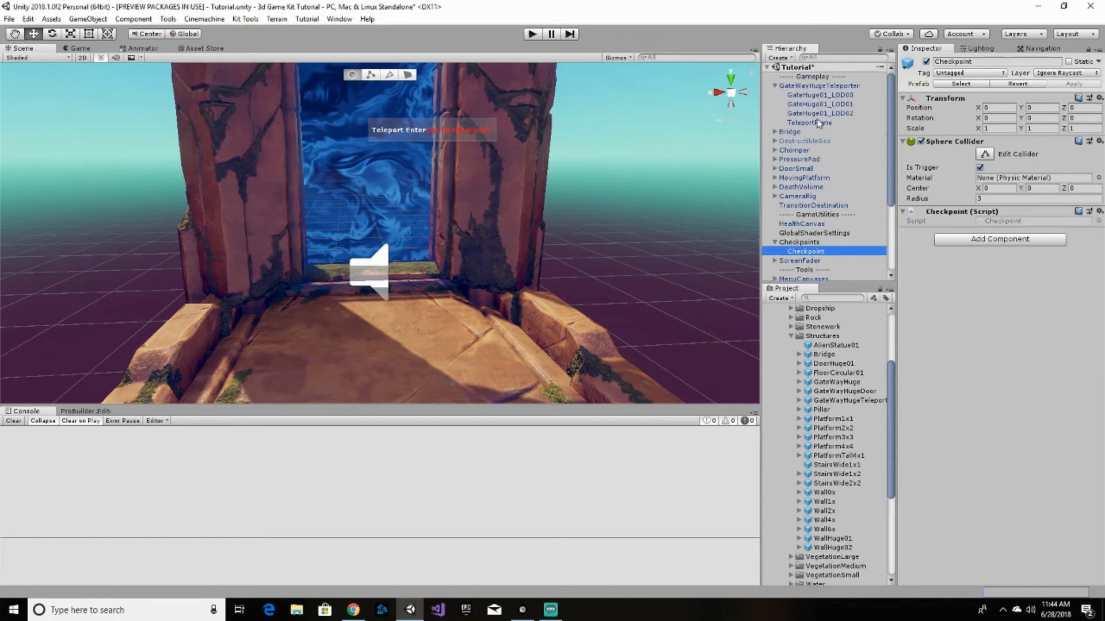
left_click(810, 123)
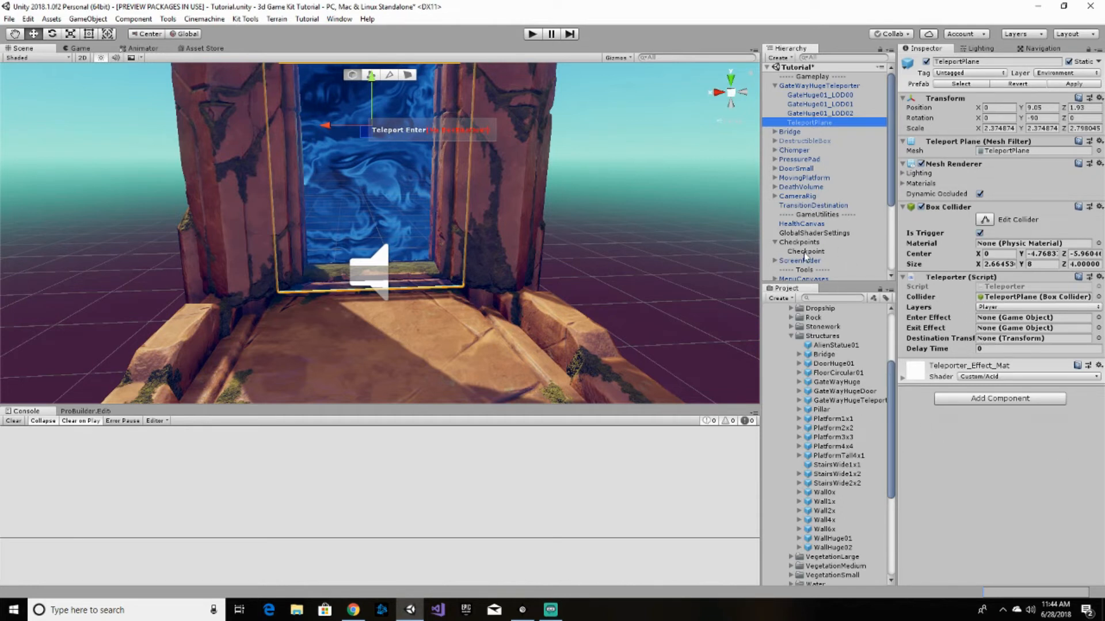
left_click_drag(805, 252, 1000, 340)
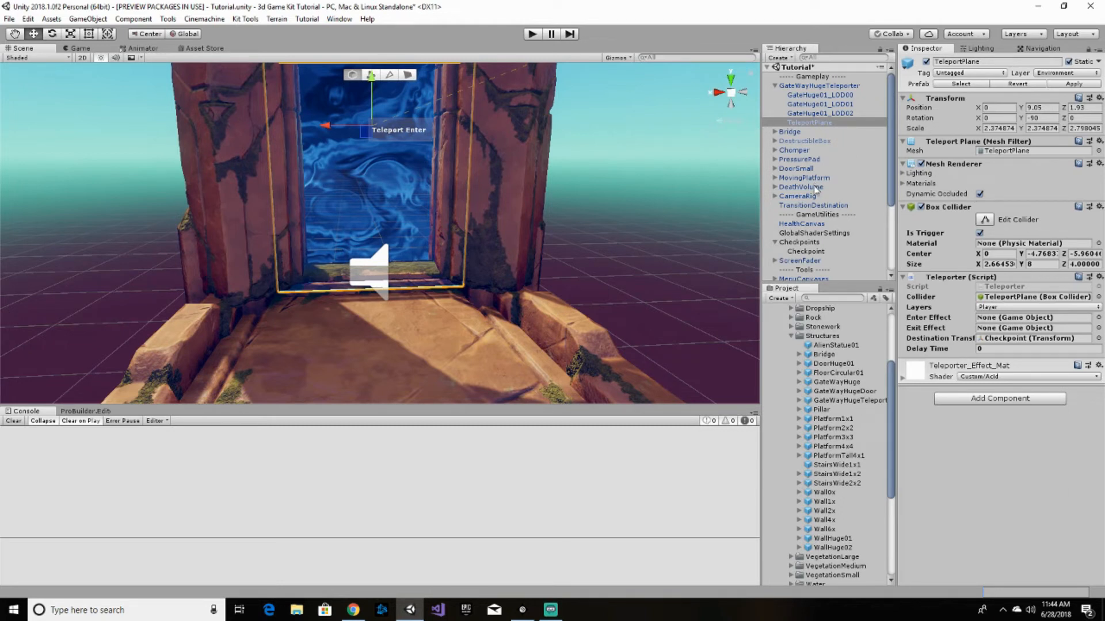
- Assign Ellen's RepawnParticles as both the Enter Effect and the Exit Effect of the TeleportPlane's teleporter
scroll(813, 193, "down", 3)
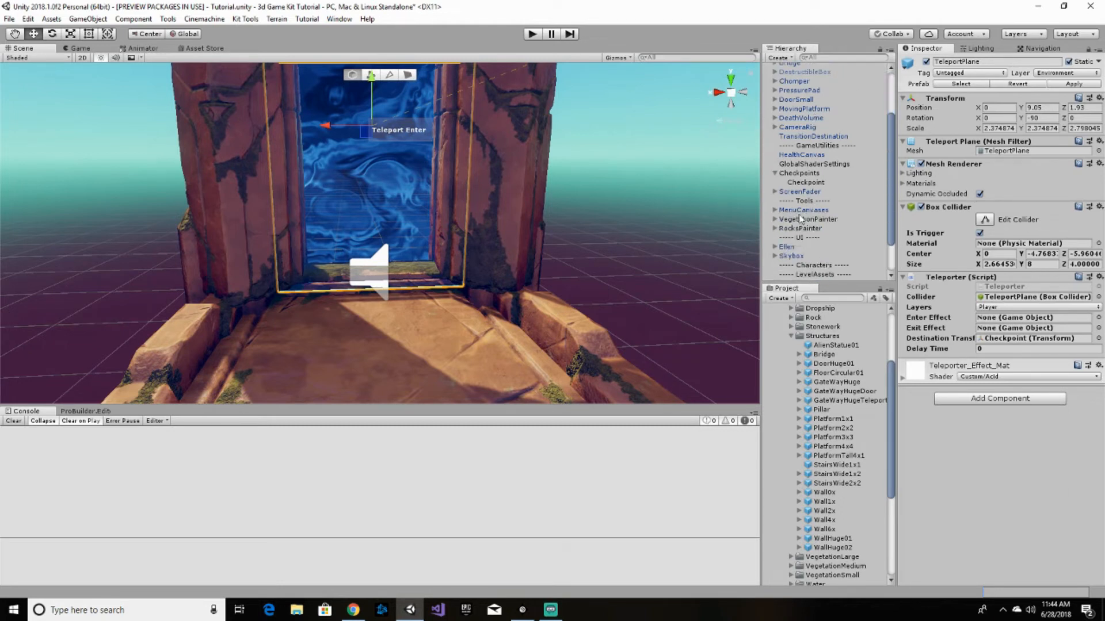
left_click(775, 246)
scroll(838, 217, "down", 3)
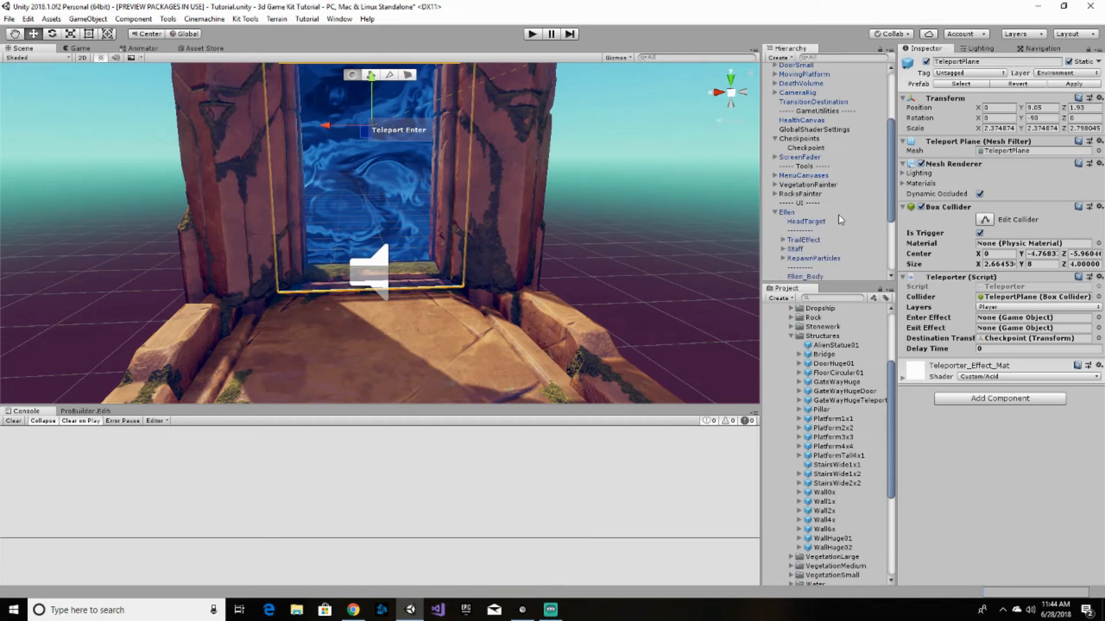
scroll(880, 221, "down", 3)
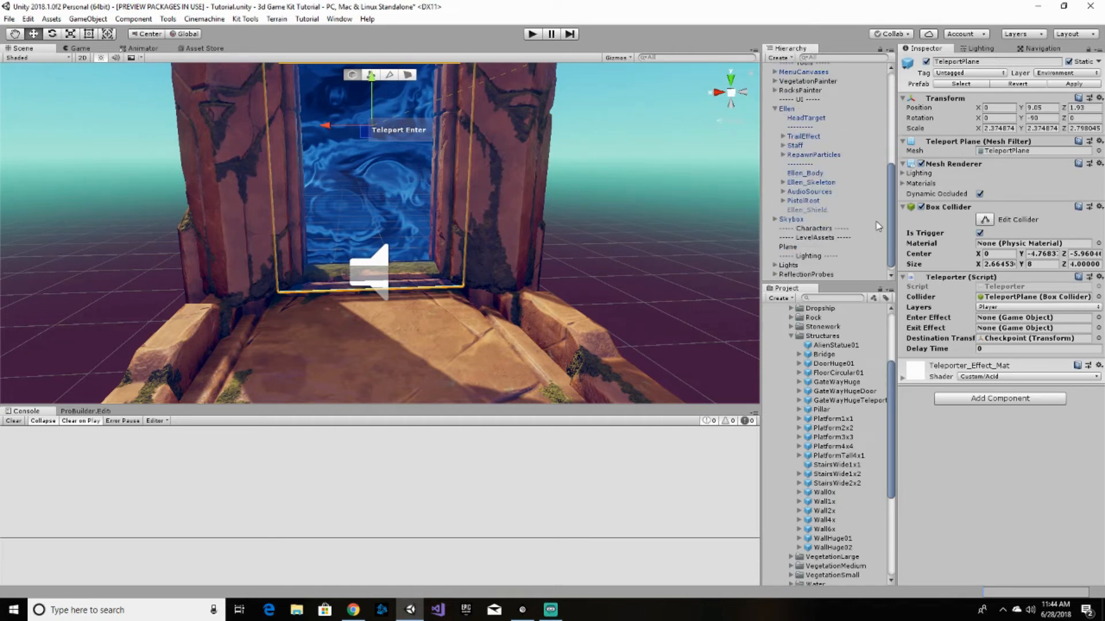
scroll(878, 226, "up", 2)
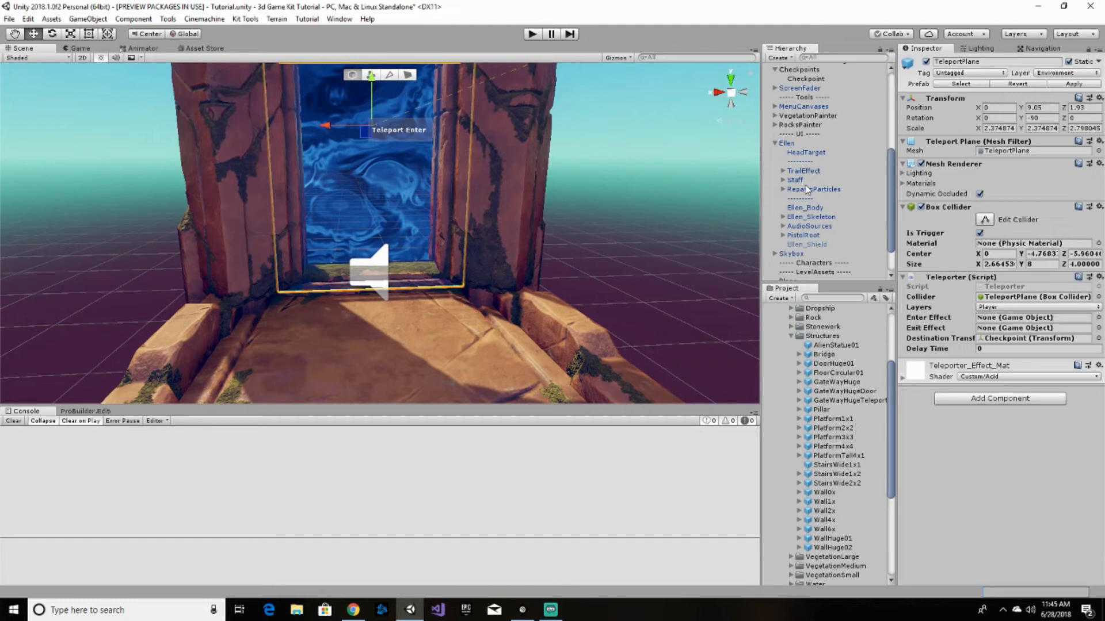
left_click_drag(808, 190, 1000, 326)
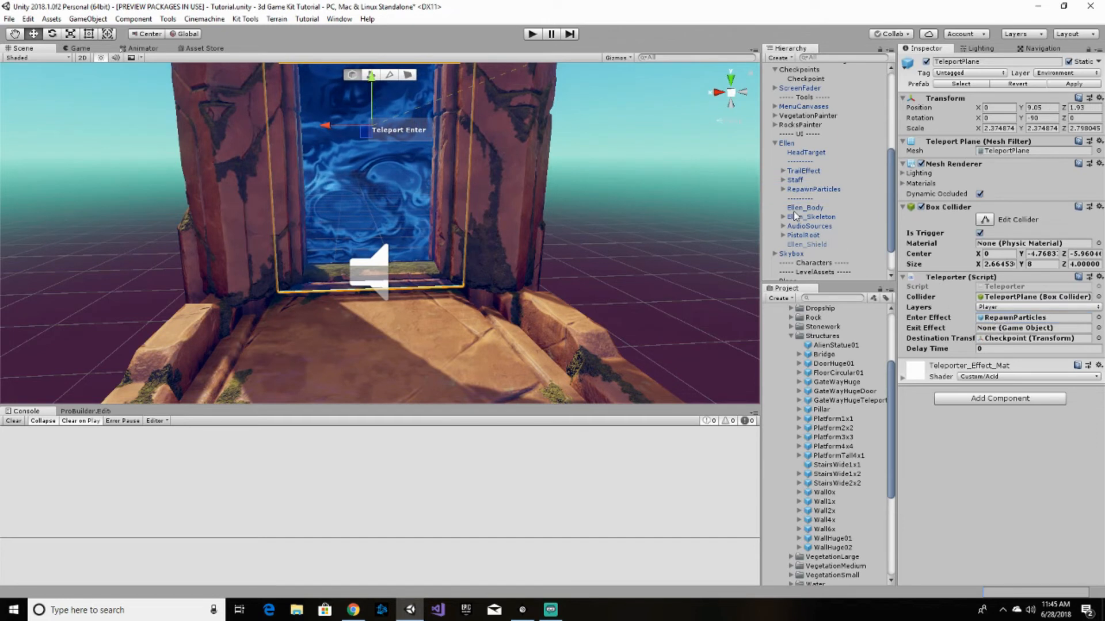
left_click_drag(810, 190, 996, 328)
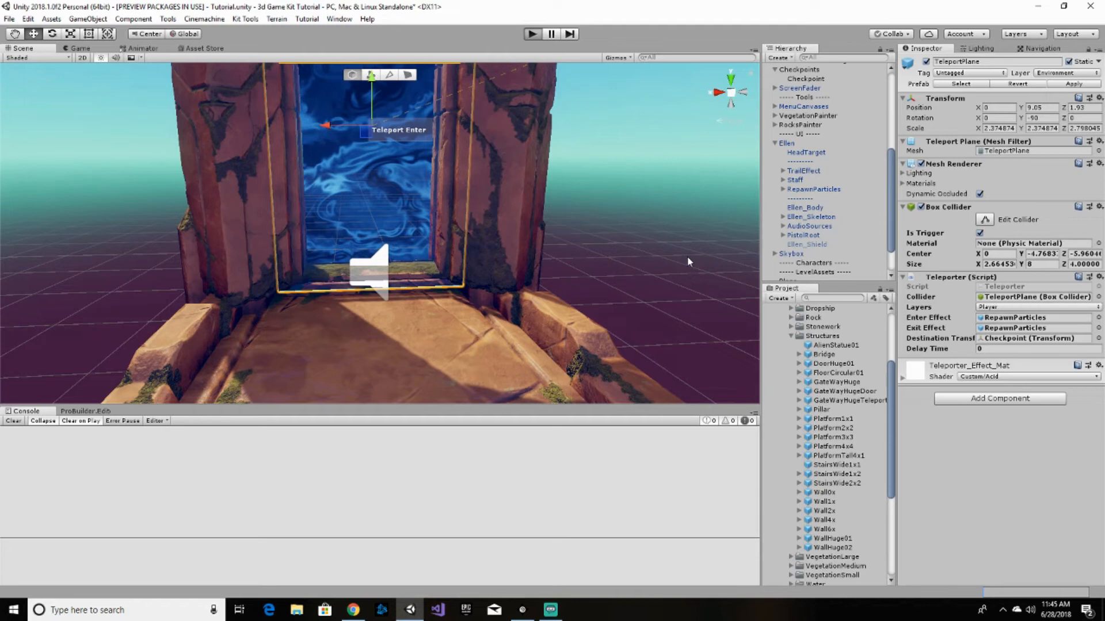
- Playtest the level by running Ellen over the pressure pad, through the door and across the bridge into the teleport gateway
key("ctrl+p")
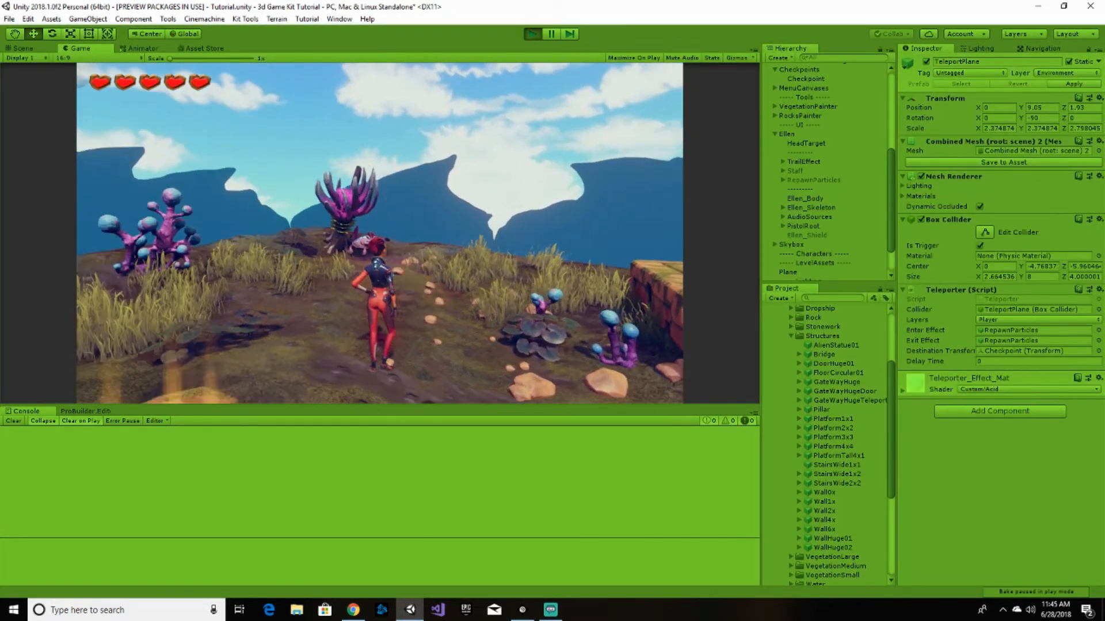
key("w")
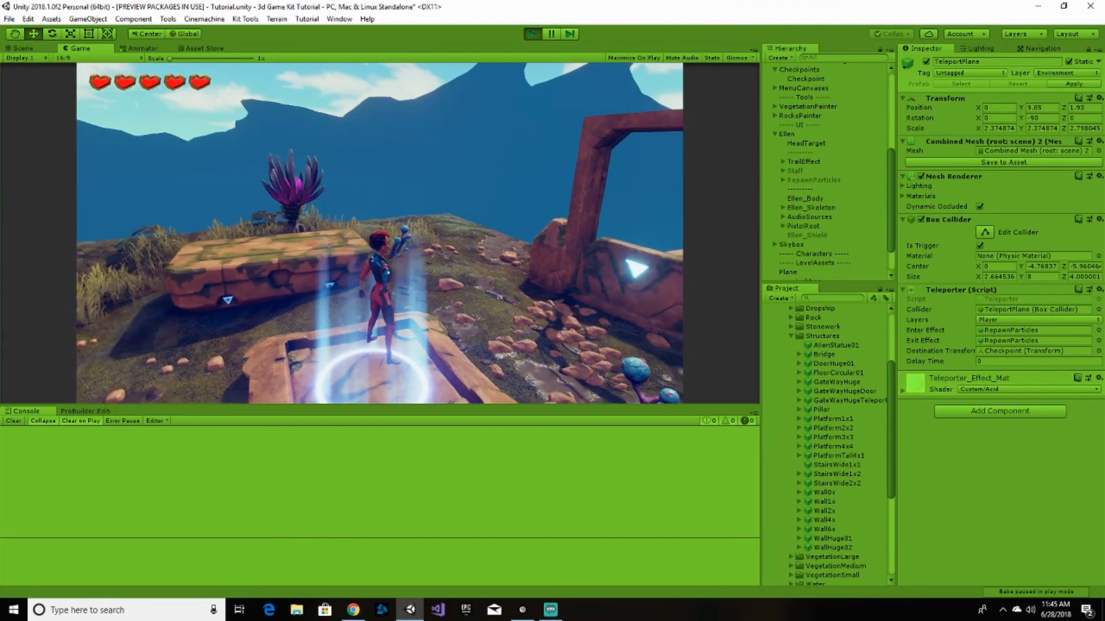
key("w")
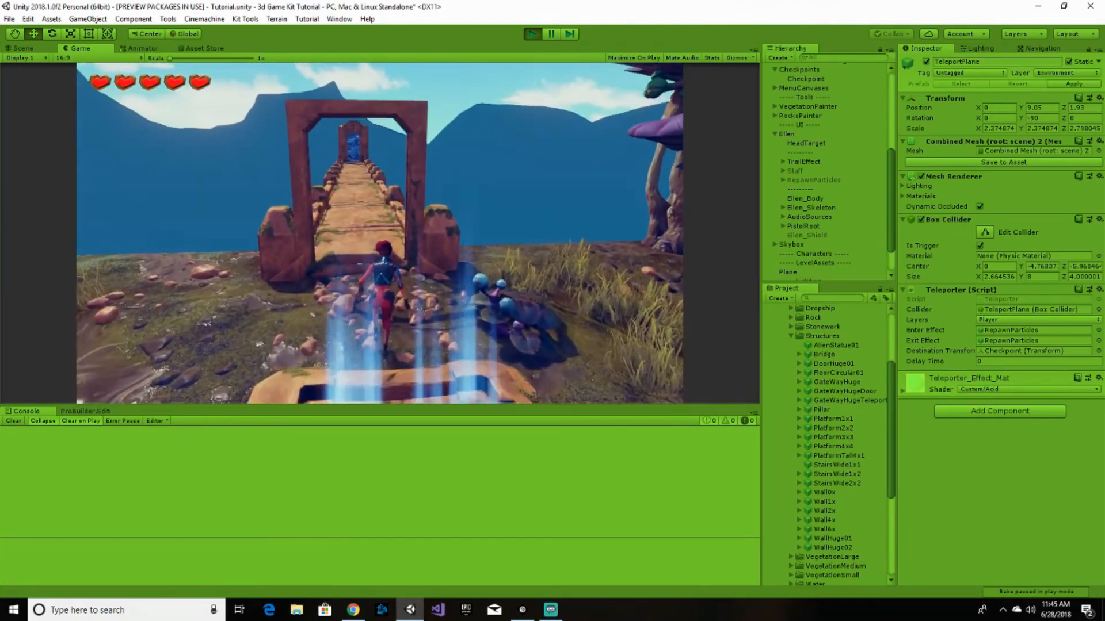
key("w")
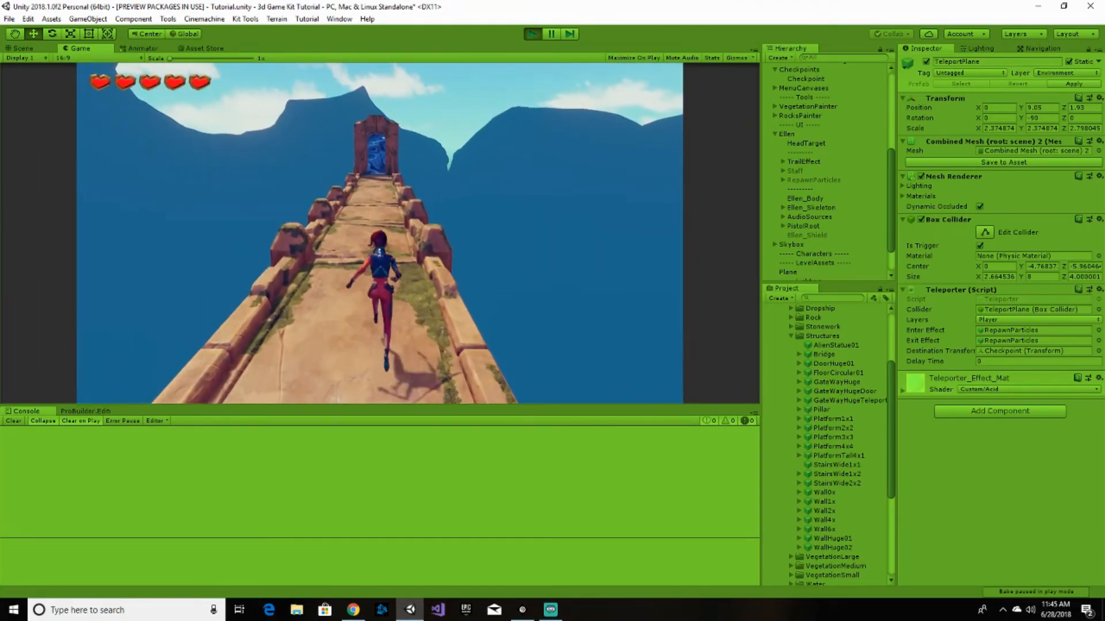
key("w")
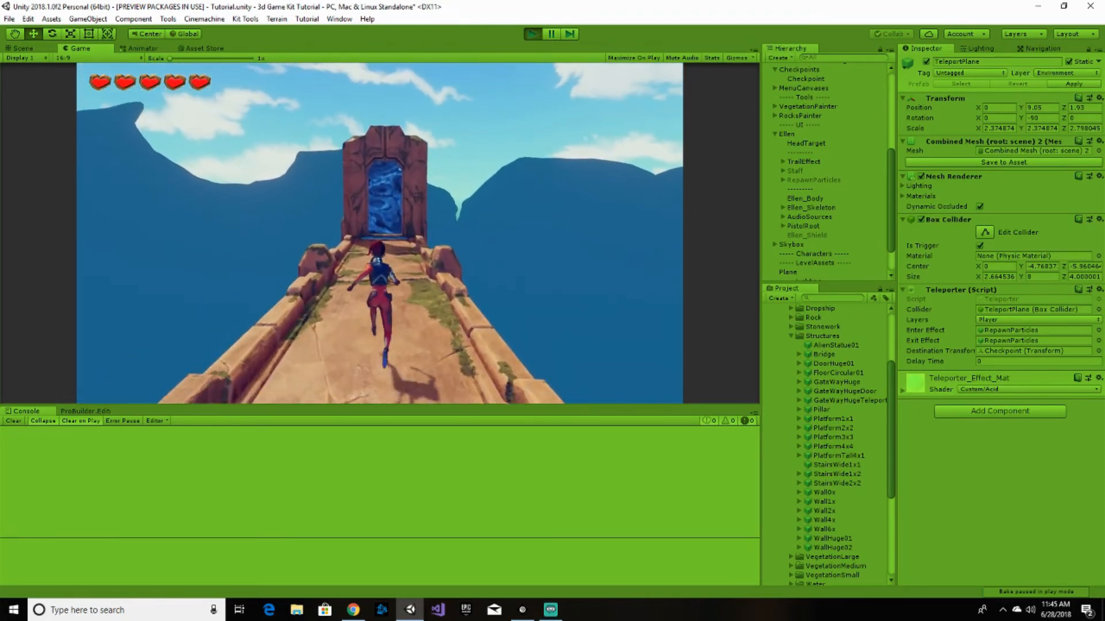
key("w")
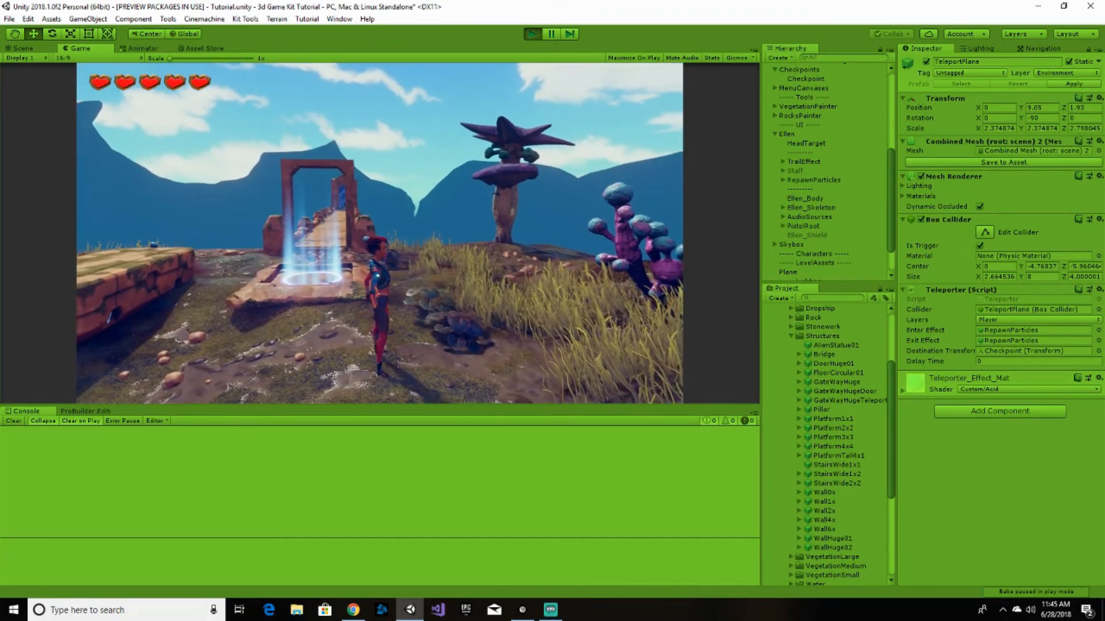
- Run Ellen from the checkpoint to the Chomper beside the purple plant and attack it
key("w")
key("w")
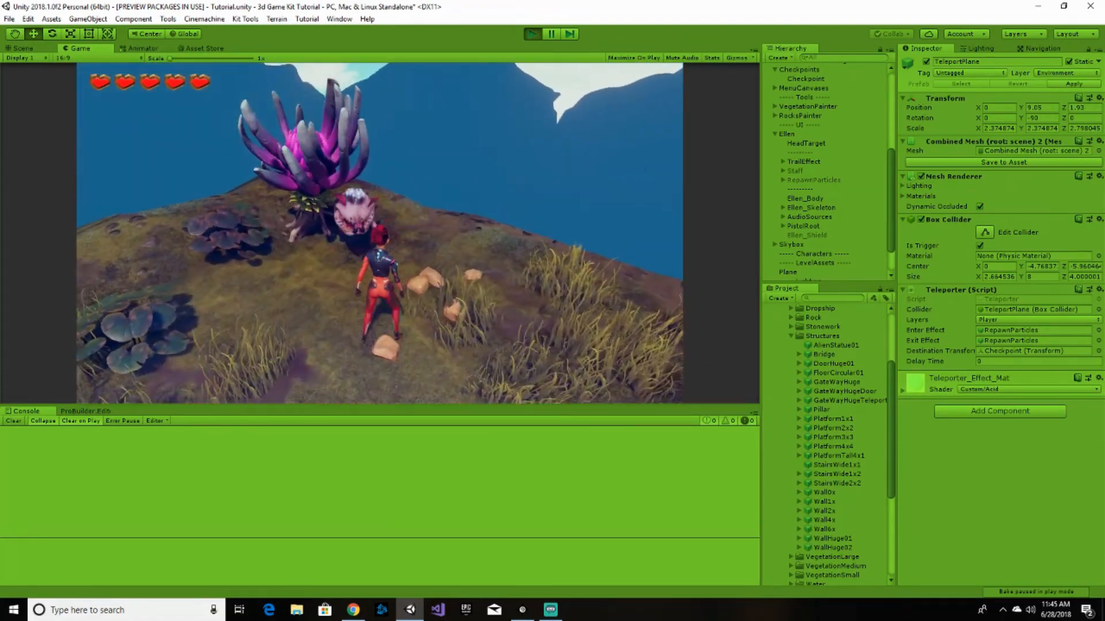
left_click(380, 233)
key("w")
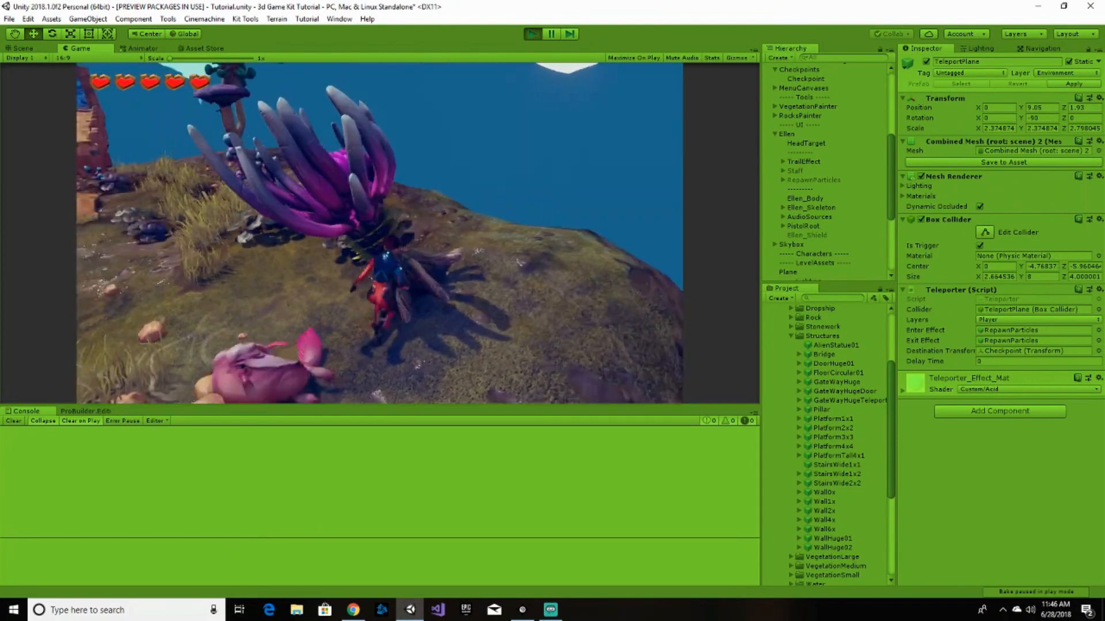
- Run Ellen back past the pressure pad and over the bridge to test the teleport gateway again
key("w")
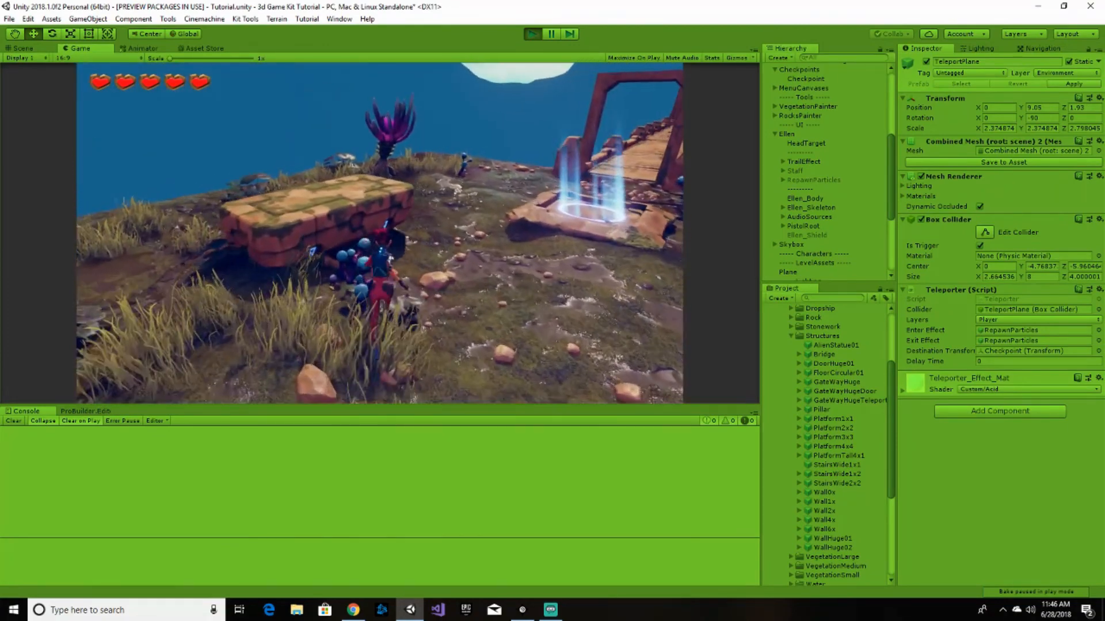
key("w")
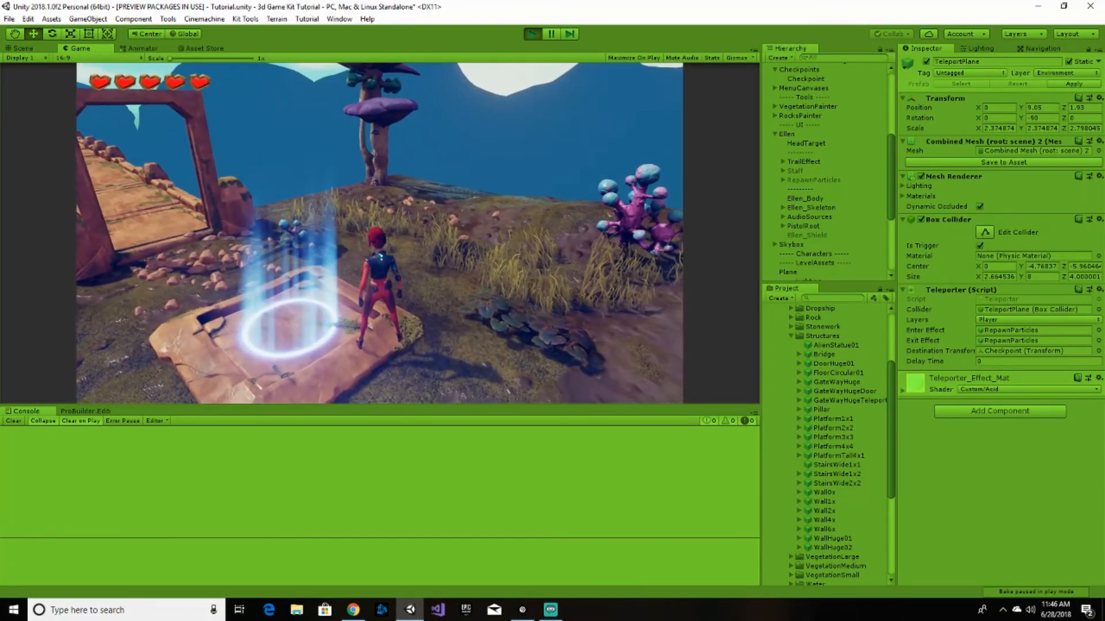
key("w")
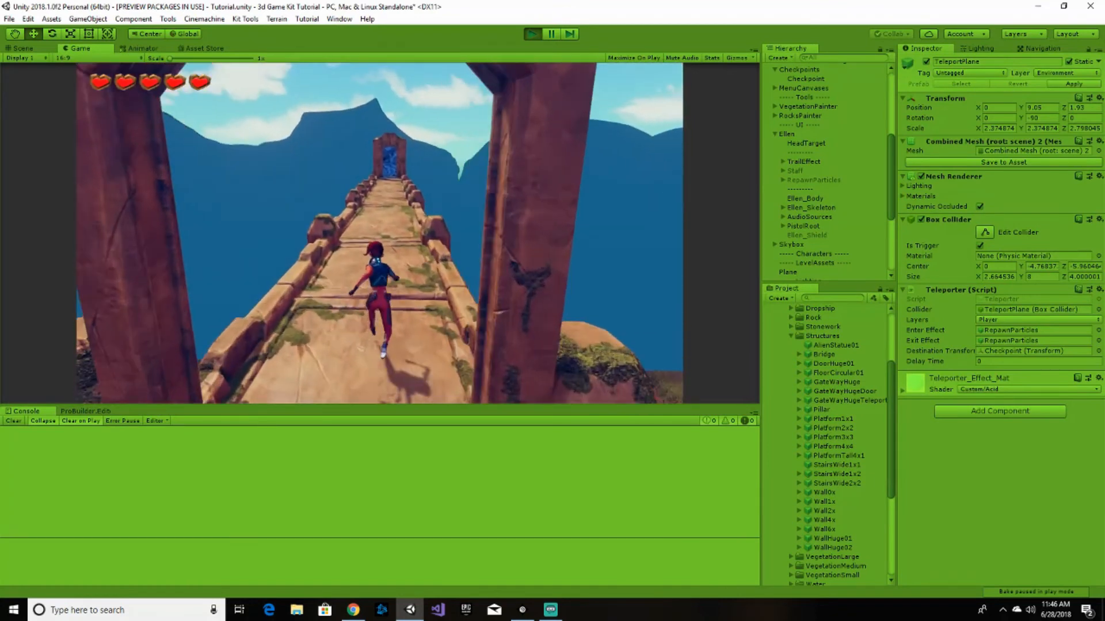
key("w")
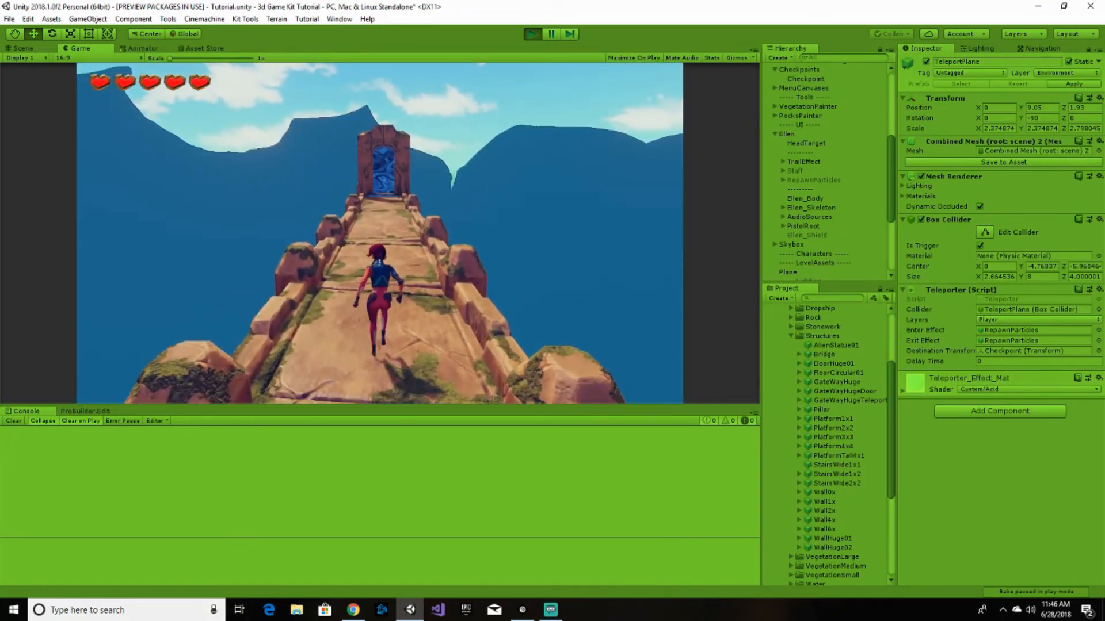
key("w")
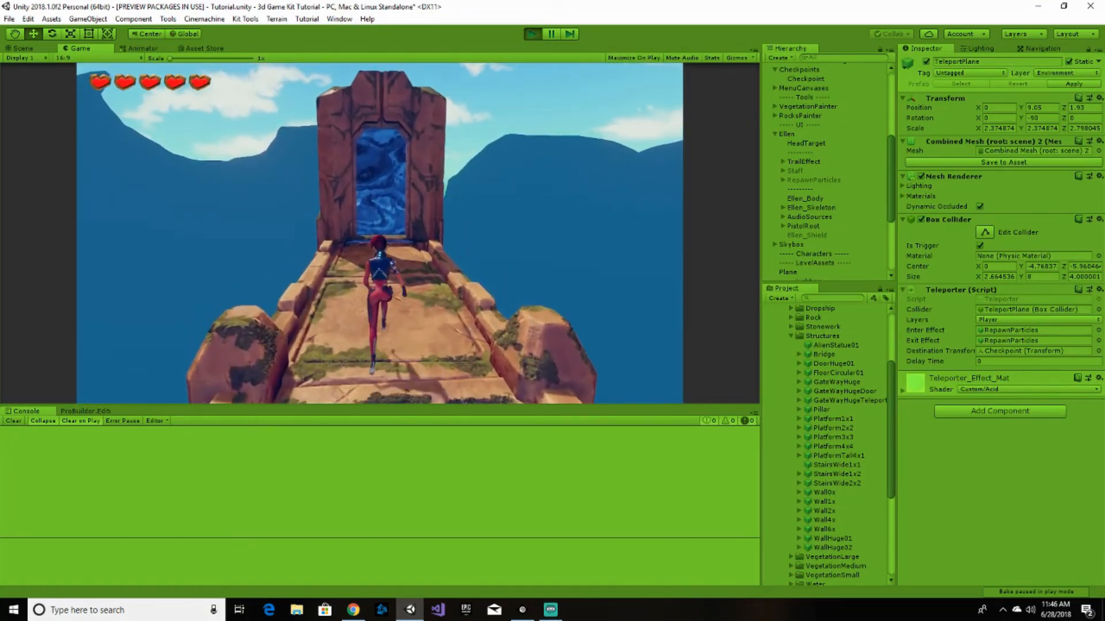
key("w")
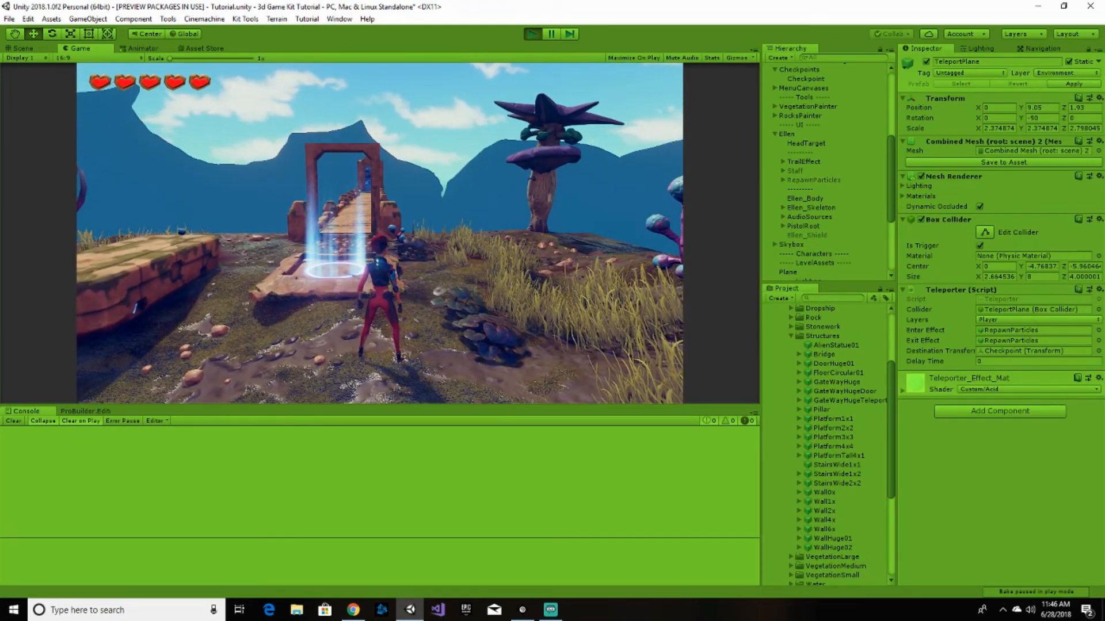
- Pause the running game, set the TeleportPlane teleporter's Delay Time to 1.5 and resume play
key("Escape")
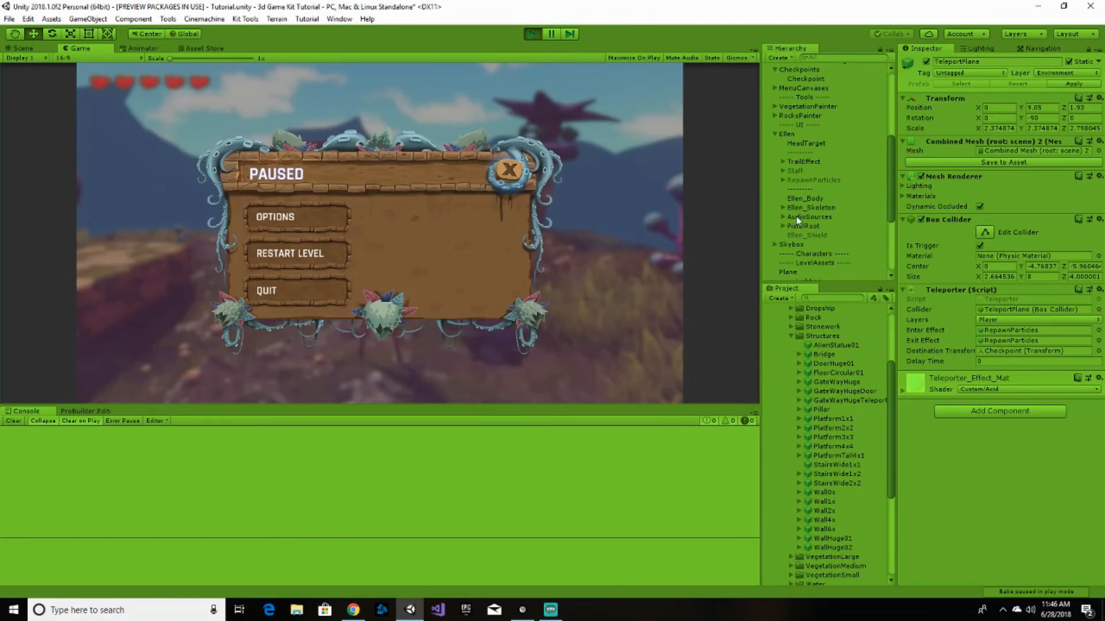
left_click(986, 360)
type("1.5")
left_click(514, 168)
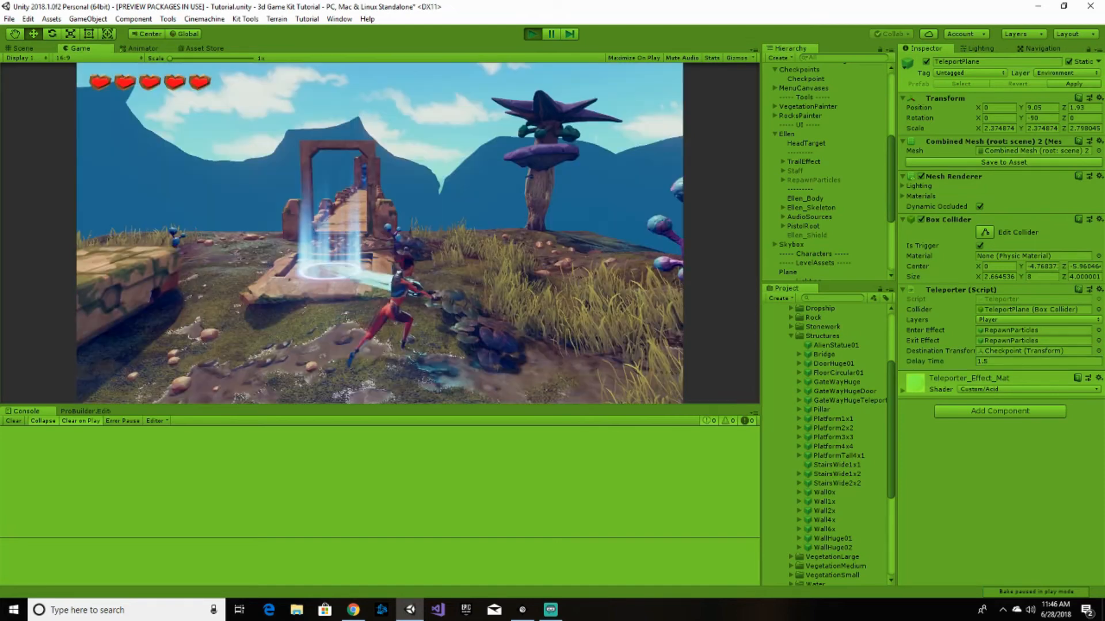
- Test the delayed teleport by running Ellen across the bridge into the gateway, and stop play mode
key("w")
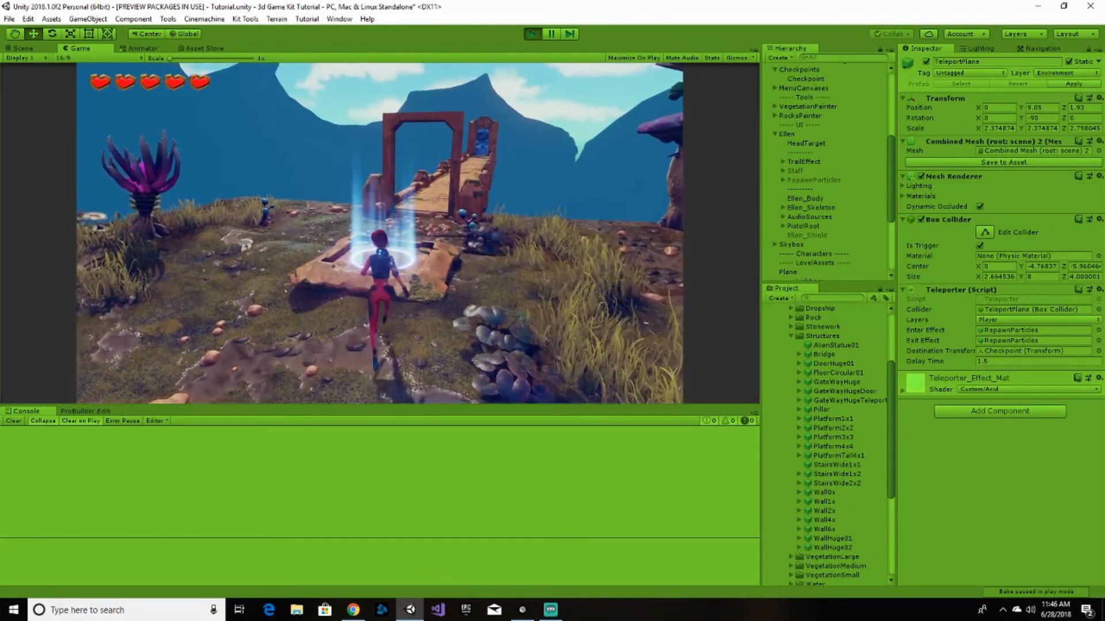
key("w")
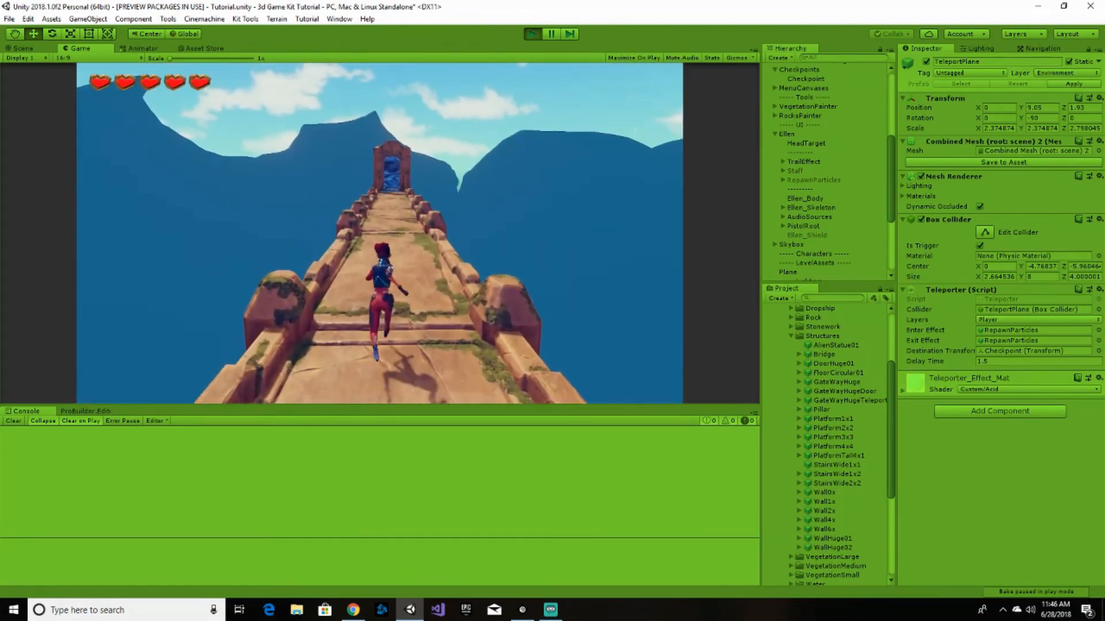
key("w")
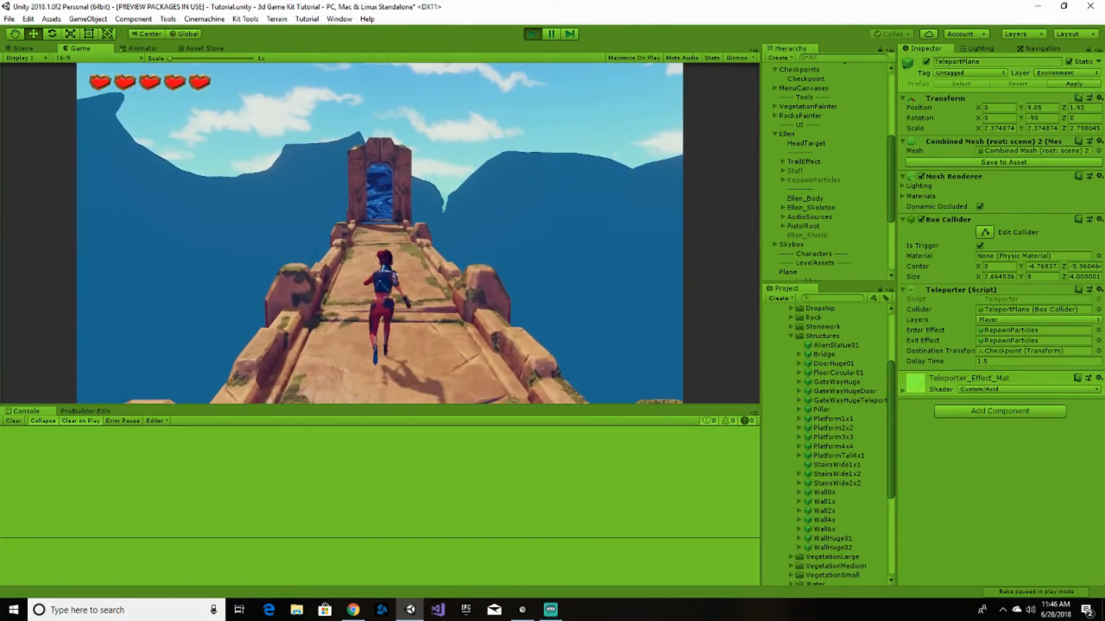
key("w")
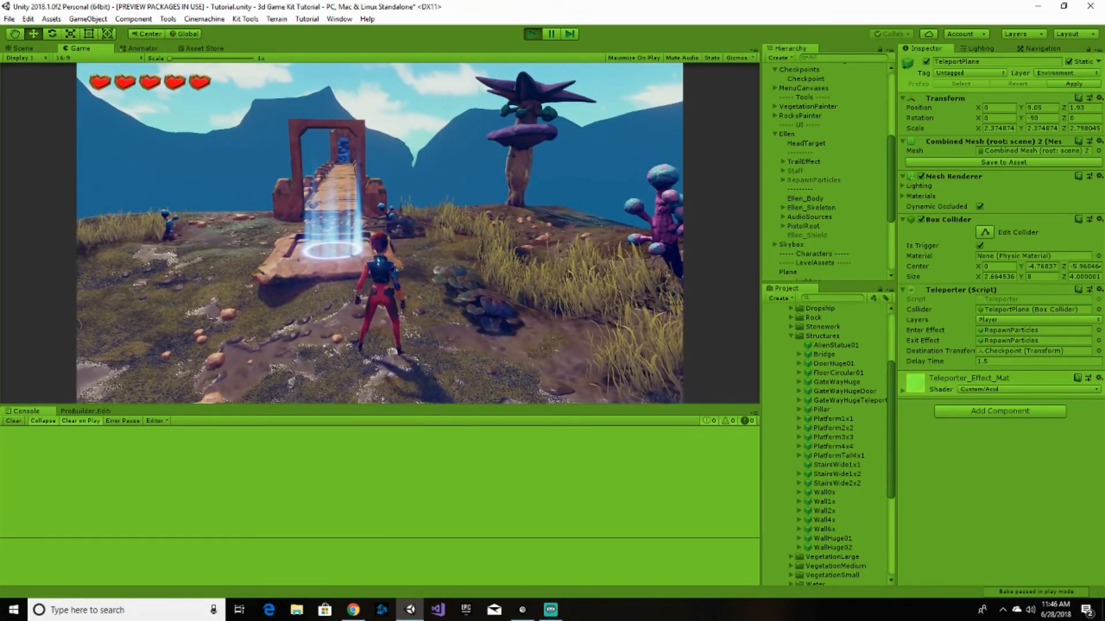
key("Escape")
left_click(533, 33)
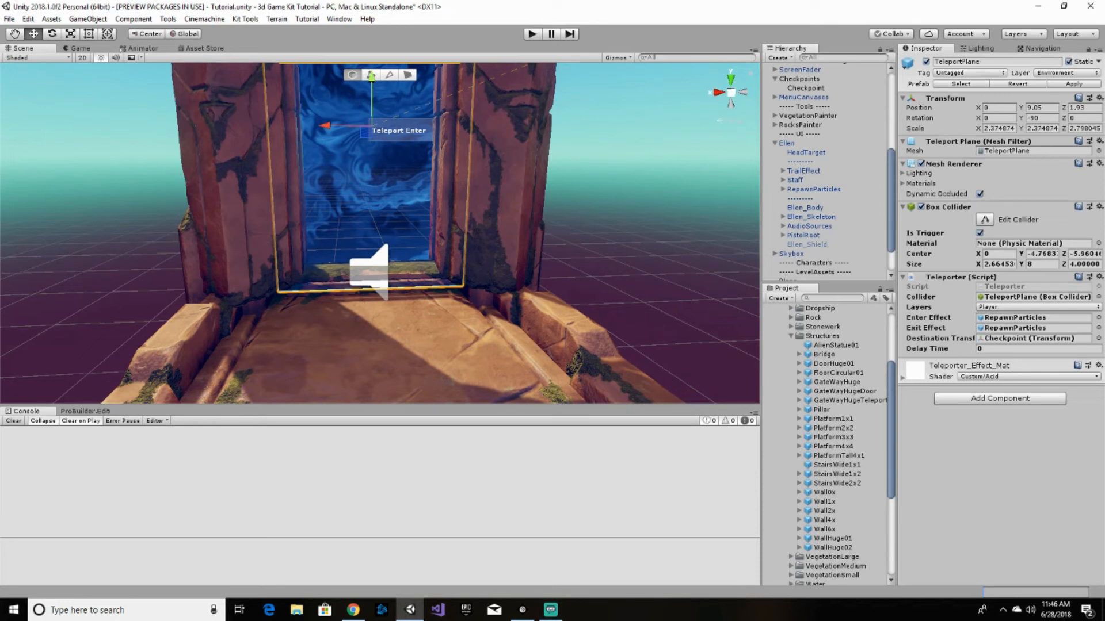
- Collapse the Structures prefab folder and save the Tutorial scene
key("alt+Tab")
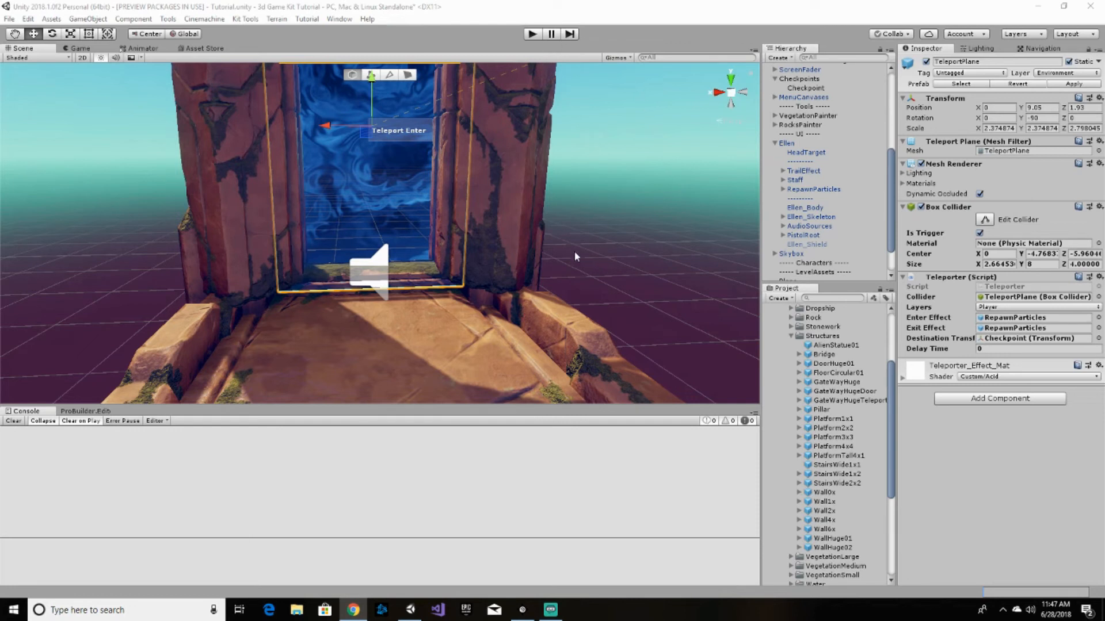
left_click(791, 336)
left_click(9, 19)
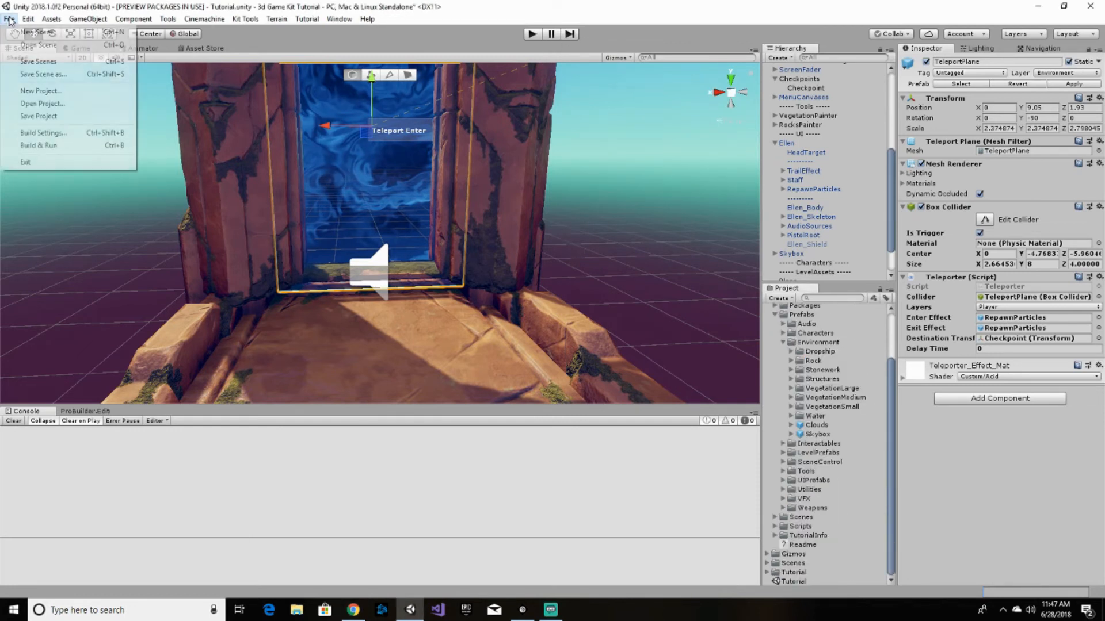
left_click(26, 65)
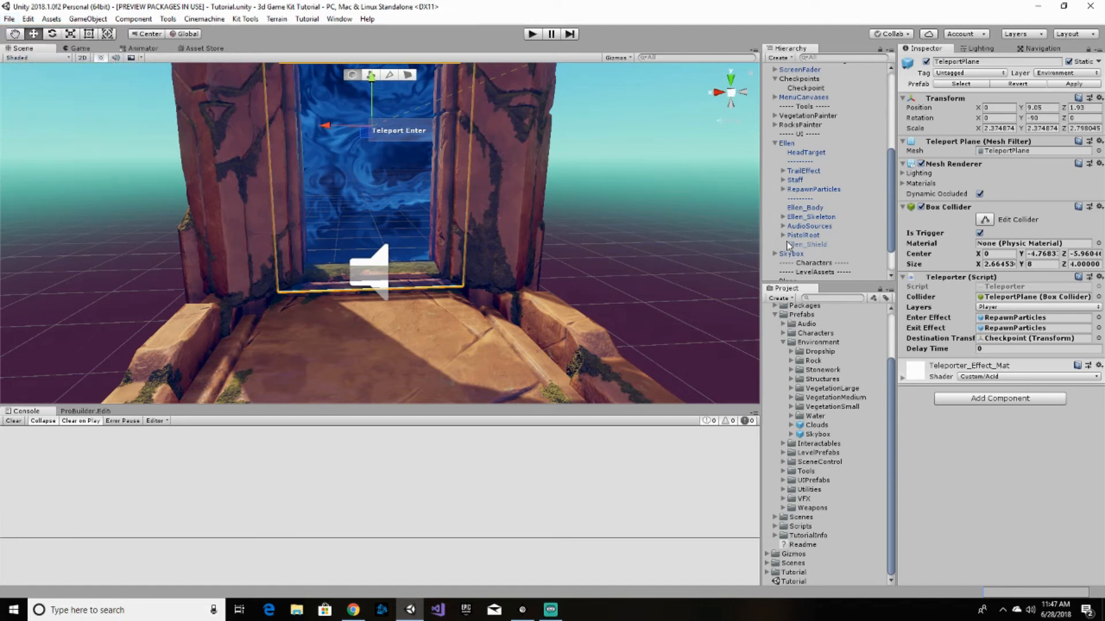
- Collapse the GateWayHugeTeleporter object in the hierarchy and look over the level around Ellen's starting area and the pressure pad
scroll(858, 236, "up", 3)
scroll(857, 234, "up", 5)
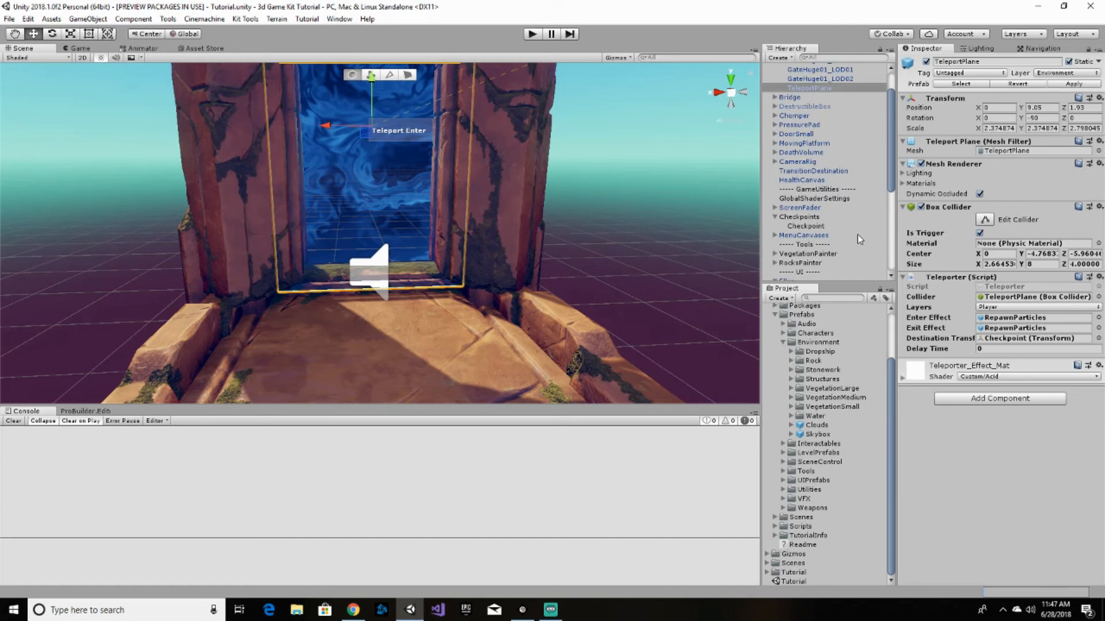
left_click(775, 87)
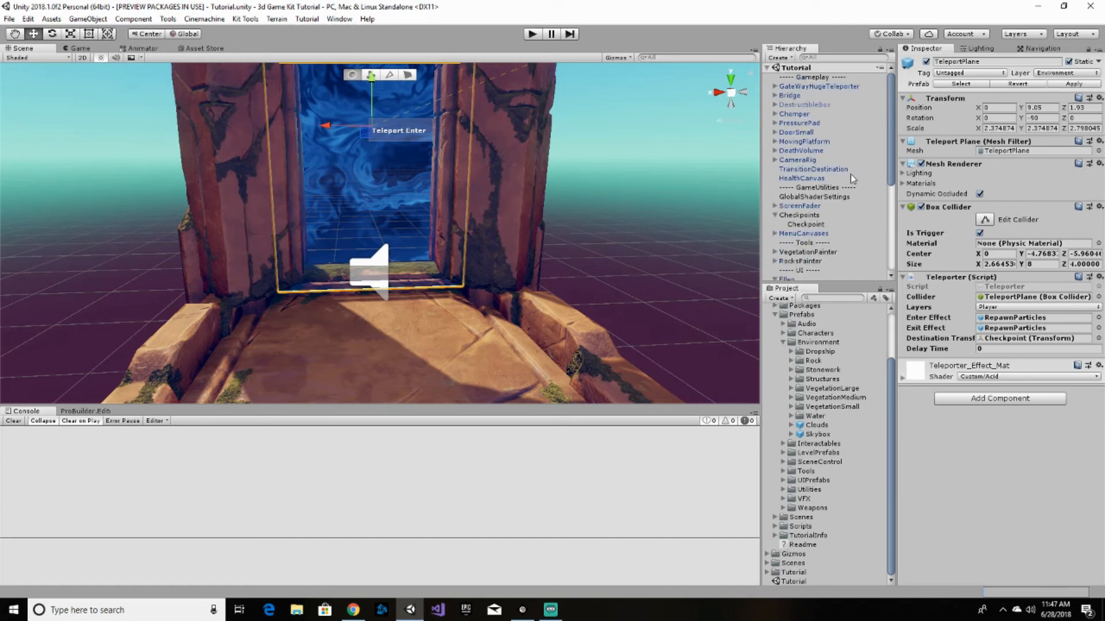
scroll(860, 197, "down", 6)
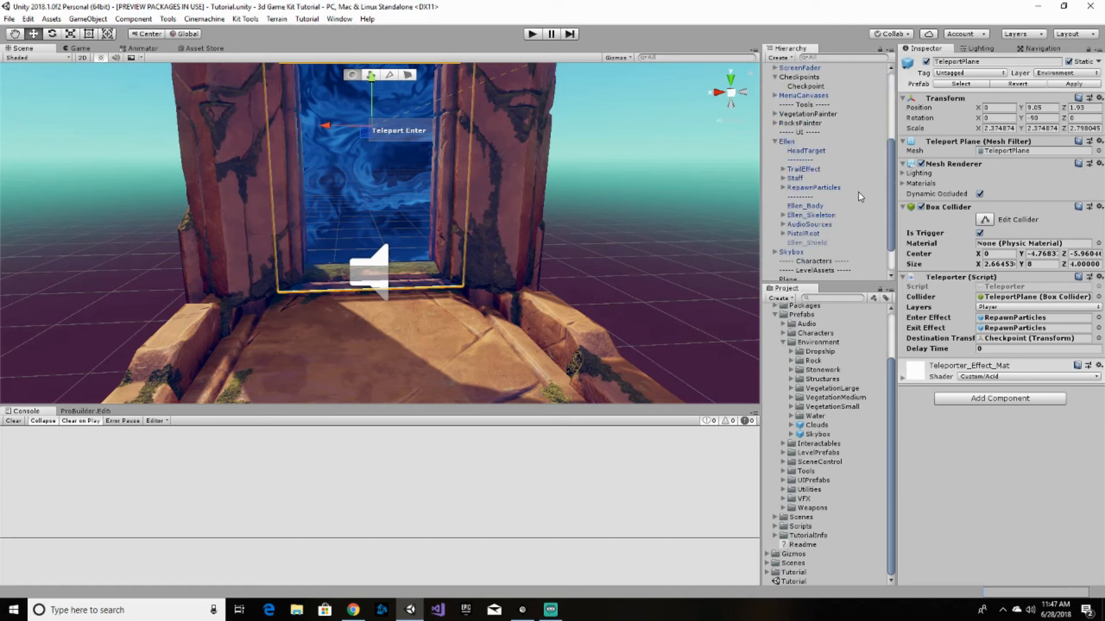
scroll(860, 197, "up", 6)
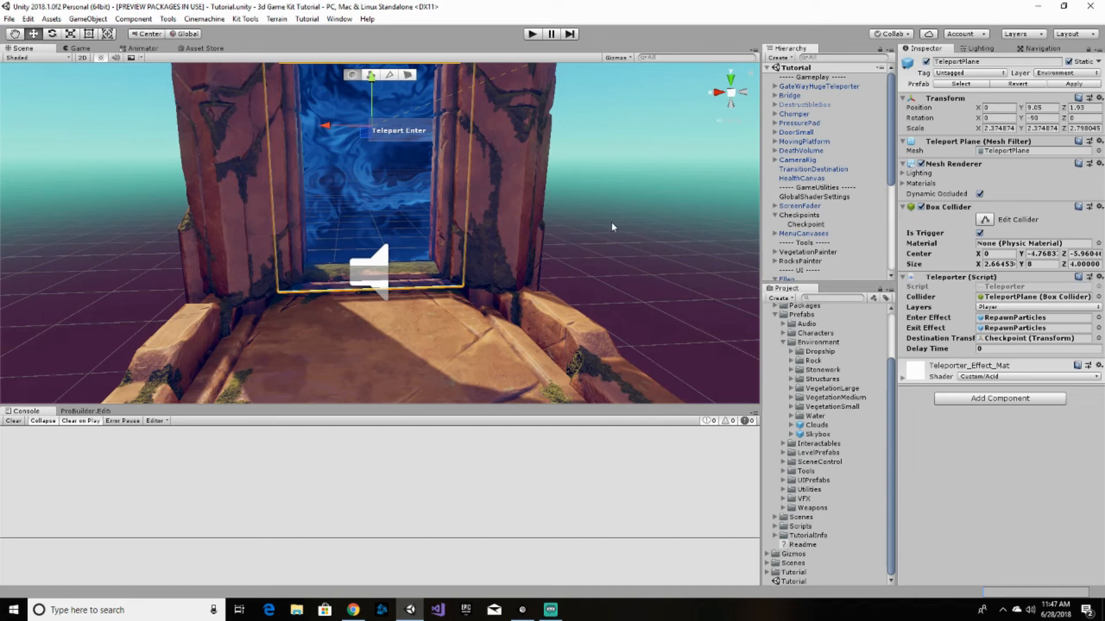
right_click_drag(545, 233, 942, 265)
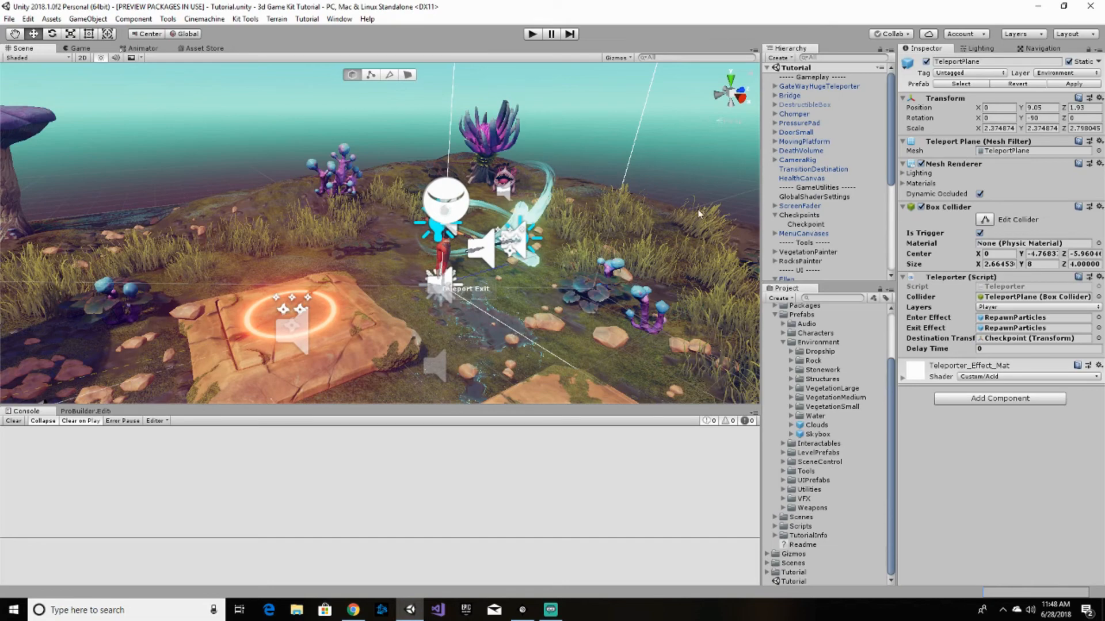
right_click_drag(690, 210, 668, 199)
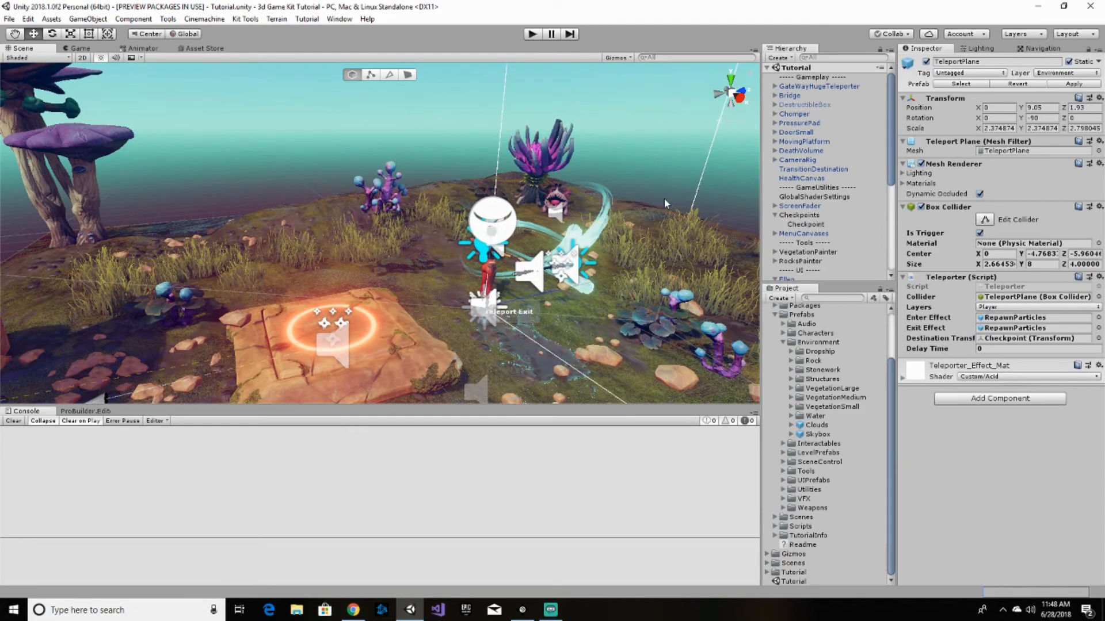
- Collapse the Prefabs folder and open the Start scene from the 3DGamekit Scenes folder
left_click(775, 315)
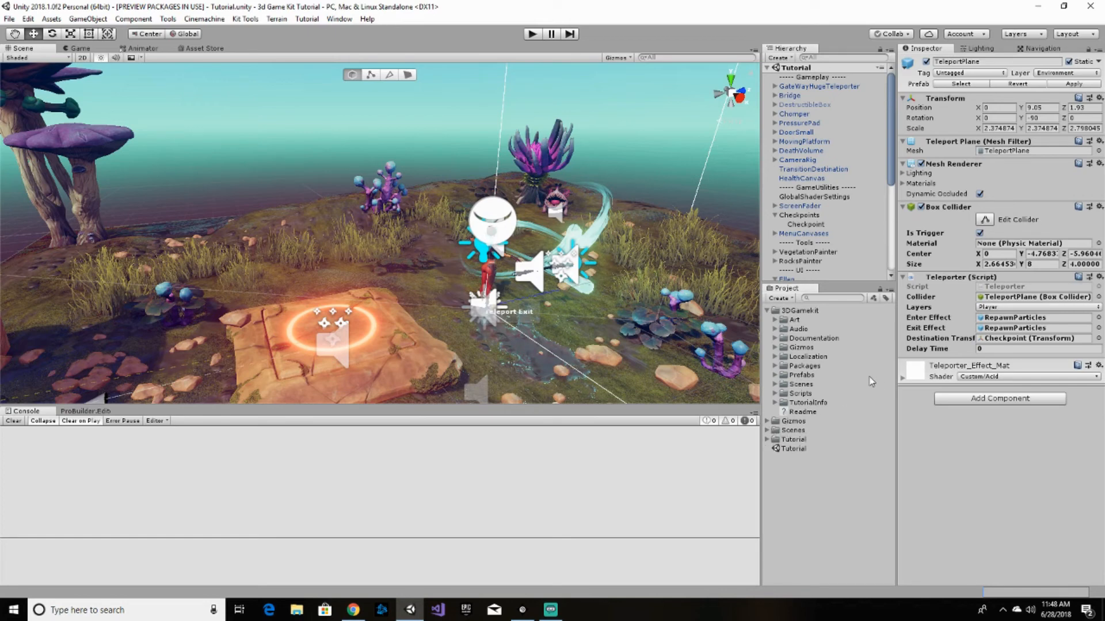
left_click(775, 385)
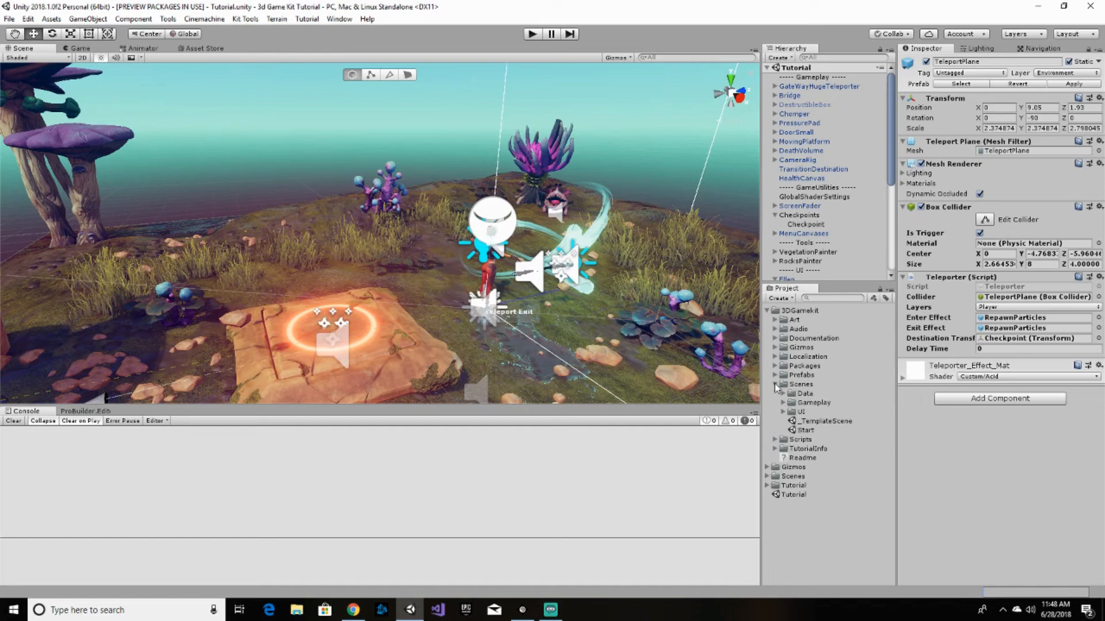
left_click(805, 431)
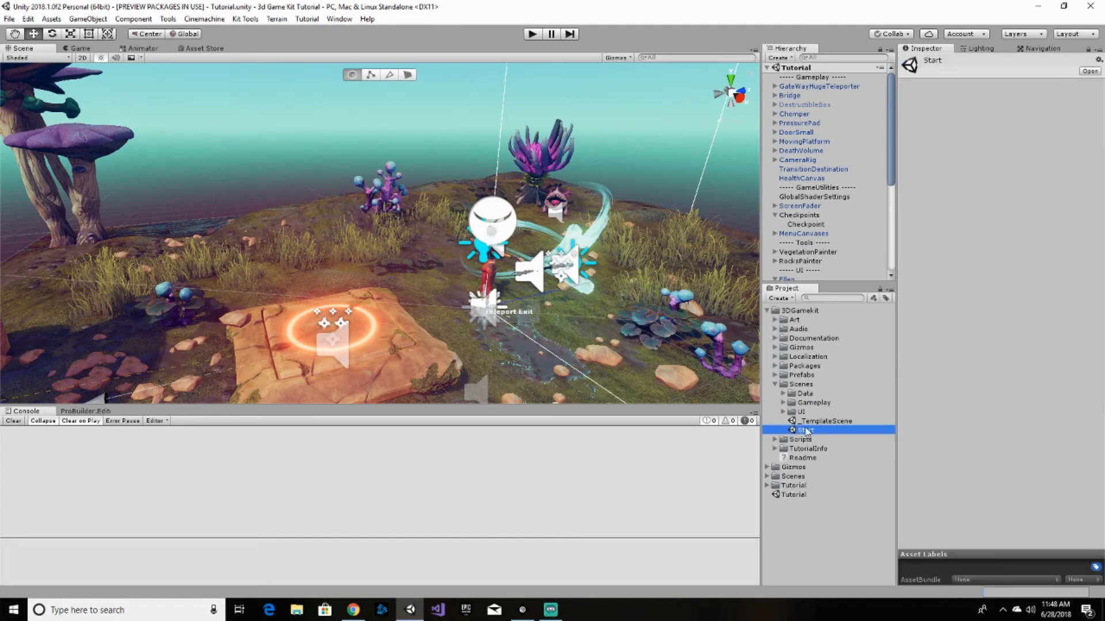
double_click(806, 430)
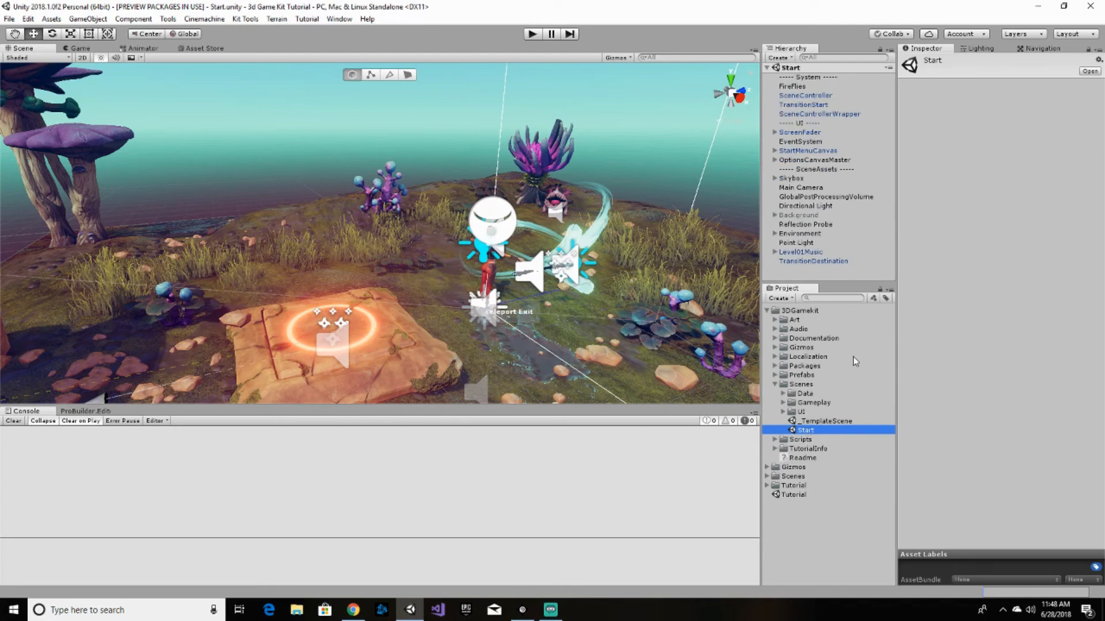
- Play The Explorer sample game from its start menu into Level1 as far as a pressure pad, and stop play mode
left_click(535, 34)
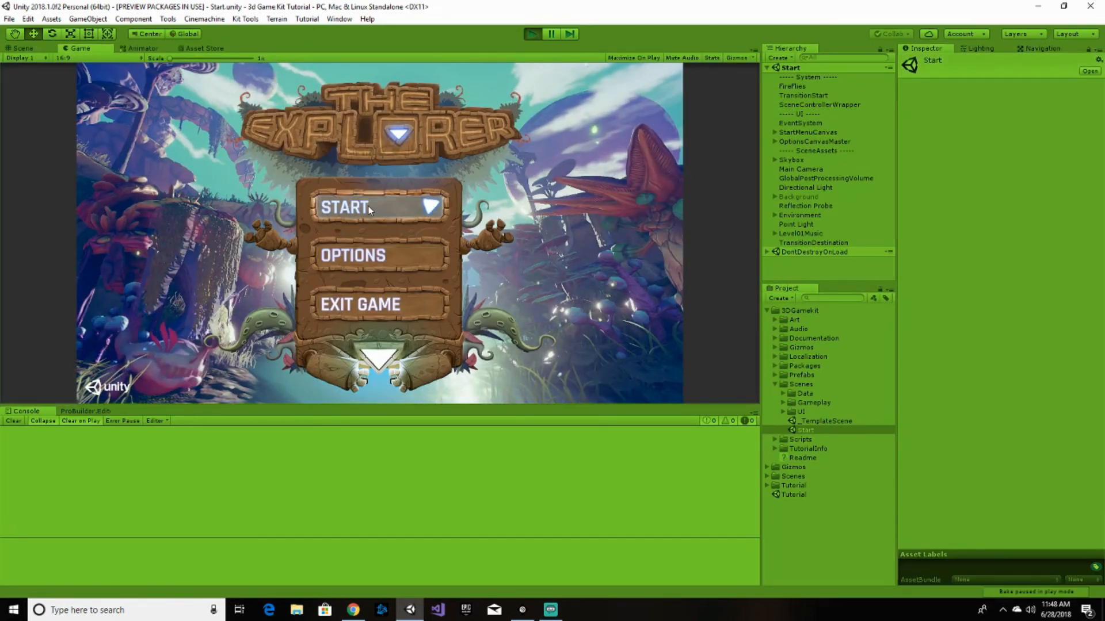
left_click(408, 206)
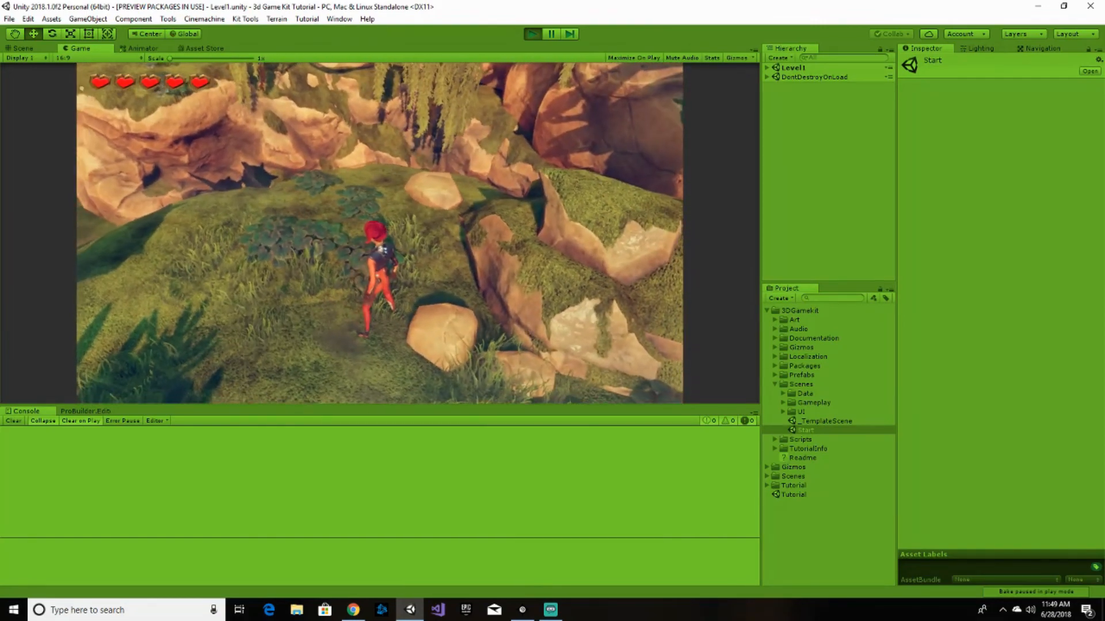
key("space")
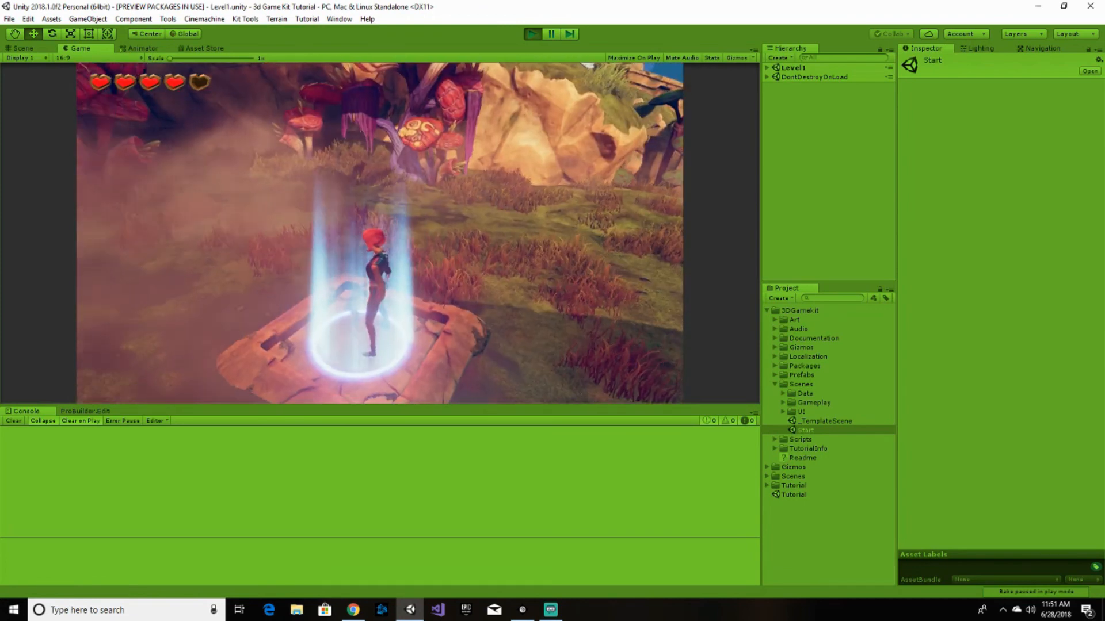
key("Escape")
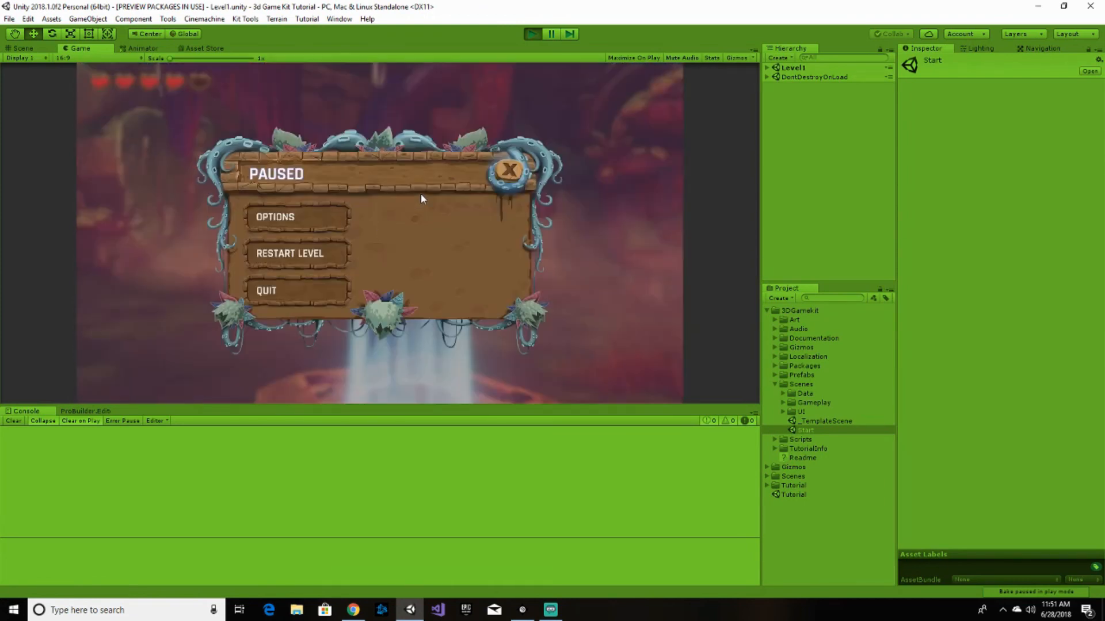
left_click(532, 34)
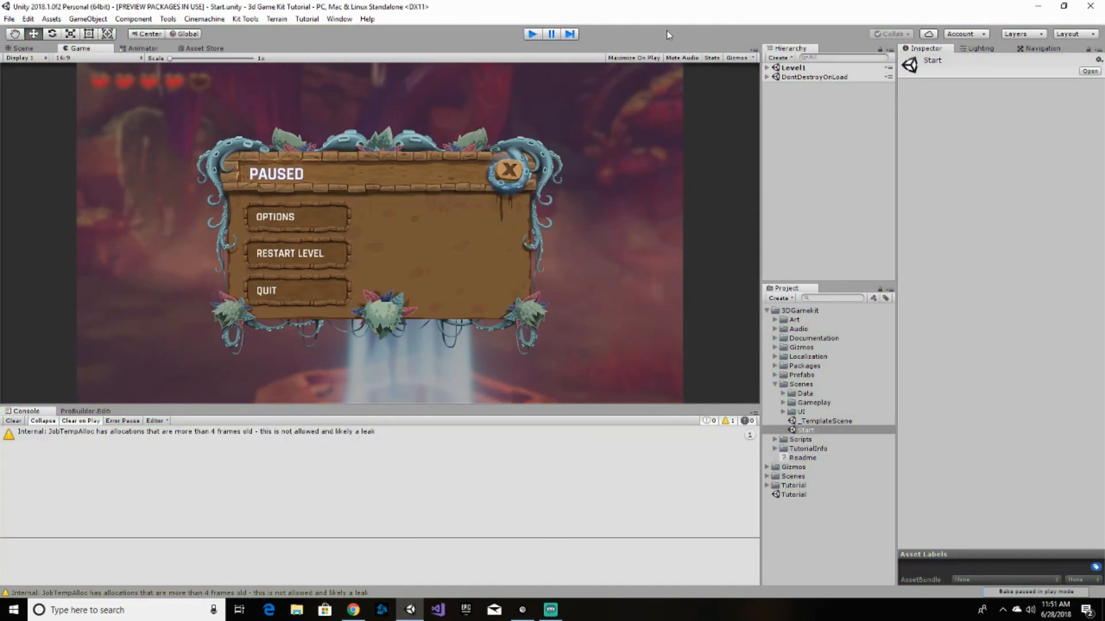